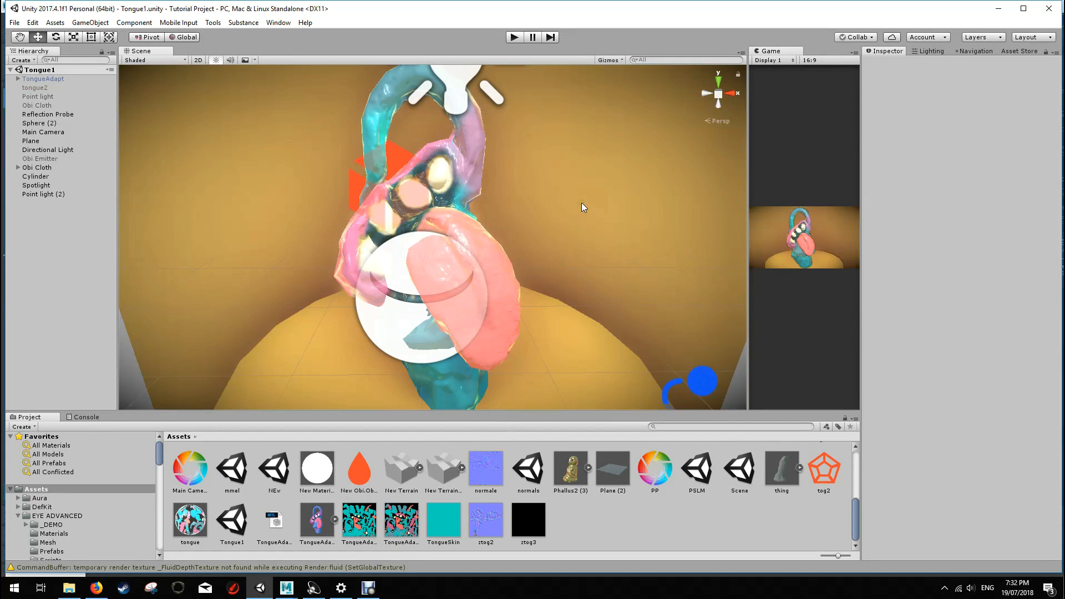
# Step: Select the Obi Cloth creature in the scene and examine its shape and triangulated mesh from several sides
pyautogui.press('alt')
pyautogui.keyDown('alt'); pyautogui.moveTo(604, 244); pyautogui.dragTo(560, 240); pyautogui.keyUp('alt')
pyautogui.keyDown('alt'); pyautogui.moveTo(464, 201); pyautogui.dragTo(280, 235); pyautogui.keyUp('alt')
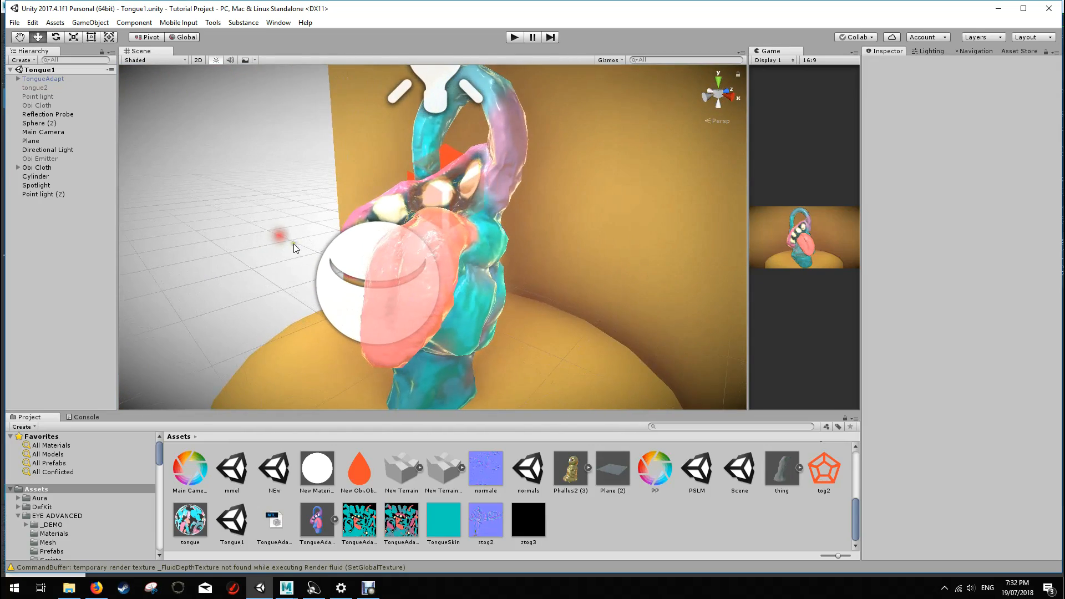
pyautogui.scroll(3, 531, 295)
pyautogui.keyDown('alt'); pyautogui.moveTo(592, 236); pyautogui.dragTo(418, 302); pyautogui.keyUp('alt')
pyautogui.scroll(3, 470, 275)
pyautogui.scroll(-3, 437, 281)
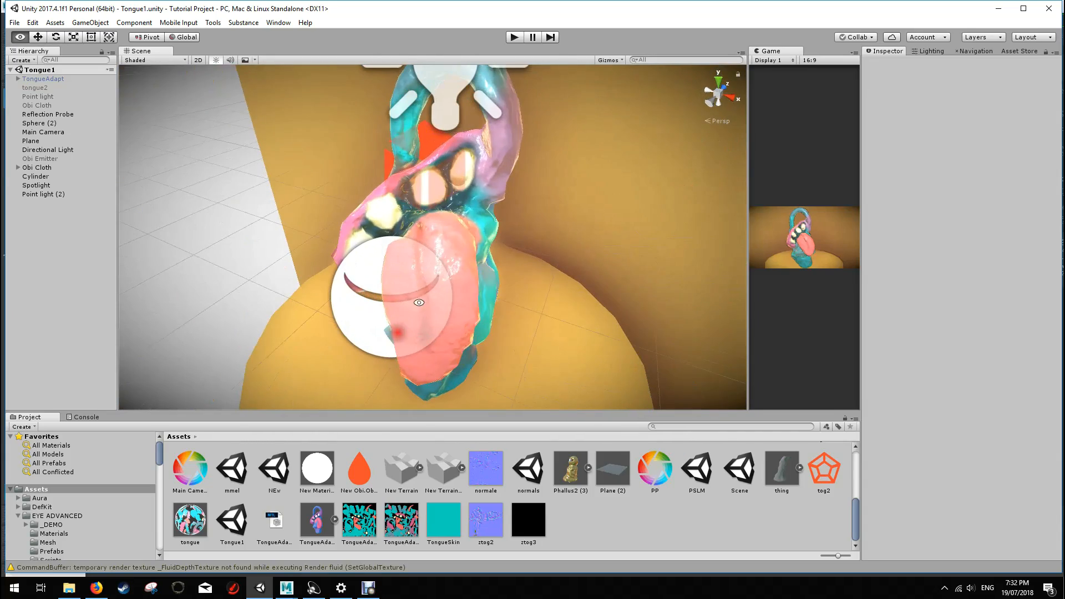
pyautogui.click(450, 227)
pyautogui.keyDown('alt'); pyautogui.moveTo(537, 226); pyautogui.dragTo(473, 212); pyautogui.keyUp('alt')
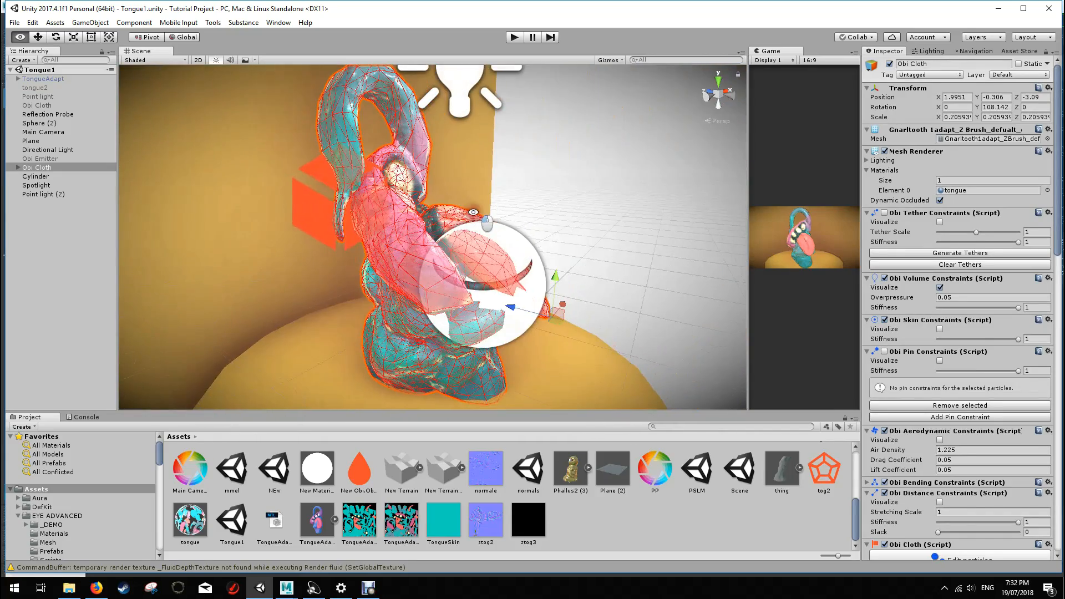
pyautogui.keyDown('alt'); pyautogui.moveTo(563, 176); pyautogui.dragTo(290, 200); pyautogui.keyUp('alt')
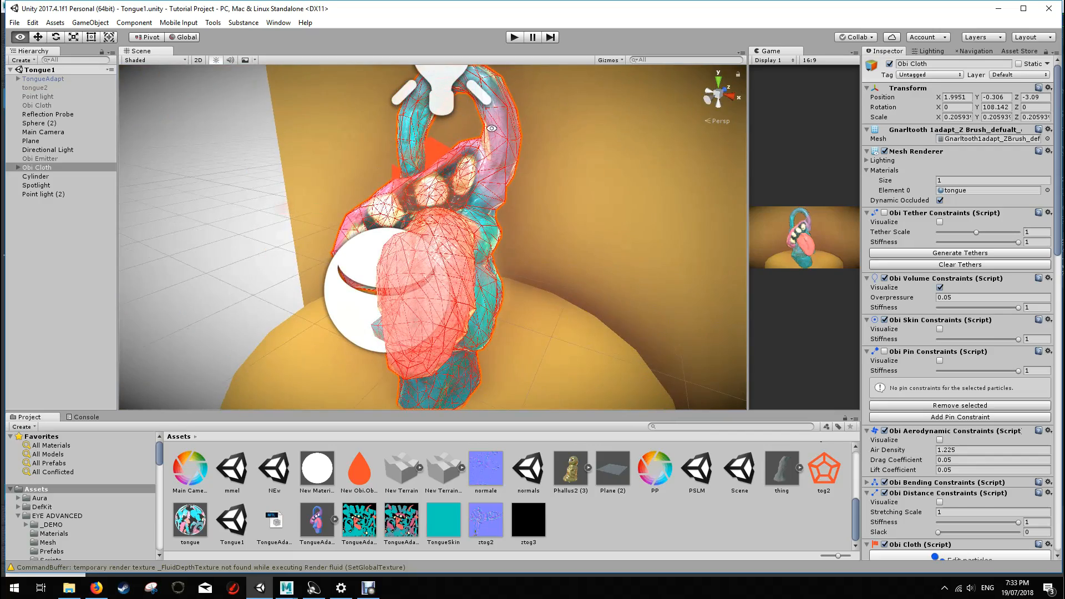
pyautogui.keyDown('alt'); pyautogui.moveTo(582, 305); pyautogui.dragTo(531, 299); pyautogui.keyUp('alt')
pyautogui.press('alt')
pyautogui.keyDown('alt'); pyautogui.moveTo(566, 234); pyautogui.dragTo(613, 228); pyautogui.keyUp('alt')
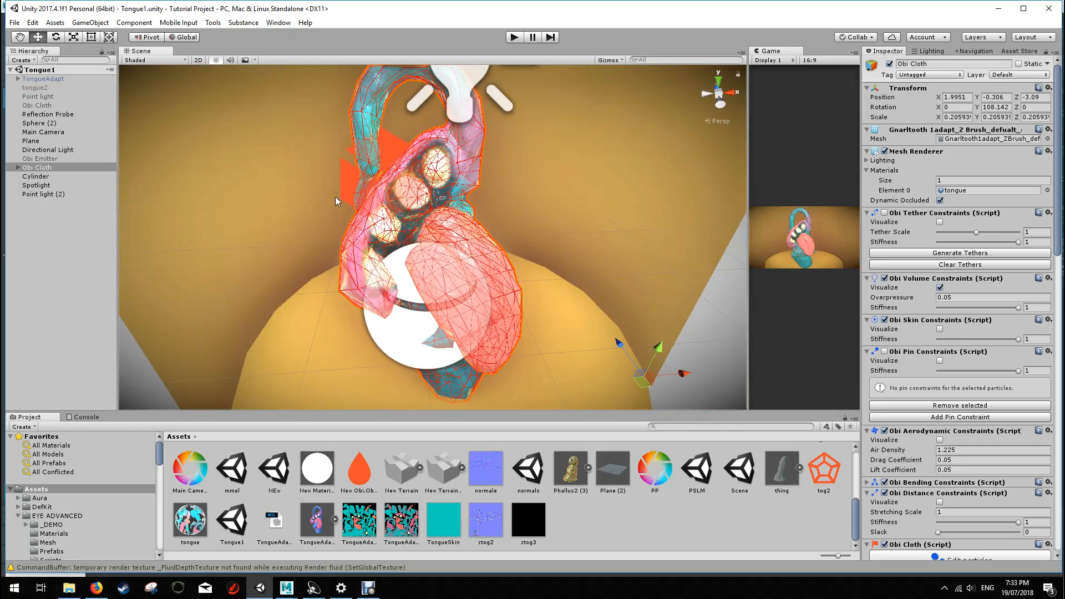
pyautogui.keyDown('alt'); pyautogui.moveTo(390, 277); pyautogui.dragTo(423, 225); pyautogui.keyUp('alt')
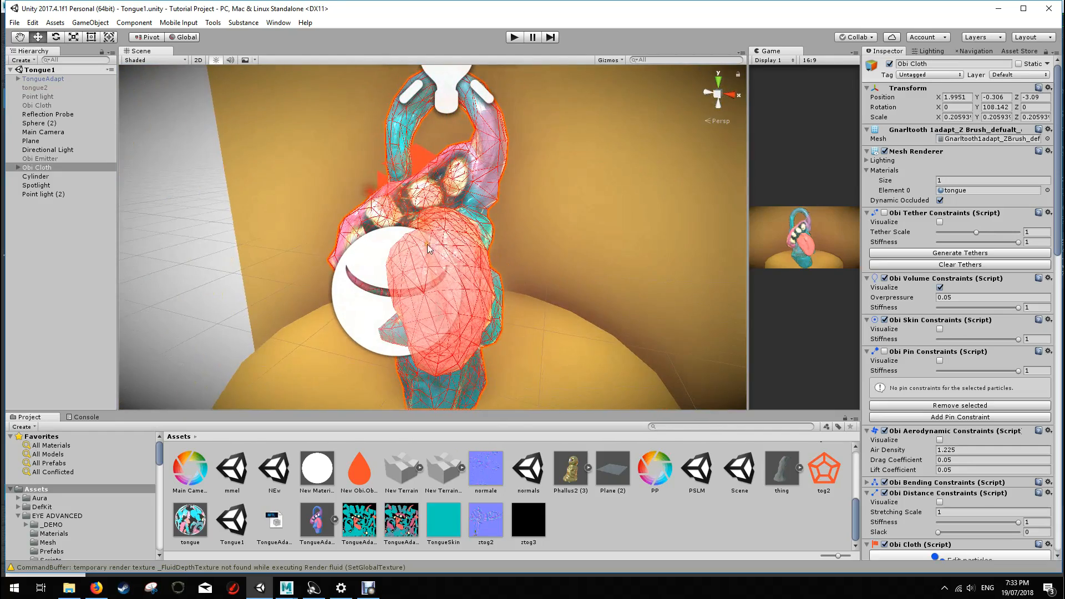
# Step: Switch to Maya, import Gnarl.obj from the desktop into the empty scene, and maximize the Maya window
pyautogui.moveTo(286, 588)
pyautogui.click(329, 541)
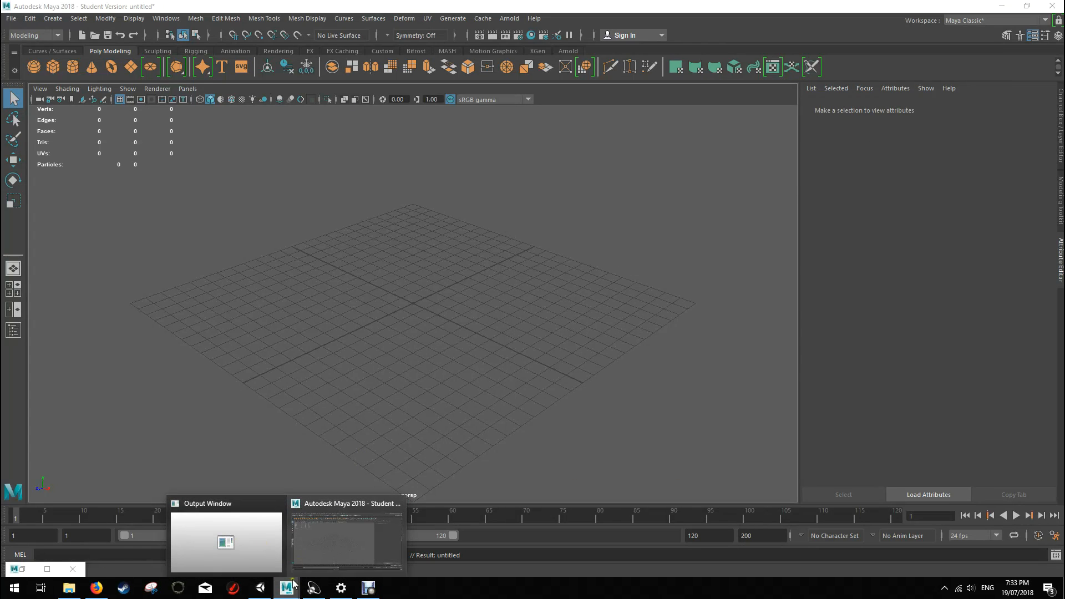
pyautogui.click(388, 311)
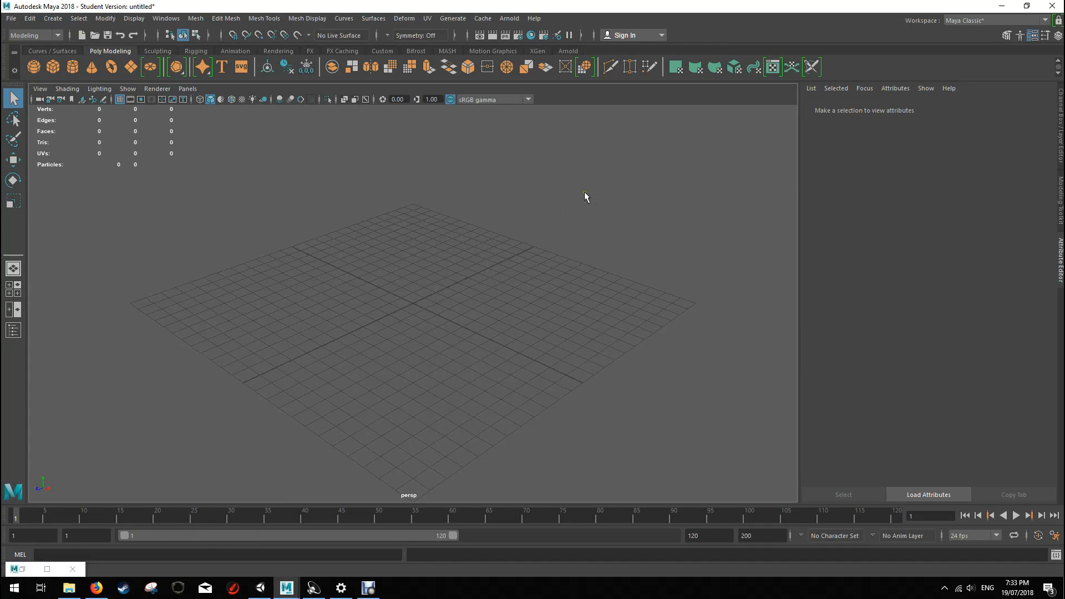
pyautogui.moveTo(920, 6); pyautogui.dragTo(395, 41)
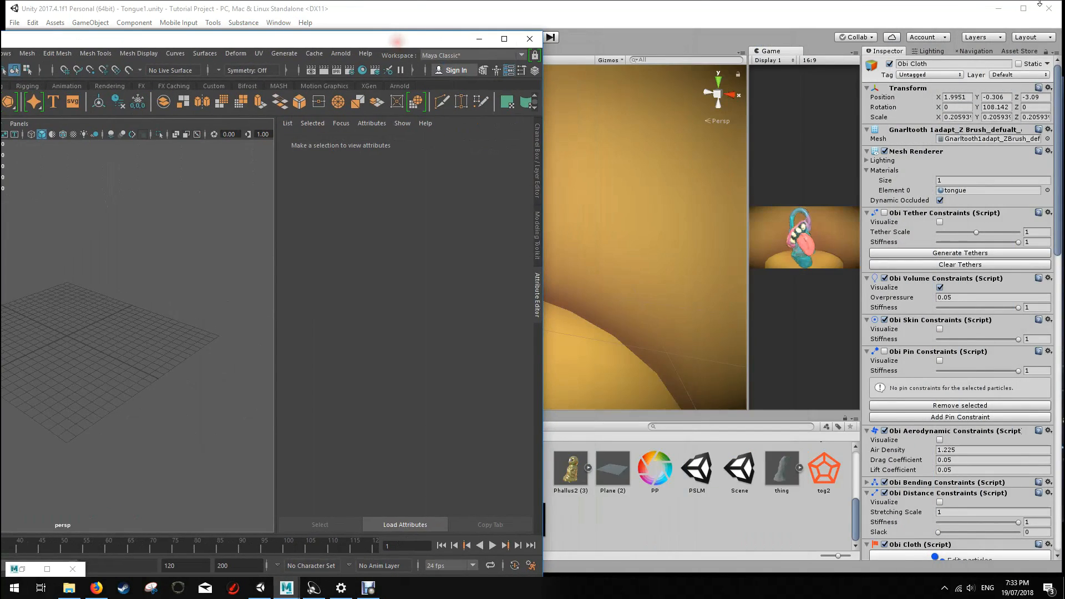
pyautogui.click(998, 8)
pyautogui.click(916, 89)
pyautogui.moveTo(391, 39); pyautogui.dragTo(496, 16)
pyautogui.moveTo(696, 243); pyautogui.dragTo(208, 296)
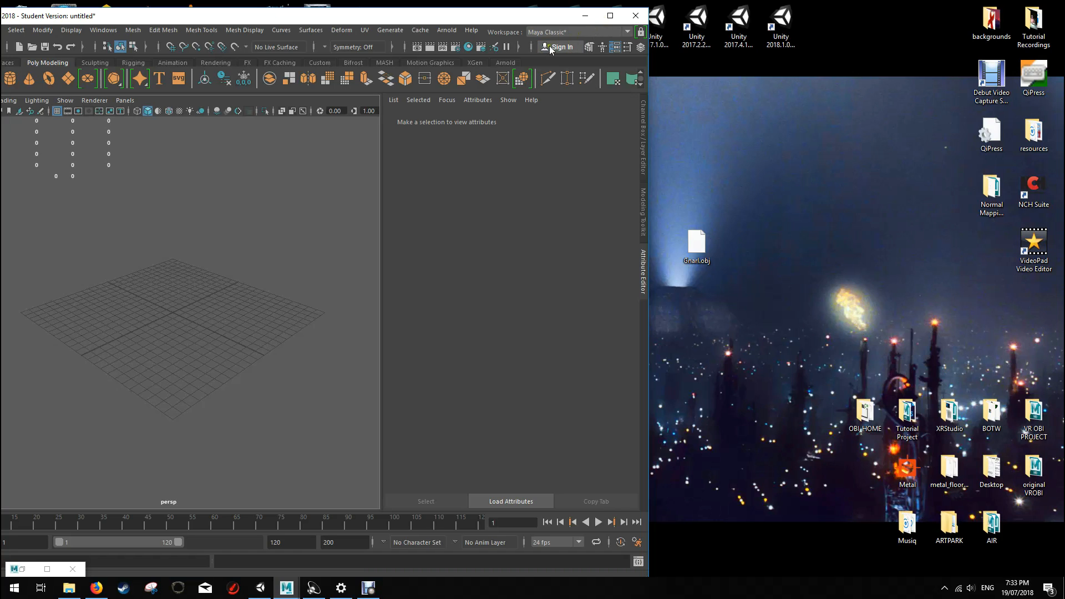
pyautogui.doubleClick(493, 15)
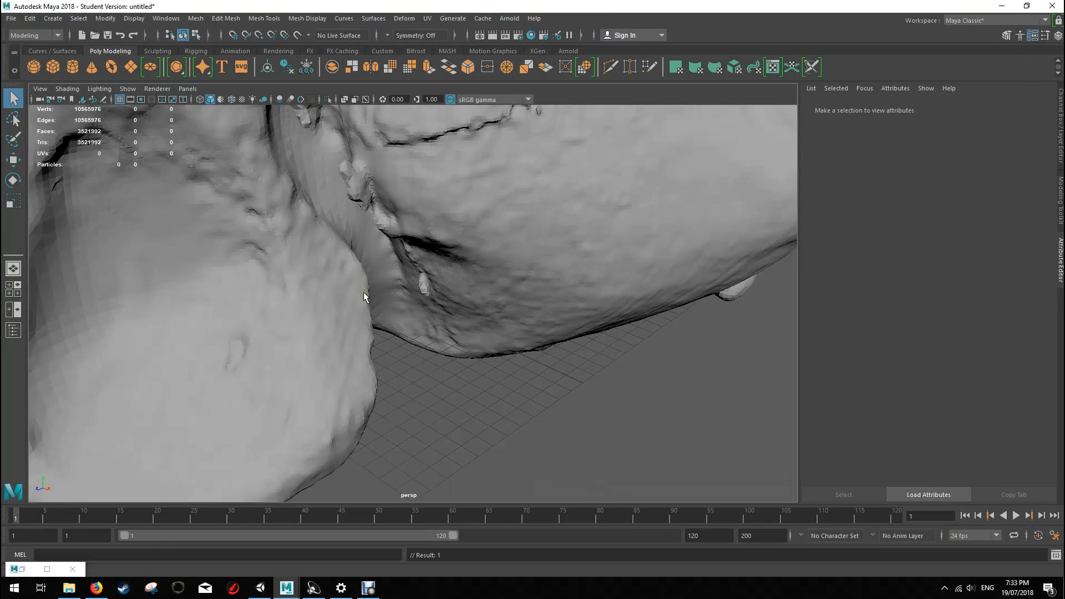
# Step: Examine the imported high-resolution creature sculpt from several sides, close up on its surface details and as a whole
pyautogui.scroll(-5, 451, 241)
pyautogui.scroll(-4, 452, 241)
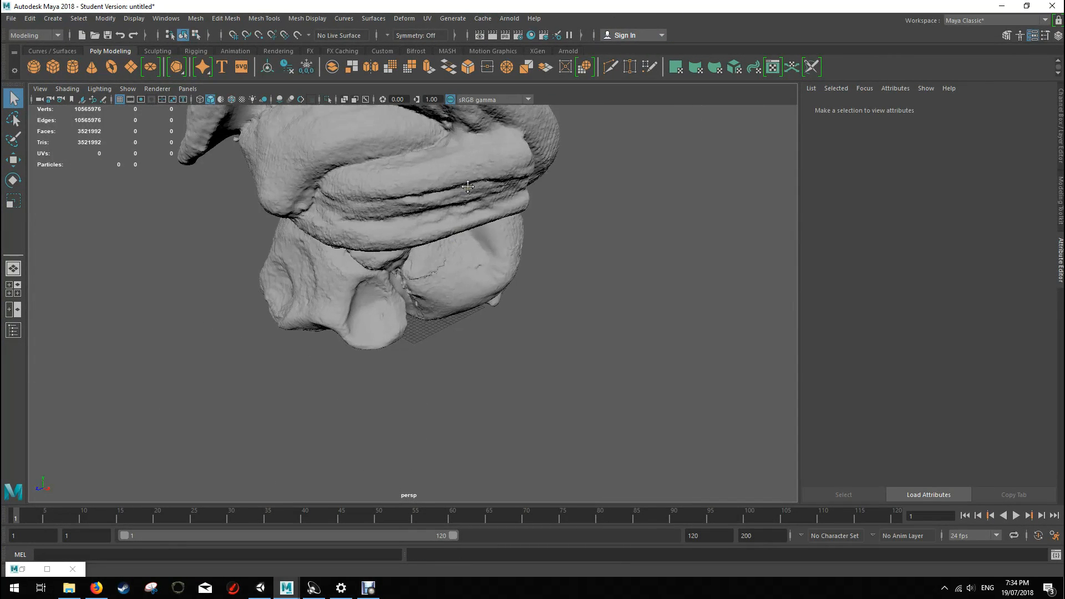
pyautogui.scroll(2, 480, 318)
pyautogui.keyDown('alt'); pyautogui.moveTo(480, 318); pyautogui.dragTo(489, 204); pyautogui.keyUp('alt')
pyautogui.scroll(6, 492, 326)
pyautogui.keyDown('alt'); pyautogui.moveTo(393, 239); pyautogui.dragTo(534, 252); pyautogui.keyUp('alt')
pyautogui.keyDown('alt'); pyautogui.moveTo(437, 232); pyautogui.dragTo(560, 295); pyautogui.keyUp('alt')
pyautogui.keyDown('alt'); pyautogui.moveTo(483, 294); pyautogui.dragTo(481, 181); pyautogui.keyUp('alt')
pyautogui.scroll(6, 480, 180)
pyautogui.keyDown('alt'); pyautogui.moveTo(487, 299); pyautogui.dragTo(434, 247); pyautogui.keyUp('alt')
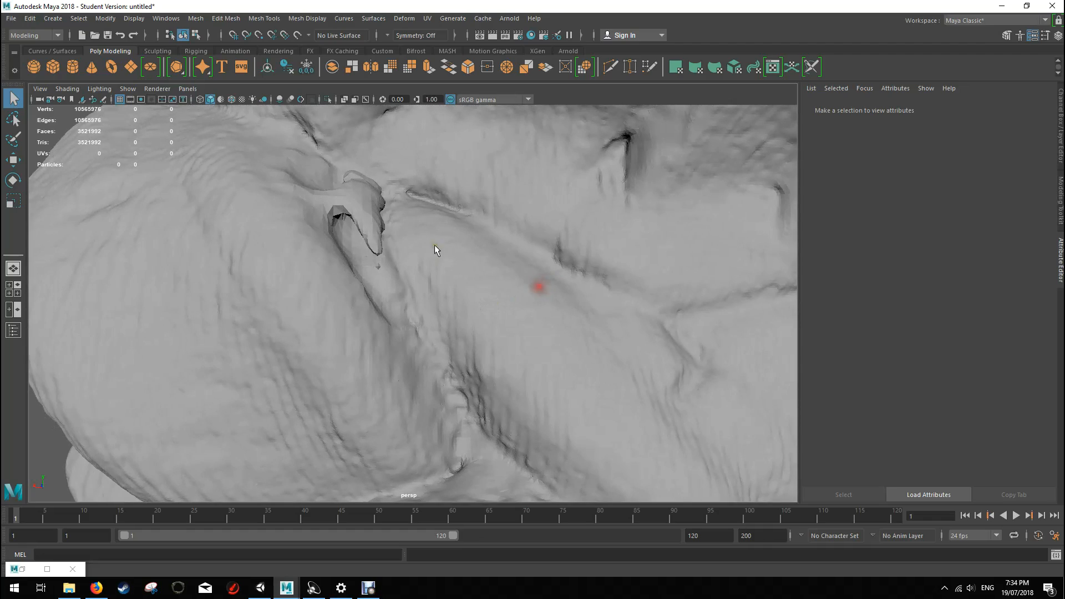
pyautogui.keyDown('alt'); pyautogui.moveTo(377, 204); pyautogui.dragTo(357, 251); pyautogui.keyUp('alt')
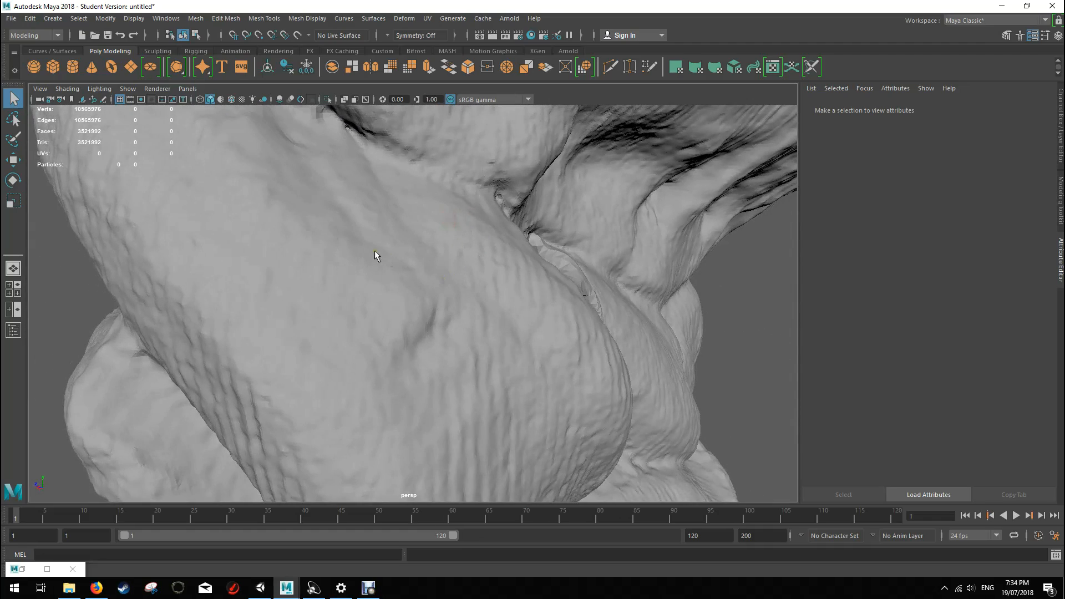
pyautogui.moveTo(304, 216)
pyautogui.keyDown('alt'); pyautogui.mouseDown()
pyautogui.moveTo(399, 197)
pyautogui.moveTo(413, 278)
pyautogui.mouseUp(); pyautogui.keyUp('alt')
pyautogui.scroll(-8, 360, 214)
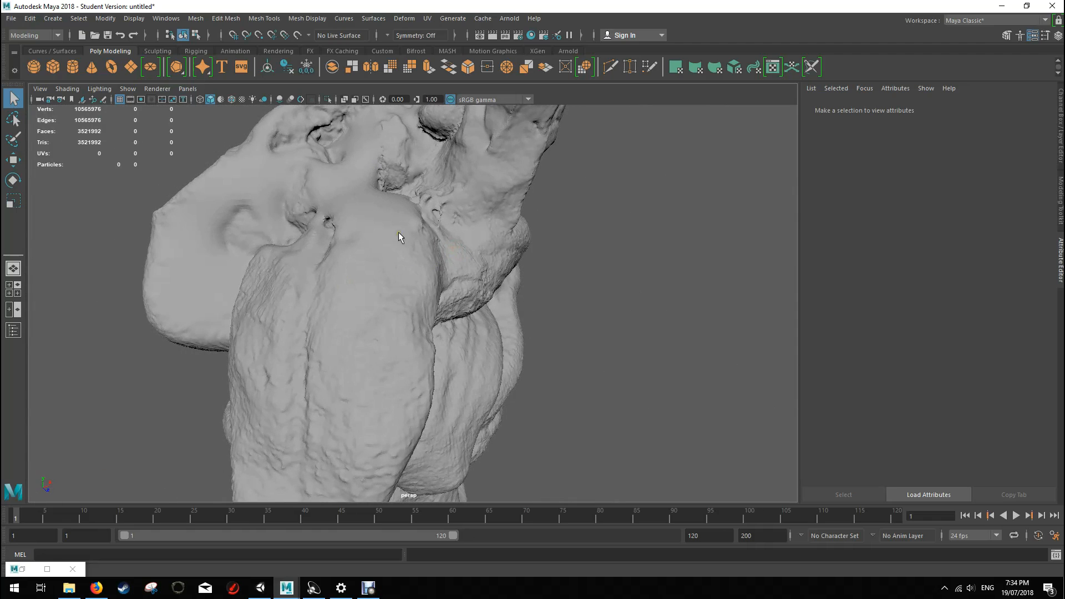
pyautogui.scroll(-8, 517, 289)
pyautogui.keyDown('alt'); pyautogui.moveTo(481, 303); pyautogui.dragTo(535, 293); pyautogui.keyUp('alt')
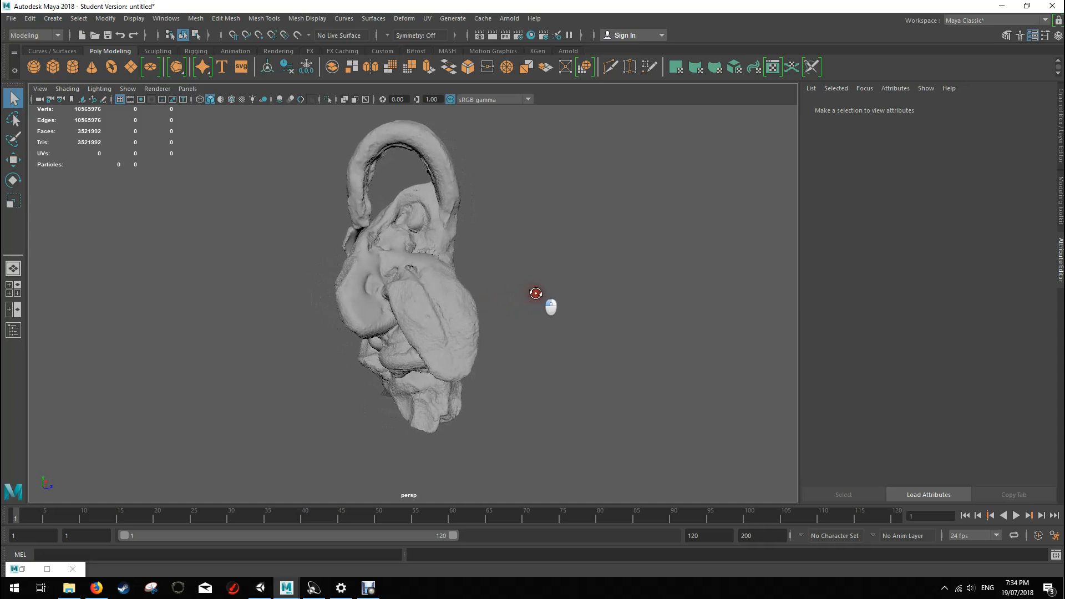
# Step: Select the imported mesh and examine the density of its wireframe from several sides
pyautogui.click(451, 275)
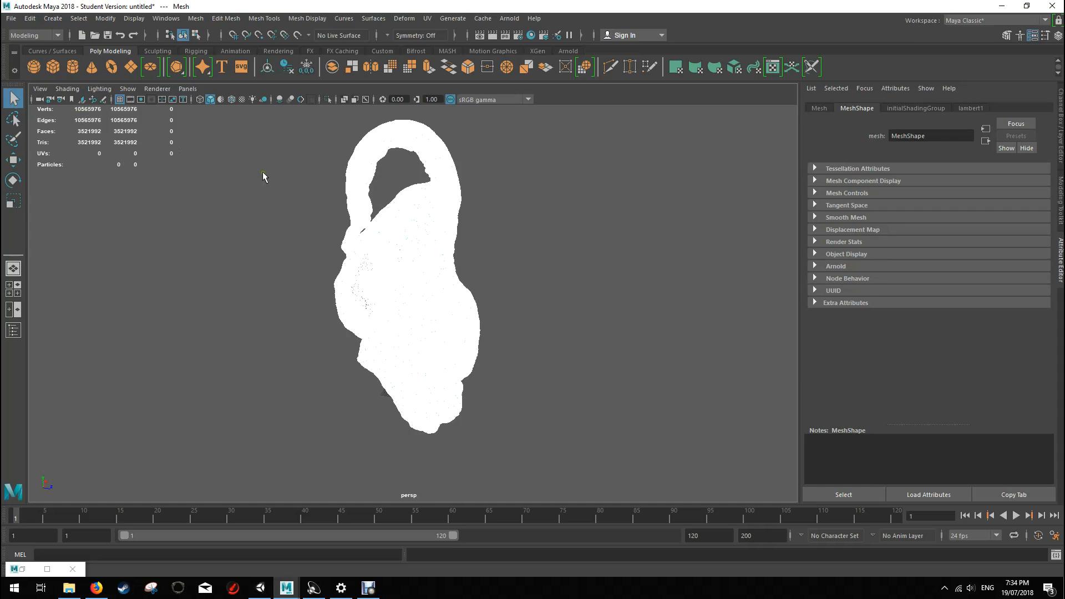
pyautogui.keyDown('alt'); pyautogui.moveTo(564, 238); pyautogui.dragTo(441, 240); pyautogui.keyUp('alt')
pyautogui.moveTo(441, 239); pyautogui.dragTo(472, 229, button='right')
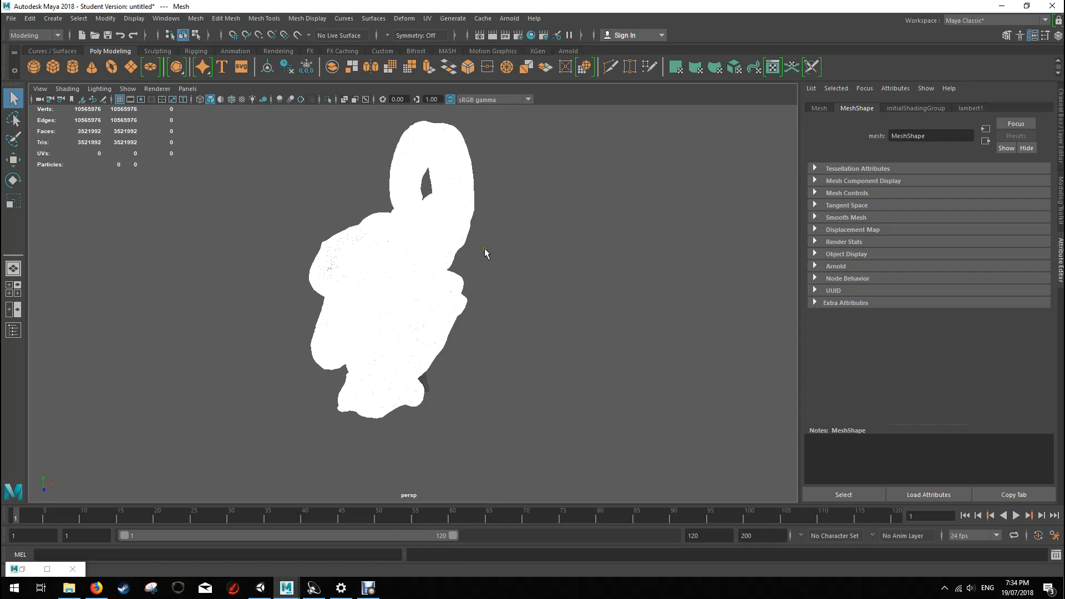
pyautogui.scroll(5, 413, 274)
pyautogui.moveTo(401, 188); pyautogui.dragTo(453, 174, button='right')
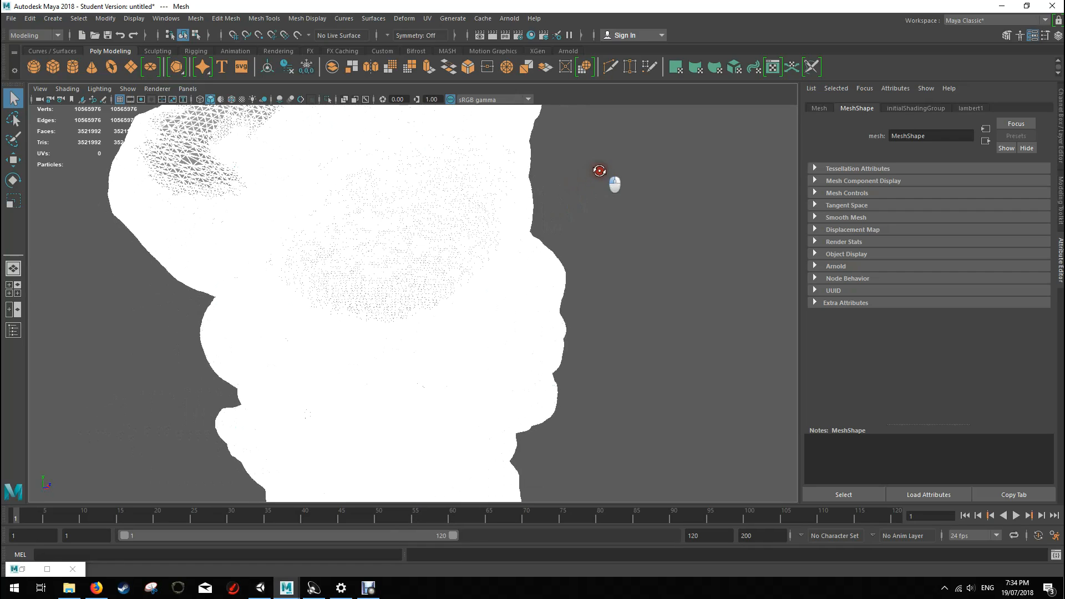
pyautogui.click(632, 292)
pyautogui.moveTo(429, 219); pyautogui.dragTo(457, 208, button='right')
pyautogui.click(457, 208)
pyautogui.keyDown('alt'); pyautogui.moveTo(506, 207); pyautogui.dragTo(435, 250); pyautogui.keyUp('alt')
pyautogui.scroll(-7, 435, 245)
pyautogui.scroll(4, 430, 242)
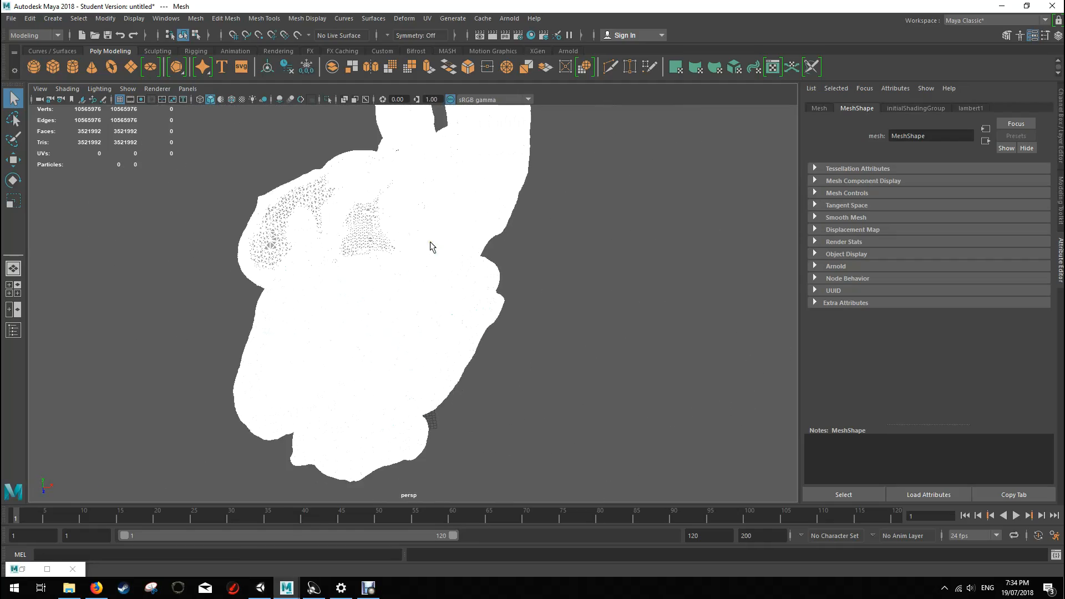
pyautogui.keyDown('alt'); pyautogui.moveTo(317, 152); pyautogui.dragTo(384, 133); pyautogui.keyUp('alt')
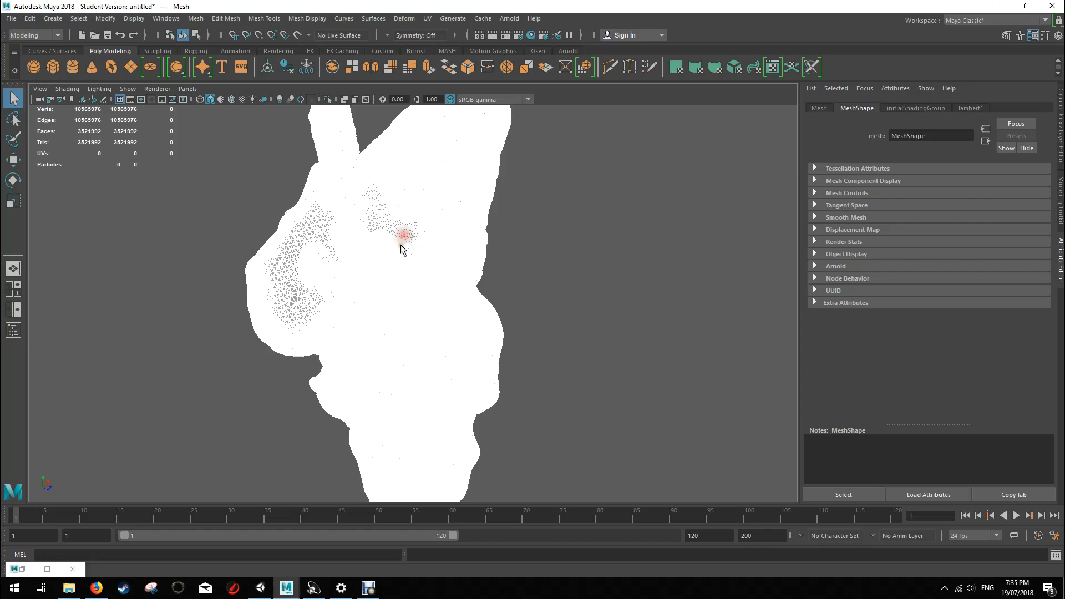
# Step: Try moving a single triangular face of the mesh upward along Y by about 0.11 units
pyautogui.scroll(10, 401, 244)
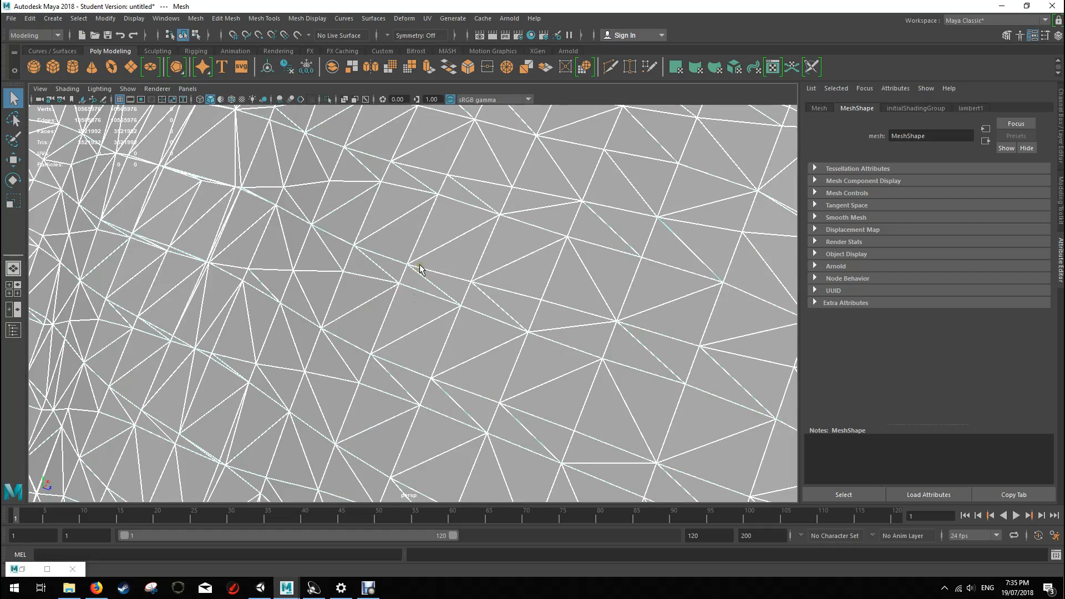
pyautogui.moveTo(419, 269); pyautogui.dragTo(418, 280, button='right')
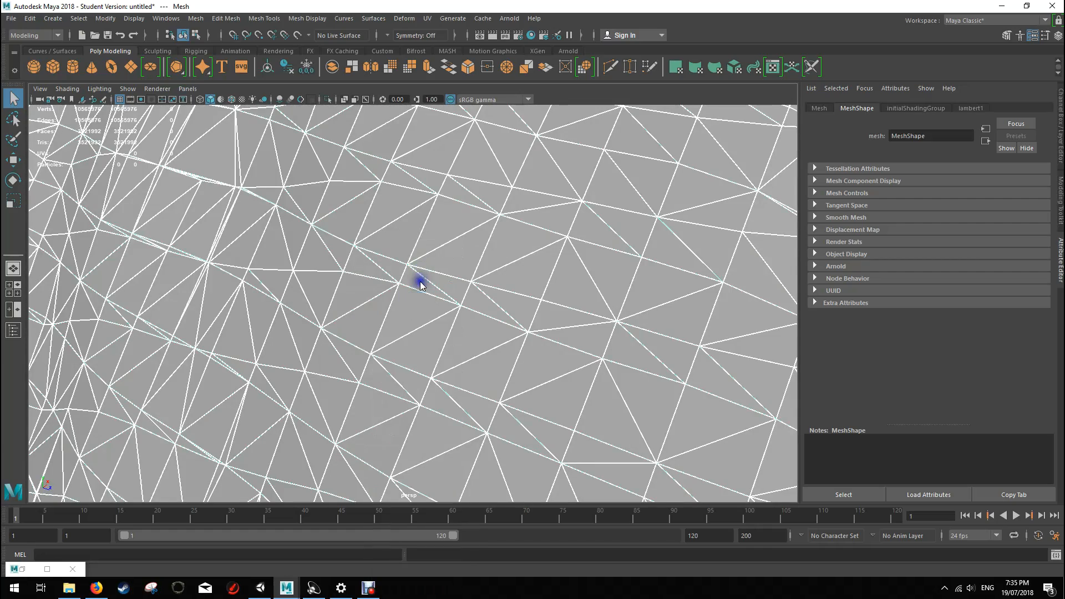
pyautogui.click(451, 261)
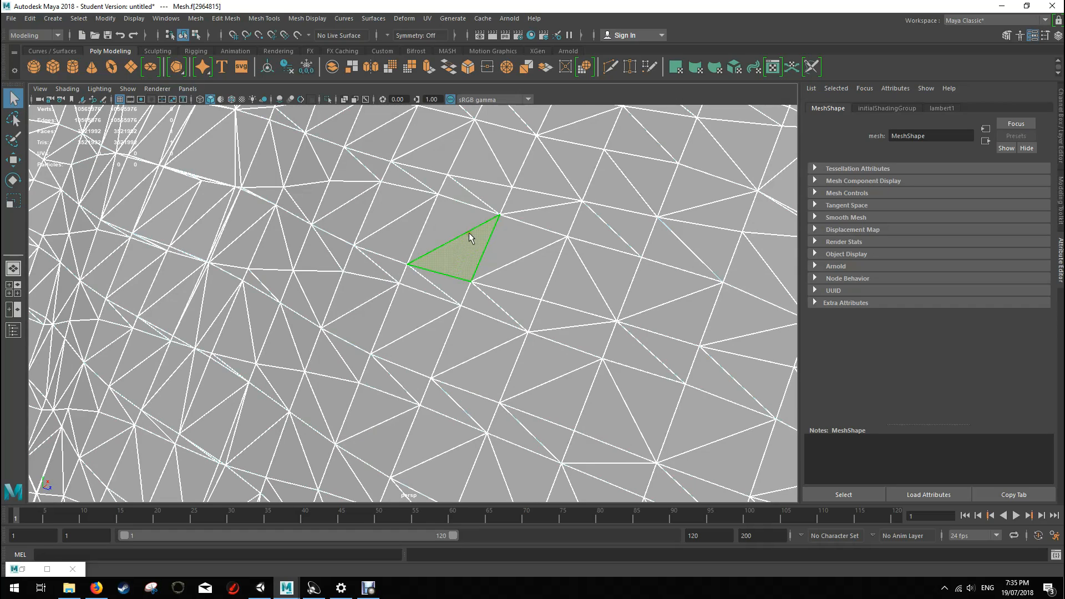
pyautogui.press('w')
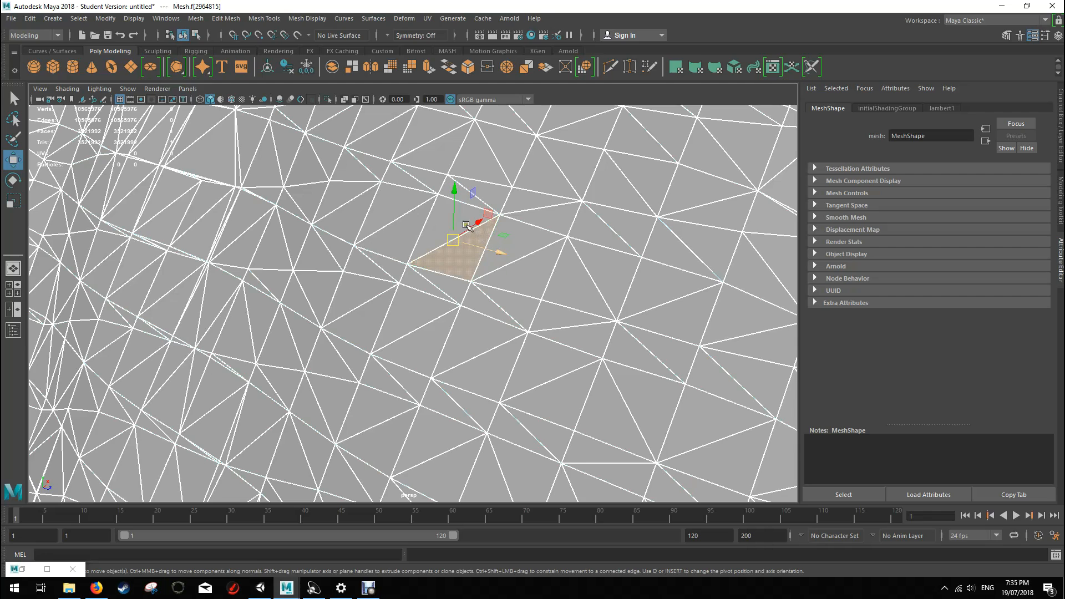
pyautogui.moveTo(453, 186); pyautogui.dragTo(447, 123)
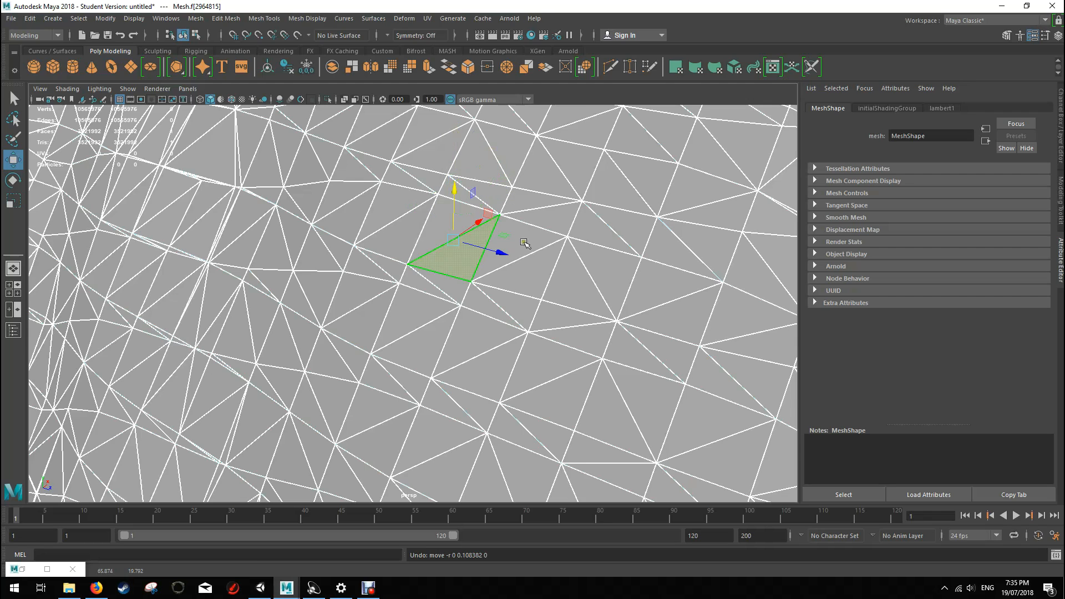
# Step: Return to object selection and merge the vertices of the whole mesh with a distance threshold of 0.01
pyautogui.scroll(-5, 473, 217)
pyautogui.click(472, 217)
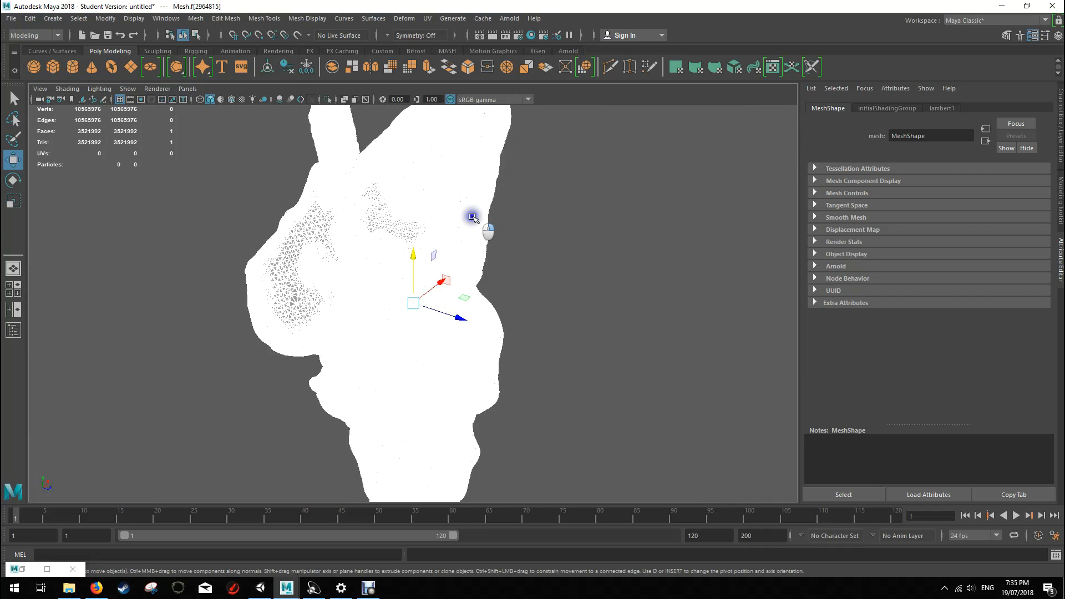
pyautogui.moveTo(473, 217); pyautogui.dragTo(488, 199, button='right')
pyautogui.keyDown('alt'); pyautogui.moveTo(554, 228); pyautogui.dragTo(520, 261); pyautogui.keyUp('alt')
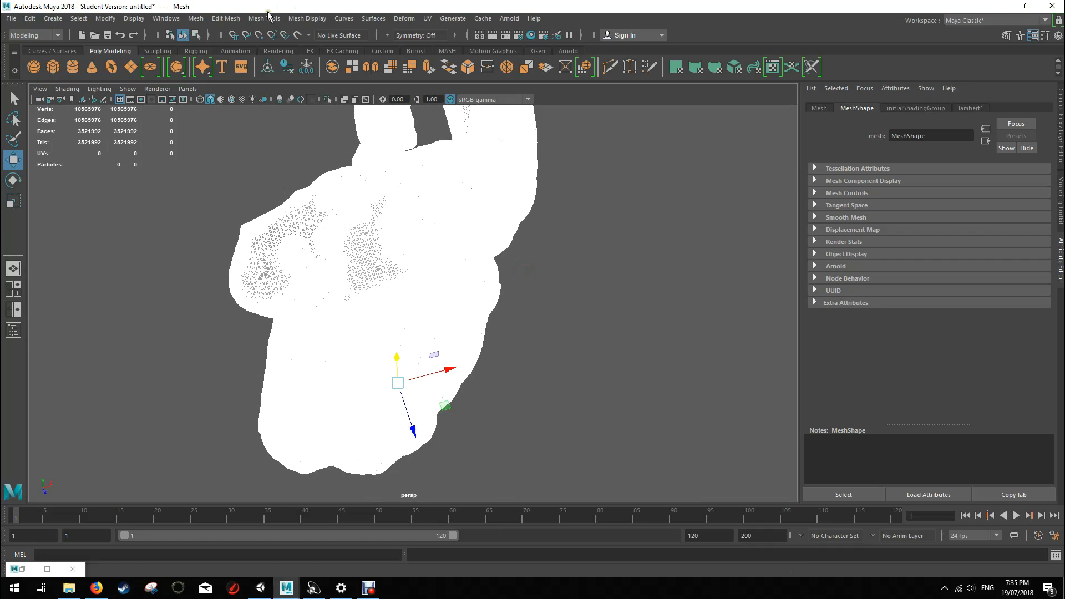
pyautogui.click(195, 18)
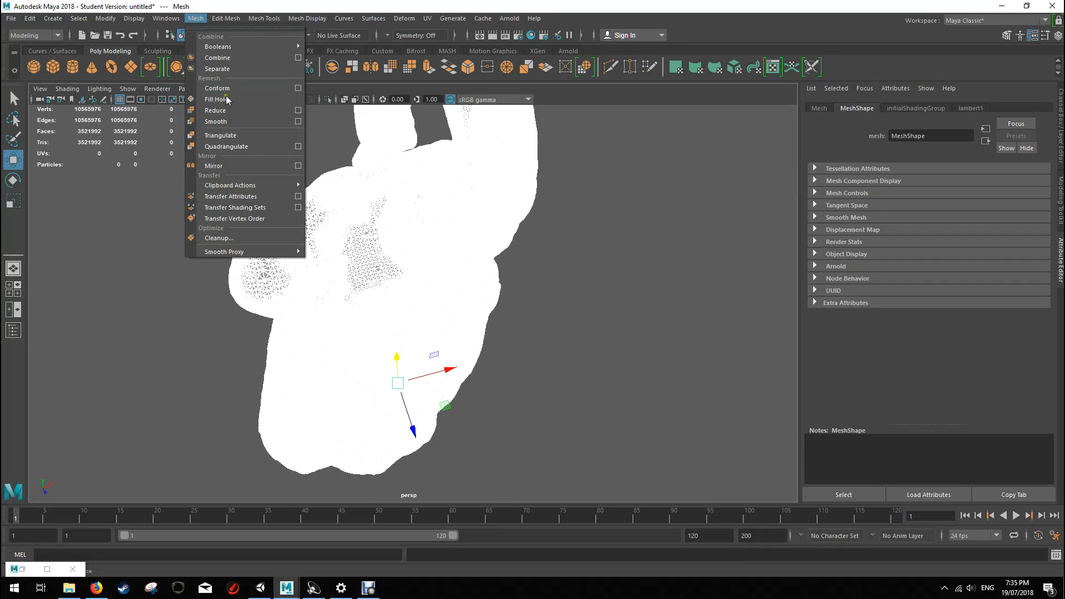
pyautogui.click(225, 19)
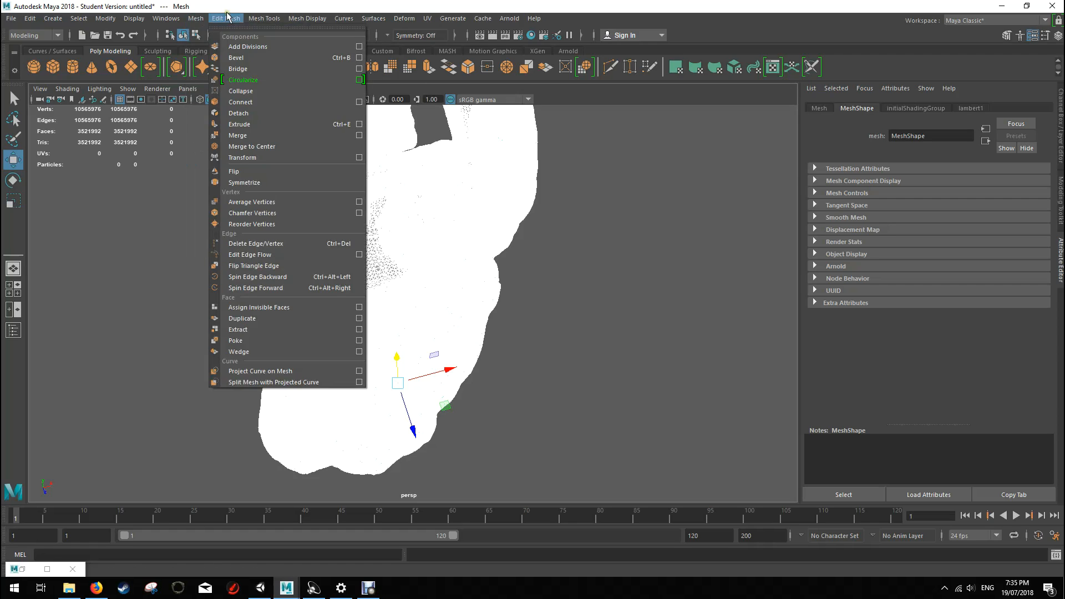
pyautogui.click(254, 135)
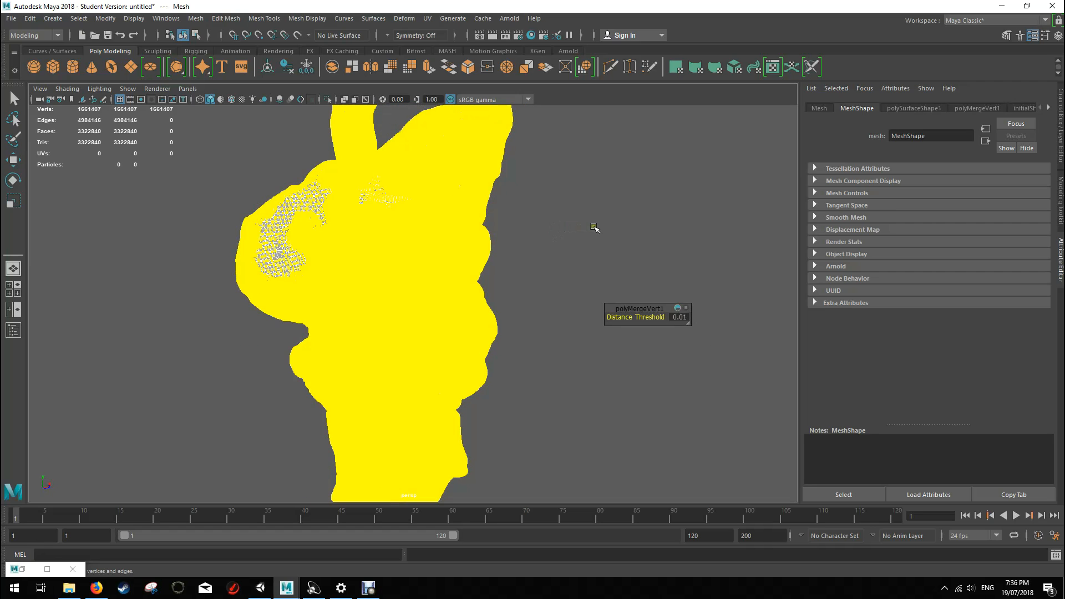
pyautogui.keyDown('alt'); pyautogui.moveTo(595, 228); pyautogui.dragTo(344, 261); pyautogui.keyUp('alt')
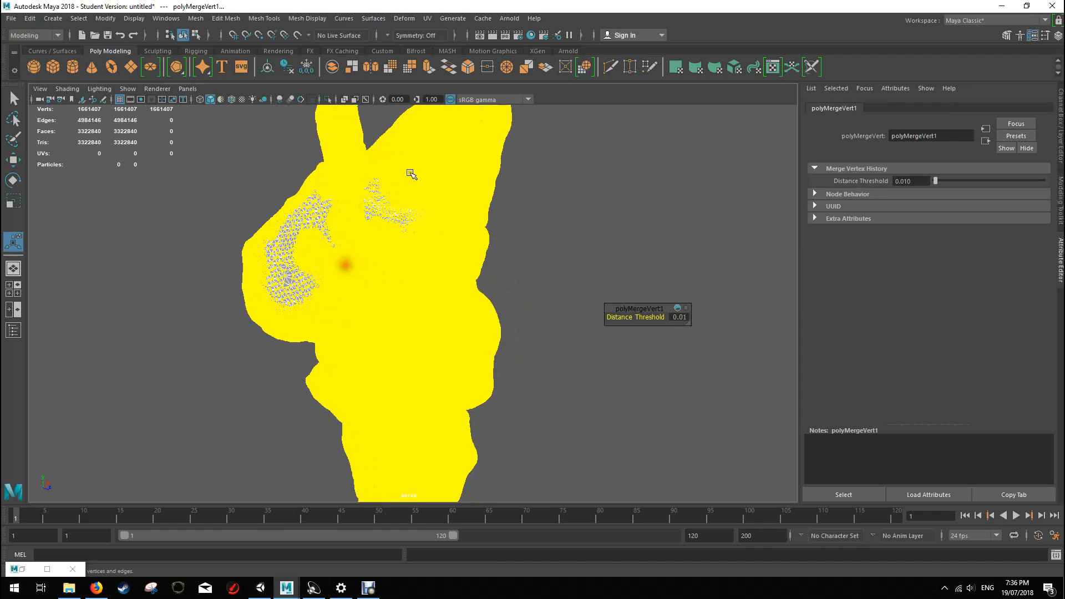
pyautogui.moveTo(410, 174); pyautogui.dragTo(429, 161, button='right')
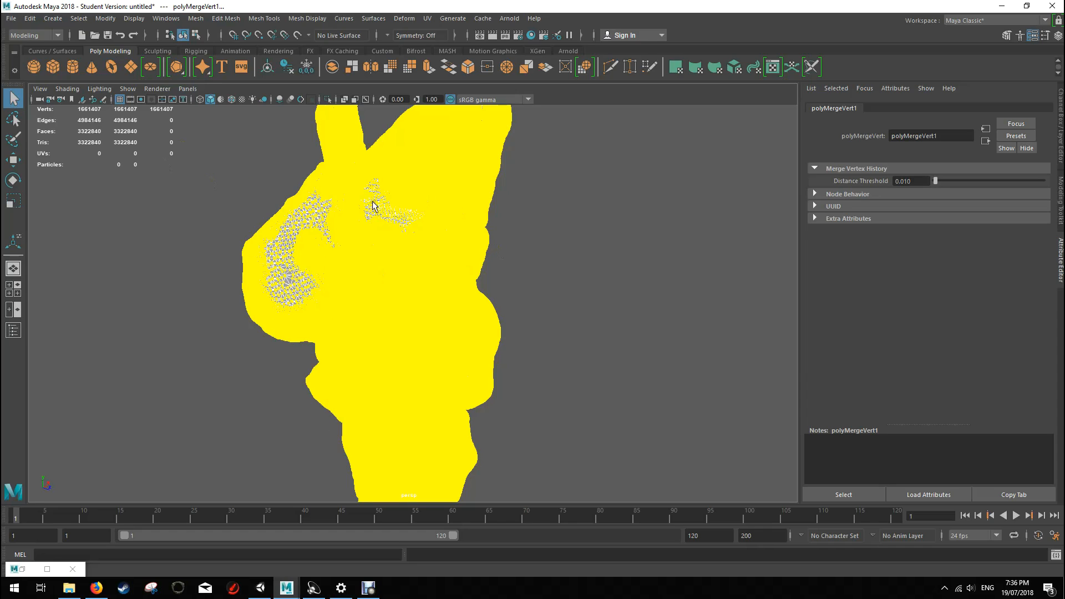
# Step: Delete all construction history in the scene
pyautogui.click(474, 248)
pyautogui.moveTo(473, 247); pyautogui.dragTo(498, 229, button='right')
pyautogui.keyDown('alt'); pyautogui.moveTo(562, 346); pyautogui.dragTo(533, 350); pyautogui.keyUp('alt')
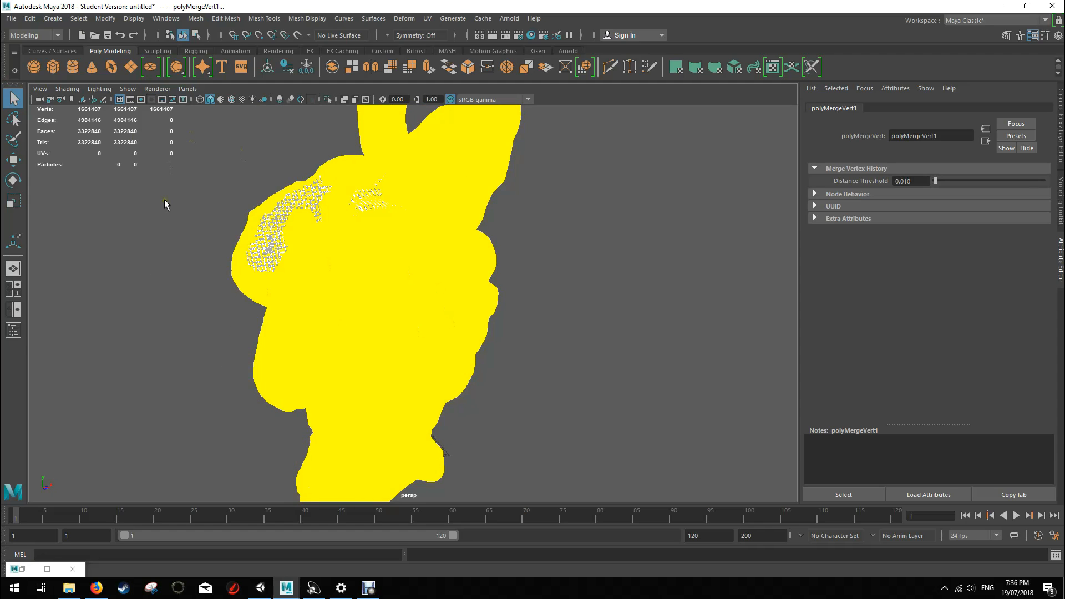
pyautogui.click(30, 18)
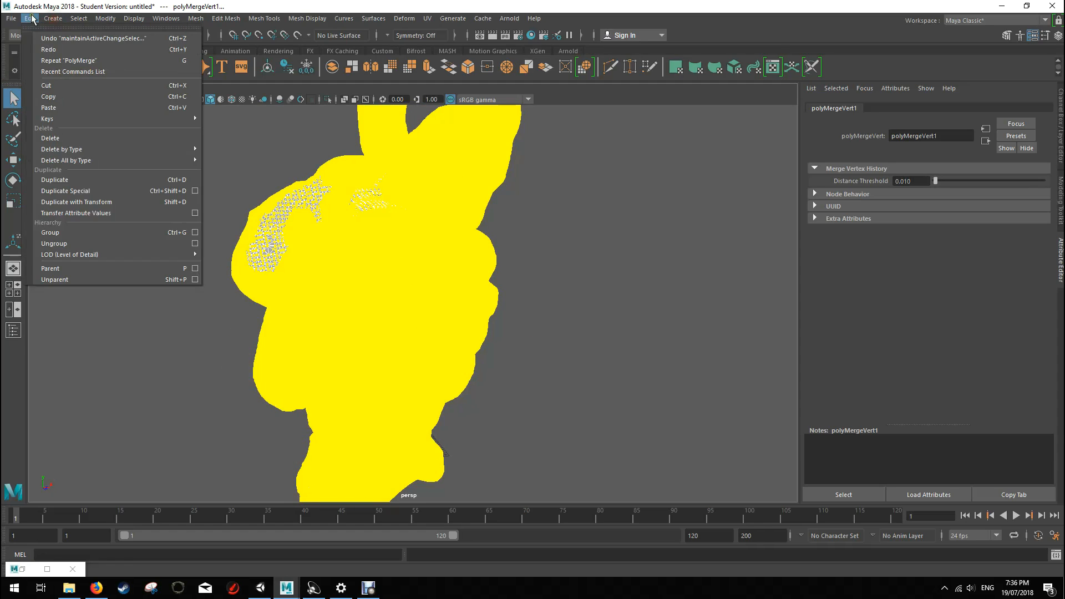
pyautogui.moveTo(125, 159)
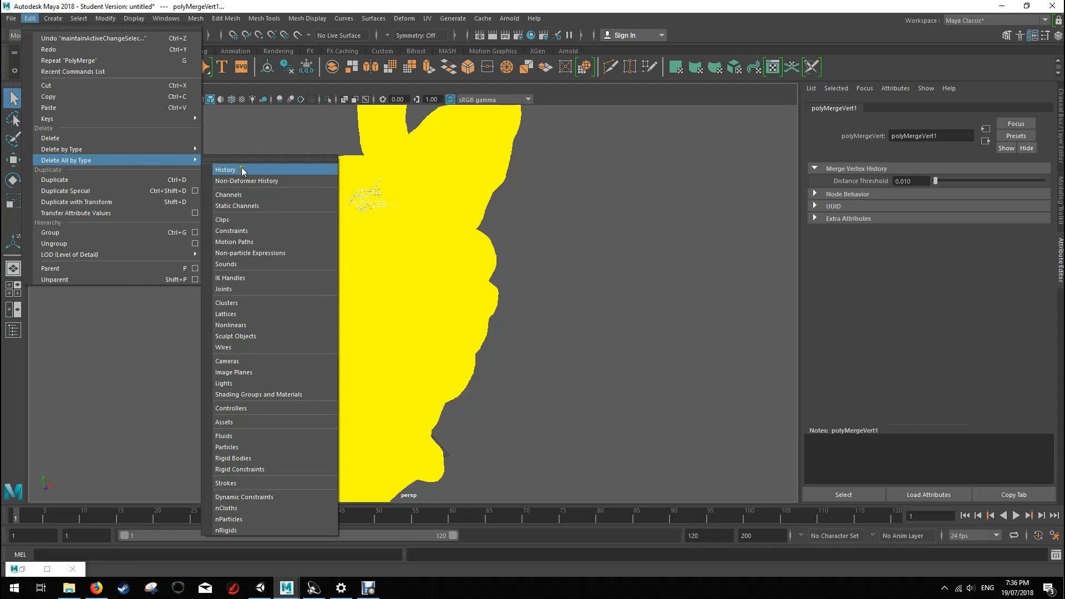
pyautogui.click(234, 168)
# Step: Examine the merged mesh as a whole and close up for loose fragments around the tip of the hanging appendage
pyautogui.keyDown('alt'); pyautogui.moveTo(587, 273); pyautogui.dragTo(458, 272); pyautogui.keyUp('alt')
pyautogui.moveTo(457, 276); pyautogui.dragTo(485, 254, button='right')
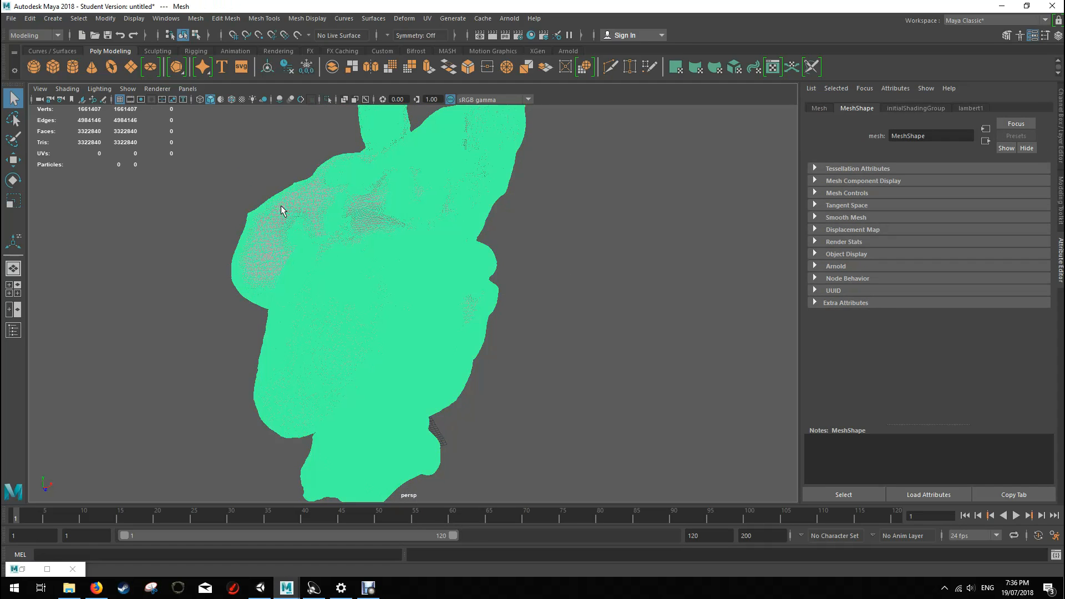
pyautogui.keyDown('alt'); pyautogui.moveTo(449, 242); pyautogui.dragTo(611, 214); pyautogui.keyUp('alt')
pyautogui.scroll(6, 374, 220)
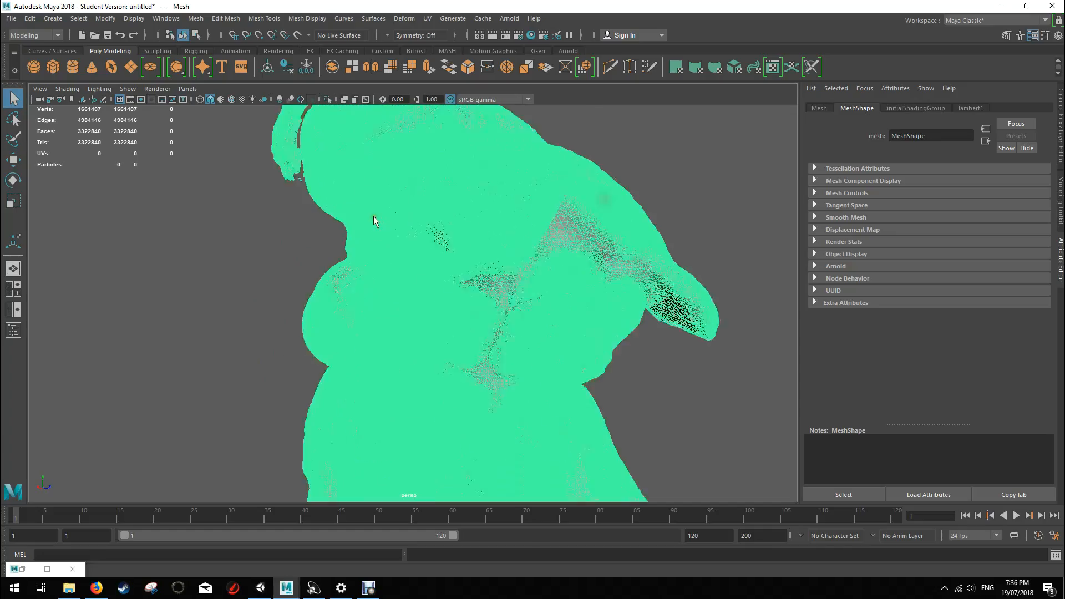
pyautogui.keyDown('alt'); pyautogui.moveTo(342, 170); pyautogui.dragTo(466, 347, button='middle'); pyautogui.keyUp('alt')
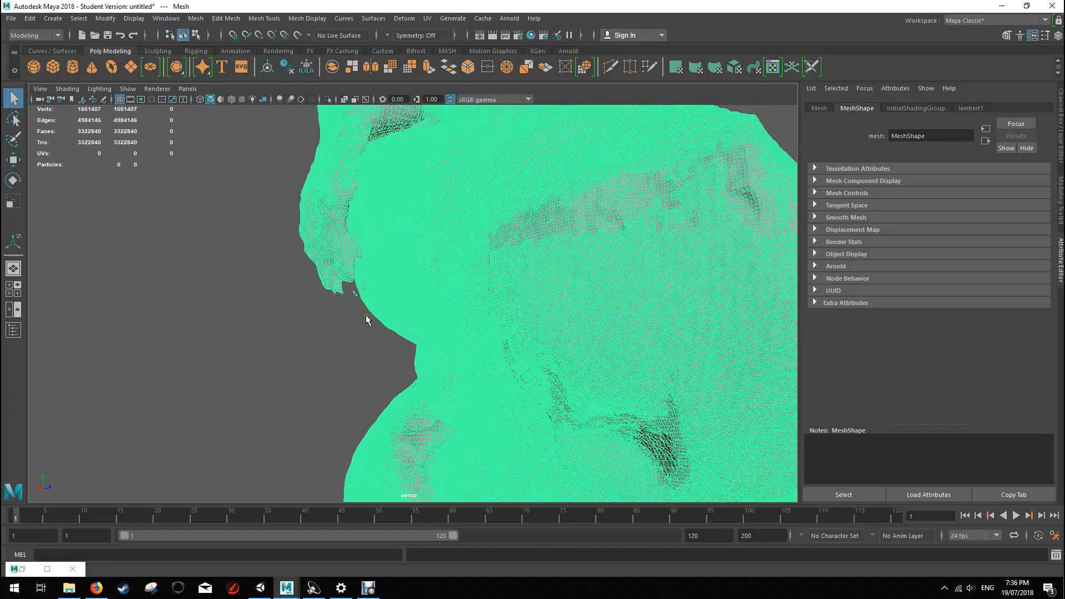
pyautogui.scroll(5, 366, 316)
pyautogui.scroll(2, 366, 320)
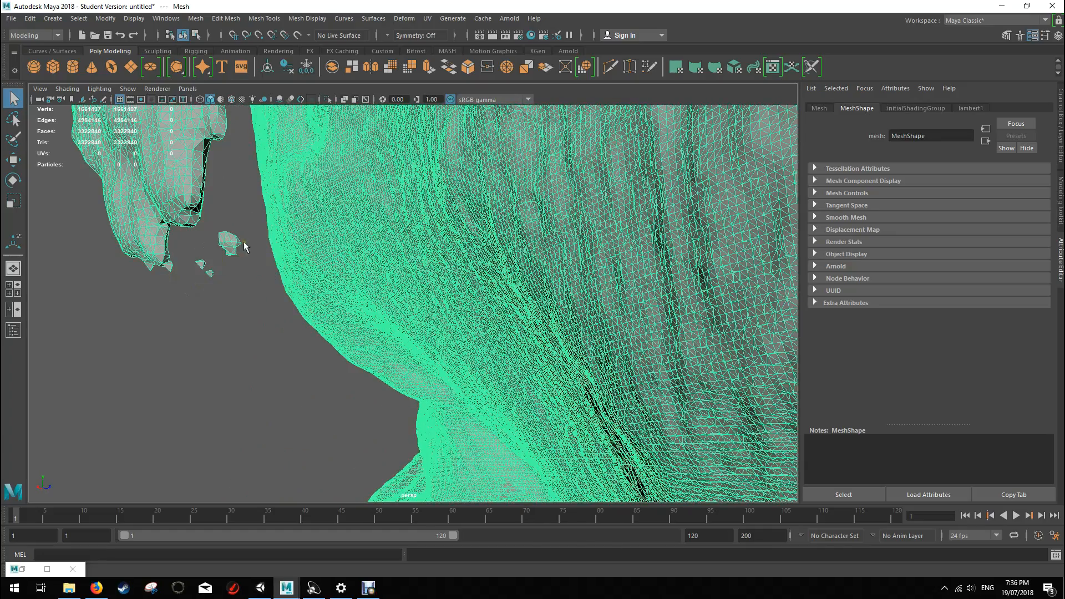
pyautogui.scroll(-8, 328, 303)
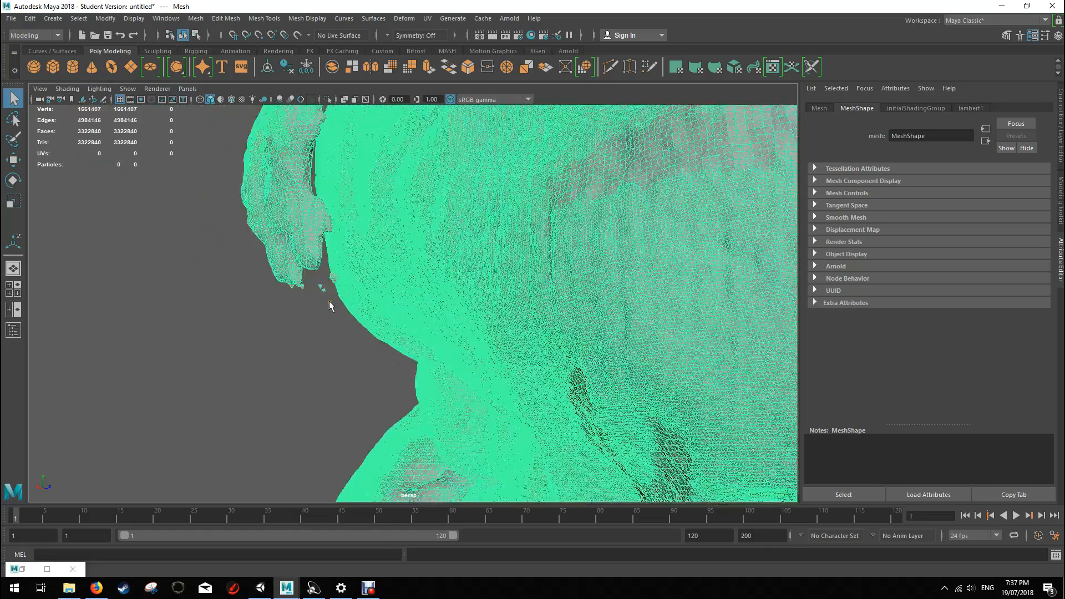
pyautogui.keyDown('alt'); pyautogui.moveTo(481, 347); pyautogui.dragTo(363, 373); pyautogui.keyUp('alt')
pyautogui.keyDown('alt'); pyautogui.moveTo(385, 335); pyautogui.dragTo(391, 312); pyautogui.keyUp('alt')
pyautogui.scroll(8, 504, 334)
pyautogui.keyDown('alt'); pyautogui.moveTo(473, 216); pyautogui.dragTo(492, 311); pyautogui.keyUp('alt')
pyautogui.scroll(-8, 478, 258)
pyautogui.scroll(2, 458, 259)
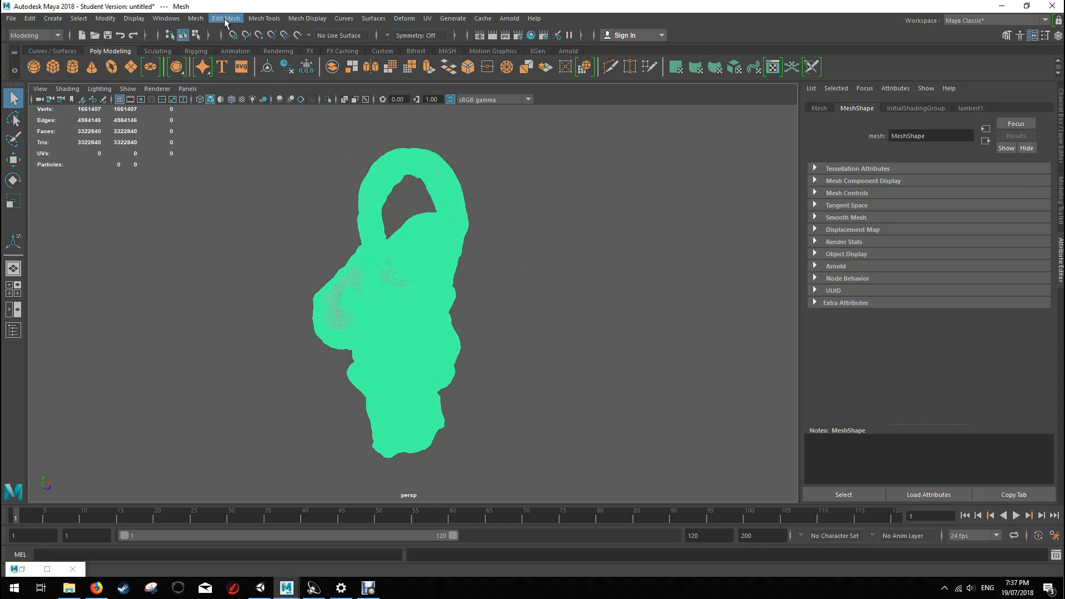
# Step: Run Cleanup on the mesh to select matching polygons only, checking for nonmanifold geometry with faces with more than 4 sides excluded
pyautogui.click(195, 18)
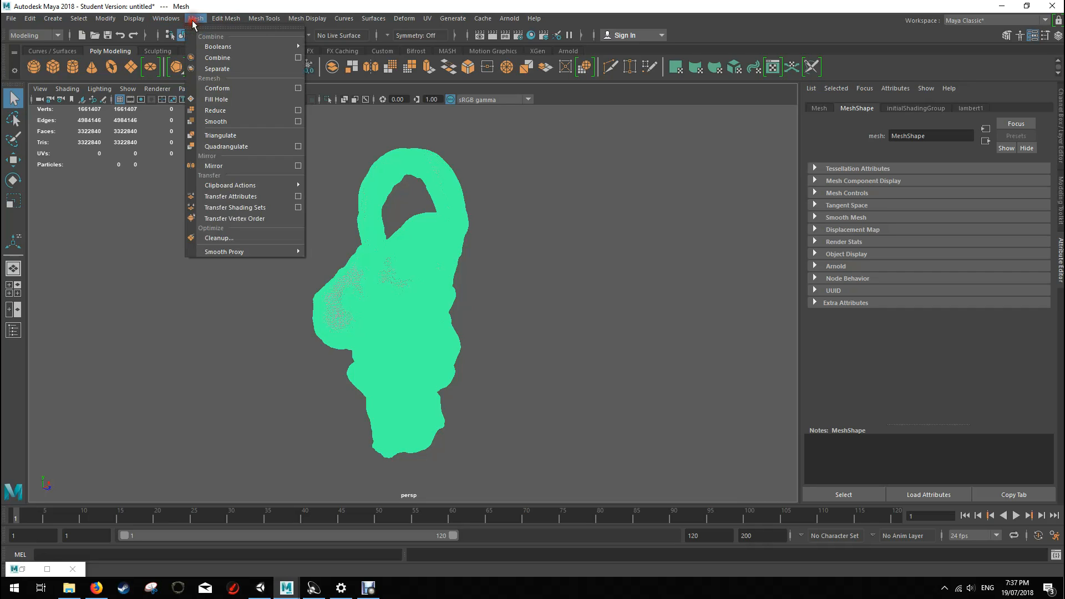
pyautogui.moveTo(237, 51)
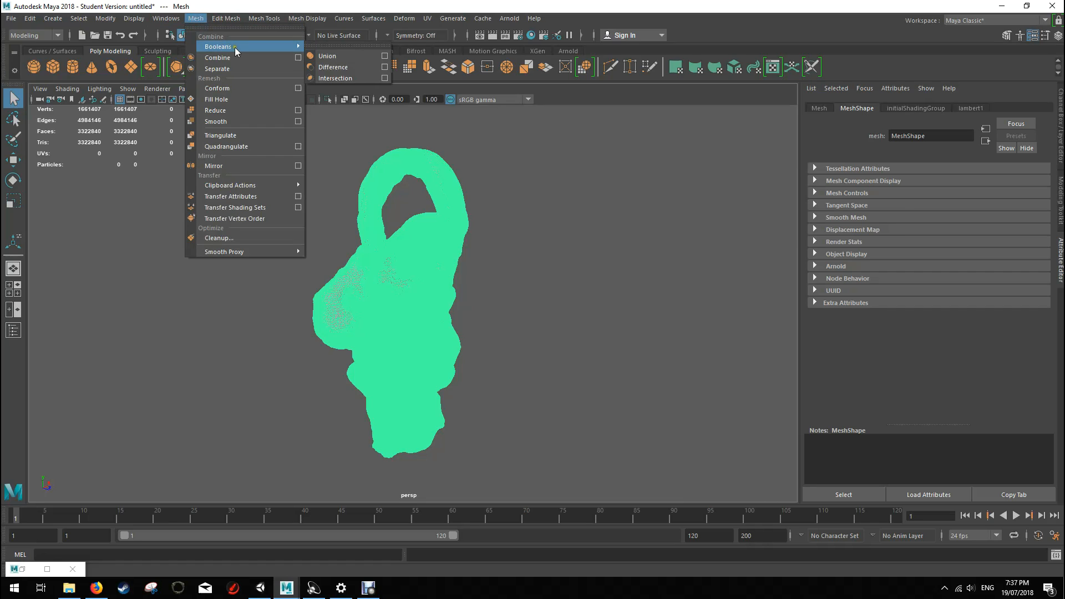
pyautogui.click(218, 237)
pyautogui.moveTo(869, 195); pyautogui.dragTo(729, 173)
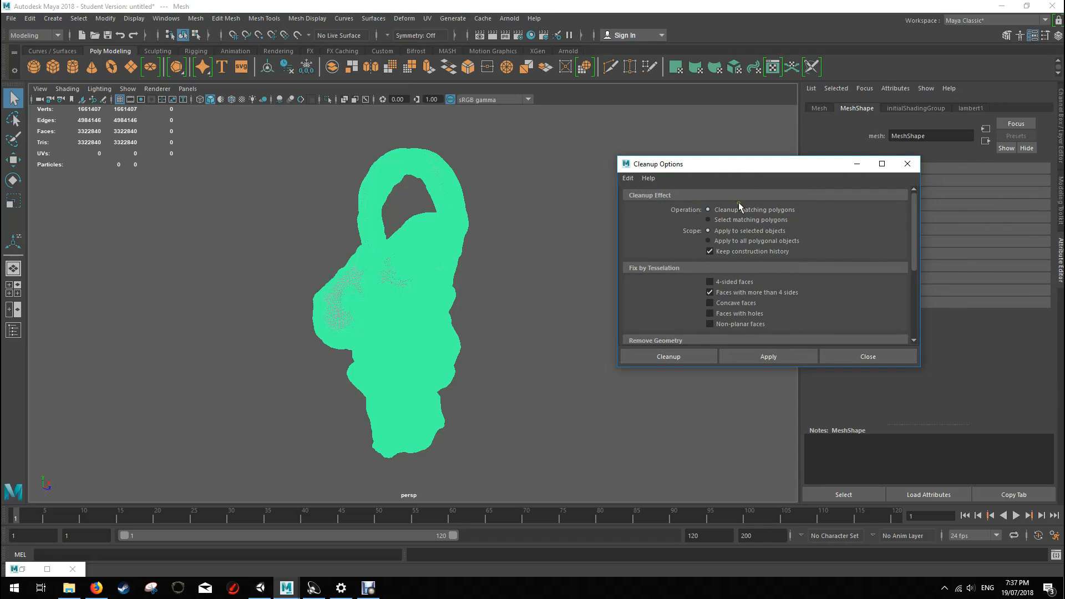
pyautogui.click(708, 220)
pyautogui.scroll(-2, 761, 276)
pyautogui.click(708, 226)
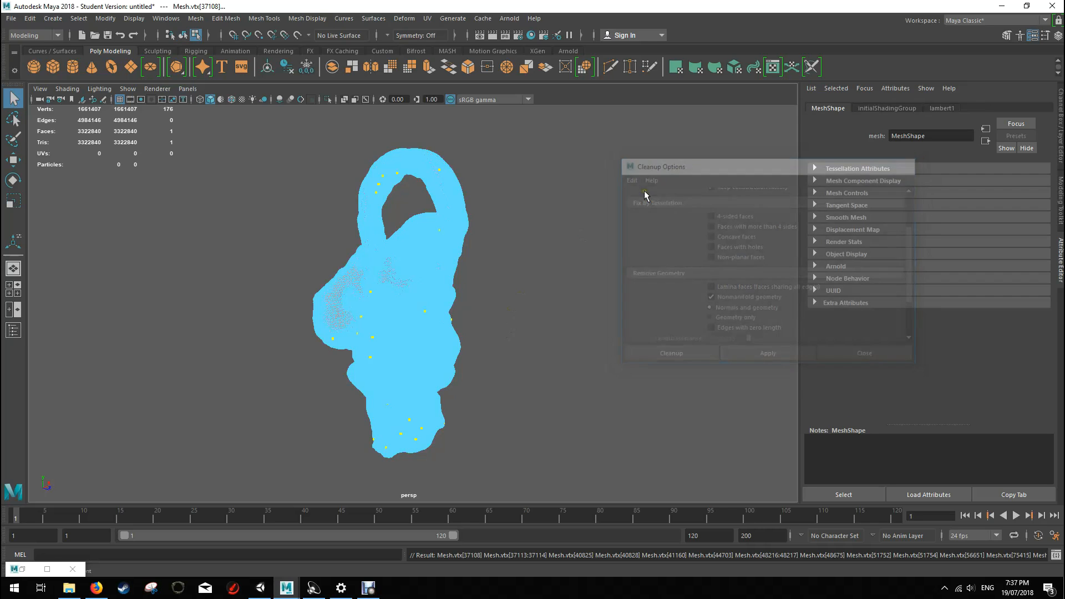
# Step: Examine where the flagged nonmanifold vertices lie across the creature from several sides, and clear the selection
pyautogui.scroll(10, 497, 321)
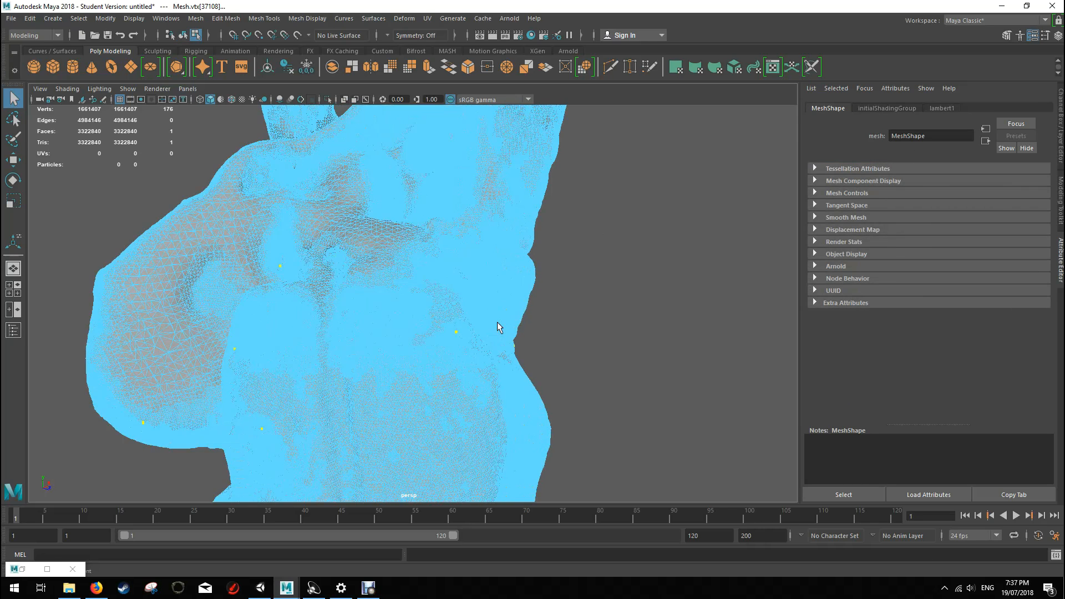
pyautogui.keyDown('alt'); pyautogui.moveTo(517, 300); pyautogui.dragTo(499, 280); pyautogui.keyUp('alt')
pyautogui.scroll(-5, 477, 271)
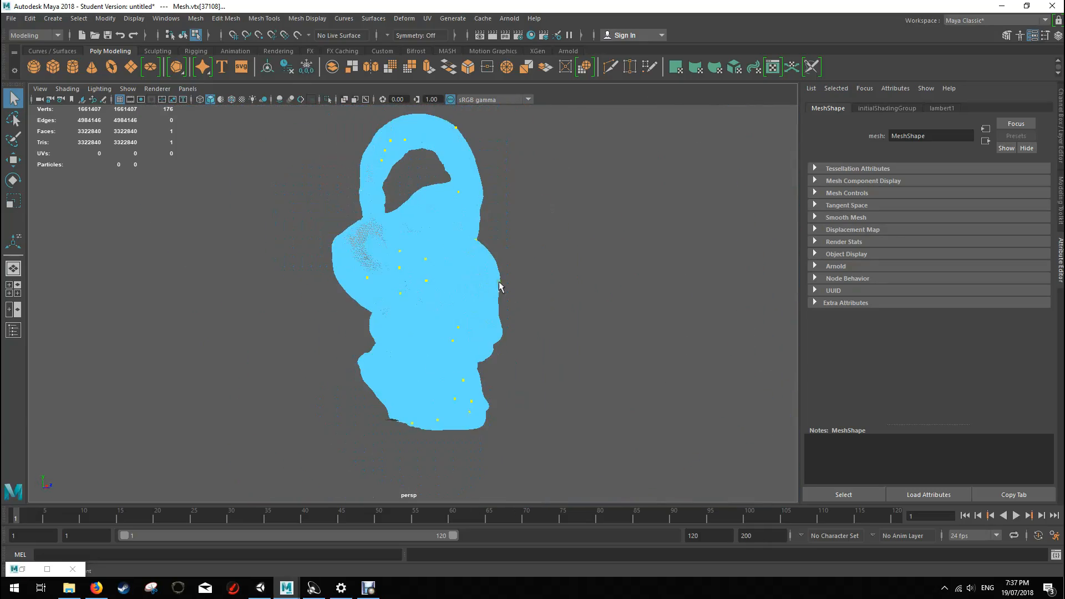
pyautogui.keyDown('alt'); pyautogui.moveTo(601, 325); pyautogui.dragTo(446, 253); pyautogui.keyUp('alt')
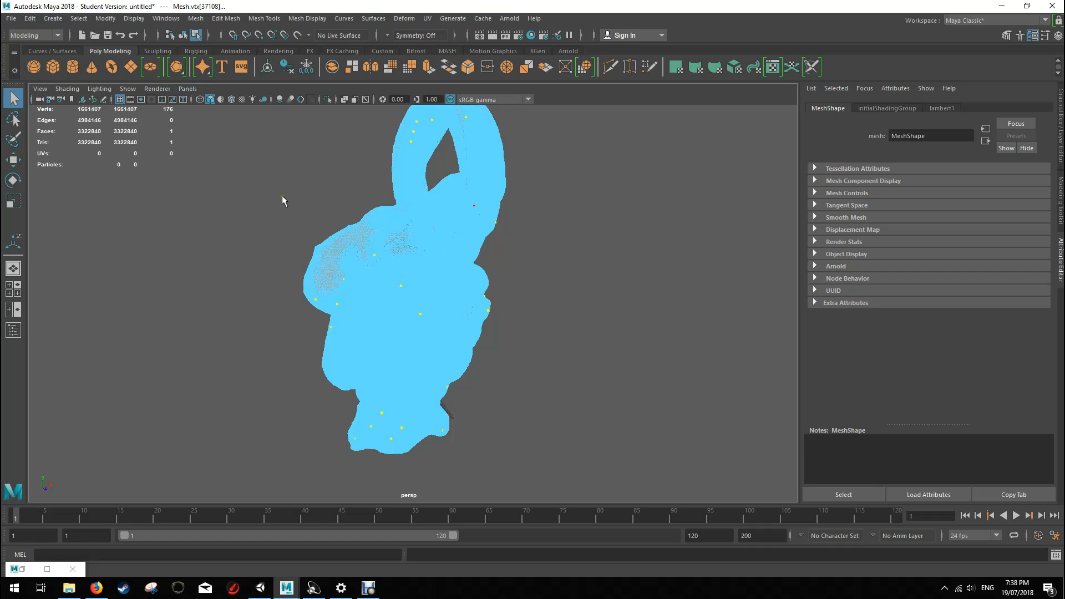
pyautogui.click(290, 179)
# Step: Select a single triangular face on the creature's body surface
pyautogui.keyDown('alt'); pyautogui.moveTo(285, 204); pyautogui.dragTo(435, 190); pyautogui.keyUp('alt')
pyautogui.scroll(10, 382, 279)
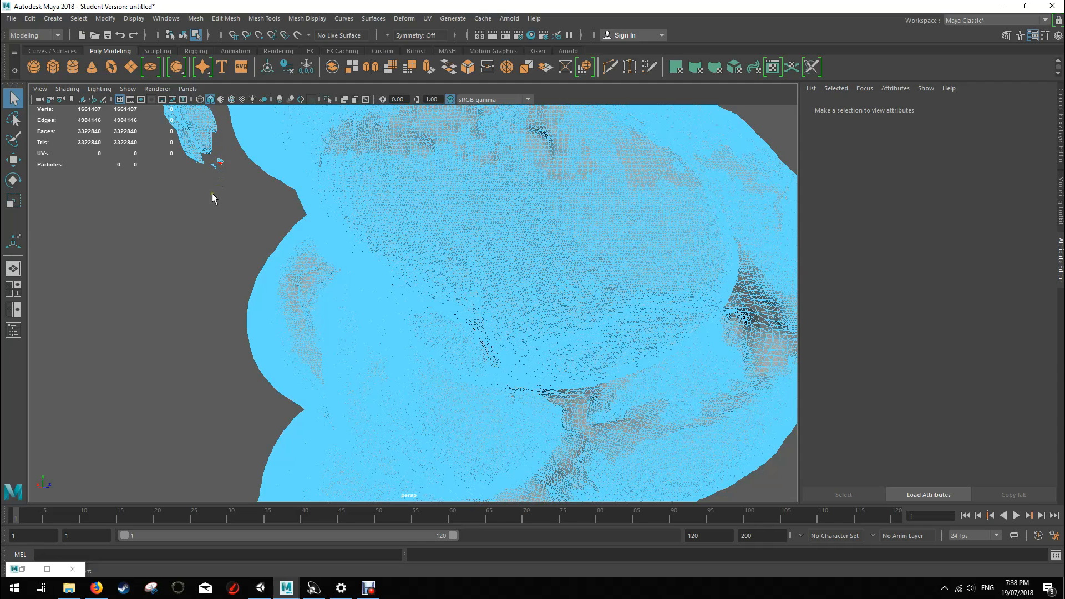
pyautogui.moveTo(425, 254); pyautogui.dragTo(426, 287, button='right')
pyautogui.moveTo(596, 182)
pyautogui.keyDown('alt'); pyautogui.mouseDown()
pyautogui.moveTo(526, 197)
pyautogui.moveTo(540, 220)
pyautogui.moveTo(610, 186)
pyautogui.mouseUp(); pyautogui.keyUp('alt')
pyautogui.moveTo(418, 263)
pyautogui.keyDown('alt'); pyautogui.mouseDown()
pyautogui.moveTo(449, 243)
pyautogui.moveTo(418, 267)
pyautogui.mouseUp(); pyautogui.keyUp('alt')
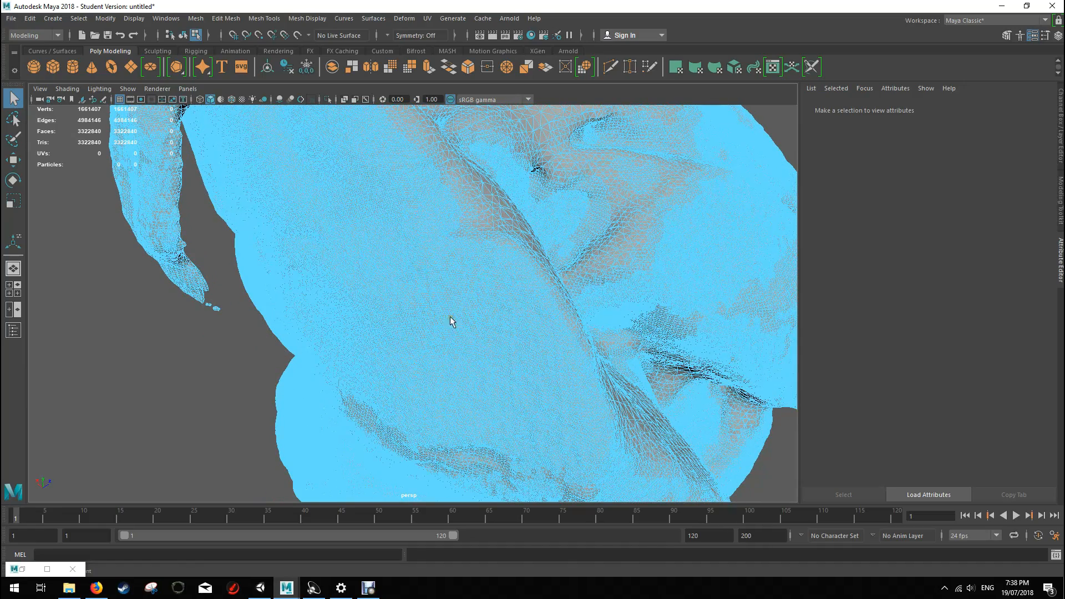
pyautogui.scroll(5, 316, 292)
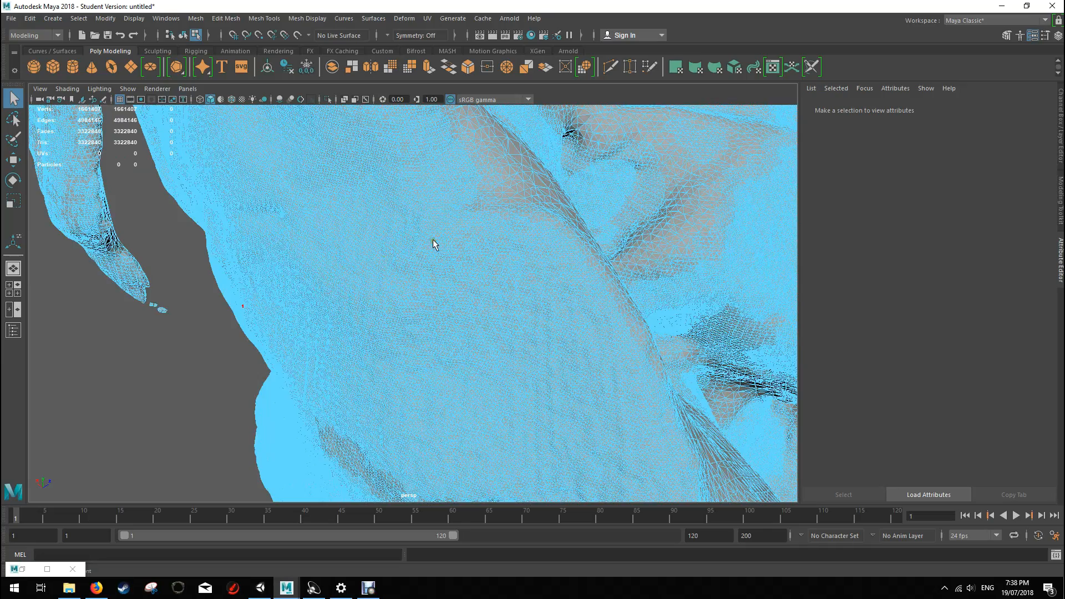
pyautogui.click(450, 271)
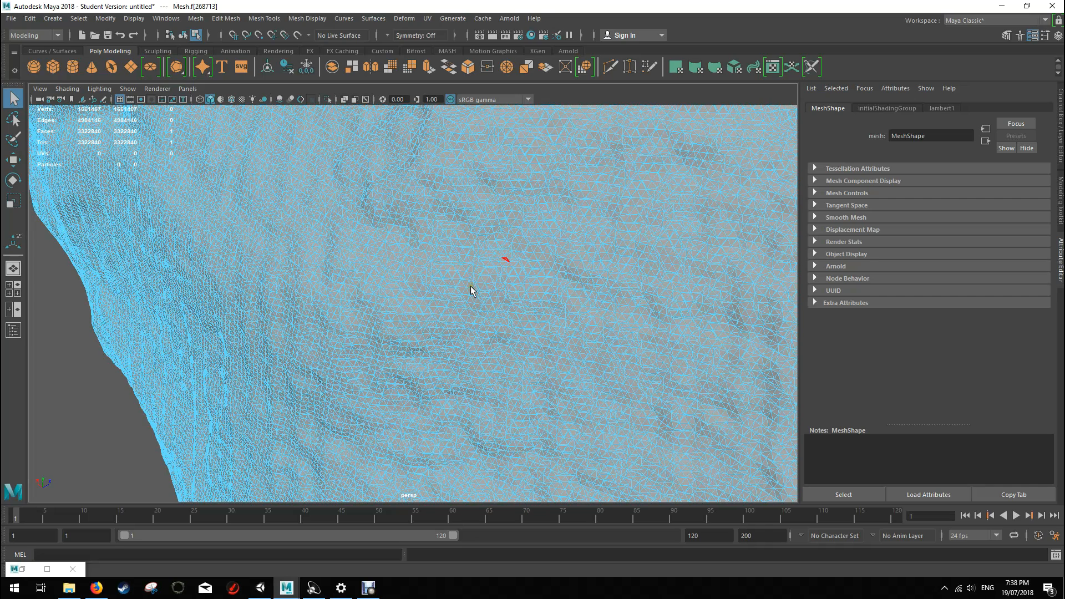
pyautogui.scroll(3, 464, 288)
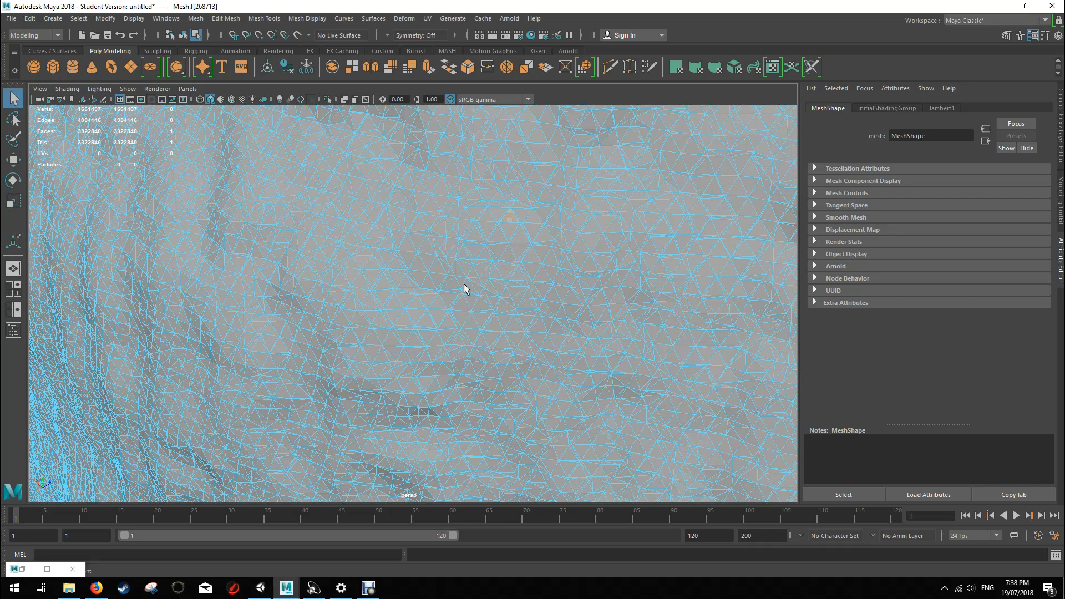
pyautogui.scroll(-8, 501, 231)
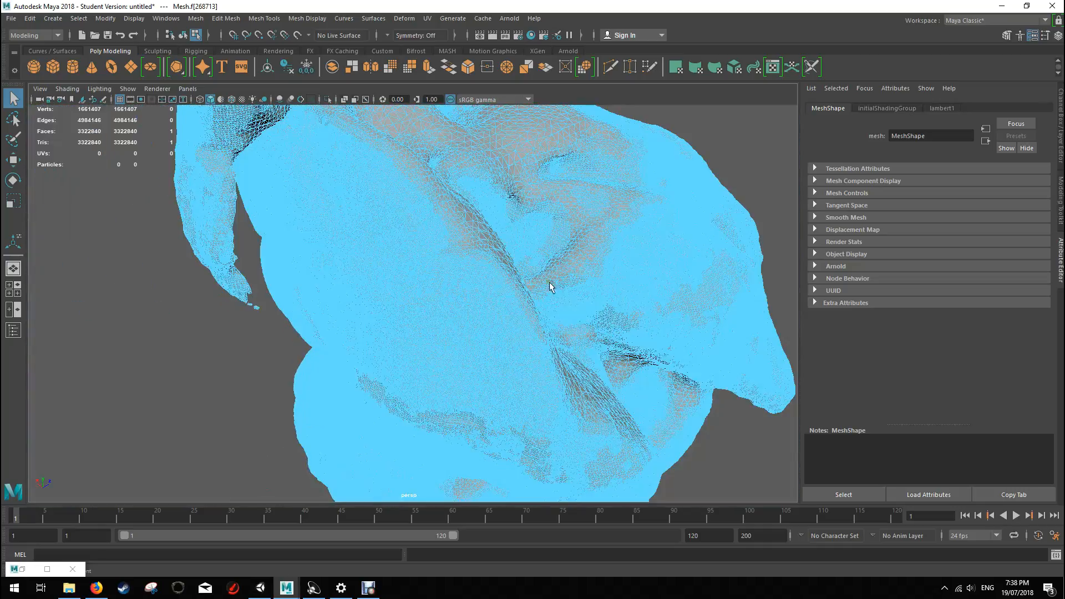
# Step: Invert the face selection across the whole mesh and check the selected faces up close
pyautogui.keyDown('alt'); pyautogui.moveTo(475, 266); pyautogui.dragTo(590, 309); pyautogui.keyUp('alt')
pyautogui.scroll(-4, 444, 266)
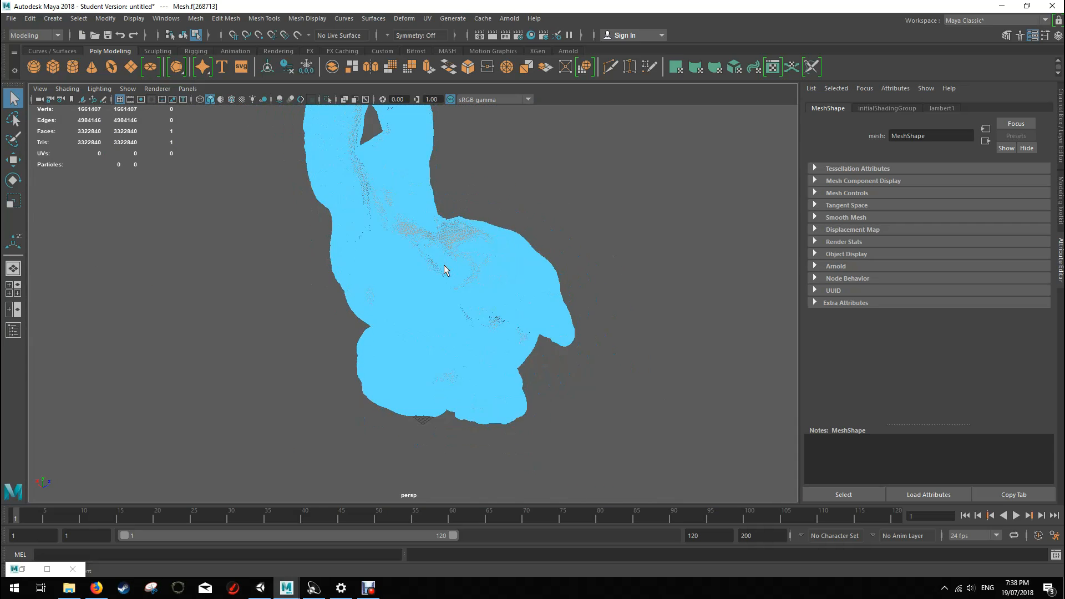
pyautogui.keyDown('alt'); pyautogui.moveTo(518, 221); pyautogui.dragTo(459, 206); pyautogui.keyUp('alt')
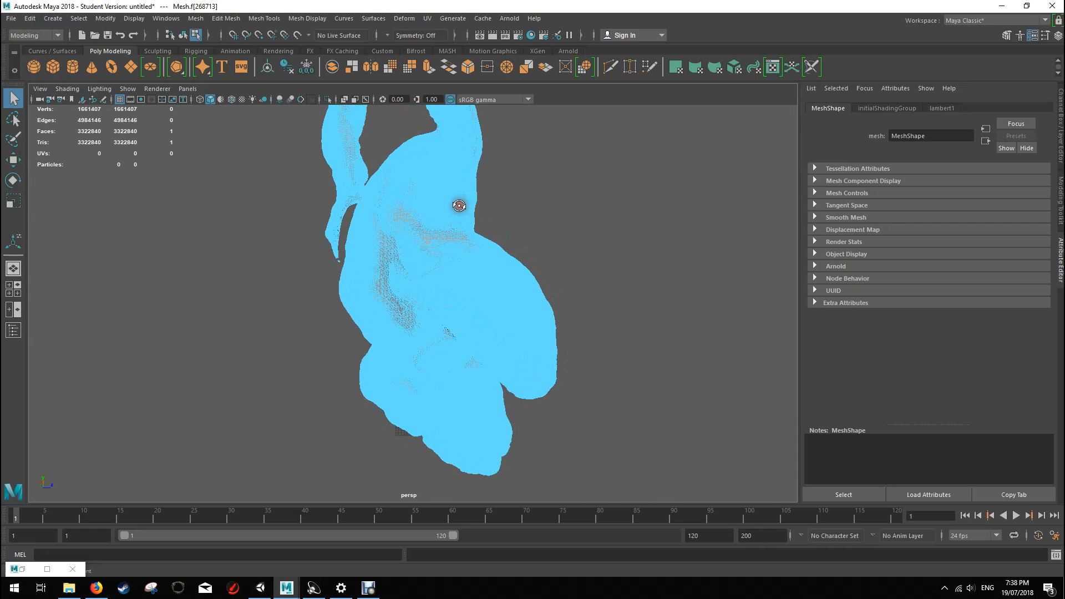
pyautogui.scroll(-3, 459, 206)
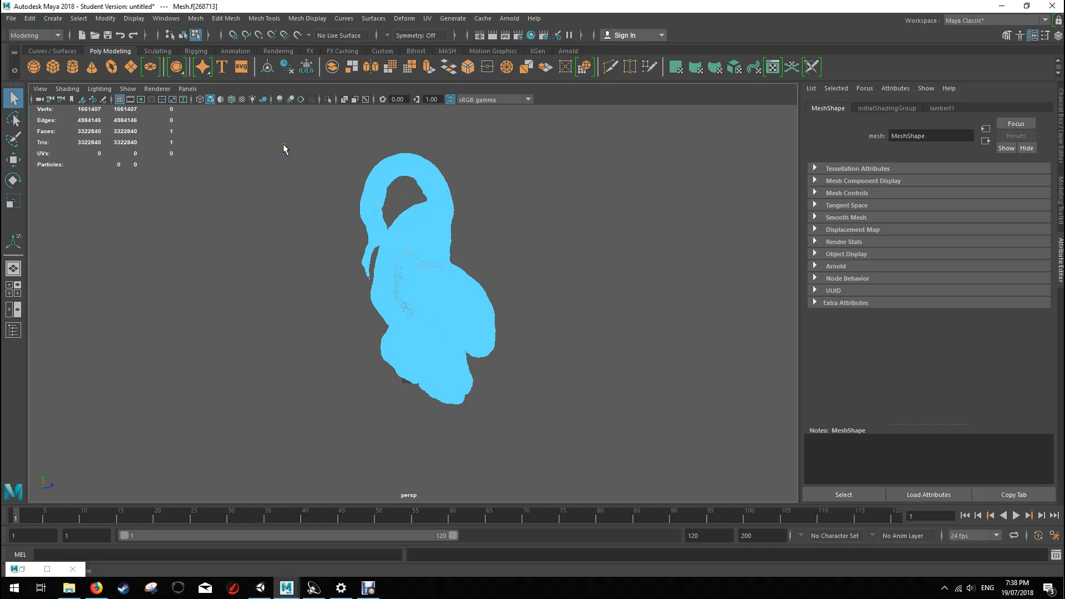
pyautogui.moveTo(269, 130); pyautogui.dragTo(603, 463)
pyautogui.scroll(3, 381, 288)
pyautogui.scroll(3, 381, 289)
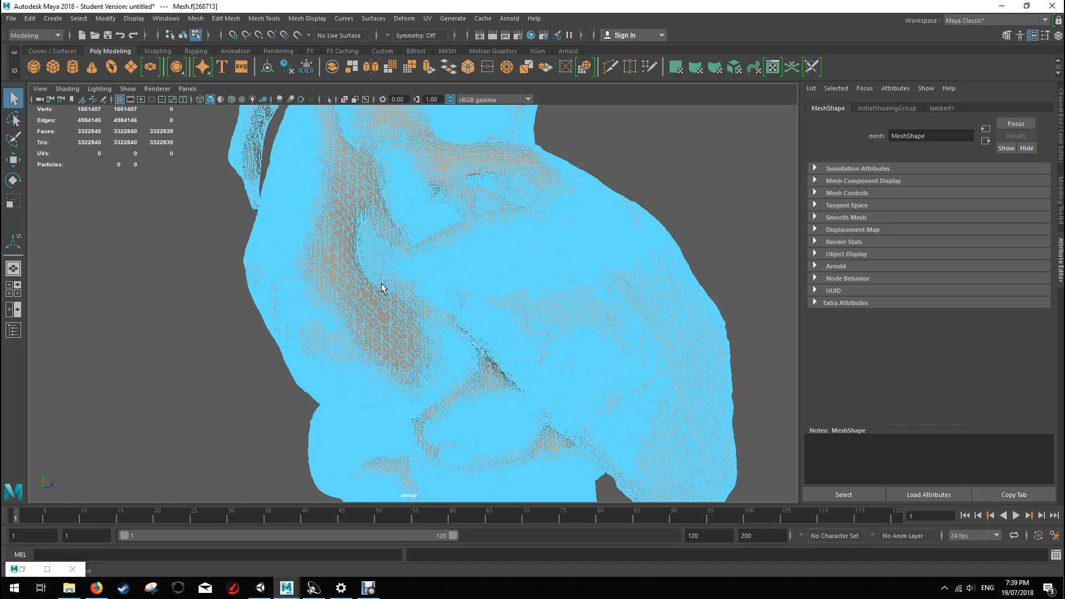
pyautogui.scroll(2, 381, 288)
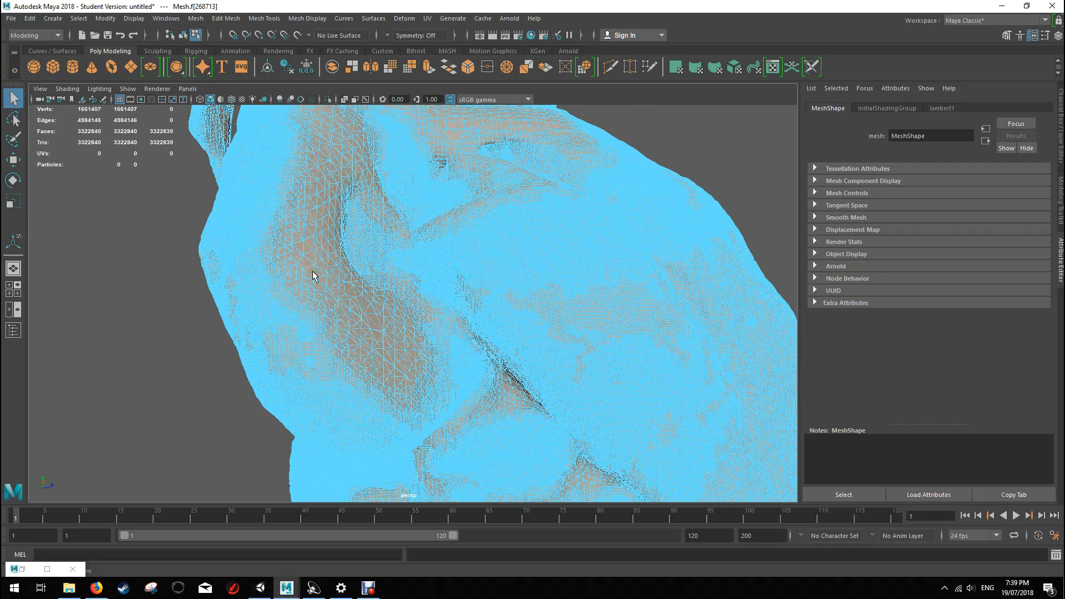
pyautogui.moveTo(368, 588)
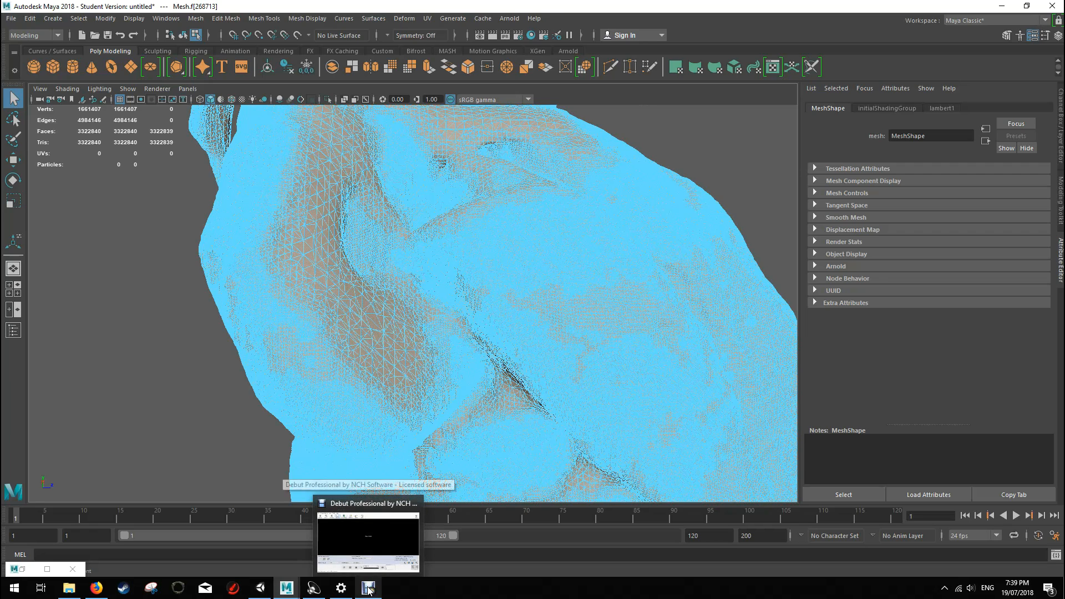
pyautogui.click(380, 536)
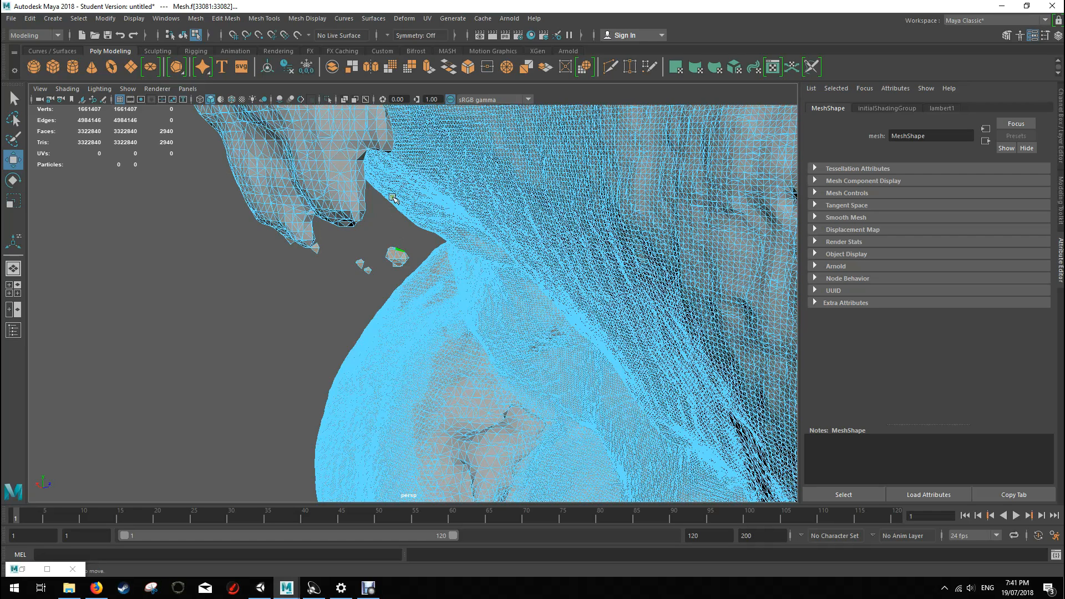
# Step: Delete the selected loose fragments floating beside the creature and return to object selection with nothing selected
pyautogui.press('Delete')
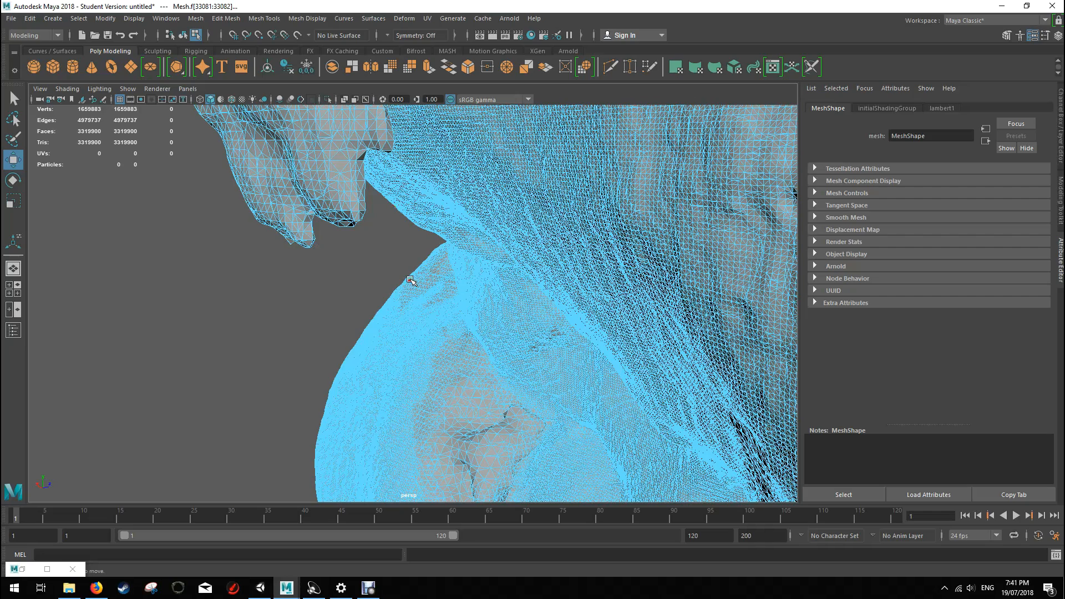
pyautogui.scroll(-10, 410, 280)
pyautogui.rightClick(521, 309)
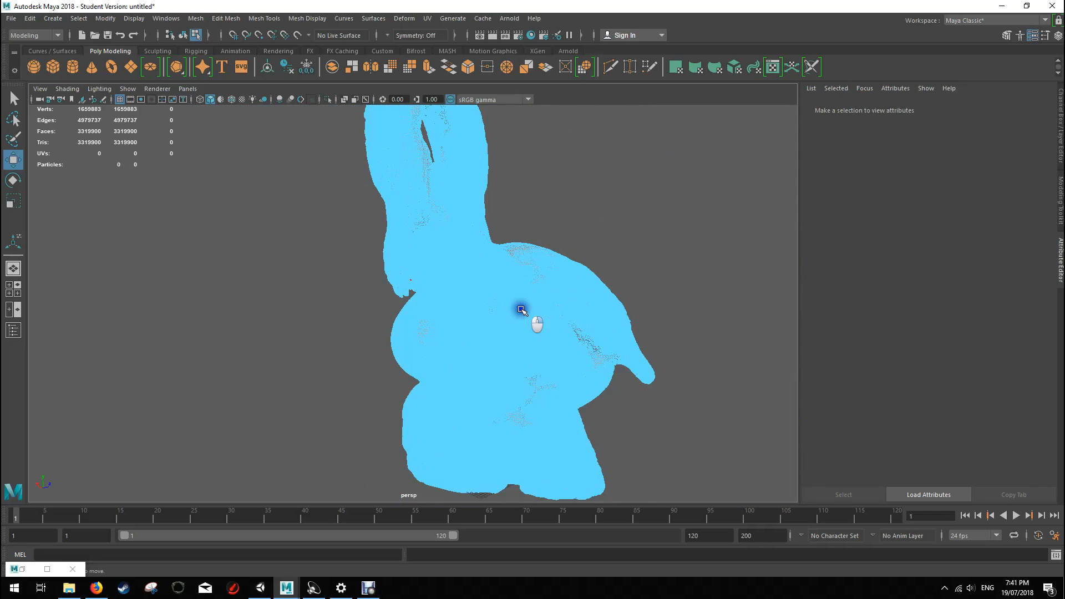
pyautogui.moveTo(520, 309); pyautogui.dragTo(602, 259, button='right')
pyautogui.keyDown('alt'); pyautogui.moveTo(660, 243); pyautogui.dragTo(541, 252); pyautogui.keyUp('alt')
pyautogui.click(568, 310)
pyautogui.keyDown('alt'); pyautogui.moveTo(554, 343); pyautogui.dragTo(504, 334); pyautogui.keyUp('alt')
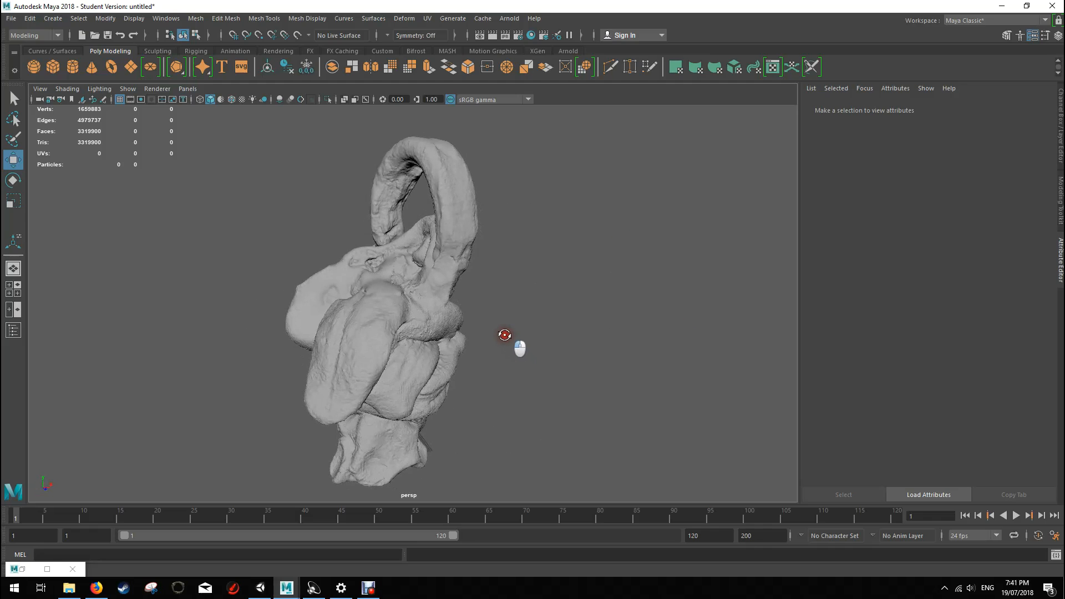
# Step: Export the creature mesh as an OBJ file named gnarly1 to the Desktop
pyautogui.click(416, 326)
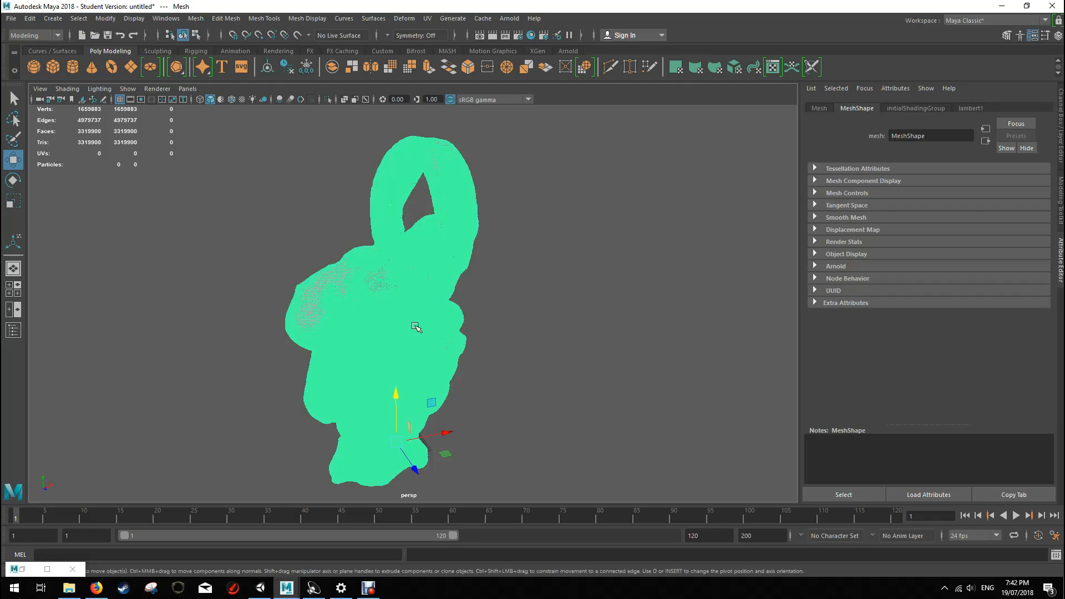
pyautogui.click(10, 18)
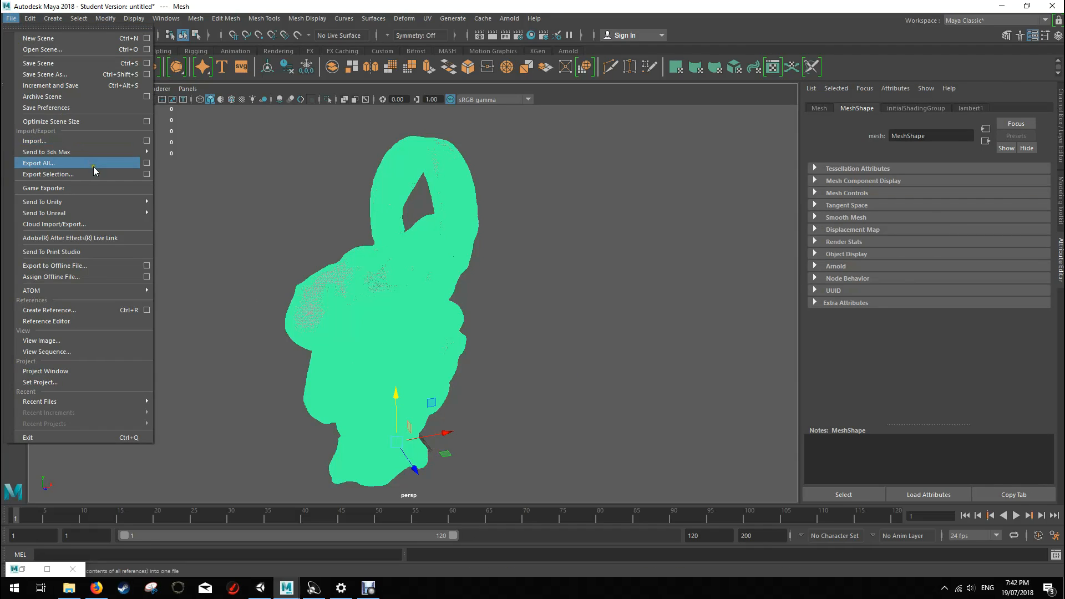
pyautogui.click(133, 174)
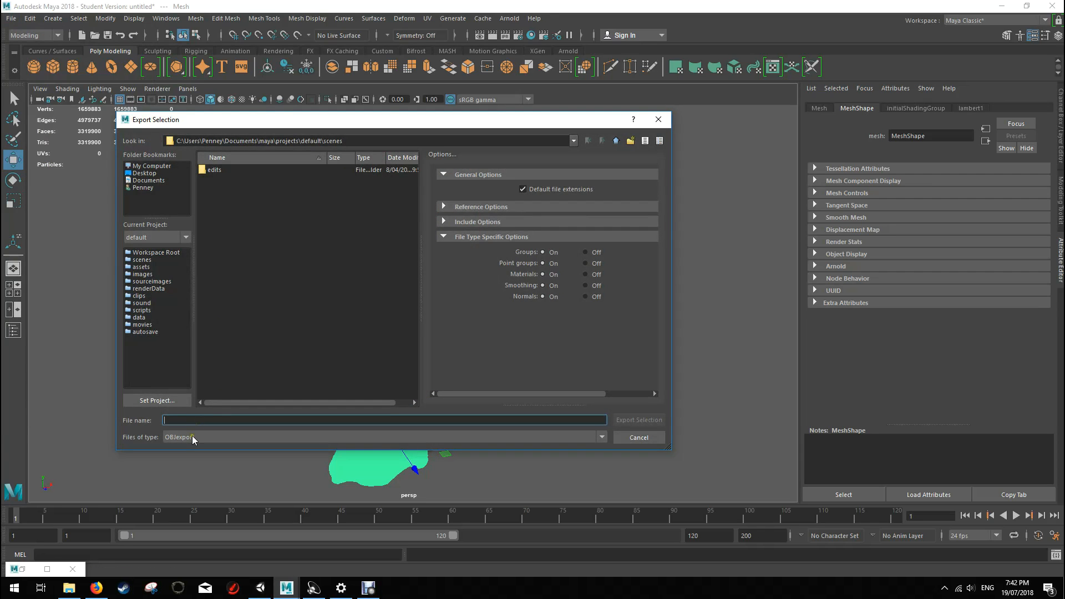
pyautogui.click(144, 173)
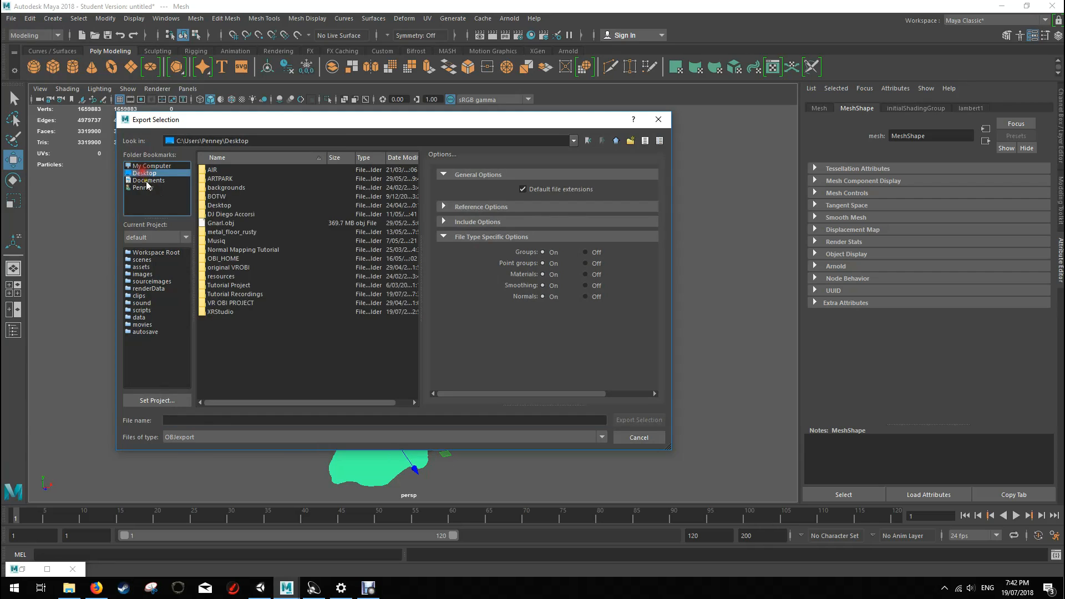
pyautogui.click(212, 419)
pyautogui.write('gnarkly')
pyautogui.press('BackSpace')
pyautogui.write('ly')
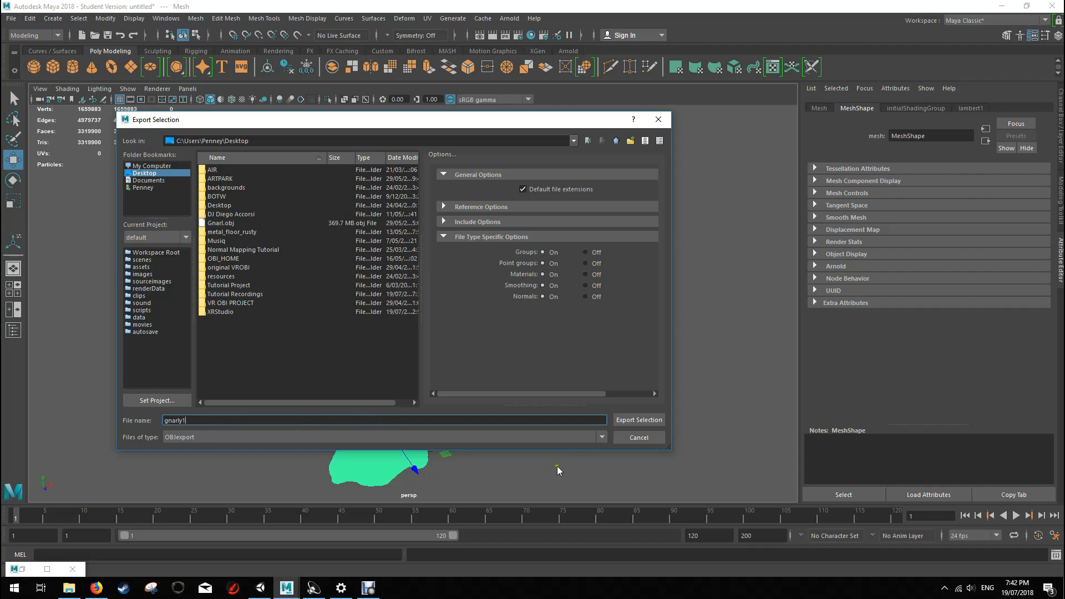
pyautogui.click(634, 420)
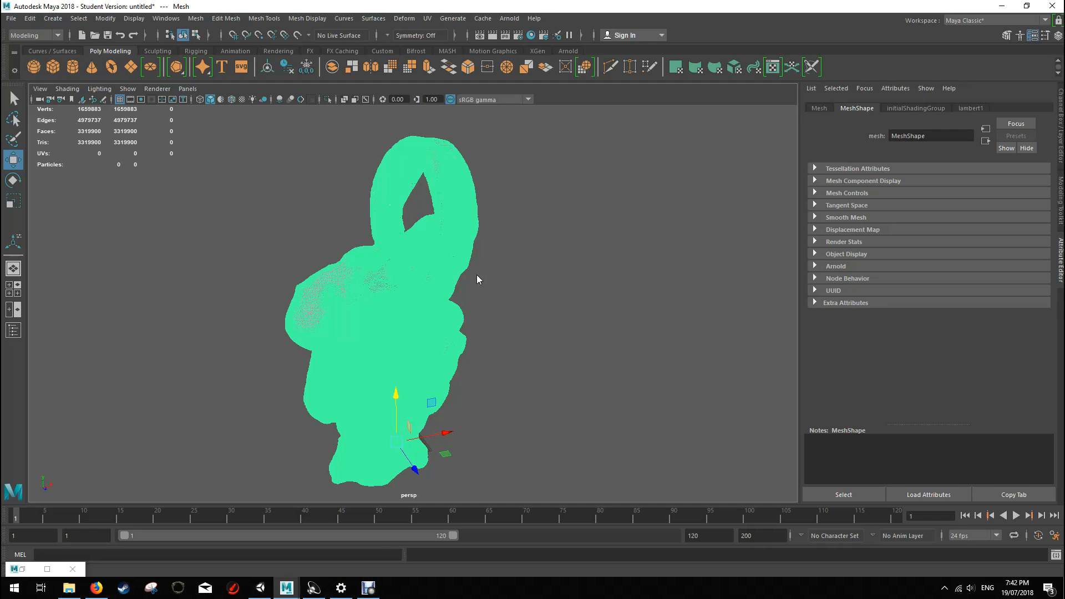
# Step: Launch ZBrush 4R8 and dismiss its home page and LightBox
pyautogui.scroll(-4, 477, 274)
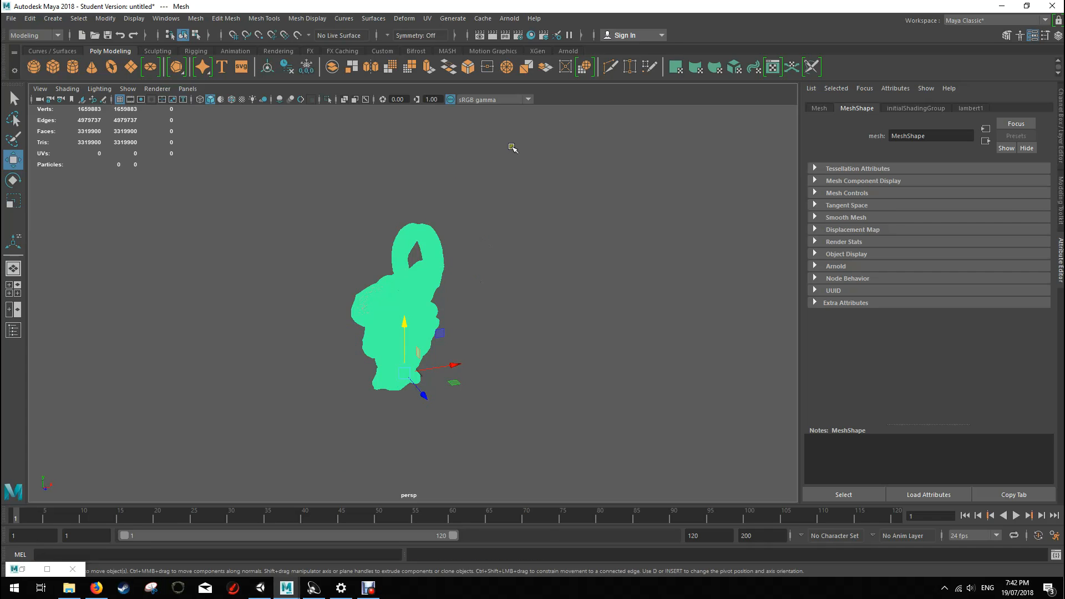
pyautogui.scroll(5, 468, 200)
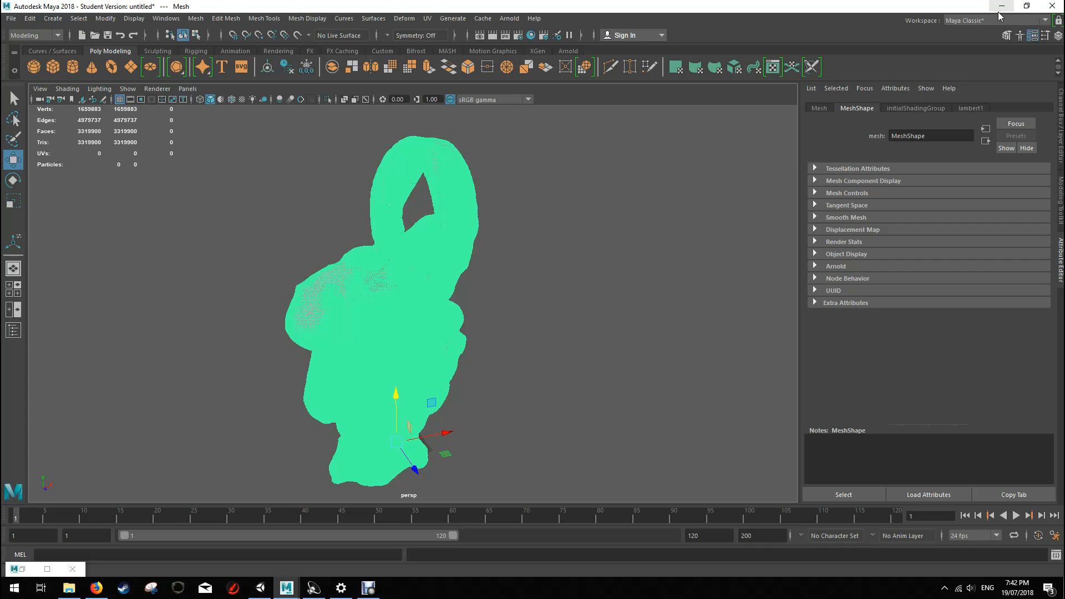
pyautogui.press('super')
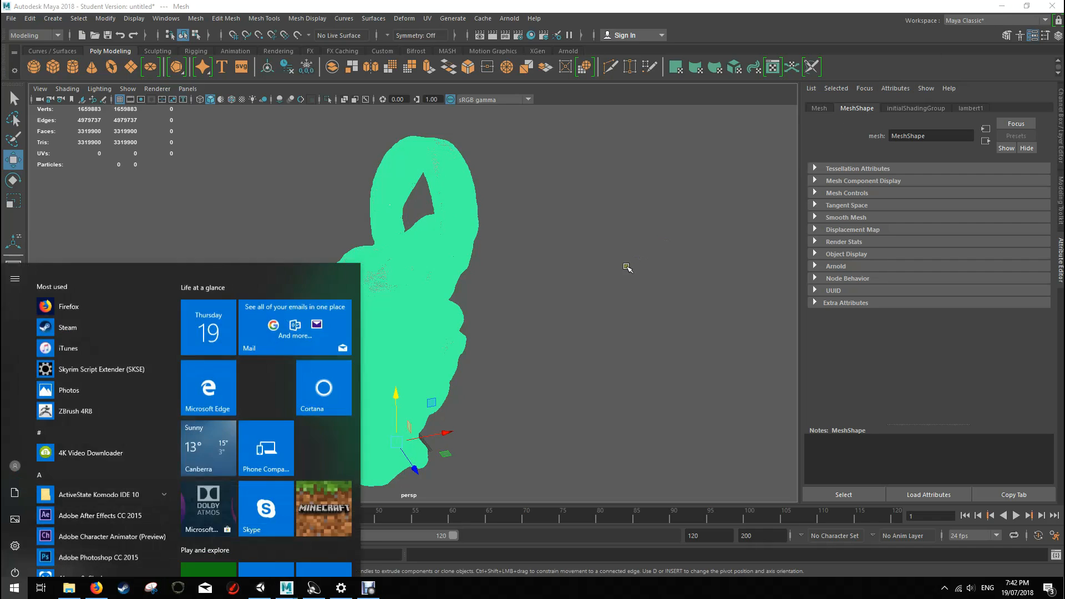
pyautogui.write('zb')
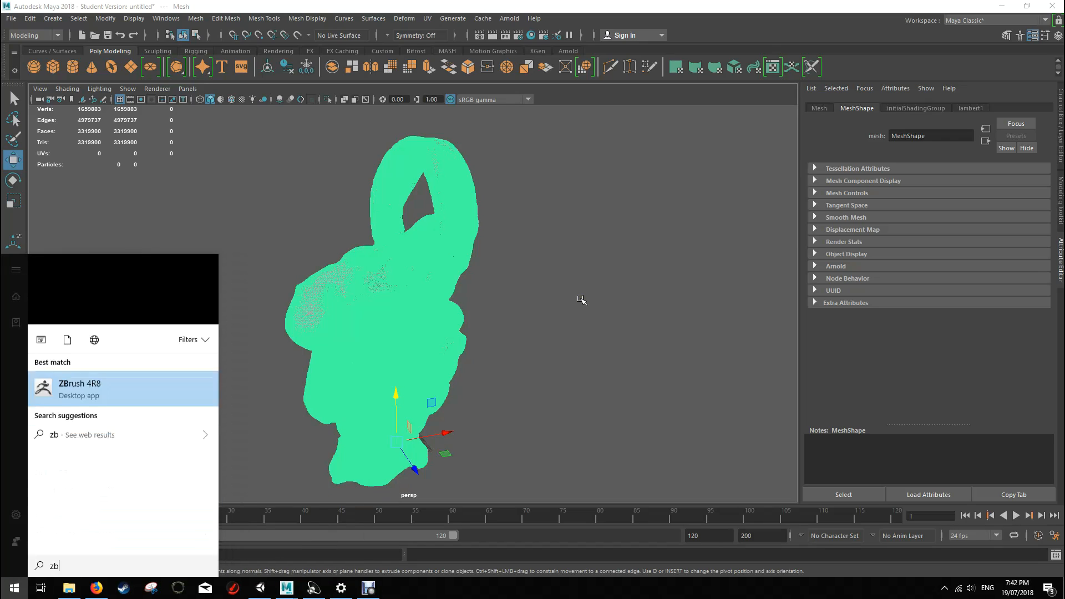
pyautogui.click(176, 315)
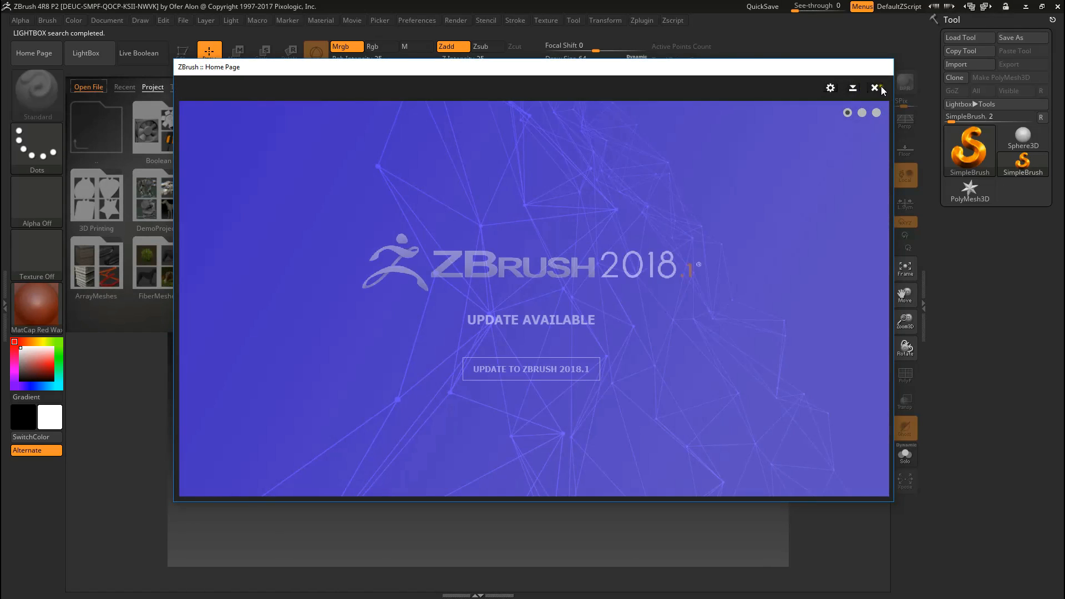
pyautogui.click(875, 87)
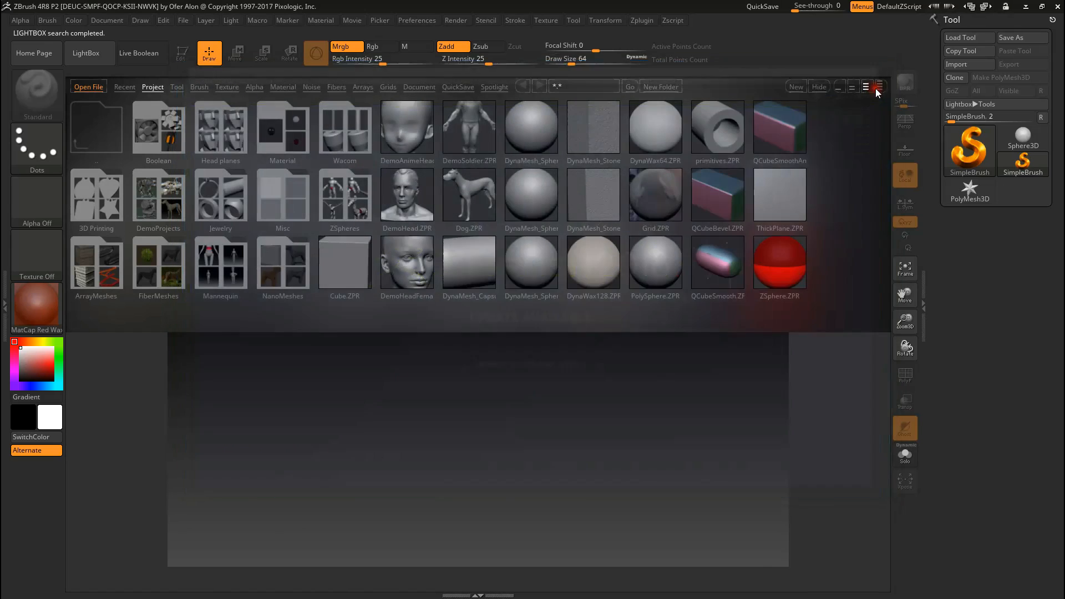
pyautogui.click(818, 86)
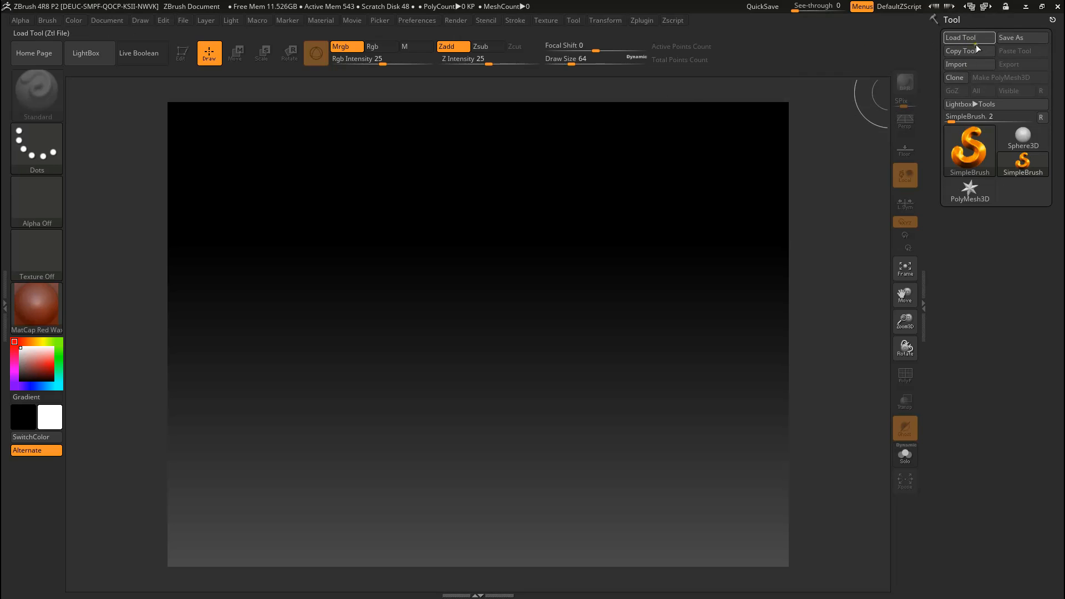
# Step: Import gnarly1.obj from the Desktop as a 3D mesh
pyautogui.click(962, 71)
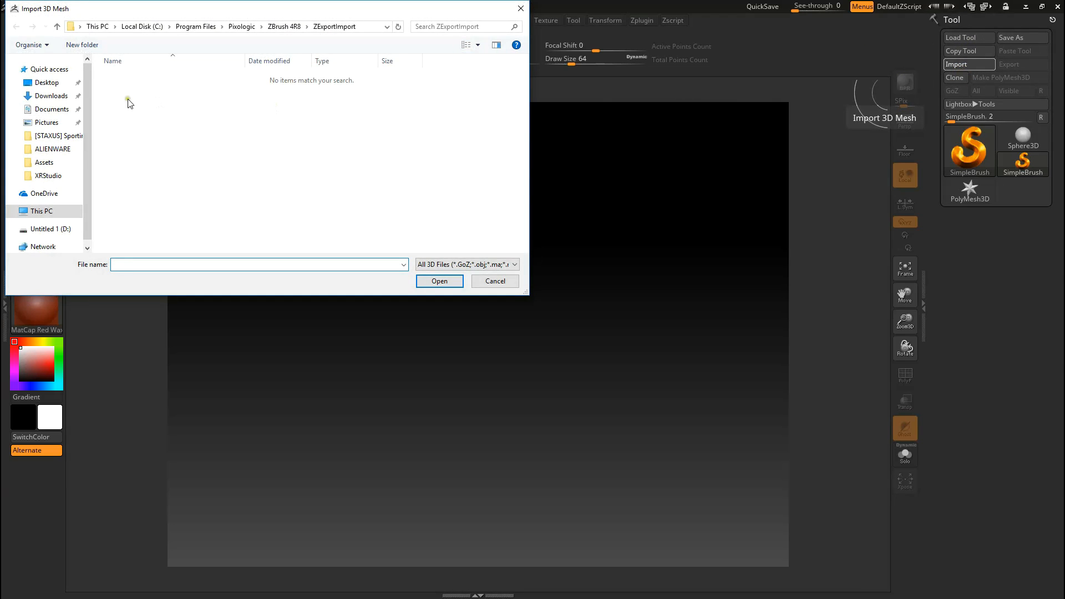
pyautogui.click(47, 82)
pyautogui.scroll(-2, 339, 139)
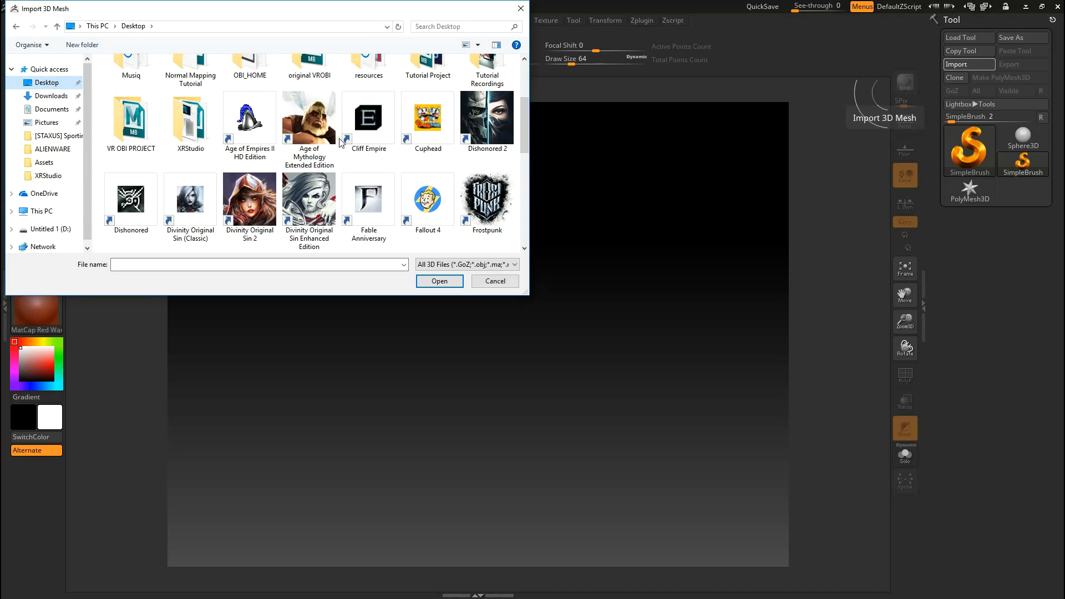
pyautogui.scroll(-3, 340, 142)
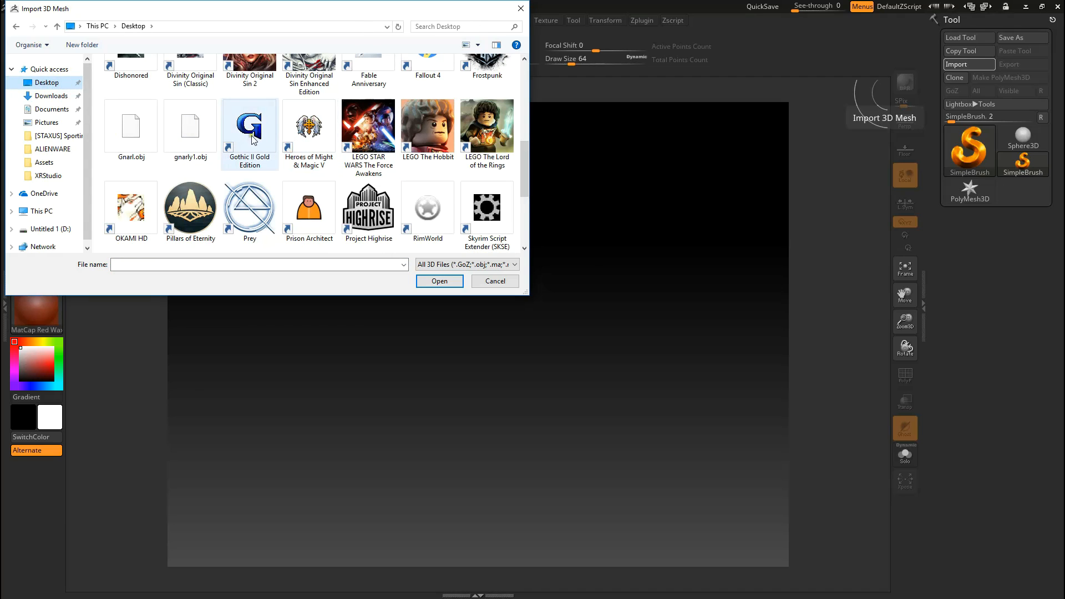
pyautogui.click(199, 140)
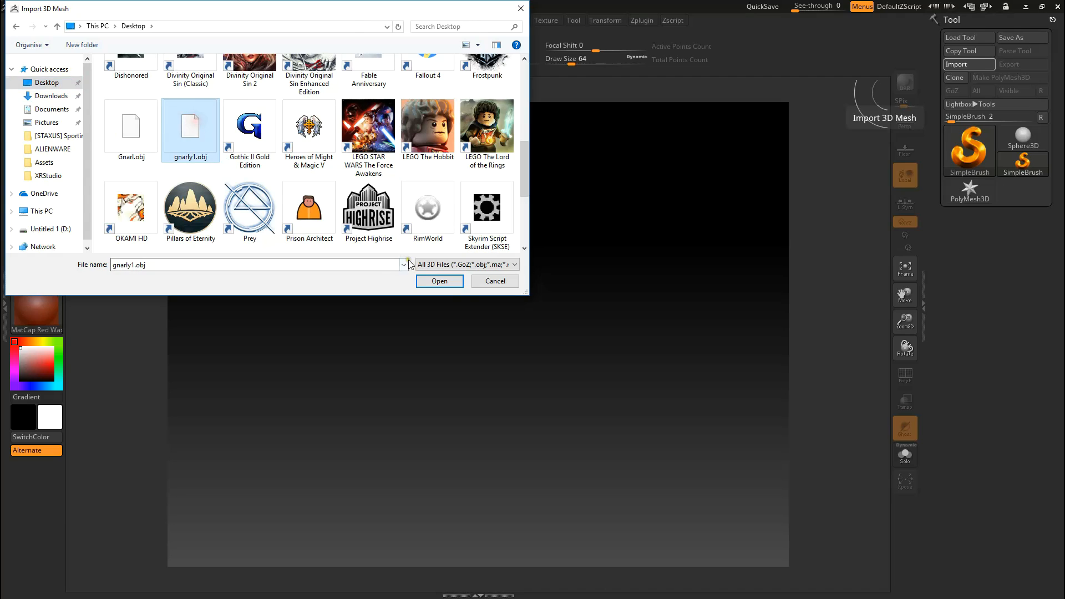
pyautogui.click(435, 283)
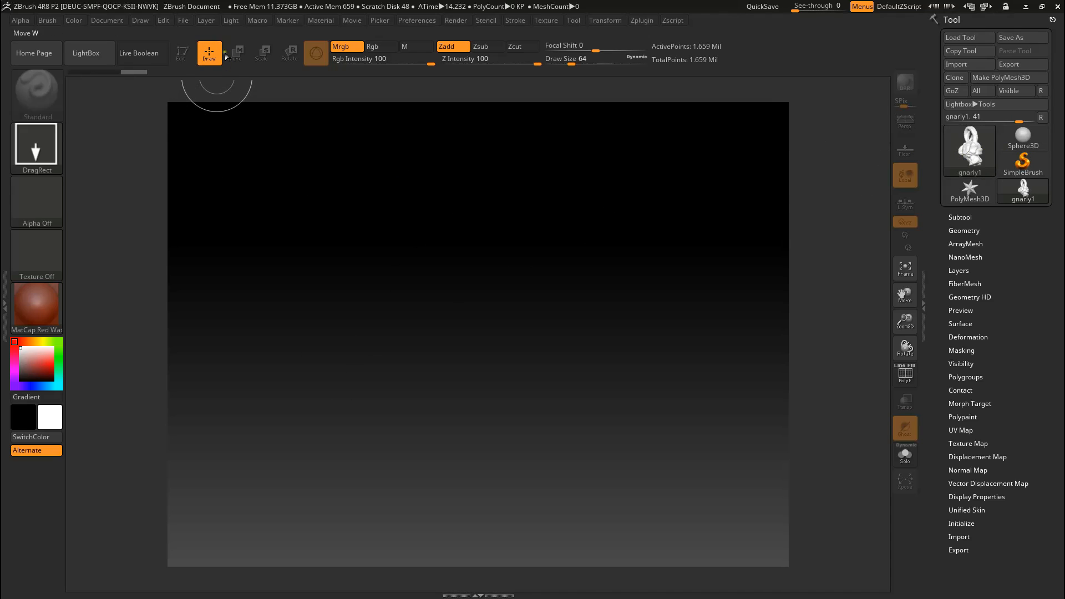
# Step: Try drawing two copies of the gnarly1 mesh on the canvas and undo them
pyautogui.moveTo(477, 344)
pyautogui.mouseDown()
pyautogui.moveTo(541, 593)
pyautogui.moveTo(492, 595)
pyautogui.moveTo(511, 595)
pyautogui.mouseUp()
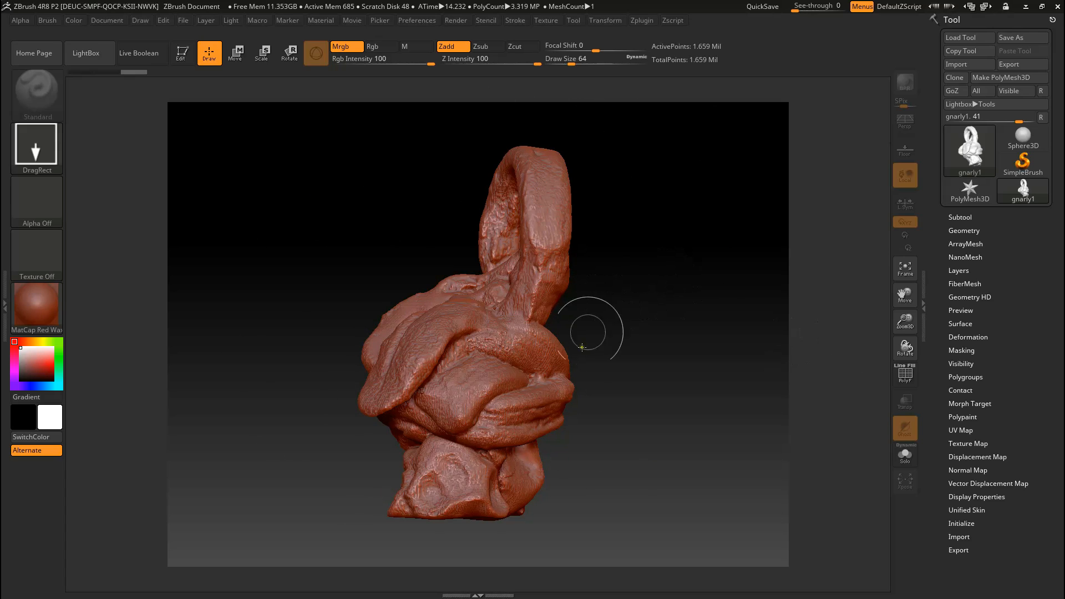
pyautogui.moveTo(306, 322)
pyautogui.mouseDown()
pyautogui.moveTo(344, 408)
pyautogui.moveTo(353, 552)
pyautogui.mouseUp()
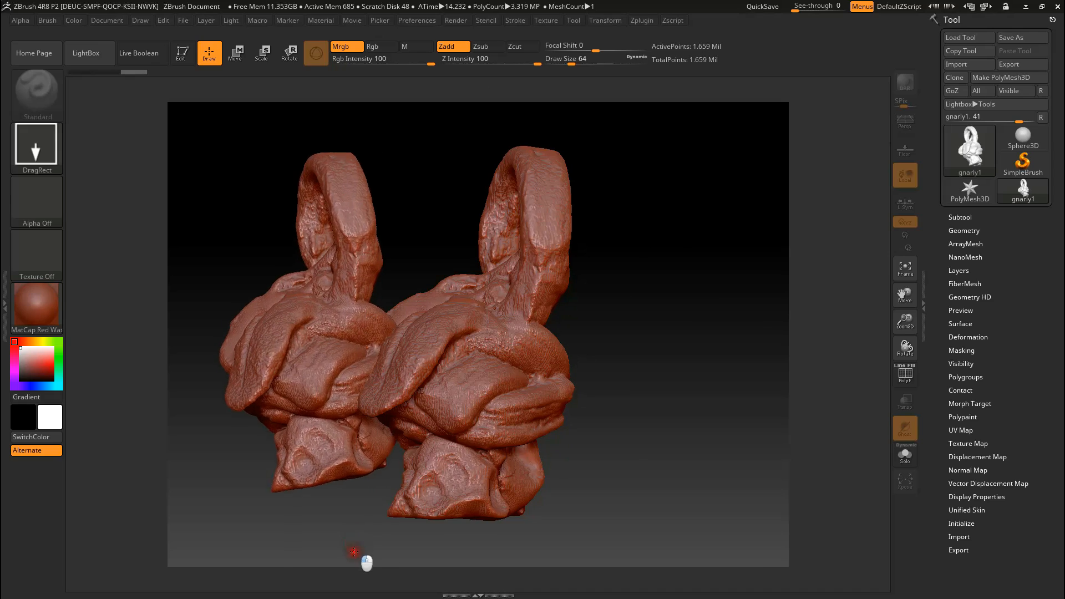
pyautogui.moveTo(670, 375)
pyautogui.mouseDown()
pyautogui.moveTo(549, 547)
pyautogui.moveTo(491, 571)
pyautogui.moveTo(342, 475)
pyautogui.moveTo(350, 481)
pyautogui.mouseUp()
pyautogui.hotkey('ctrl', 'z')
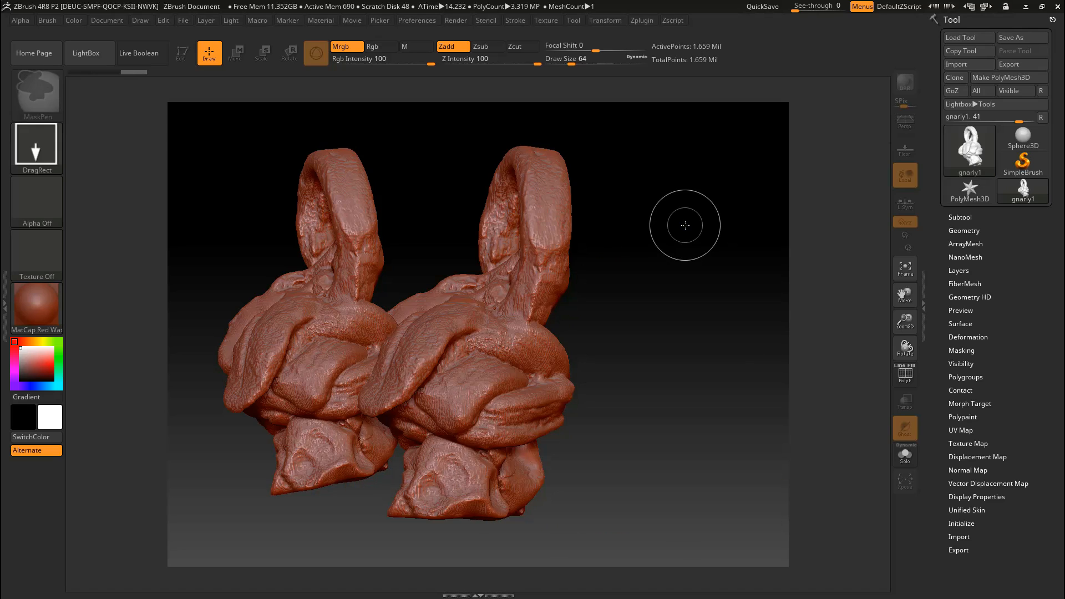
pyautogui.hotkey('ctrl', 'z')
pyautogui.hotkey('ctrl', 'z')
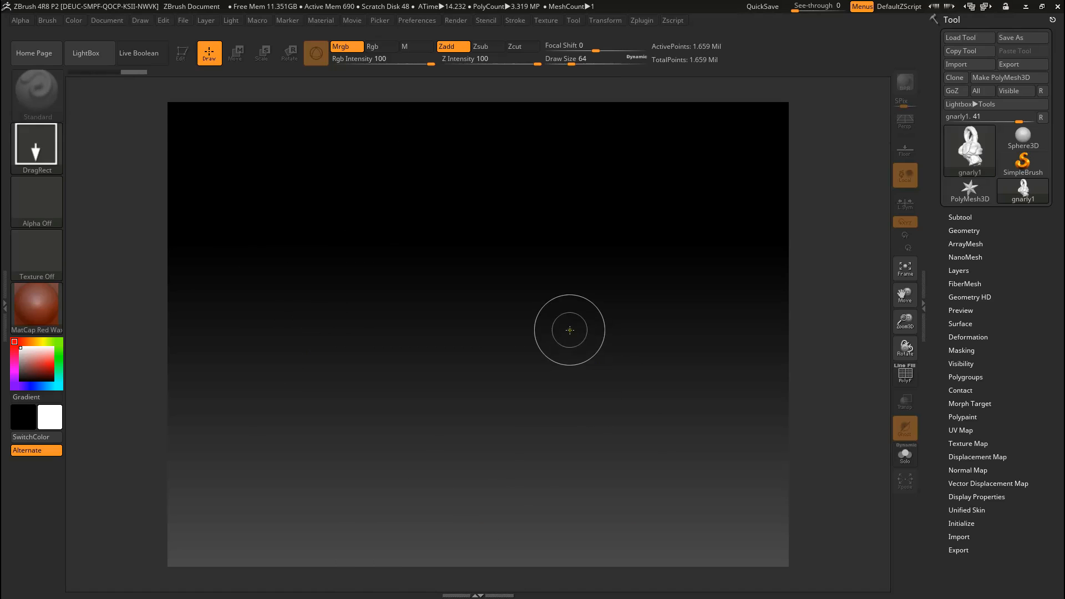
# Step: Draw a single gnarly1 mesh in the middle of the canvas and clear the canvas again
pyautogui.moveTo(474, 332)
pyautogui.mouseDown()
pyautogui.moveTo(492, 447)
pyautogui.moveTo(485, 549)
pyautogui.mouseUp()
pyautogui.moveTo(480, 596); pyautogui.dragTo(481, 595)
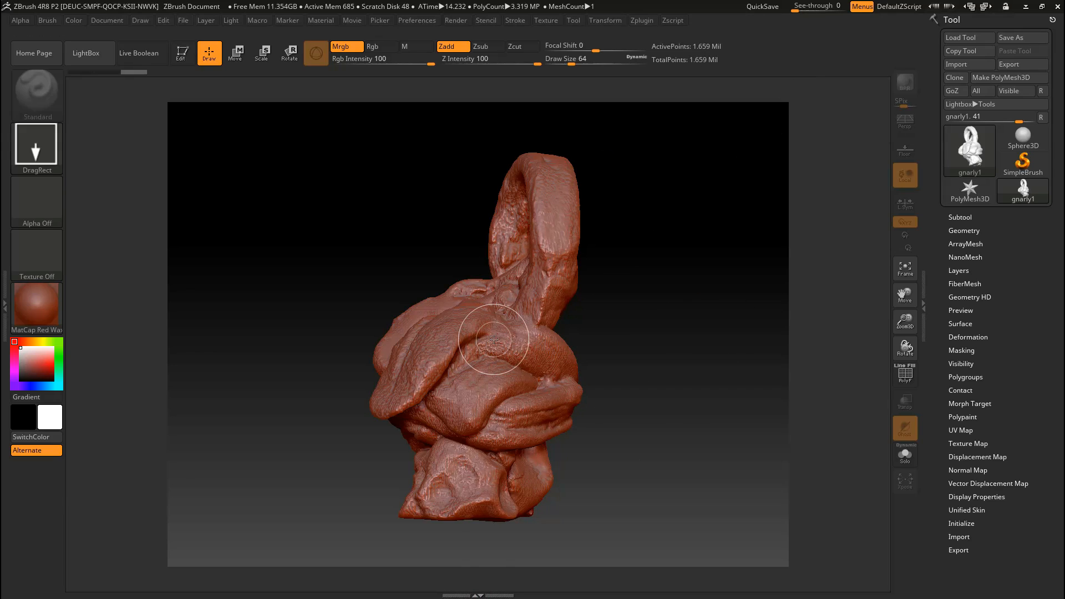
pyautogui.hotkey('ctrl', 'n')
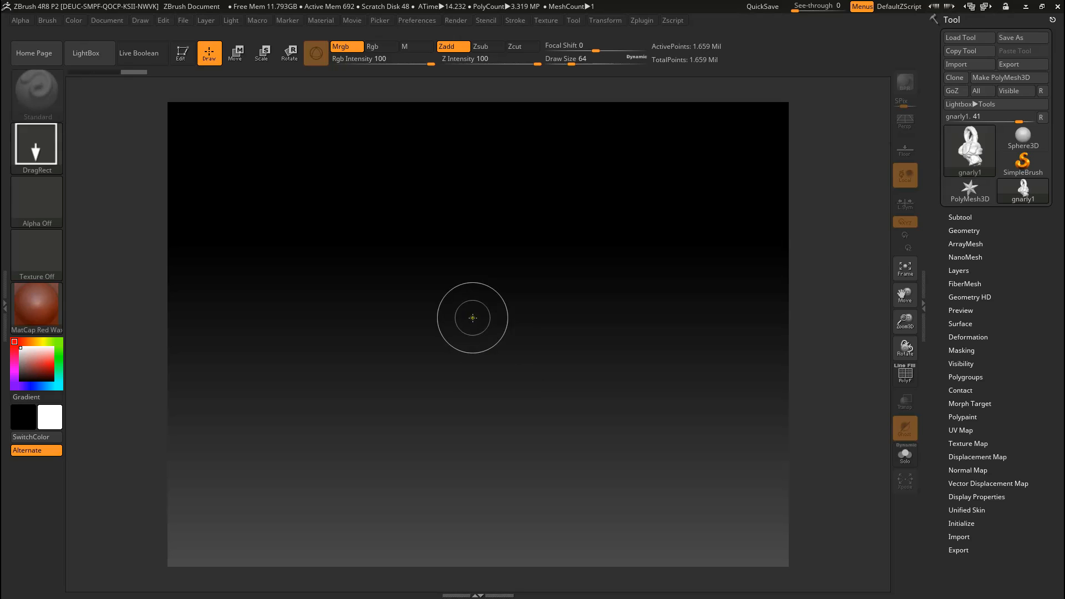
# Step: Draw the gnarly1 mesh upright in the middle of the empty canvas and switch it to Edit mode
pyautogui.moveTo(481, 327)
pyautogui.mouseDown()
pyautogui.moveTo(484, 373)
pyautogui.moveTo(443, 593)
pyautogui.moveTo(505, 596)
pyautogui.moveTo(491, 596)
pyautogui.mouseUp()
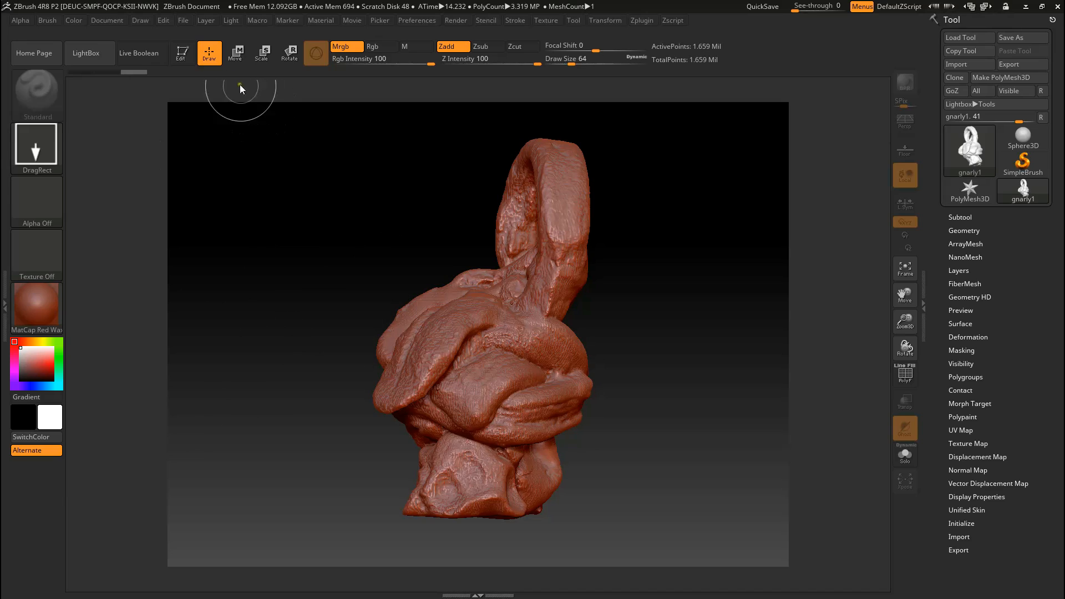
pyautogui.click(186, 54)
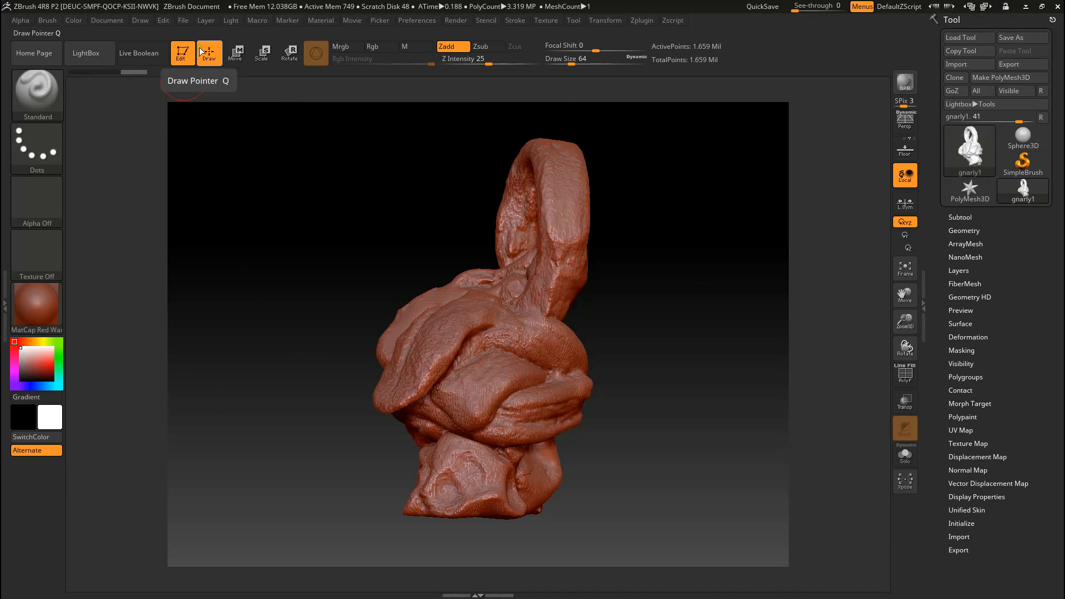
# Step: Examine the imported creature mesh from all sides
pyautogui.moveTo(643, 386)
pyautogui.mouseDown()
pyautogui.moveTo(730, 400)
pyautogui.moveTo(647, 399)
pyautogui.mouseUp()
pyautogui.moveTo(255, 276); pyautogui.dragTo(482, 383)
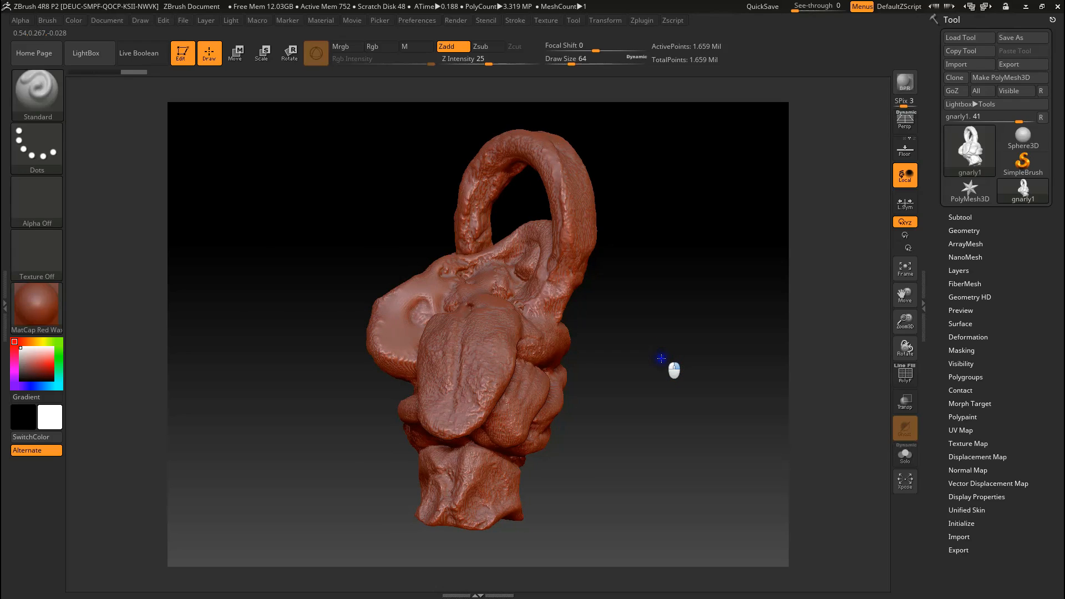
pyautogui.moveTo(676, 372)
pyautogui.keyDown('alt'); pyautogui.mouseDown()
pyautogui.moveTo(672, 494)
pyautogui.moveTo(666, 328)
pyautogui.moveTo(661, 466)
pyautogui.moveTo(658, 347)
pyautogui.moveTo(663, 399)
pyautogui.moveTo(662, 382)
pyautogui.mouseUp(); pyautogui.keyUp('alt')
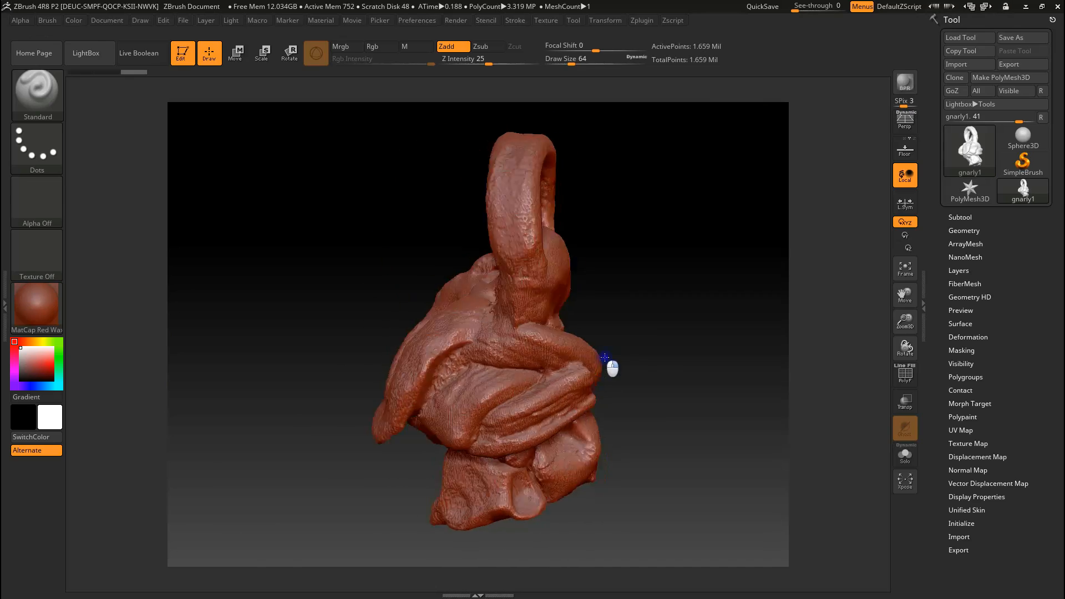
pyautogui.moveTo(711, 346)
pyautogui.mouseDown()
pyautogui.moveTo(751, 357)
pyautogui.moveTo(667, 370)
pyautogui.mouseUp()
pyautogui.moveTo(564, 355)
pyautogui.mouseDown()
pyautogui.moveTo(483, 344)
pyautogui.moveTo(540, 329)
pyautogui.mouseUp()
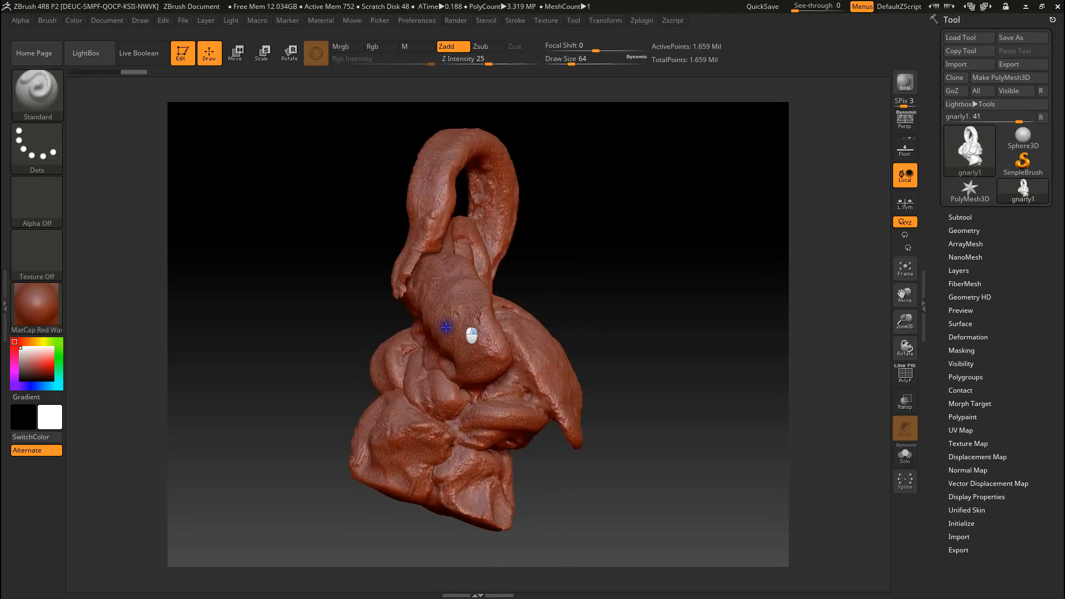
pyautogui.moveTo(417, 353)
pyautogui.mouseDown(button='right')
pyautogui.moveTo(532, 373)
pyautogui.moveTo(447, 399)
pyautogui.mouseUp(button='right')
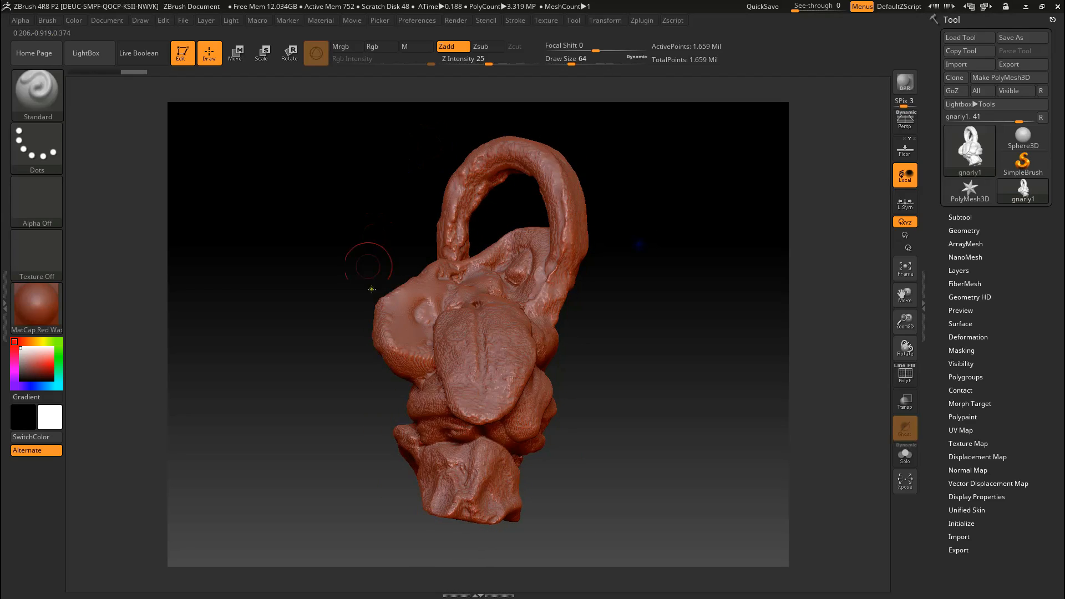
pyautogui.moveTo(664, 294)
pyautogui.mouseDown(button='right')
pyautogui.moveTo(637, 316)
pyautogui.moveTo(554, 328)
pyautogui.moveTo(632, 333)
pyautogui.moveTo(639, 301)
pyautogui.moveTo(706, 328)
pyautogui.moveTo(661, 392)
pyautogui.moveTo(595, 392)
pyautogui.moveTo(541, 373)
pyautogui.moveTo(573, 345)
pyautogui.moveTo(615, 333)
pyautogui.moveTo(616, 401)
pyautogui.moveTo(634, 444)
pyautogui.mouseUp(button='right')
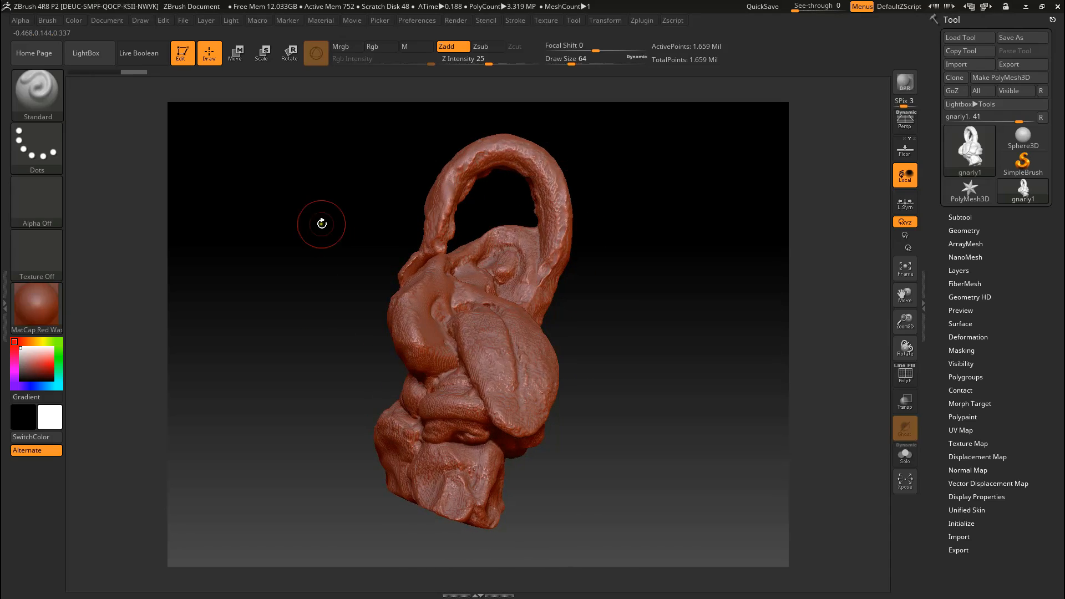
pyautogui.moveTo(594, 387)
pyautogui.mouseDown(button='right')
pyautogui.moveTo(644, 382)
pyautogui.moveTo(618, 361)
pyautogui.moveTo(646, 338)
pyautogui.mouseUp(button='right')
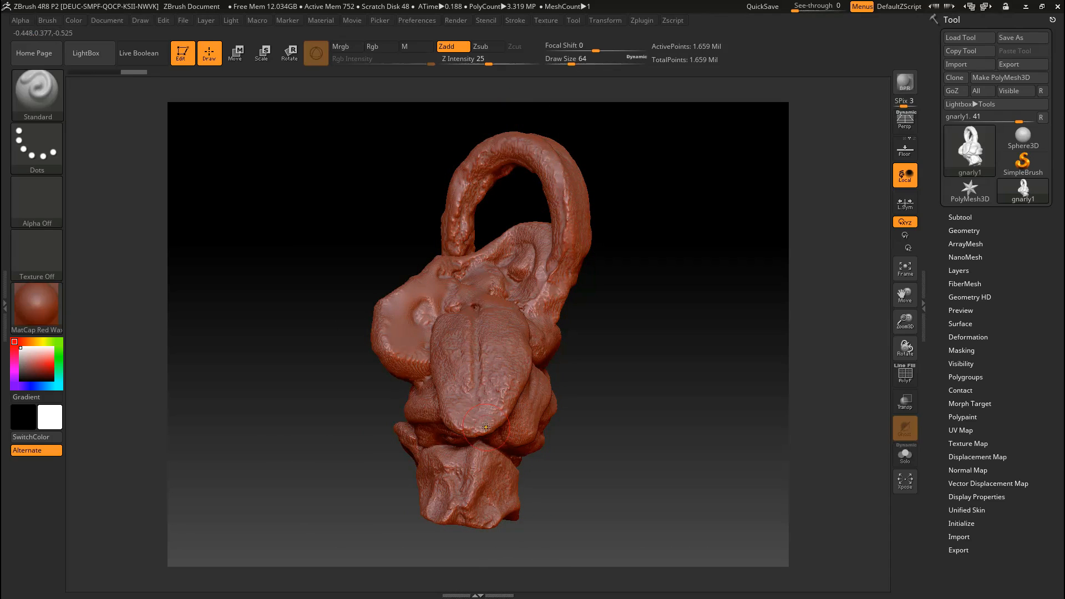
pyautogui.moveTo(646, 307); pyautogui.dragTo(620, 281, button='right')
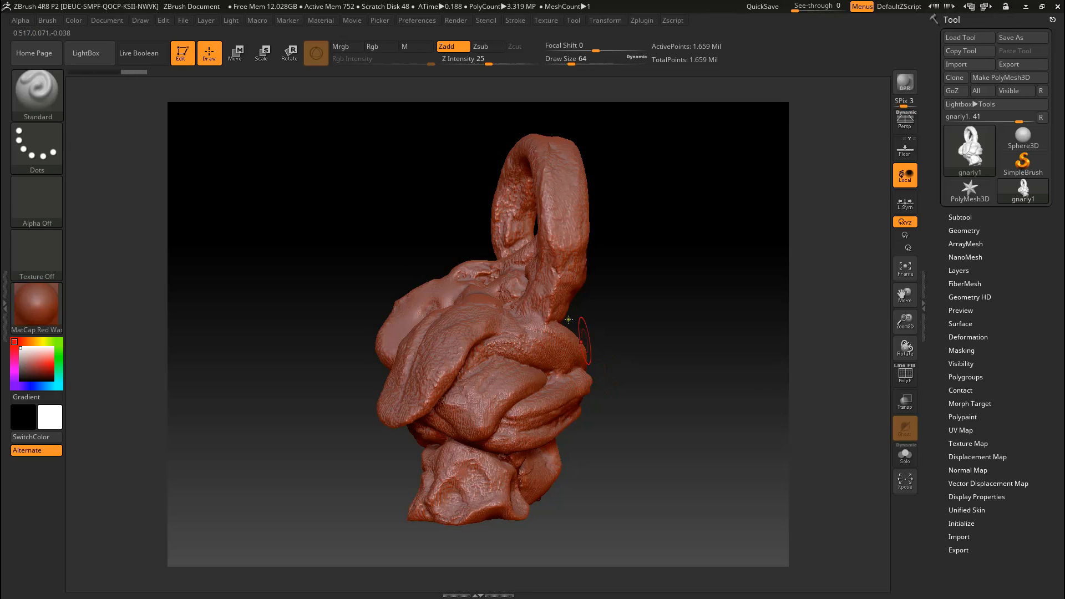
pyautogui.moveTo(673, 321)
pyautogui.mouseDown(button='right')
pyautogui.moveTo(635, 299)
pyautogui.moveTo(475, 349)
pyautogui.moveTo(471, 403)
pyautogui.moveTo(630, 230)
pyautogui.moveTo(630, 266)
pyautogui.moveTo(618, 264)
pyautogui.moveTo(605, 460)
pyautogui.moveTo(668, 488)
pyautogui.moveTo(682, 470)
pyautogui.moveTo(658, 451)
pyautogui.moveTo(622, 458)
pyautogui.mouseUp(button='right')
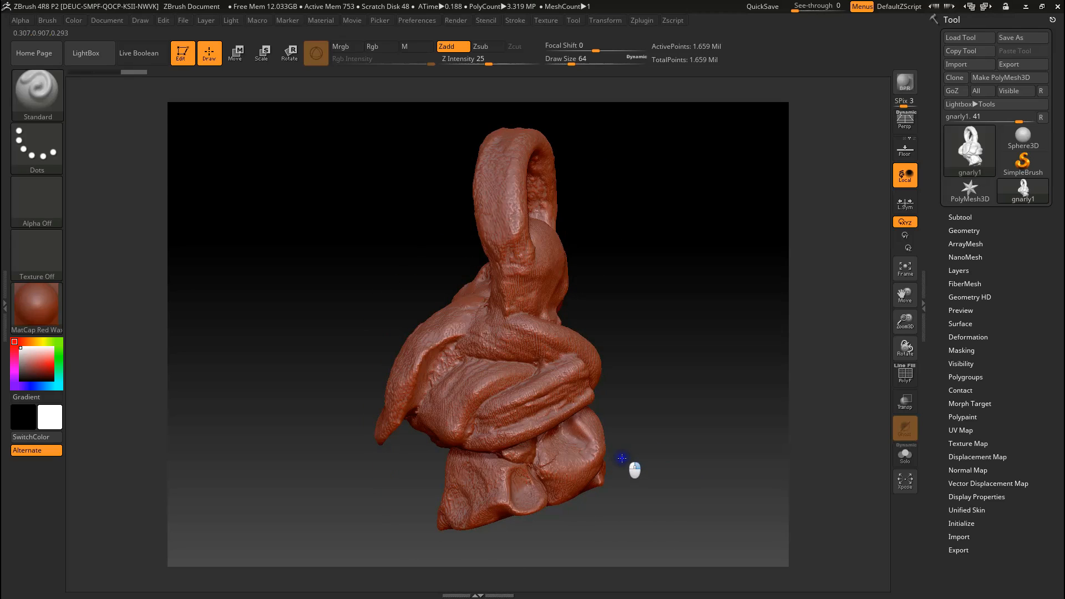
# Step: Show the subtool list of the gnarly1 mesh
pyautogui.click(962, 218)
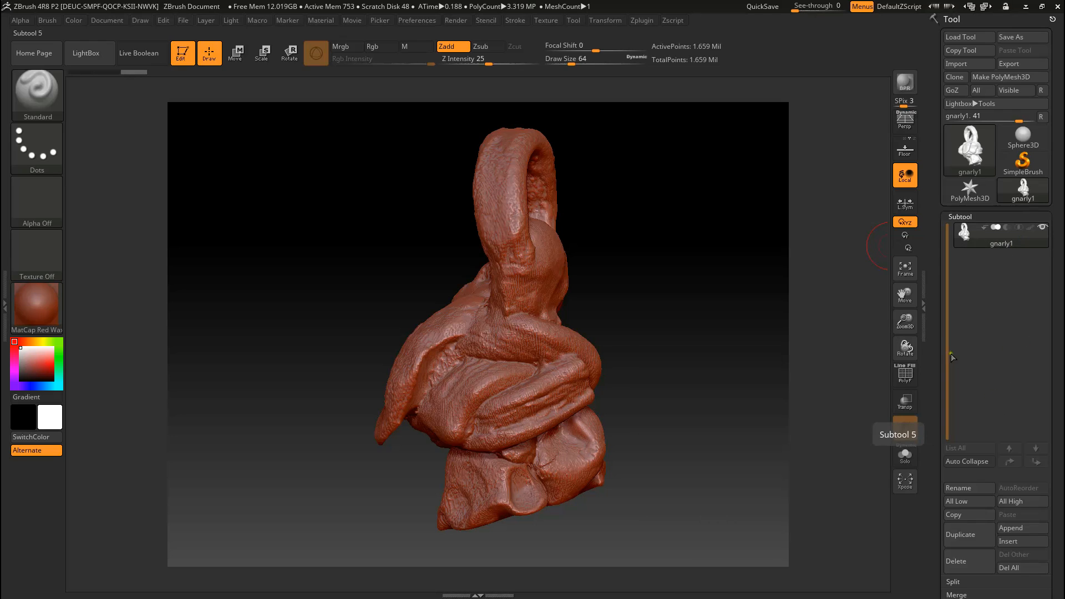
pyautogui.moveTo(319, 286)
pyautogui.mouseDown()
pyautogui.moveTo(406, 328)
pyautogui.moveTo(353, 318)
pyautogui.moveTo(381, 337)
pyautogui.moveTo(375, 371)
pyautogui.moveTo(355, 352)
pyautogui.moveTo(384, 346)
pyautogui.moveTo(370, 352)
pyautogui.mouseUp()
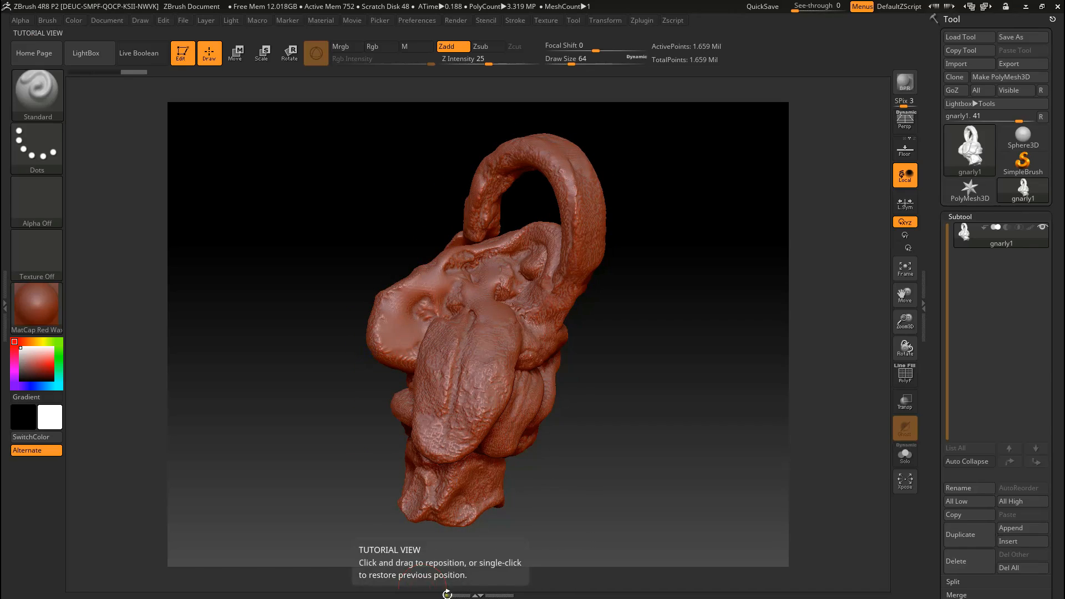
# Step: Switch to Unity to examine the Obi Cloth creature in the Tongue1 scene, and return to the full-screen sculpt in ZBrush
pyautogui.click(1041, 6)
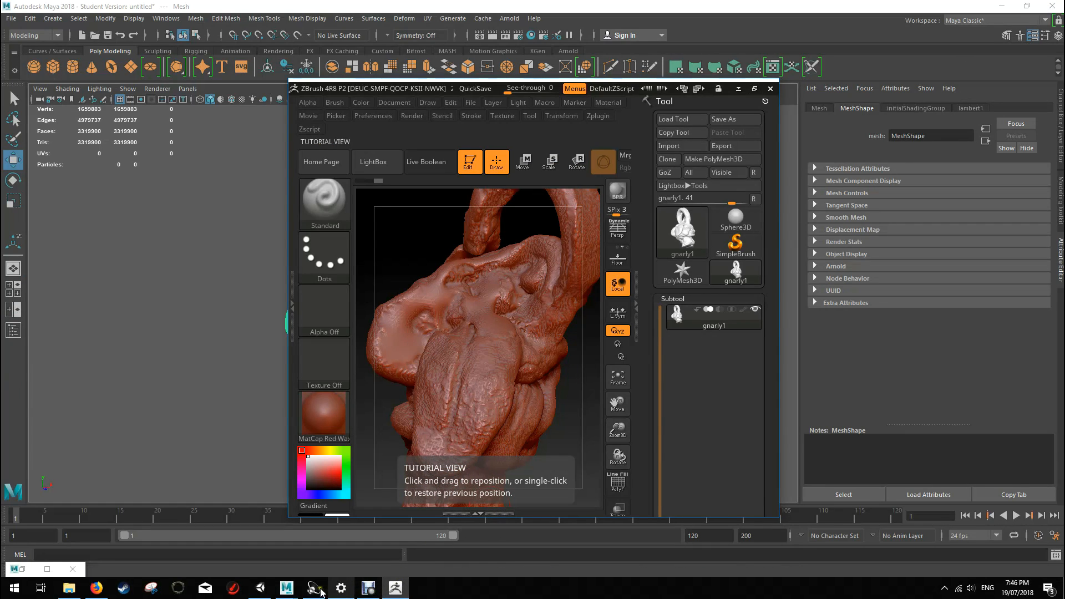
pyautogui.click(259, 589)
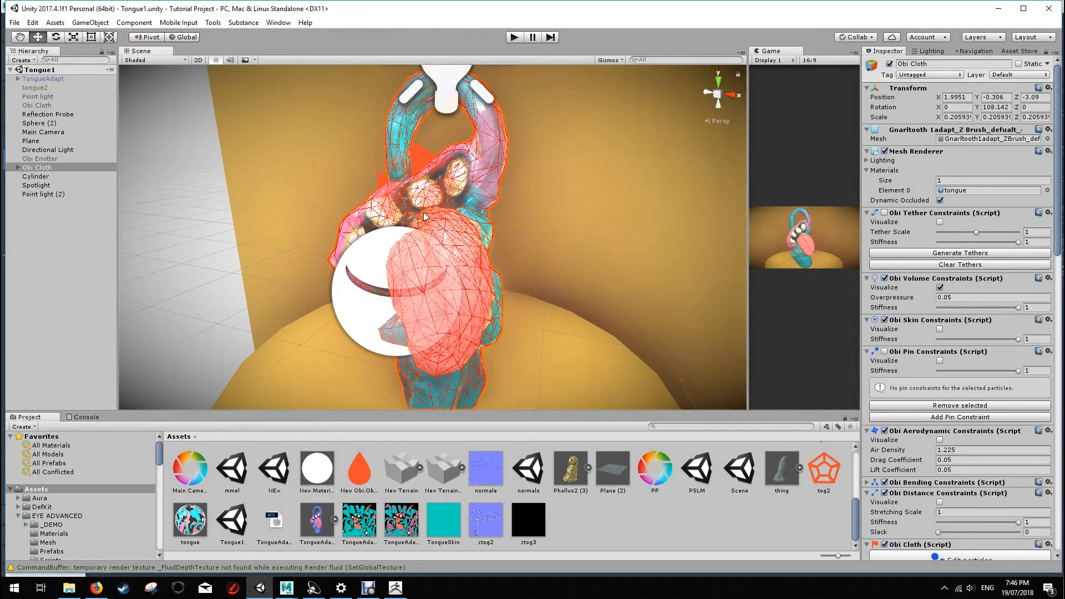
pyautogui.scroll(2, 424, 216)
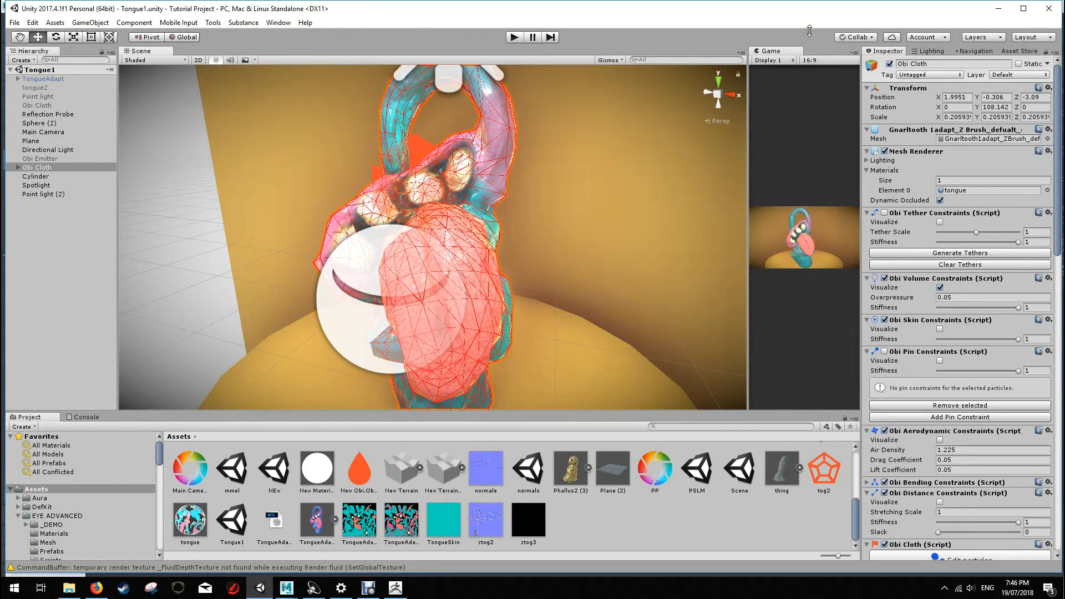
pyautogui.click(998, 9)
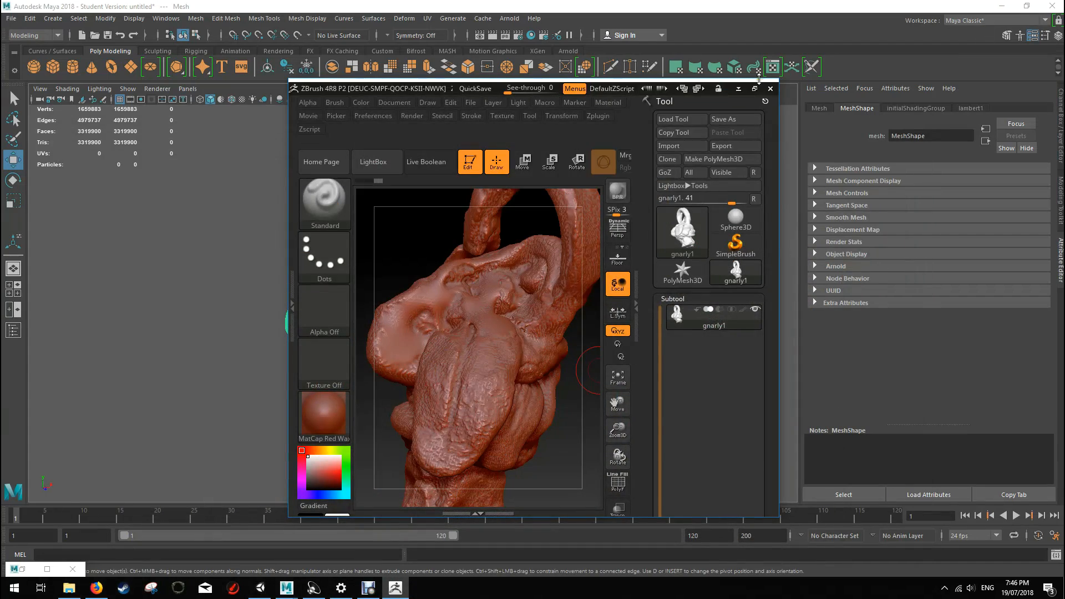
pyautogui.click(753, 88)
pyautogui.moveTo(610, 291)
pyautogui.mouseDown()
pyautogui.moveTo(632, 290)
pyautogui.moveTo(618, 363)
pyautogui.moveTo(560, 345)
pyautogui.mouseUp()
pyautogui.moveTo(723, 361)
pyautogui.mouseDown()
pyautogui.moveTo(623, 319)
pyautogui.moveTo(467, 307)
pyautogui.mouseUp()
pyautogui.moveTo(650, 371)
pyautogui.mouseDown()
pyautogui.moveTo(644, 321)
pyautogui.moveTo(687, 373)
pyautogui.moveTo(654, 361)
pyautogui.mouseUp()
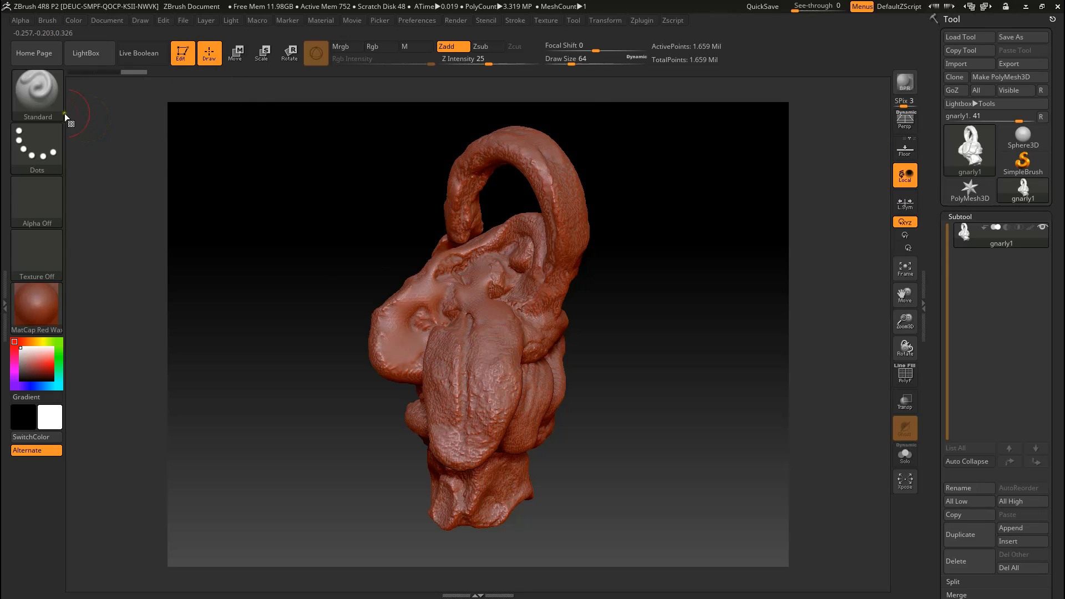
# Step: Try sculpting over the tongue and mouth with the Clay brush and undo the strokes
pyautogui.click(45, 88)
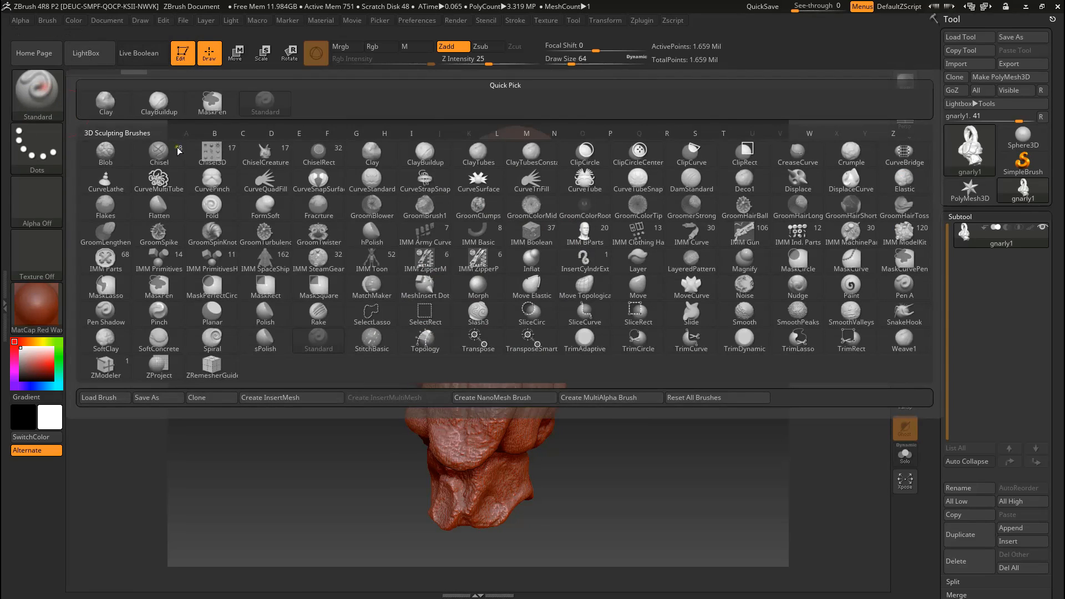
pyautogui.click(39, 89)
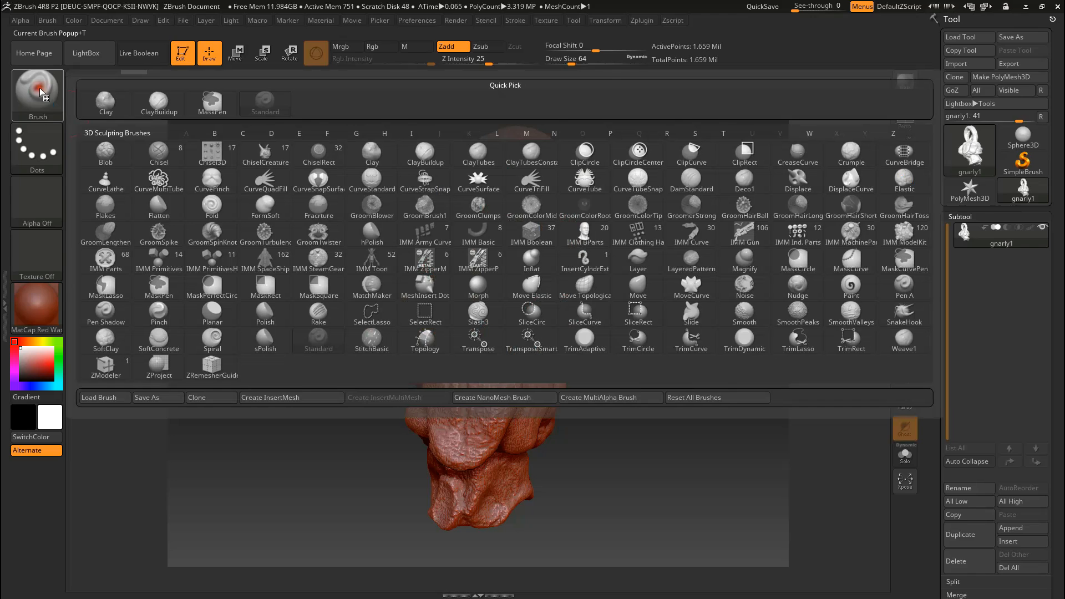
pyautogui.click(105, 99)
pyautogui.moveTo(502, 348)
pyautogui.mouseDown()
pyautogui.moveTo(477, 427)
pyautogui.moveTo(473, 333)
pyautogui.moveTo(469, 437)
pyautogui.moveTo(503, 279)
pyautogui.moveTo(529, 264)
pyautogui.moveTo(497, 278)
pyautogui.moveTo(518, 214)
pyautogui.moveTo(563, 218)
pyautogui.moveTo(574, 208)
pyautogui.mouseUp()
pyautogui.press('ctrl')
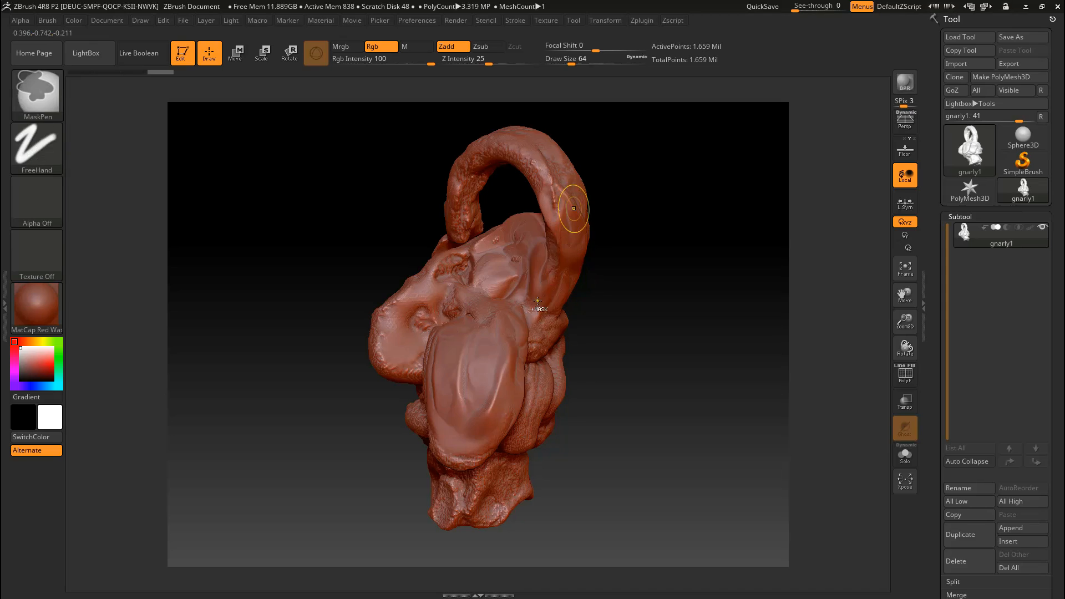
pyautogui.hotkey('ctrl', 'z')
pyautogui.keyDown('ctrl'); pyautogui.moveTo(625, 300); pyautogui.dragTo(632, 365, button='right'); pyautogui.keyUp('ctrl')
# Step: Try the Standard brush with a stroke down the creature's tongue and undo it
pyautogui.click(38, 86)
pyautogui.click(264, 104)
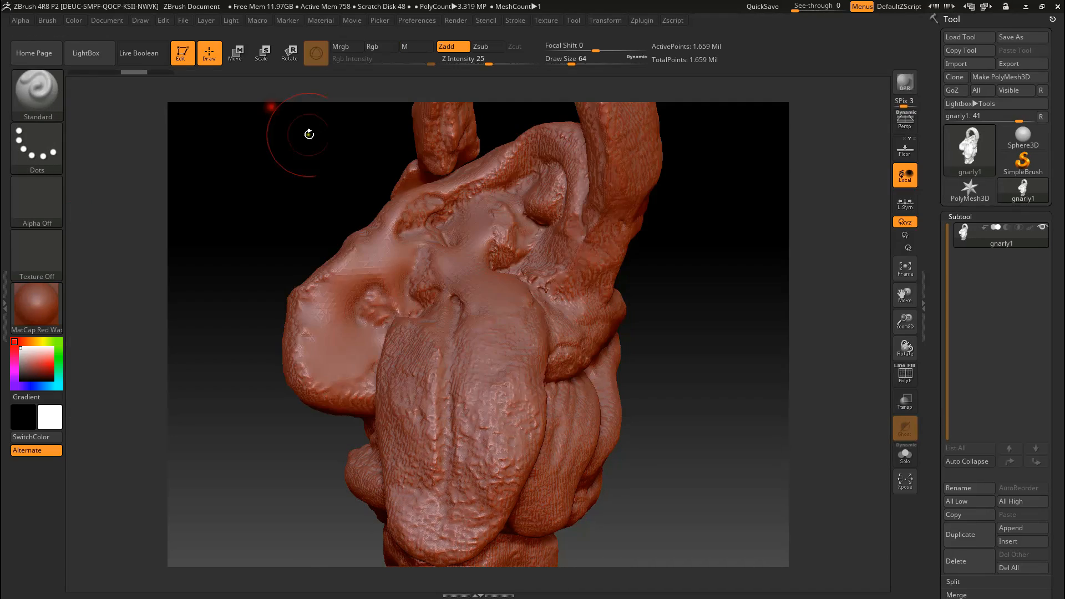
pyautogui.moveTo(486, 296)
pyautogui.mouseDown()
pyautogui.moveTo(515, 407)
pyautogui.moveTo(432, 482)
pyautogui.moveTo(406, 385)
pyautogui.moveTo(490, 348)
pyautogui.moveTo(441, 549)
pyautogui.moveTo(491, 422)
pyautogui.moveTo(487, 367)
pyautogui.mouseUp()
pyautogui.hotkey('ctrl', 'z')
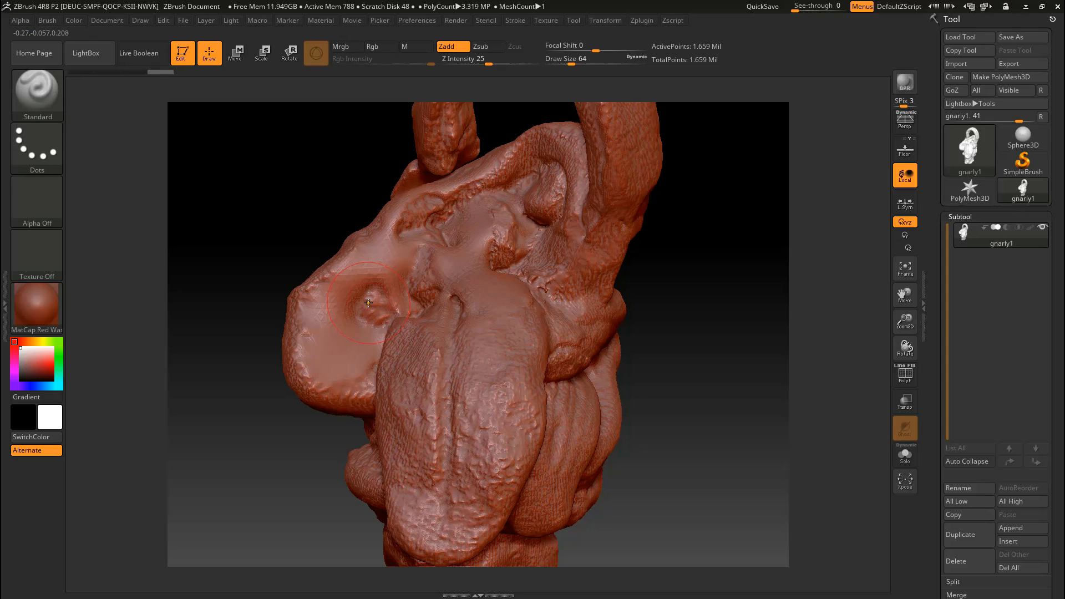
pyautogui.moveTo(361, 281); pyautogui.dragTo(371, 296, button='right')
# Step: Assign Smooth as the sculpting smoothing brush and accept the note about its use
pyautogui.click(45, 102)
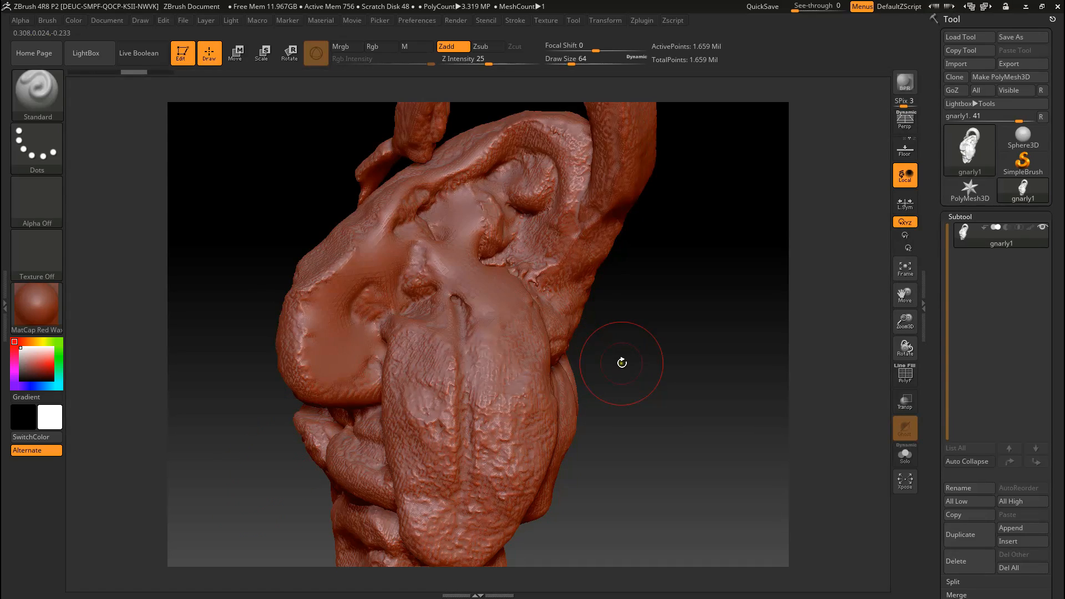
pyautogui.moveTo(622, 363)
pyautogui.mouseDown()
pyautogui.moveTo(612, 340)
pyautogui.moveTo(589, 338)
pyautogui.mouseUp()
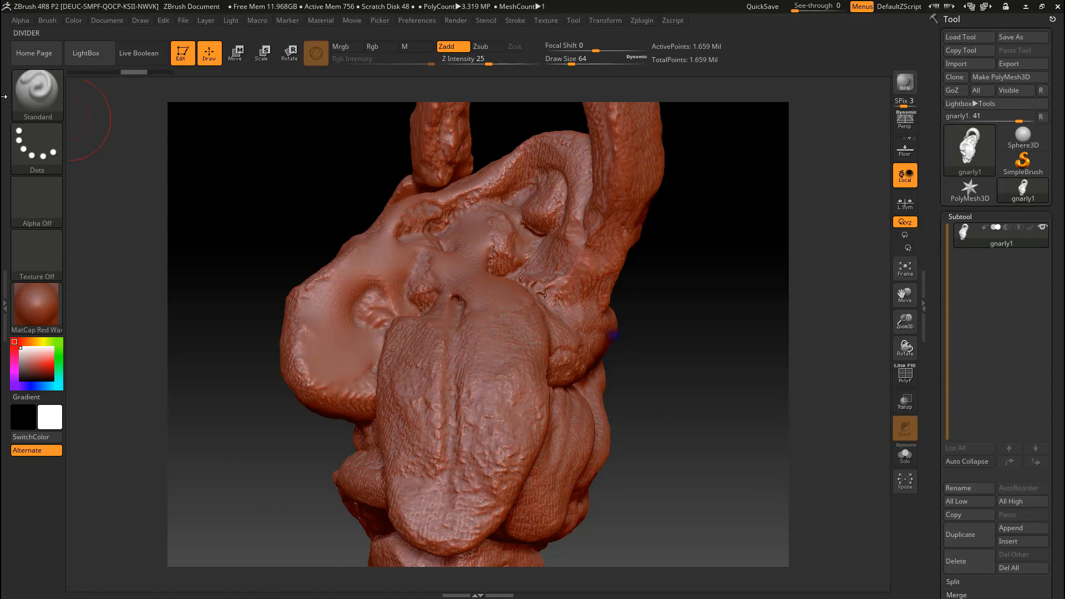
pyautogui.click(38, 92)
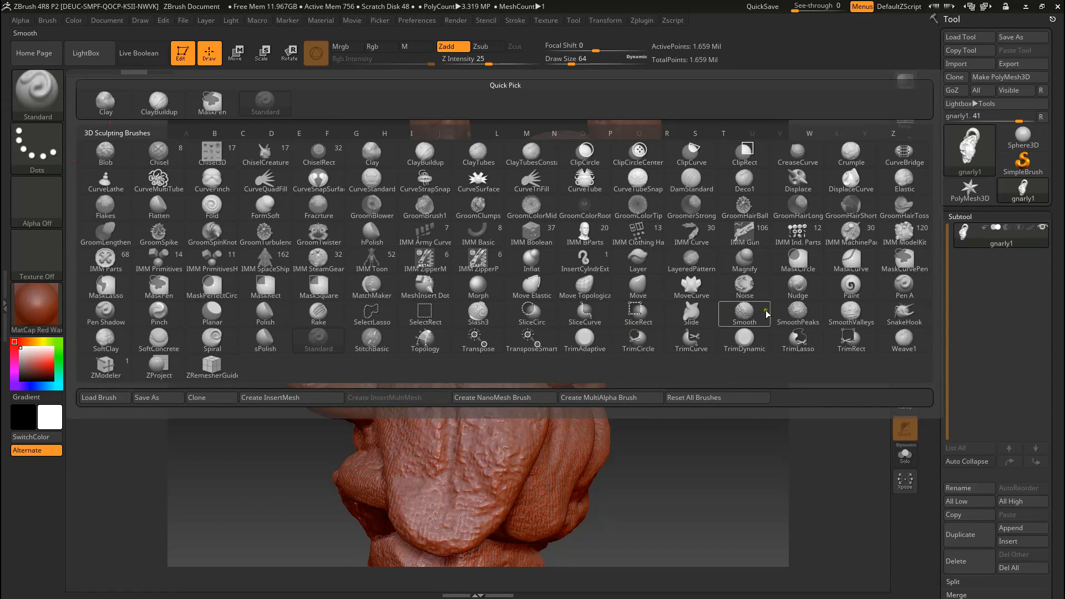
pyautogui.click(749, 317)
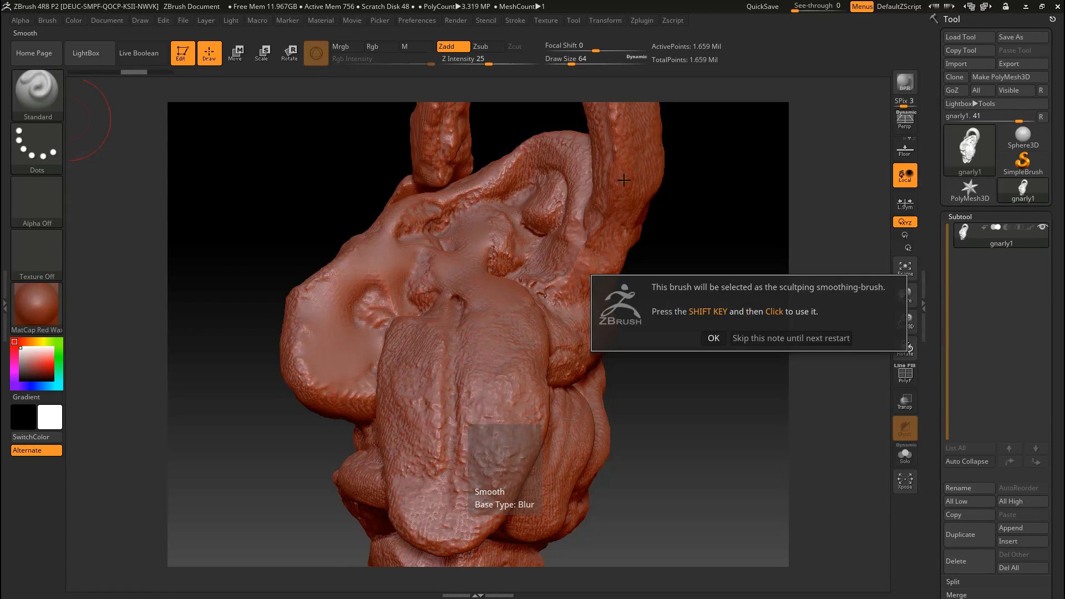
pyautogui.click(713, 338)
# Step: Smooth away the rough surface detail across the whole tongue
pyautogui.press('shift')
pyautogui.press('shift')
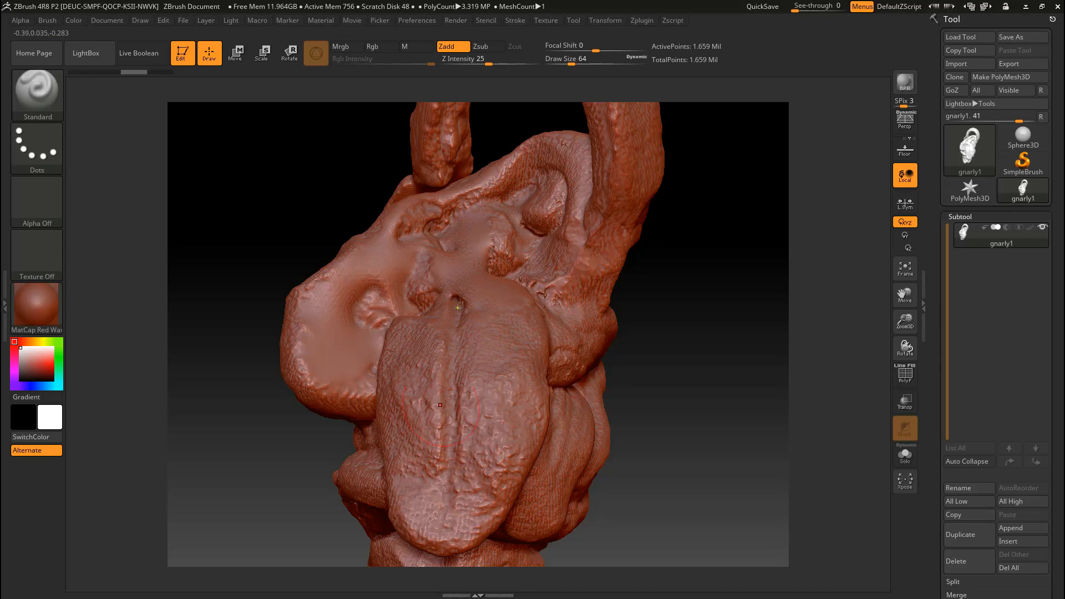
pyautogui.moveTo(488, 328)
pyautogui.keyDown('shift'); pyautogui.mouseDown()
pyautogui.moveTo(510, 352)
pyautogui.moveTo(444, 525)
pyautogui.moveTo(435, 337)
pyautogui.moveTo(400, 384)
pyautogui.moveTo(410, 366)
pyautogui.moveTo(477, 477)
pyautogui.moveTo(497, 443)
pyautogui.moveTo(504, 299)
pyautogui.moveTo(441, 313)
pyautogui.moveTo(415, 406)
pyautogui.moveTo(421, 341)
pyautogui.moveTo(457, 304)
pyautogui.moveTo(501, 353)
pyautogui.moveTo(440, 476)
pyautogui.moveTo(416, 377)
pyautogui.moveTo(488, 444)
pyautogui.moveTo(531, 322)
pyautogui.moveTo(488, 306)
pyautogui.moveTo(409, 339)
pyautogui.moveTo(413, 438)
pyautogui.moveTo(521, 322)
pyautogui.moveTo(421, 454)
pyautogui.moveTo(524, 333)
pyautogui.moveTo(421, 444)
pyautogui.mouseUp(); pyautogui.keyUp('shift')
pyautogui.moveTo(638, 319)
pyautogui.mouseDown()
pyautogui.moveTo(683, 328)
pyautogui.moveTo(650, 344)
pyautogui.moveTo(649, 319)
pyautogui.mouseUp()
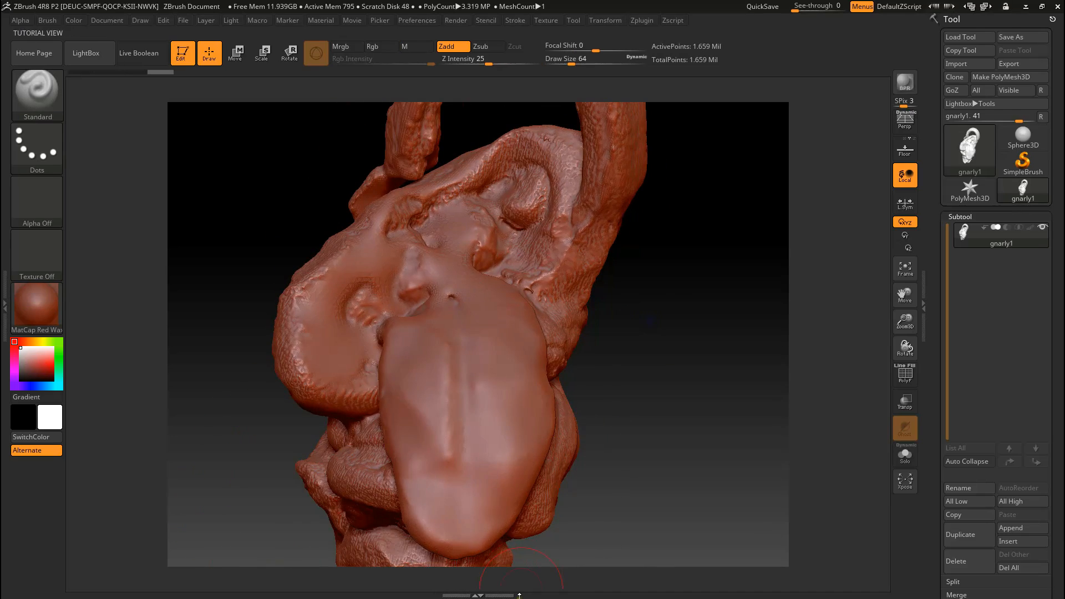
# Step: Switch to the ZTongue.mb scene in Maya and examine the teeth and tongue of the high-resolution creature up close
pyautogui.click(1041, 6)
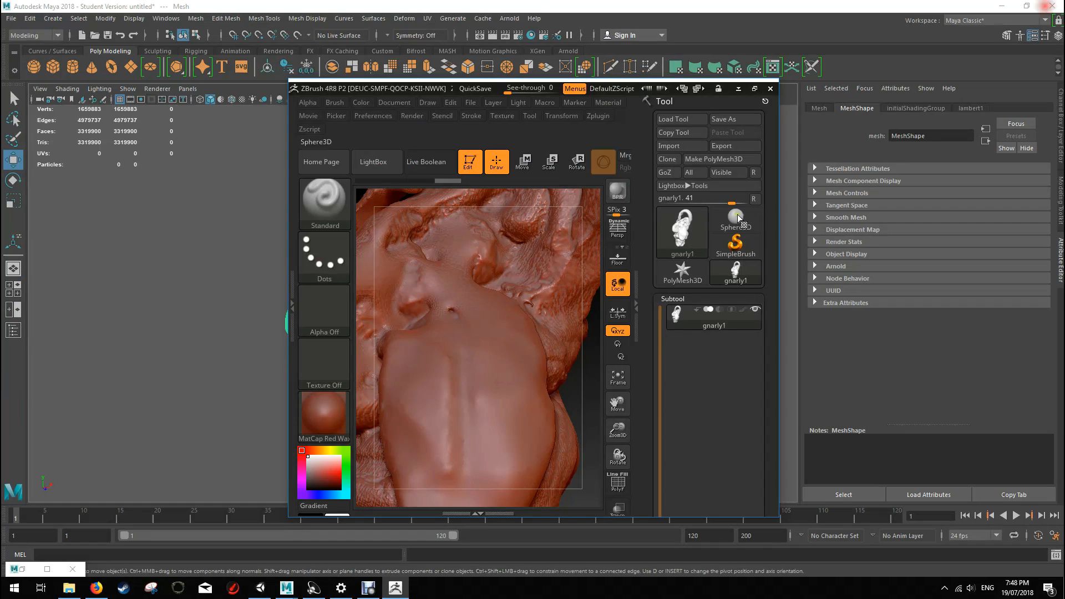
pyautogui.click(367, 589)
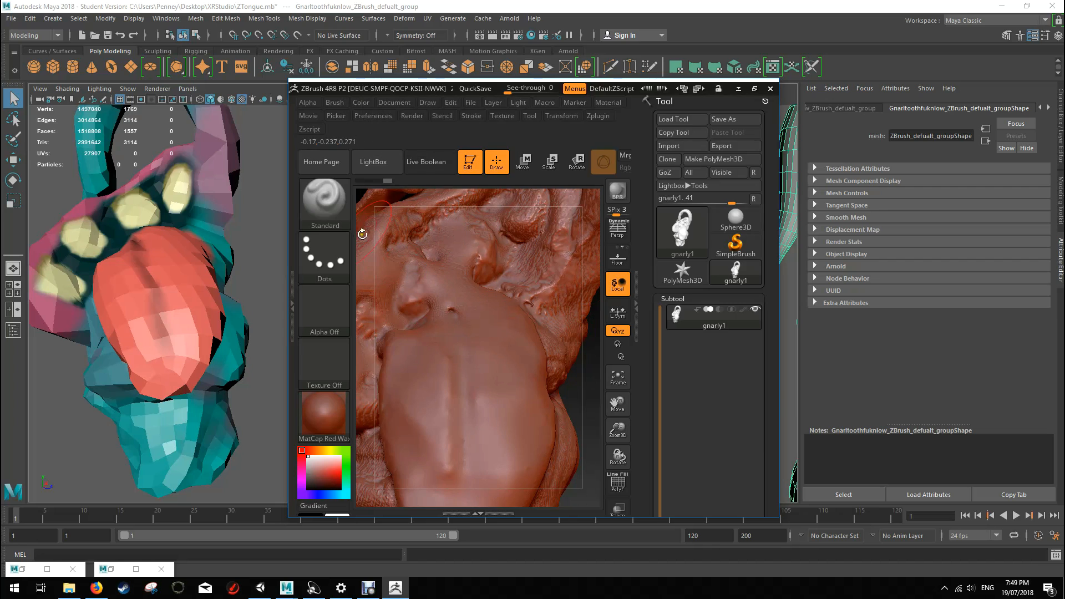
pyautogui.moveTo(287, 200); pyautogui.dragTo(103, 200)
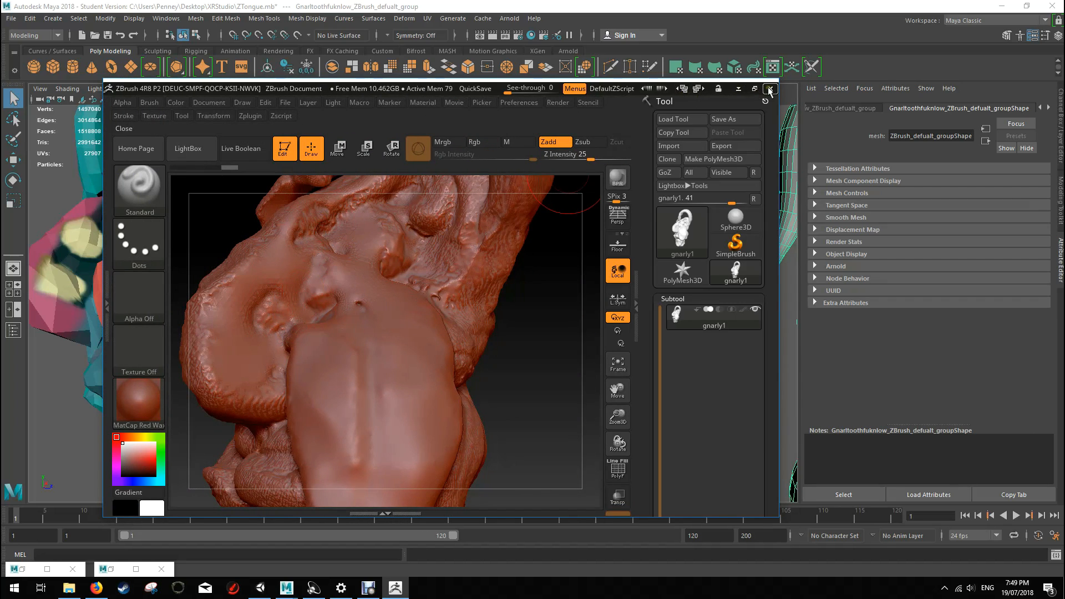
pyautogui.click(813, 7)
pyautogui.scroll(5, 463, 269)
pyautogui.keyDown('alt'); pyautogui.moveTo(605, 201); pyautogui.dragTo(270, 376); pyautogui.keyUp('alt')
pyautogui.keyDown('alt'); pyautogui.moveTo(360, 304); pyautogui.dragTo(335, 265); pyautogui.keyUp('alt')
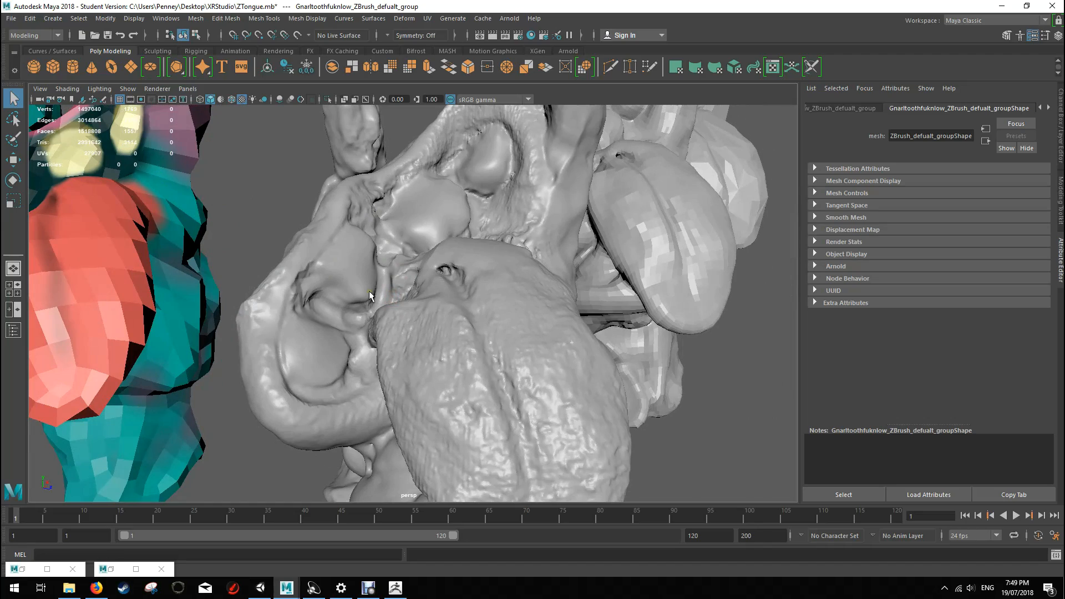
pyautogui.moveTo(486, 187)
pyautogui.keyDown('alt'); pyautogui.mouseDown()
pyautogui.moveTo(530, 209)
pyautogui.moveTo(383, 272)
pyautogui.mouseUp(); pyautogui.keyUp('alt')
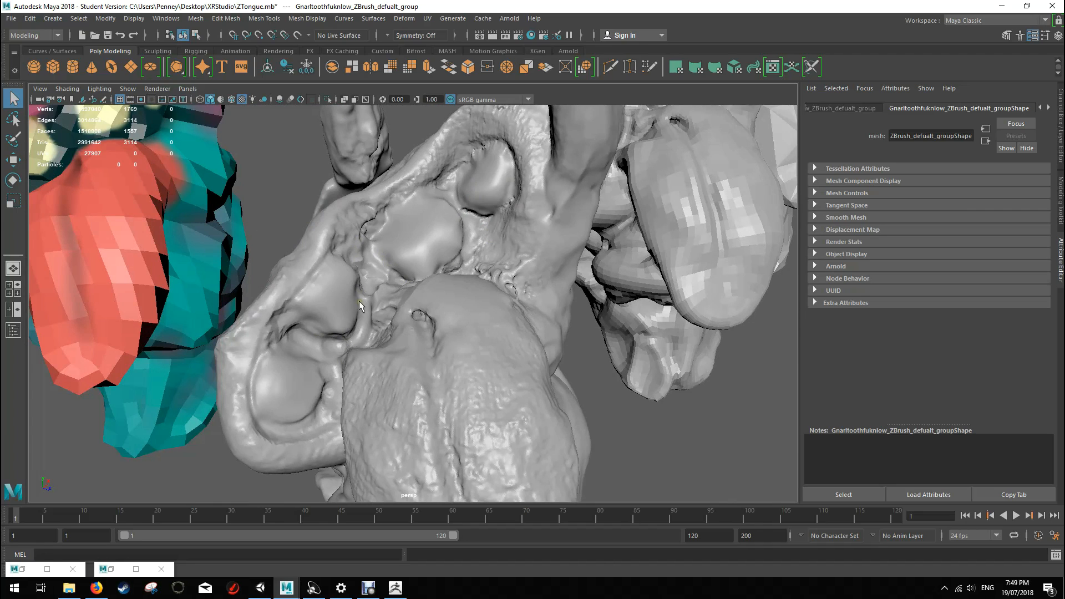
pyautogui.moveTo(479, 229)
pyautogui.keyDown('alt'); pyautogui.mouseDown()
pyautogui.moveTo(534, 304)
pyautogui.moveTo(568, 297)
pyautogui.moveTo(559, 250)
pyautogui.moveTo(521, 255)
pyautogui.mouseUp(); pyautogui.keyUp('alt')
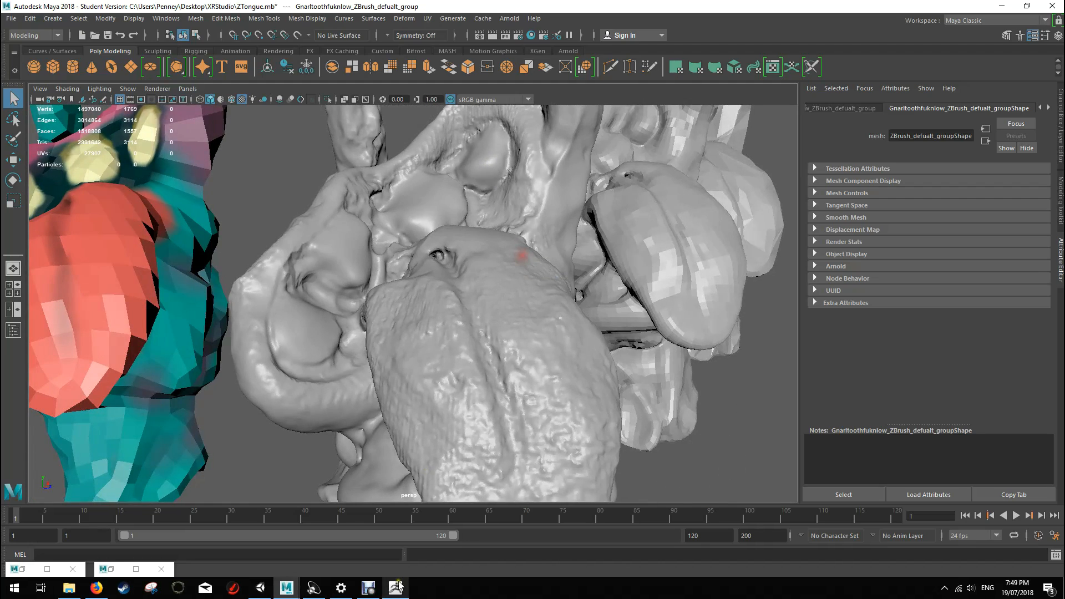
# Step: Switch back to ZBrush at full-screen size and inspect the smoothed tongue and mouth from several angles
pyautogui.click(395, 587)
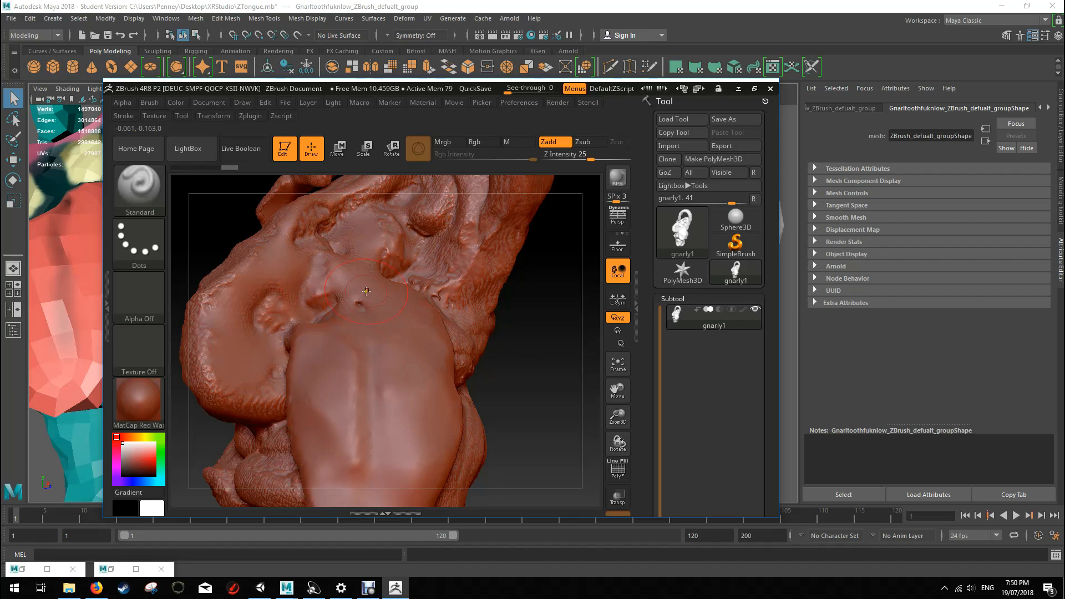
pyautogui.click(753, 91)
pyautogui.moveTo(642, 316)
pyautogui.mouseDown()
pyautogui.moveTo(637, 328)
pyautogui.moveTo(664, 332)
pyautogui.mouseUp()
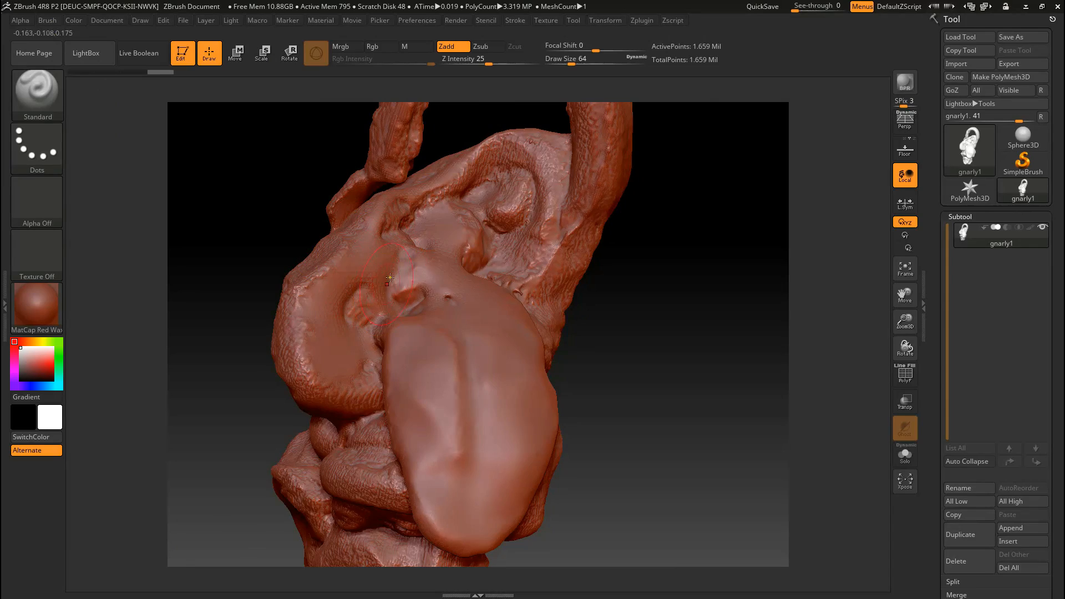
pyautogui.moveTo(621, 300)
pyautogui.mouseDown()
pyautogui.moveTo(644, 294)
pyautogui.moveTo(564, 294)
pyautogui.moveTo(626, 244)
pyautogui.mouseUp()
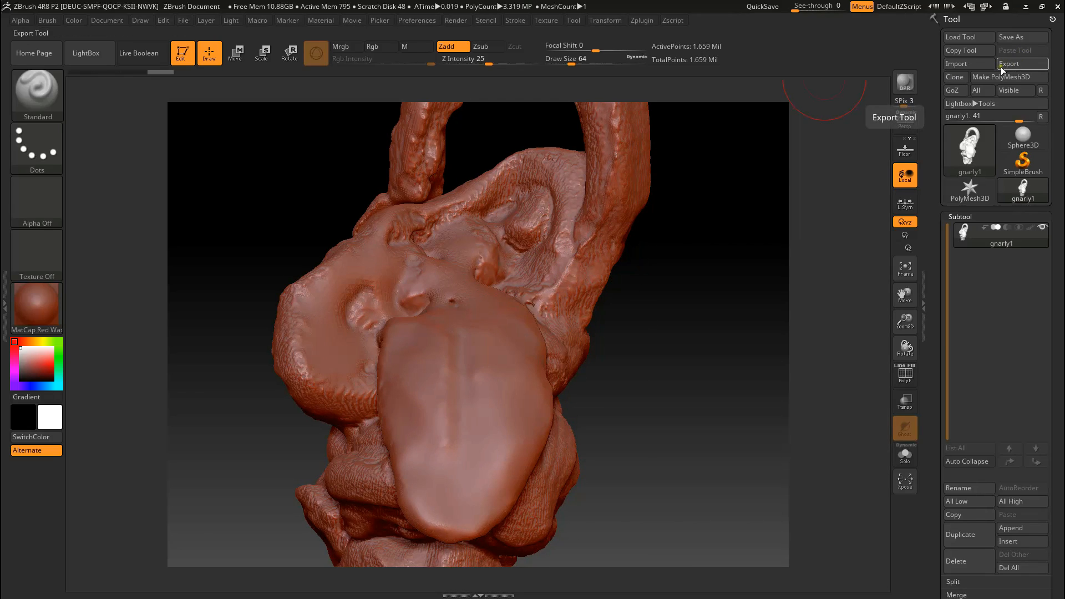
# Step: Switch to Maya and compare the detailed sculpt with the lower-resolution and coloured versions of the creature
pyautogui.click(1046, 9)
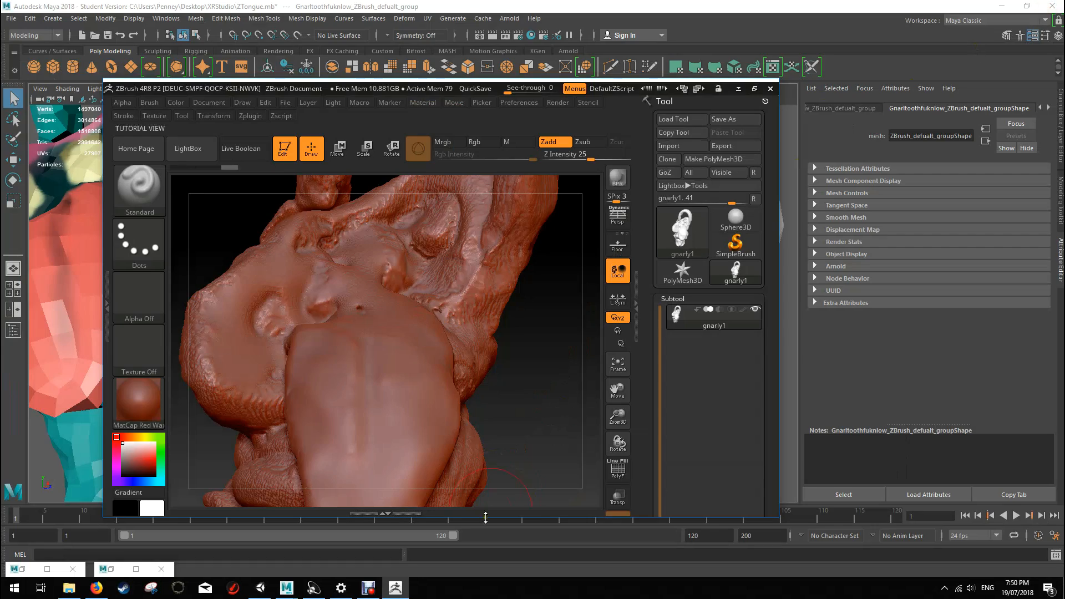
pyautogui.click(614, 8)
pyautogui.scroll(-7, 410, 432)
pyautogui.scroll(3, 435, 285)
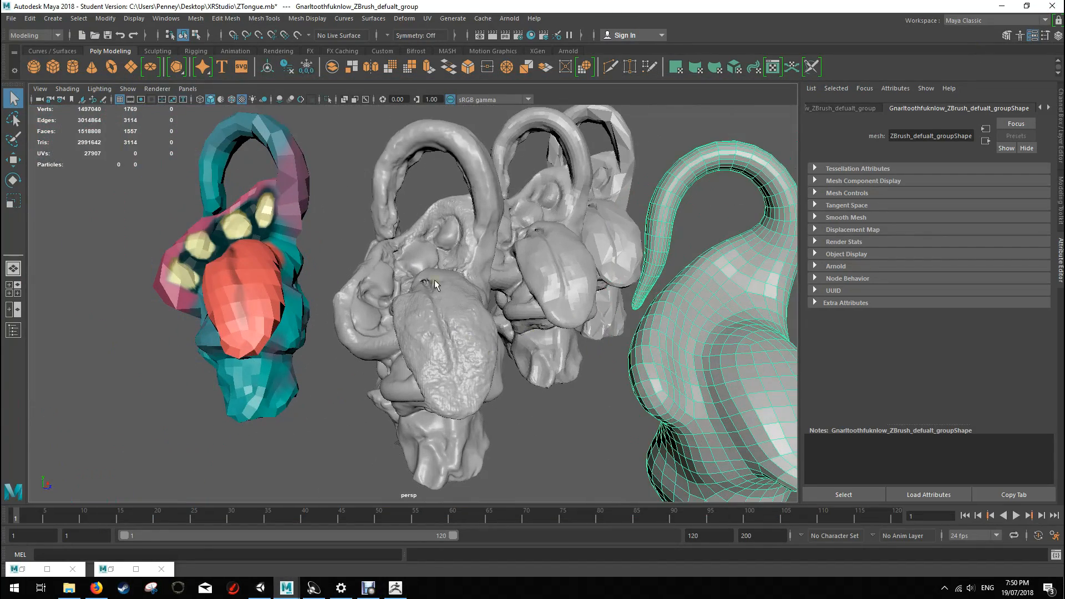
pyautogui.moveTo(569, 355)
pyautogui.keyDown('alt'); pyautogui.mouseDown()
pyautogui.moveTo(609, 361)
pyautogui.moveTo(608, 371)
pyautogui.moveTo(561, 373)
pyautogui.moveTo(626, 339)
pyautogui.moveTo(739, 242)
pyautogui.mouseUp(); pyautogui.keyUp('alt')
pyautogui.moveTo(452, 305)
pyautogui.keyDown('alt'); pyautogui.mouseDown()
pyautogui.moveTo(553, 264)
pyautogui.moveTo(544, 351)
pyautogui.moveTo(573, 350)
pyautogui.mouseUp(); pyautogui.keyUp('alt')
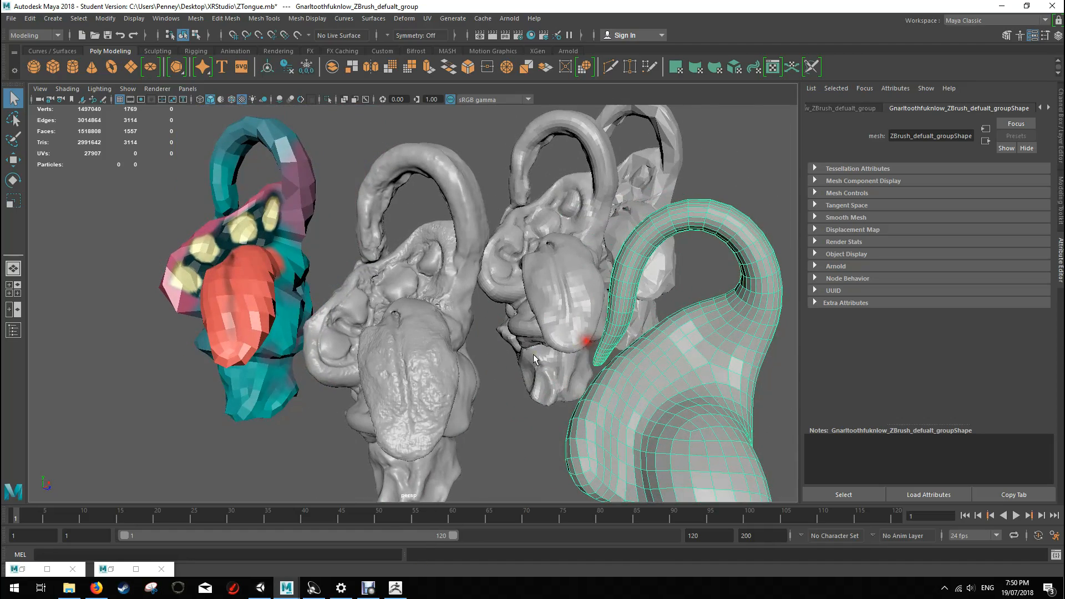
pyautogui.keyDown('alt'); pyautogui.moveTo(465, 312); pyautogui.dragTo(478, 235); pyautogui.keyUp('alt')
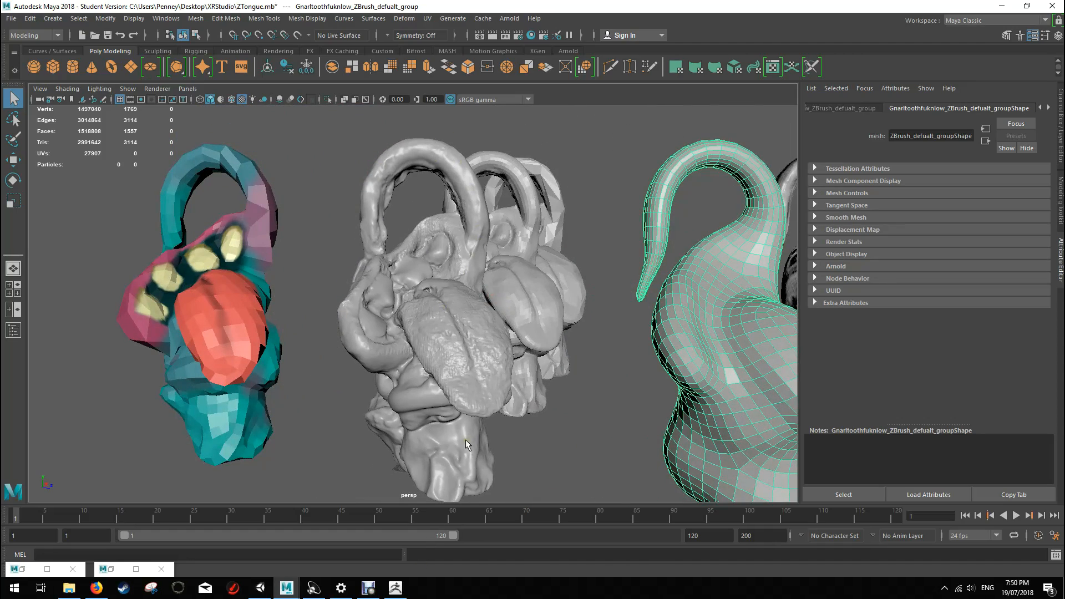
pyautogui.moveTo(553, 294)
pyautogui.keyDown('alt'); pyautogui.mouseDown()
pyautogui.moveTo(642, 281)
pyautogui.moveTo(493, 313)
pyautogui.moveTo(477, 260)
pyautogui.moveTo(427, 183)
pyautogui.mouseUp(); pyautogui.keyUp('alt')
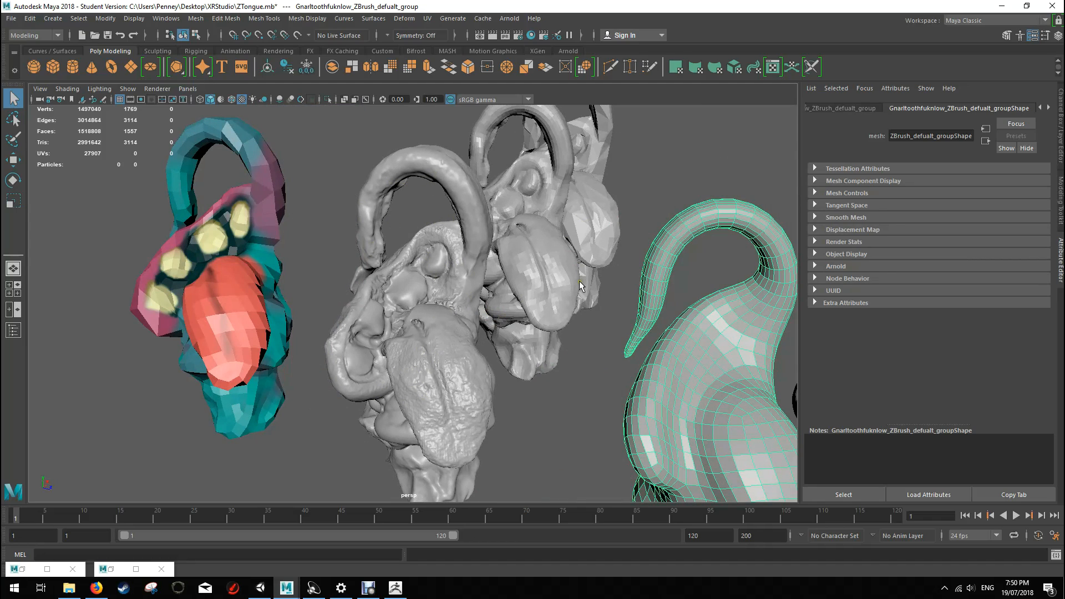
pyautogui.keyDown('alt'); pyautogui.moveTo(427, 272); pyautogui.dragTo(418, 195); pyautogui.keyUp('alt')
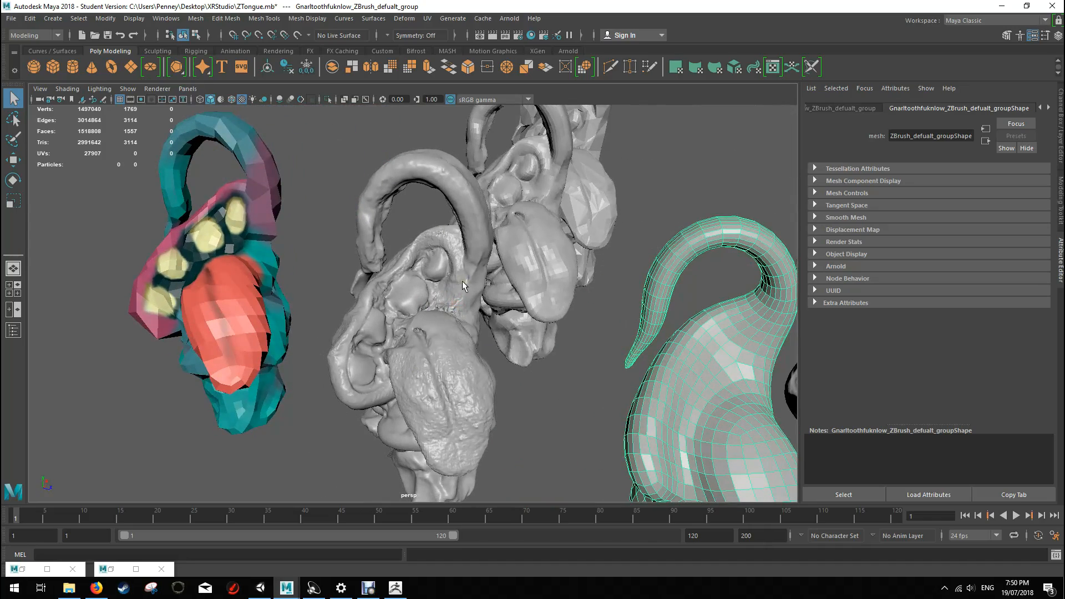
pyautogui.moveTo(549, 343)
pyautogui.keyDown('alt'); pyautogui.mouseDown()
pyautogui.moveTo(511, 321)
pyautogui.moveTo(406, 294)
pyautogui.moveTo(449, 289)
pyautogui.moveTo(387, 132)
pyautogui.mouseUp(); pyautogui.keyUp('alt')
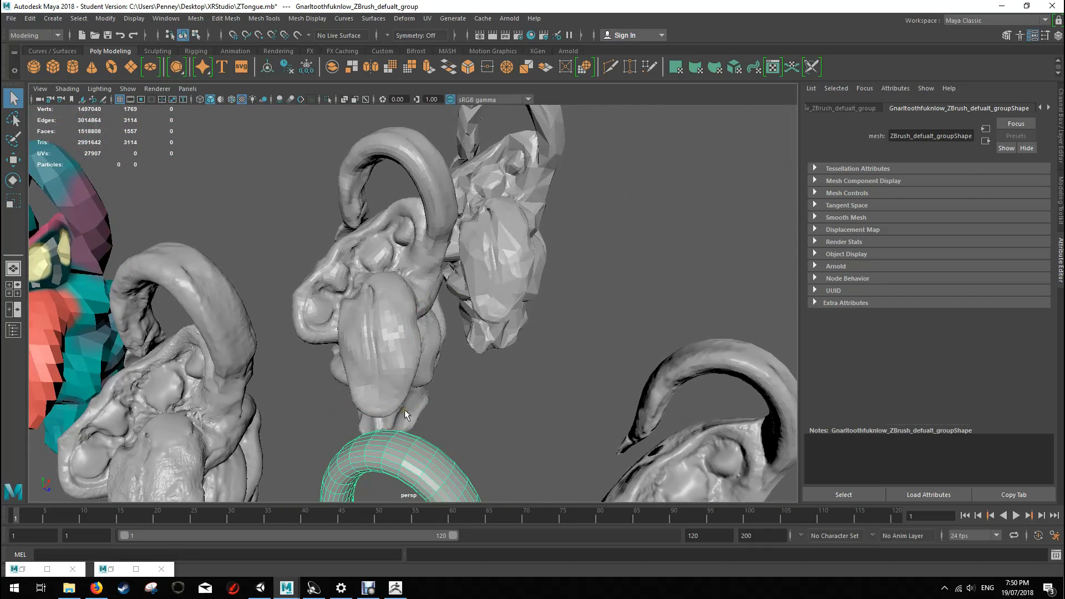
pyautogui.moveTo(432, 218)
pyautogui.keyDown('alt'); pyautogui.mouseDown()
pyautogui.moveTo(488, 381)
pyautogui.moveTo(470, 373)
pyautogui.moveTo(562, 302)
pyautogui.moveTo(520, 314)
pyautogui.mouseUp(); pyautogui.keyUp('alt')
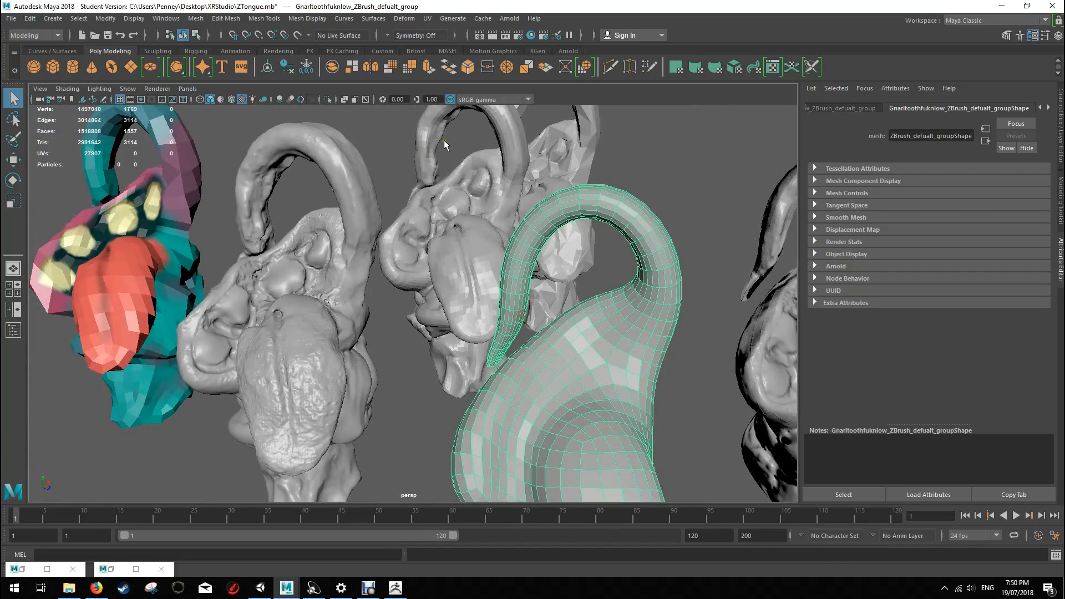
# Step: Switch back to ZBrush at full-screen size and show the whole creature sculpt
pyautogui.keyDown('alt'); pyautogui.moveTo(504, 212); pyautogui.dragTo(442, 323); pyautogui.keyUp('alt')
pyautogui.click(394, 588)
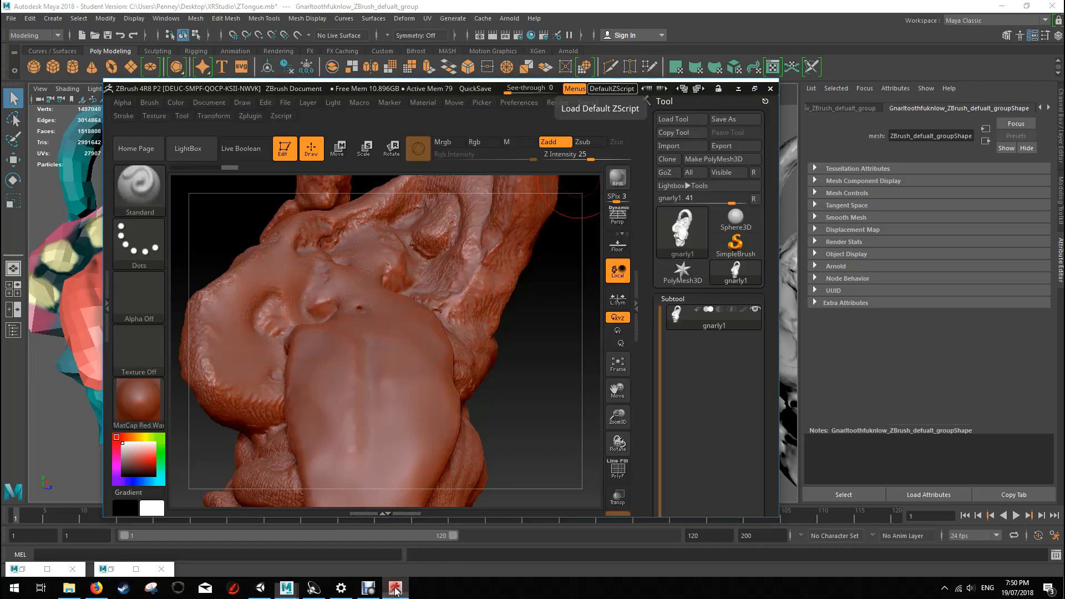
pyautogui.click(754, 88)
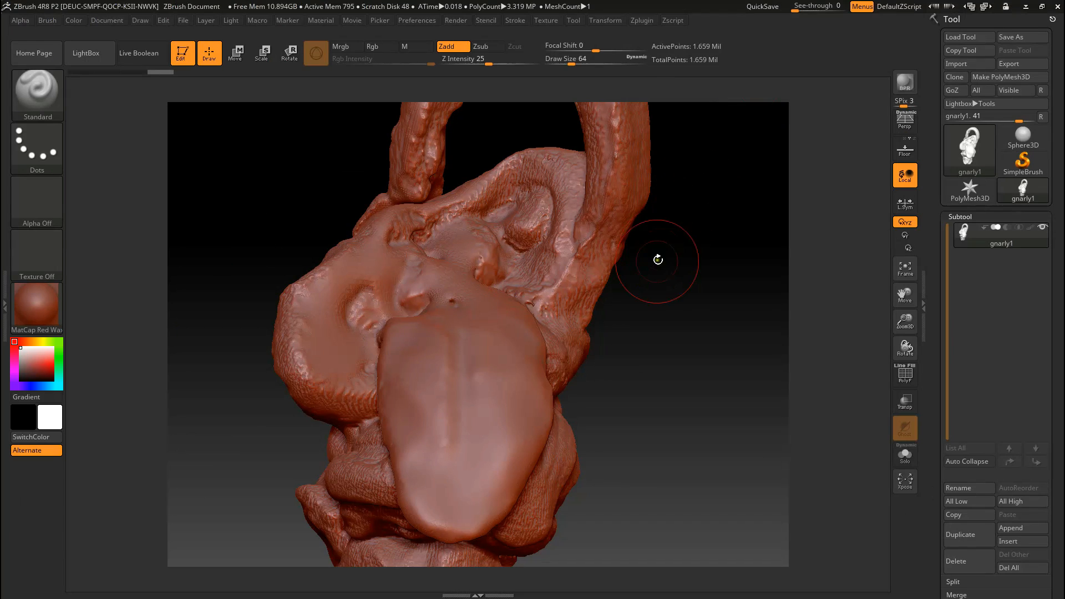
pyautogui.moveTo(670, 297)
pyautogui.mouseDown()
pyautogui.moveTo(624, 293)
pyautogui.moveTo(659, 302)
pyautogui.moveTo(670, 244)
pyautogui.moveTo(658, 224)
pyautogui.mouseUp()
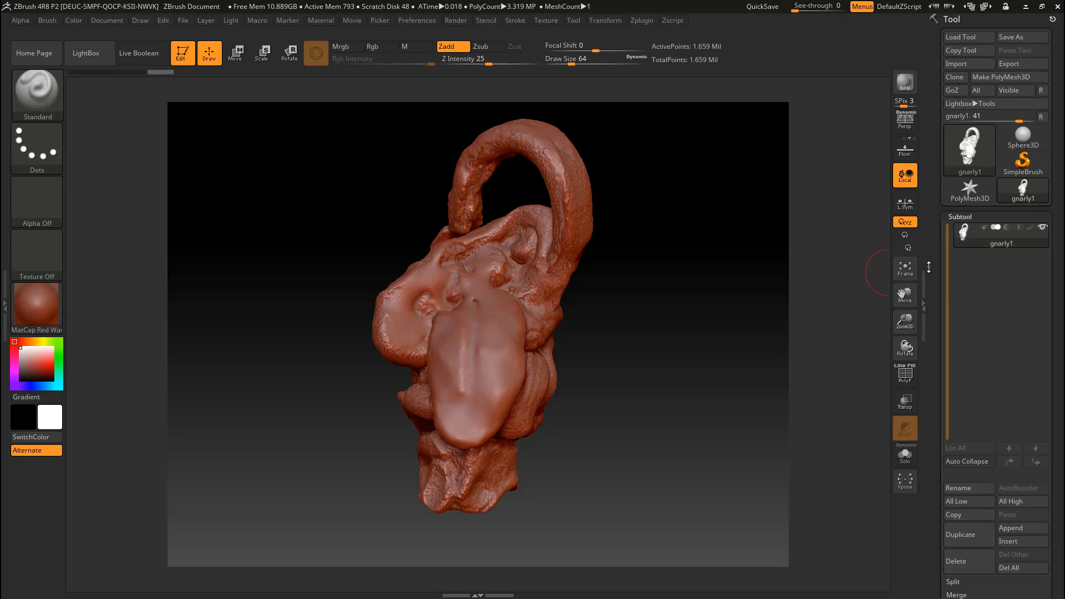
# Step: Open the DynaMesh settings in the sculpt's geometry options and look over the current surface detail
pyautogui.moveTo(937, 287); pyautogui.dragTo(934, 176)
pyautogui.moveTo(943, 340); pyautogui.dragTo(943, 283)
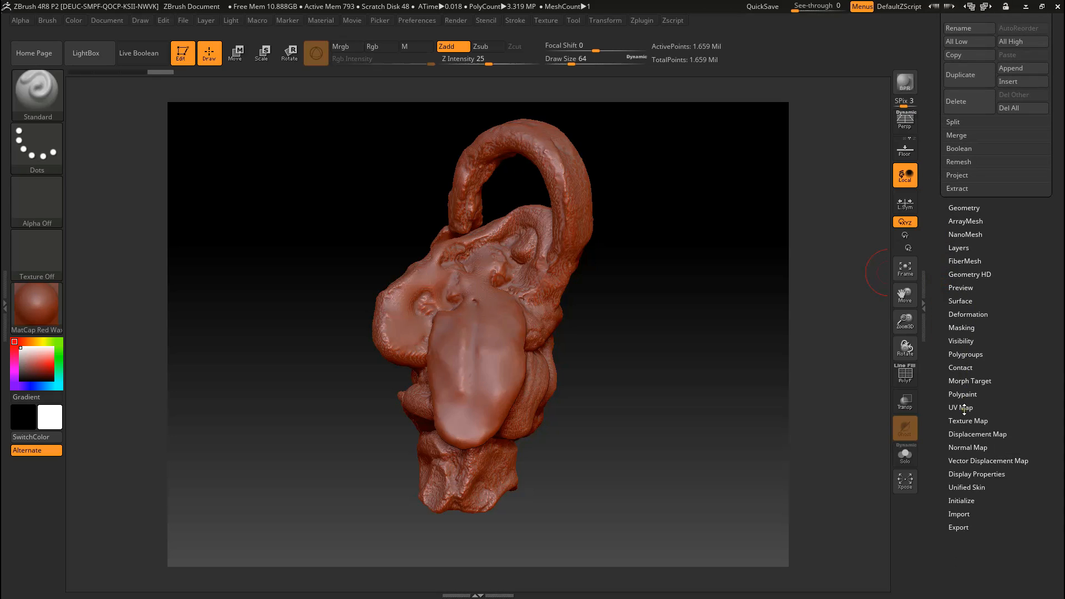
pyautogui.click(950, 208)
pyautogui.moveTo(938, 207); pyautogui.dragTo(932, 323)
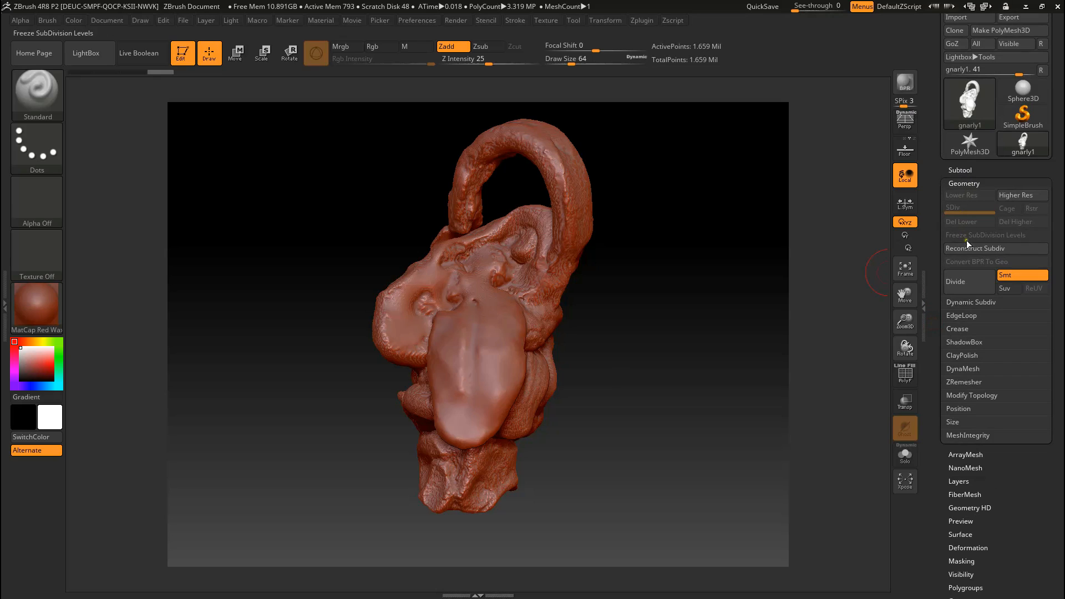
pyautogui.click(963, 369)
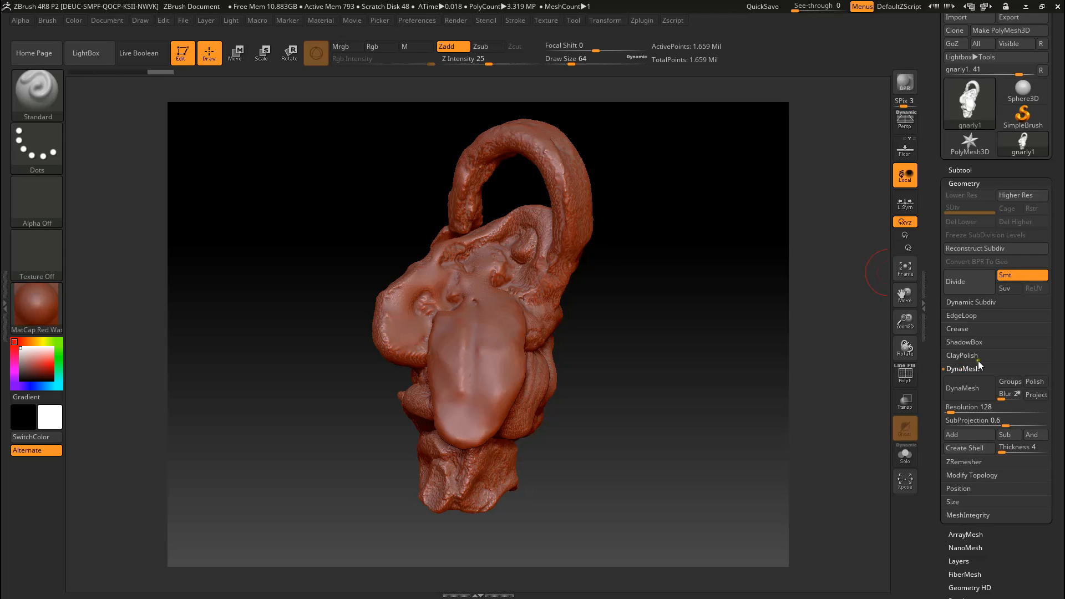
pyautogui.moveTo(626, 302)
pyautogui.mouseDown()
pyautogui.moveTo(587, 309)
pyautogui.moveTo(672, 299)
pyautogui.moveTo(618, 304)
pyautogui.moveTo(648, 302)
pyautogui.moveTo(637, 300)
pyautogui.mouseUp()
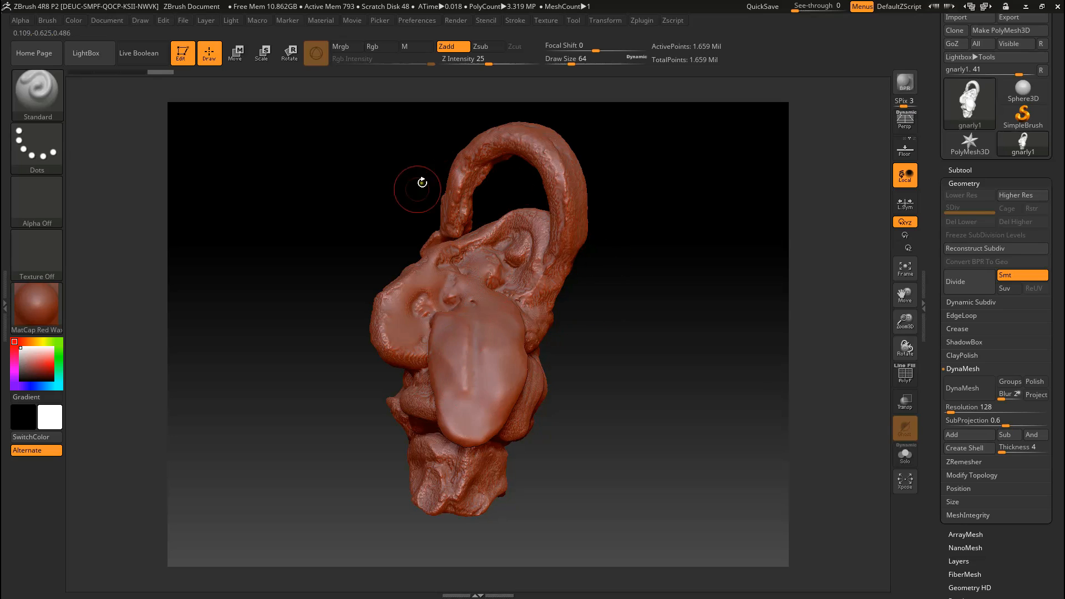
pyautogui.moveTo(608, 274)
pyautogui.mouseDown()
pyautogui.moveTo(661, 421)
pyautogui.moveTo(649, 404)
pyautogui.moveTo(694, 395)
pyautogui.moveTo(746, 415)
pyautogui.moveTo(640, 415)
pyautogui.moveTo(632, 346)
pyautogui.moveTo(606, 321)
pyautogui.moveTo(649, 302)
pyautogui.moveTo(606, 323)
pyautogui.moveTo(610, 287)
pyautogui.moveTo(601, 335)
pyautogui.mouseUp()
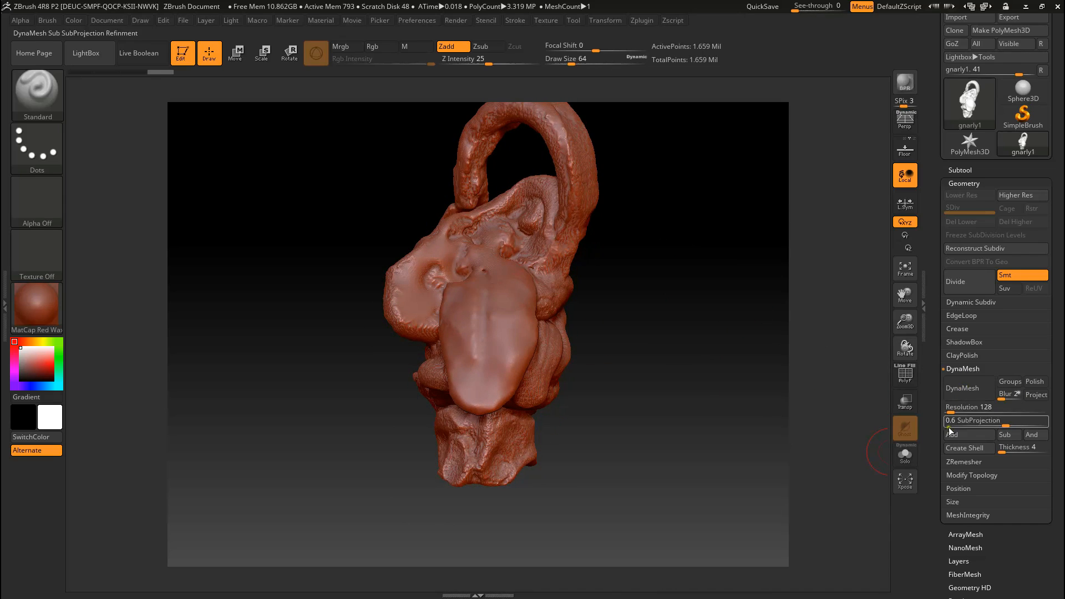
# Step: Try DynaMesh on the creature at resolution 128, inspect it from several angles, and undo the remesh
pyautogui.click(970, 392)
pyautogui.moveTo(638, 295); pyautogui.dragTo(603, 398)
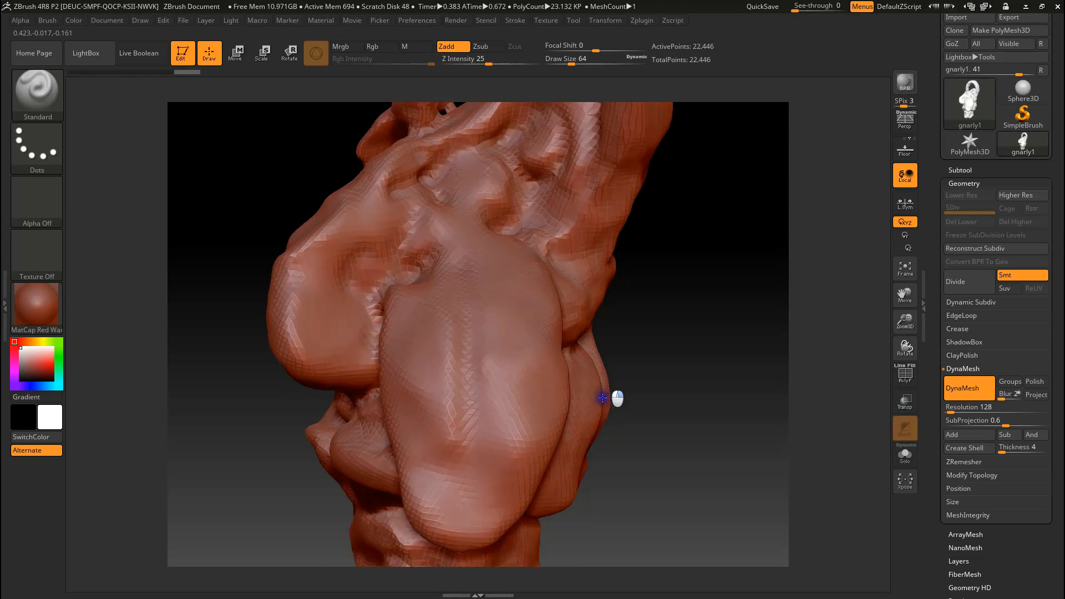
pyautogui.keyDown('ctrl'); pyautogui.moveTo(603, 398); pyautogui.dragTo(584, 504, button='right'); pyautogui.keyUp('ctrl')
pyautogui.moveTo(482, 355)
pyautogui.mouseDown(button='right')
pyautogui.moveTo(511, 338)
pyautogui.moveTo(488, 284)
pyautogui.moveTo(688, 434)
pyautogui.moveTo(762, 440)
pyautogui.mouseUp(button='right')
pyautogui.press('space')
pyautogui.keyDown('ctrl'); pyautogui.moveTo(744, 333); pyautogui.dragTo(757, 206, button='right'); pyautogui.keyUp('ctrl')
pyautogui.moveTo(684, 357)
pyautogui.mouseDown(button='right')
pyautogui.moveTo(701, 331)
pyautogui.moveTo(612, 404)
pyautogui.mouseUp(button='right')
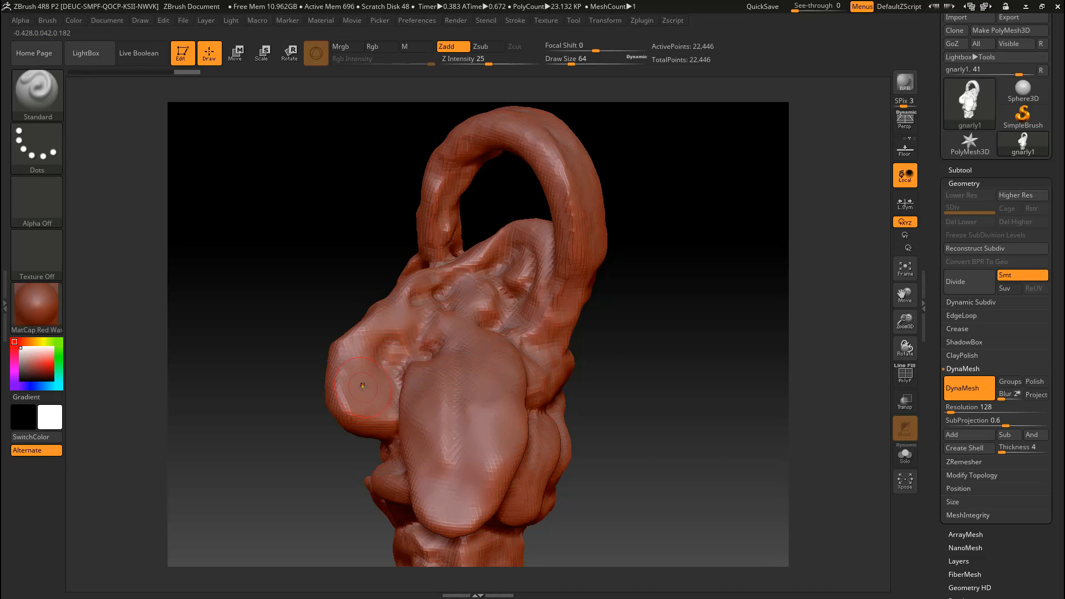
pyautogui.moveTo(678, 363)
pyautogui.mouseDown()
pyautogui.moveTo(644, 368)
pyautogui.moveTo(677, 381)
pyautogui.moveTo(618, 388)
pyautogui.moveTo(687, 374)
pyautogui.mouseUp()
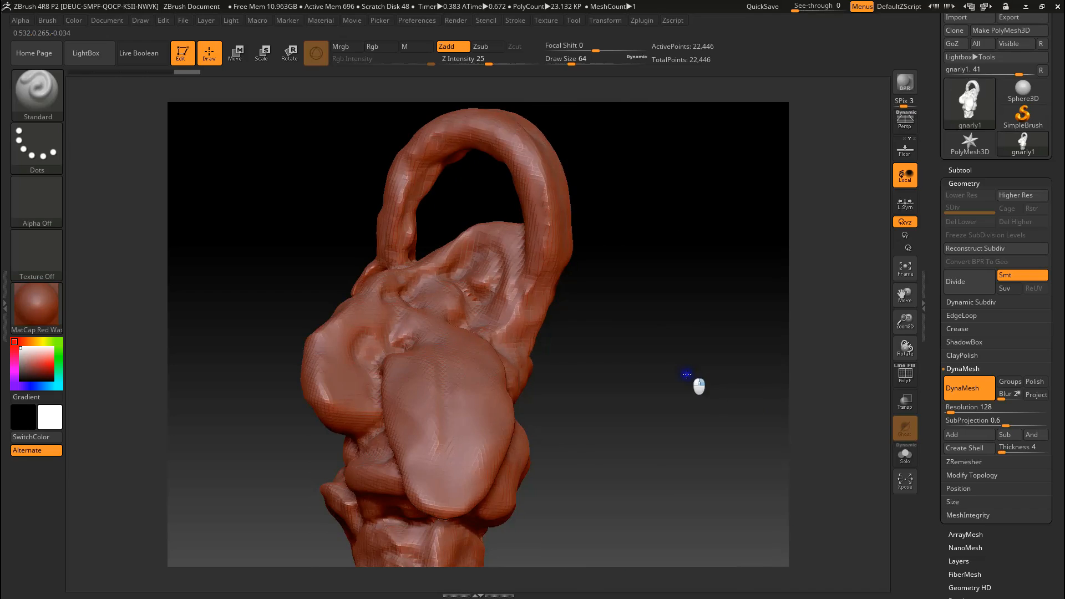
pyautogui.moveTo(557, 383)
pyautogui.mouseDown()
pyautogui.moveTo(637, 399)
pyautogui.moveTo(528, 396)
pyautogui.moveTo(616, 386)
pyautogui.moveTo(565, 387)
pyautogui.mouseUp()
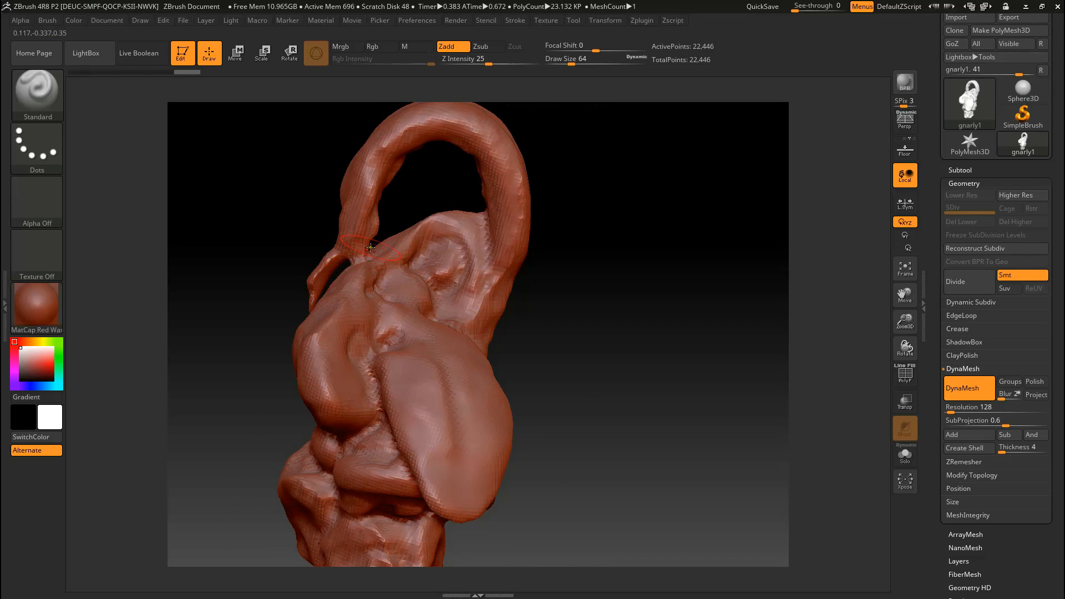
pyautogui.moveTo(350, 263)
pyautogui.mouseDown()
pyautogui.moveTo(368, 238)
pyautogui.moveTo(468, 255)
pyautogui.moveTo(466, 240)
pyautogui.moveTo(477, 245)
pyautogui.mouseUp()
pyautogui.moveTo(477, 245); pyautogui.dragTo(351, 252, button='right')
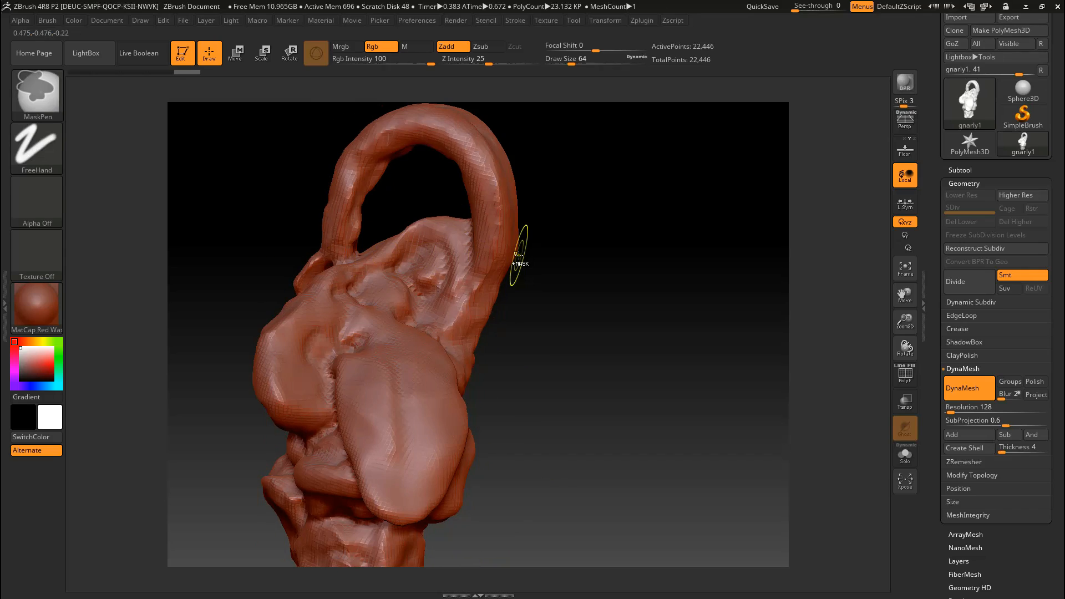
pyautogui.hotkey('ctrl', 'z')
pyautogui.moveTo(601, 328)
pyautogui.mouseDown()
pyautogui.moveTo(609, 309)
pyautogui.moveTo(668, 294)
pyautogui.moveTo(577, 333)
pyautogui.mouseUp()
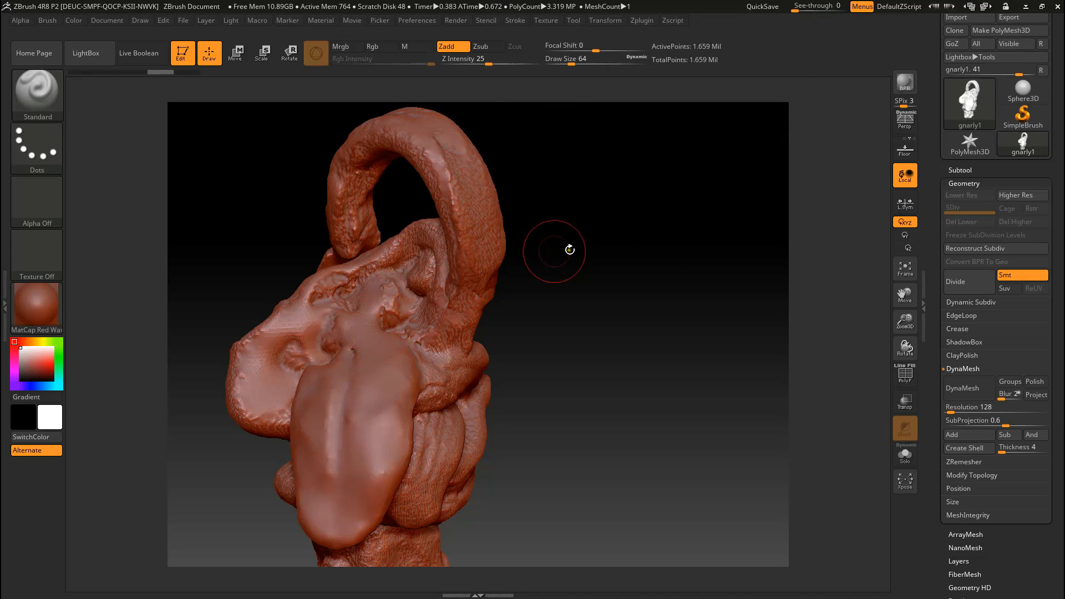
# Step: Try DynaMesh on the creature at resolution 784 and undo the remesh
pyautogui.click(967, 413)
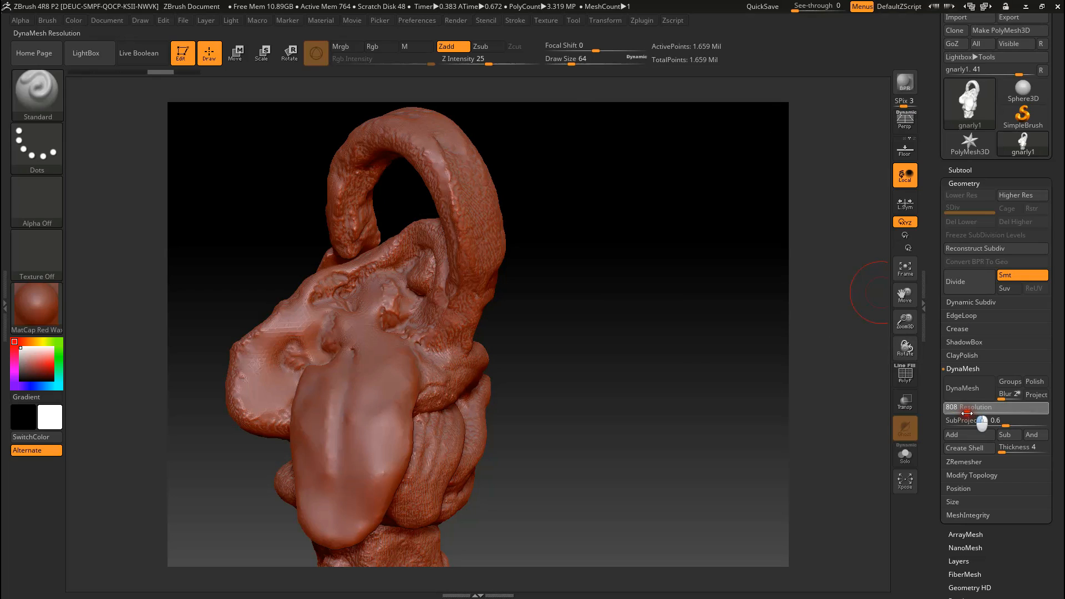
pyautogui.moveTo(966, 414); pyautogui.dragTo(962, 413)
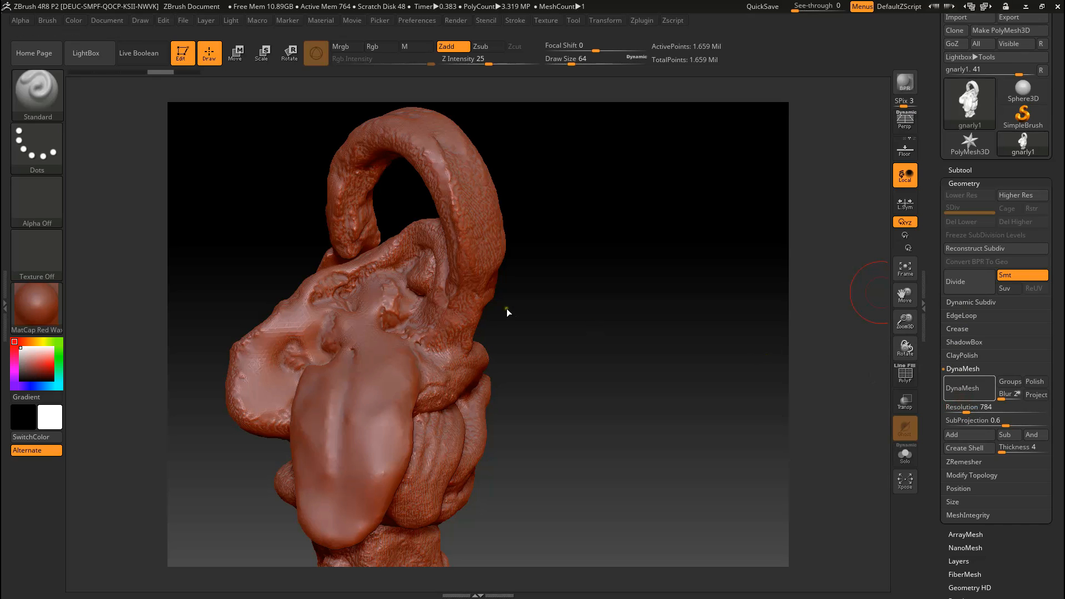
pyautogui.moveTo(514, 294); pyautogui.dragTo(549, 357)
pyautogui.moveTo(544, 312); pyautogui.dragTo(660, 421)
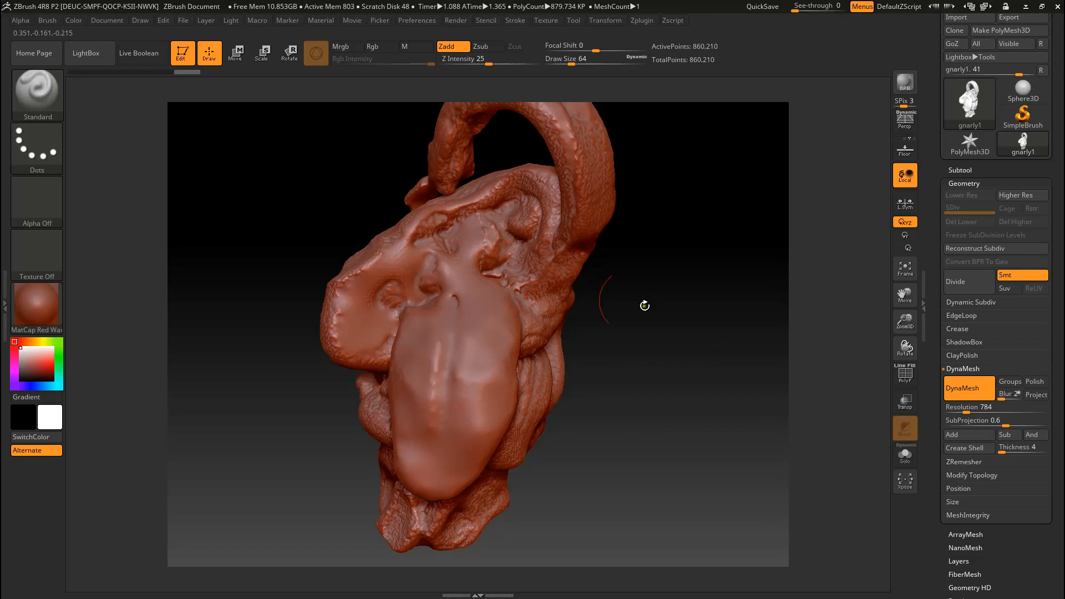
pyautogui.hotkey('ctrl', 'z')
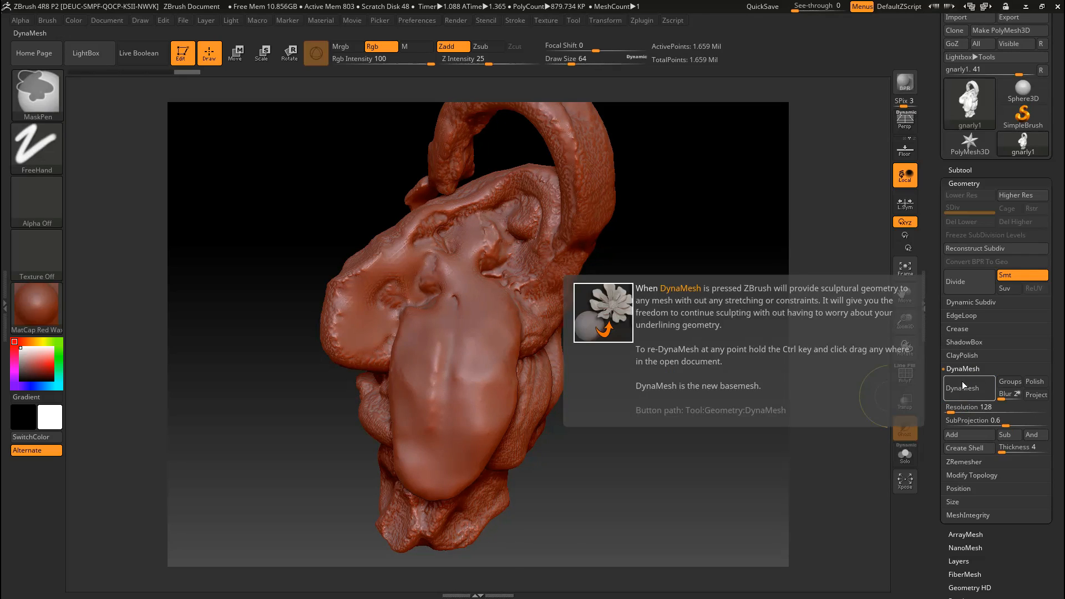
pyautogui.moveTo(625, 354); pyautogui.dragTo(771, 389)
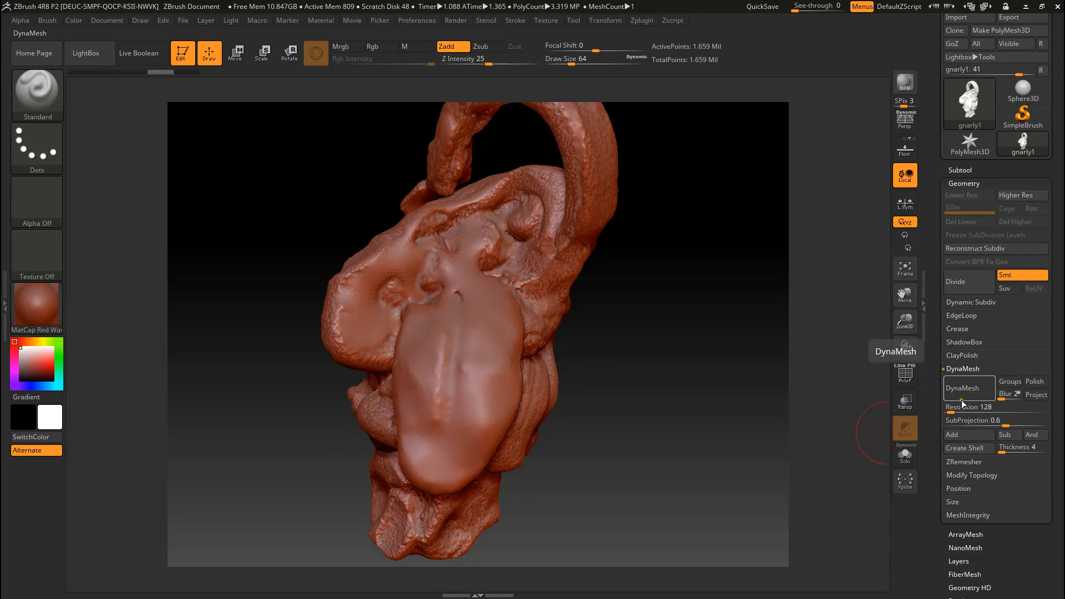
# Step: Remesh the creature with DynaMesh at resolution 736 and check its surface from the side and front
pyautogui.moveTo(961, 416); pyautogui.dragTo(964, 410)
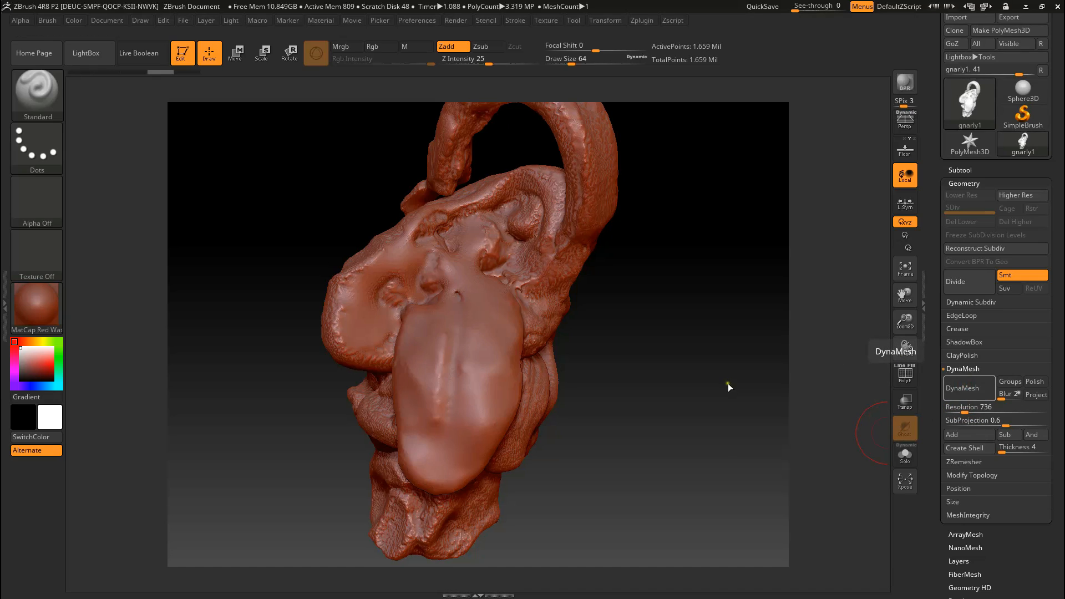
pyautogui.moveTo(666, 309)
pyautogui.mouseDown()
pyautogui.moveTo(649, 360)
pyautogui.moveTo(659, 327)
pyautogui.moveTo(625, 308)
pyautogui.moveTo(594, 322)
pyautogui.moveTo(554, 311)
pyautogui.mouseUp()
pyautogui.moveTo(614, 361)
pyautogui.mouseDown()
pyautogui.moveTo(649, 373)
pyautogui.moveTo(609, 358)
pyautogui.mouseUp()
pyautogui.moveTo(338, 202)
pyautogui.mouseDown()
pyautogui.moveTo(469, 217)
pyautogui.moveTo(506, 209)
pyautogui.mouseUp()
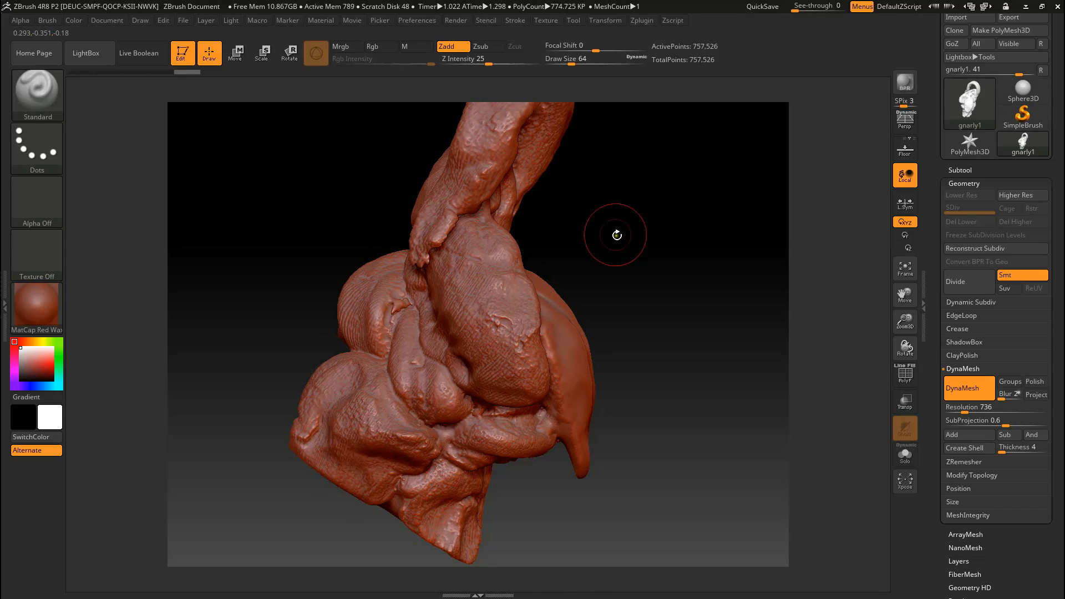
pyautogui.moveTo(647, 305); pyautogui.dragTo(551, 86)
pyautogui.moveTo(672, 409); pyautogui.dragTo(659, 351)
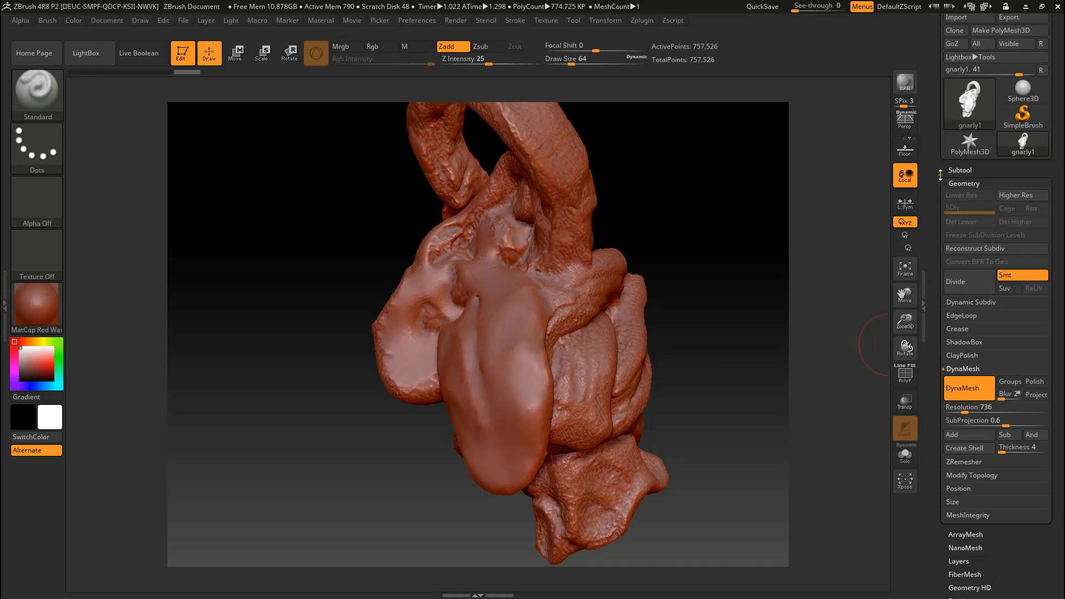
# Step: Retopologize the creature with ZRemesher at a target polygons count of 2
pyautogui.click(959, 170)
pyautogui.click(963, 170)
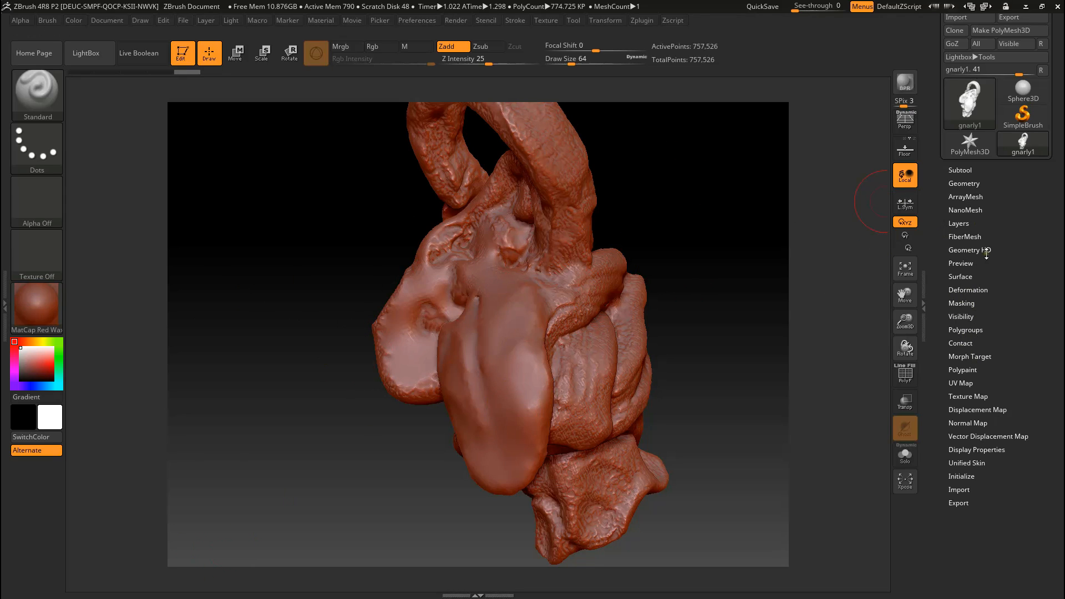
pyautogui.click(965, 184)
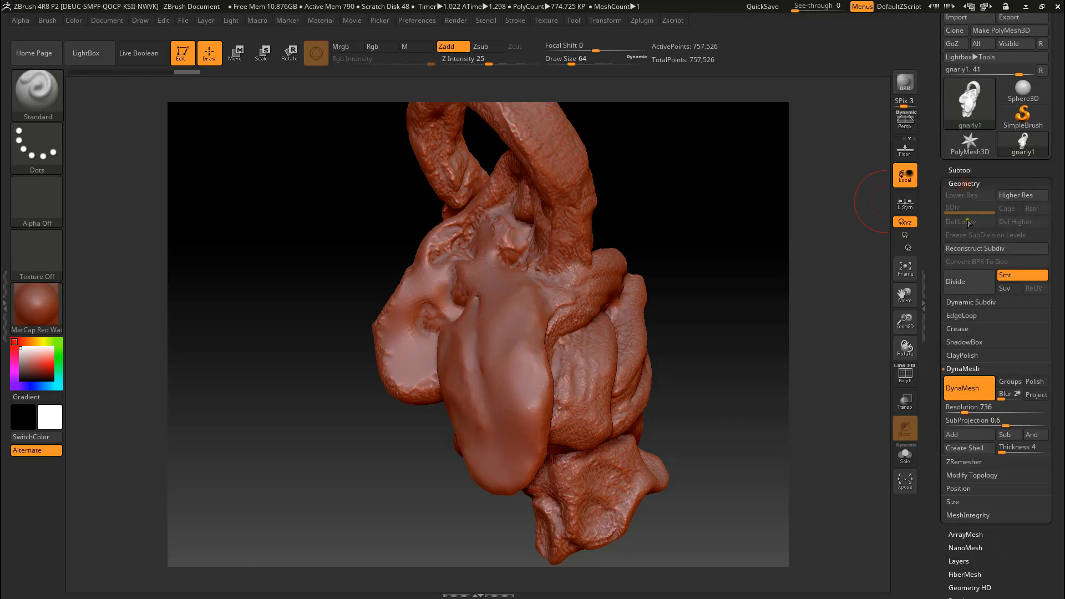
pyautogui.click(965, 462)
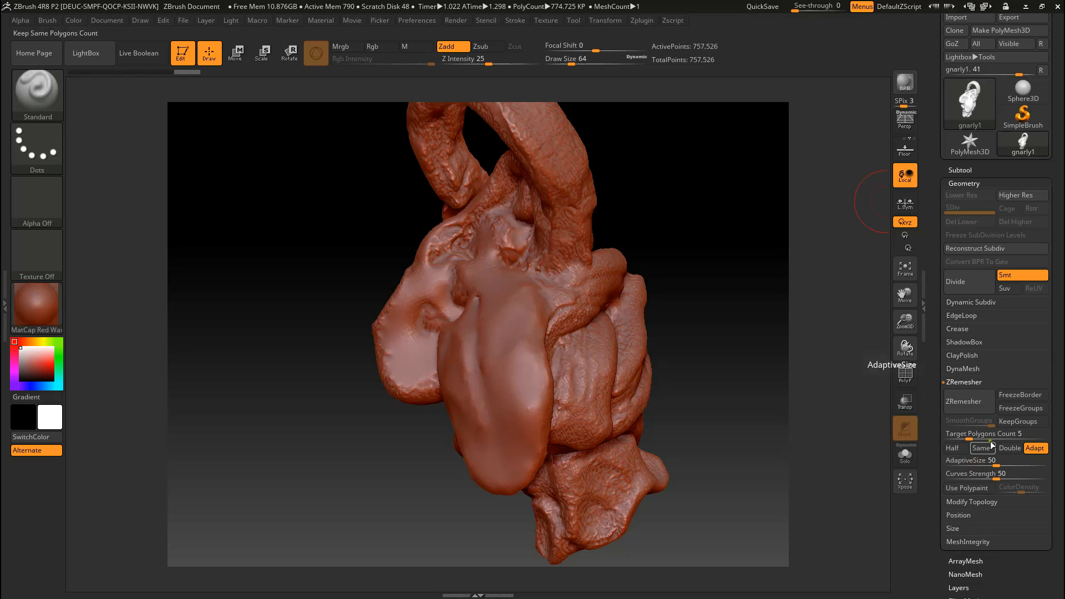
pyautogui.moveTo(734, 330); pyautogui.dragTo(670, 297)
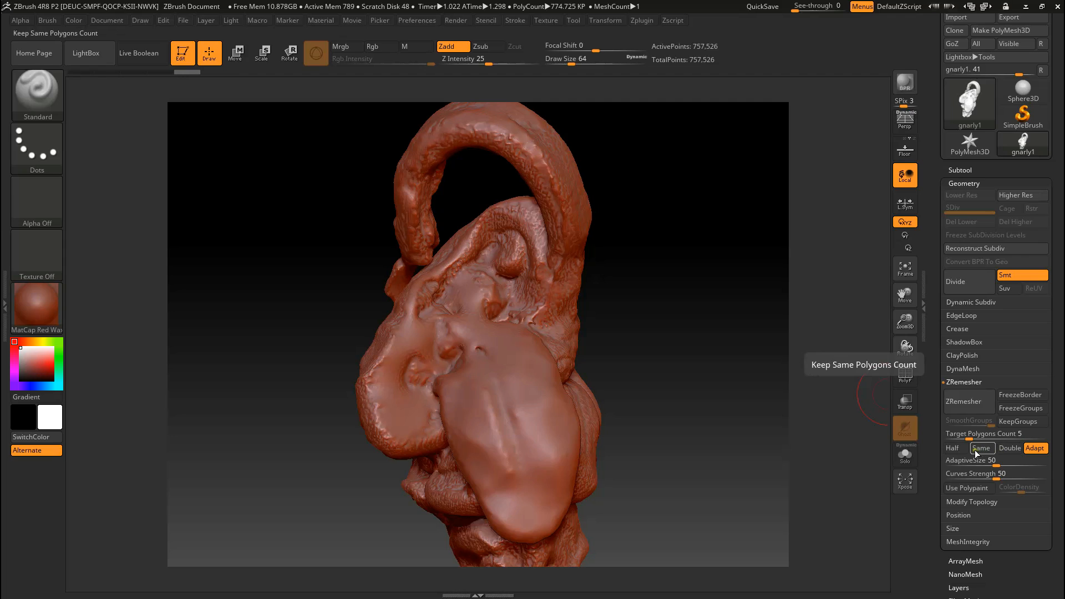
pyautogui.moveTo(968, 438); pyautogui.dragTo(963, 440)
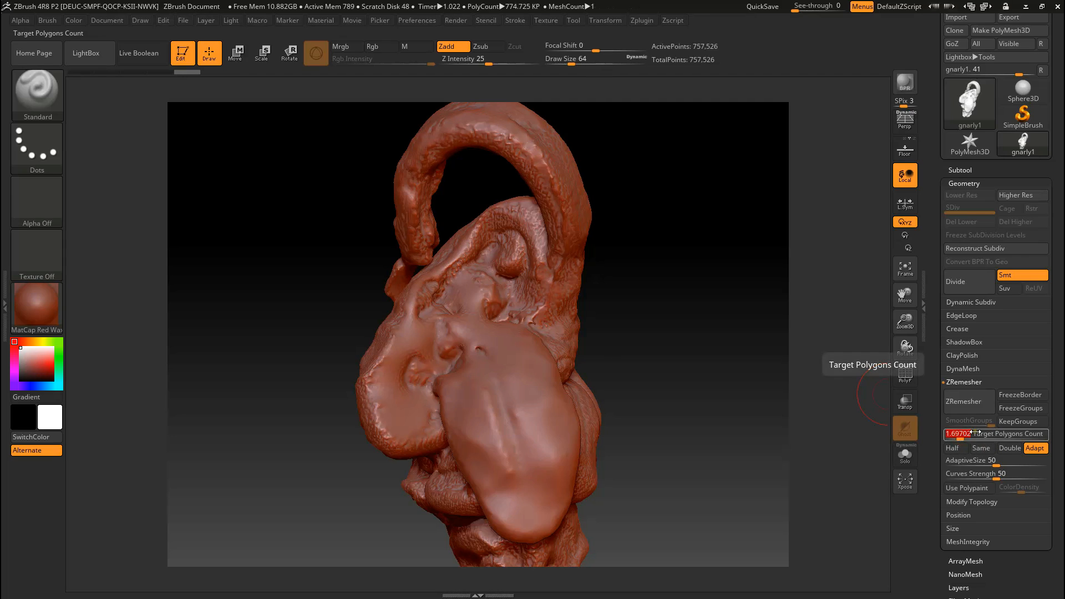
pyautogui.click(976, 408)
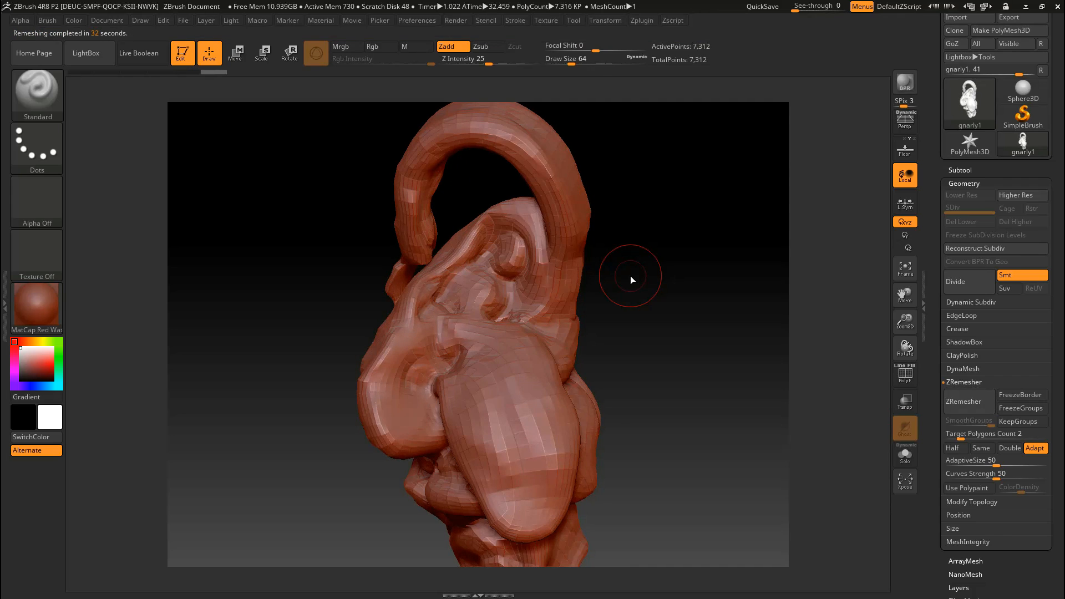
# Step: Examine the low-poly topology of the tongue, mouth and tail-like loop from several angles
pyautogui.moveTo(658, 333)
pyautogui.mouseDown()
pyautogui.moveTo(573, 323)
pyautogui.moveTo(705, 288)
pyautogui.mouseUp()
pyautogui.moveTo(643, 317)
pyautogui.mouseDown()
pyautogui.moveTo(666, 302)
pyautogui.moveTo(610, 292)
pyautogui.moveTo(395, 335)
pyautogui.mouseUp()
pyautogui.moveTo(495, 318); pyautogui.dragTo(476, 334, button='right')
pyautogui.moveTo(646, 278)
pyautogui.mouseDown(button='right')
pyautogui.moveTo(546, 306)
pyautogui.moveTo(601, 331)
pyautogui.moveTo(609, 289)
pyautogui.moveTo(566, 294)
pyautogui.moveTo(651, 299)
pyautogui.mouseUp(button='right')
pyautogui.moveTo(568, 293)
pyautogui.mouseDown(button='right')
pyautogui.moveTo(649, 263)
pyautogui.moveTo(575, 288)
pyautogui.moveTo(571, 252)
pyautogui.moveTo(613, 256)
pyautogui.moveTo(554, 267)
pyautogui.moveTo(713, 202)
pyautogui.mouseUp(button='right')
pyautogui.scroll(2, 946, 222)
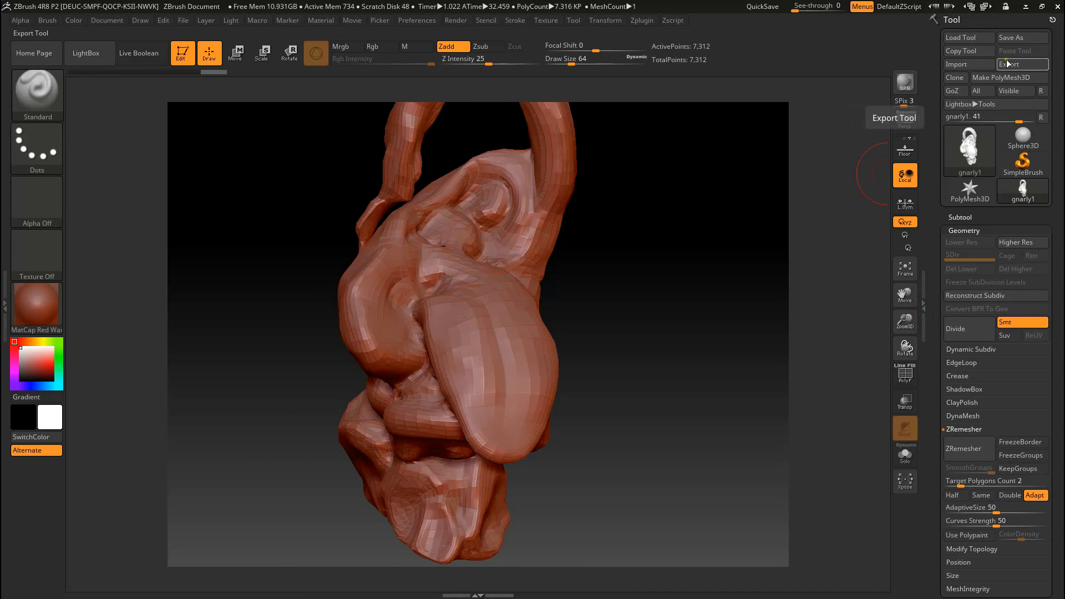
pyautogui.moveTo(680, 304)
pyautogui.mouseDown(button='right')
pyautogui.moveTo(646, 325)
pyautogui.moveTo(659, 328)
pyautogui.moveTo(651, 240)
pyautogui.moveTo(732, 228)
pyautogui.moveTo(658, 253)
pyautogui.mouseUp(button='right')
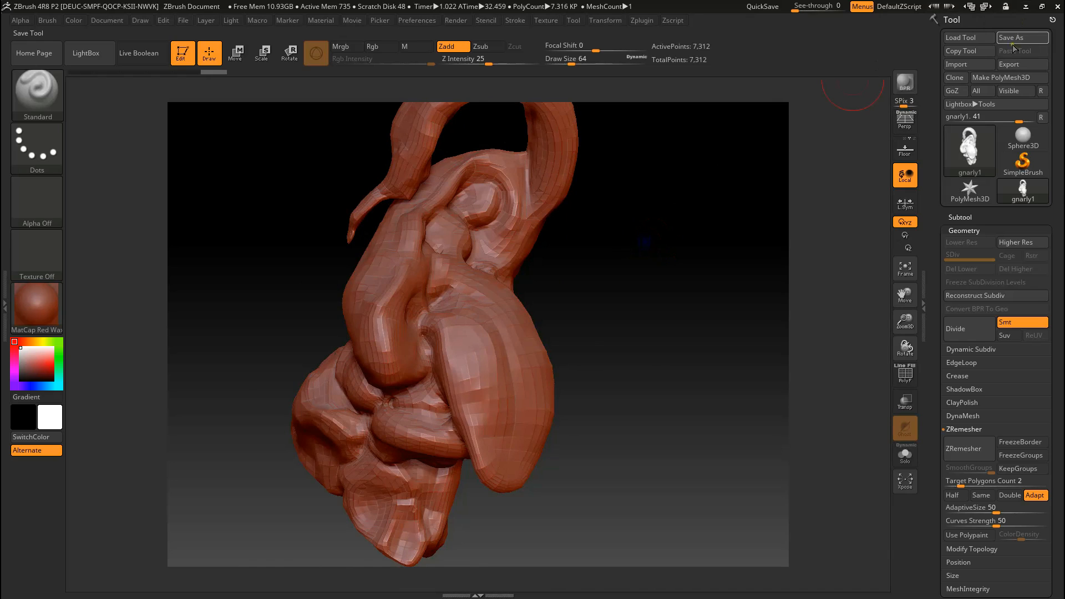
# Step: Export the low-poly creature to the Desktop in OBJ format as gnarly1_Low
pyautogui.click(1007, 64)
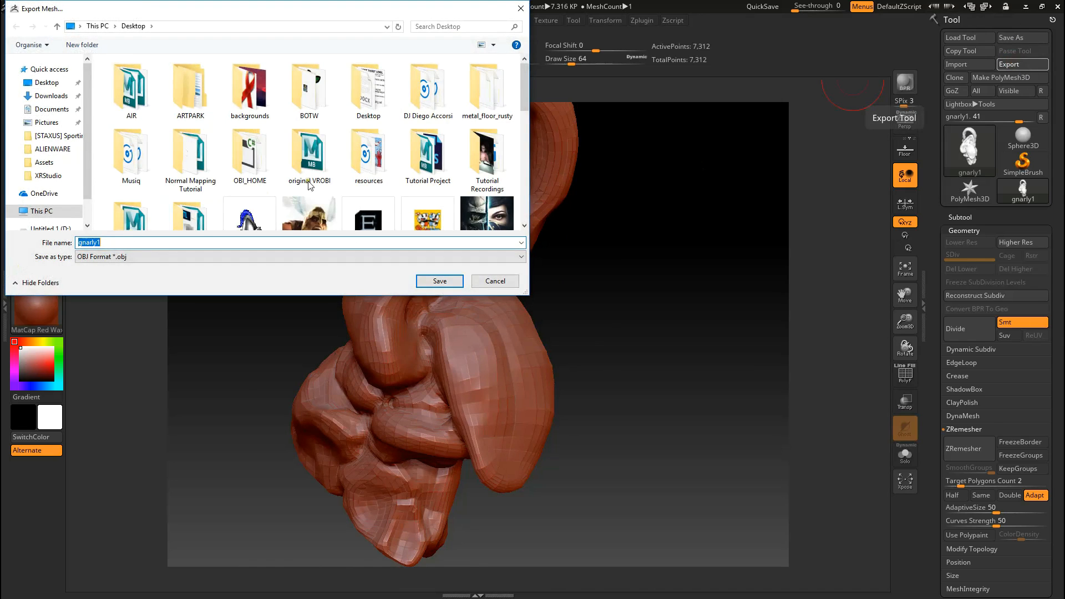
pyautogui.moveTo(523, 80); pyautogui.dragTo(513, 224)
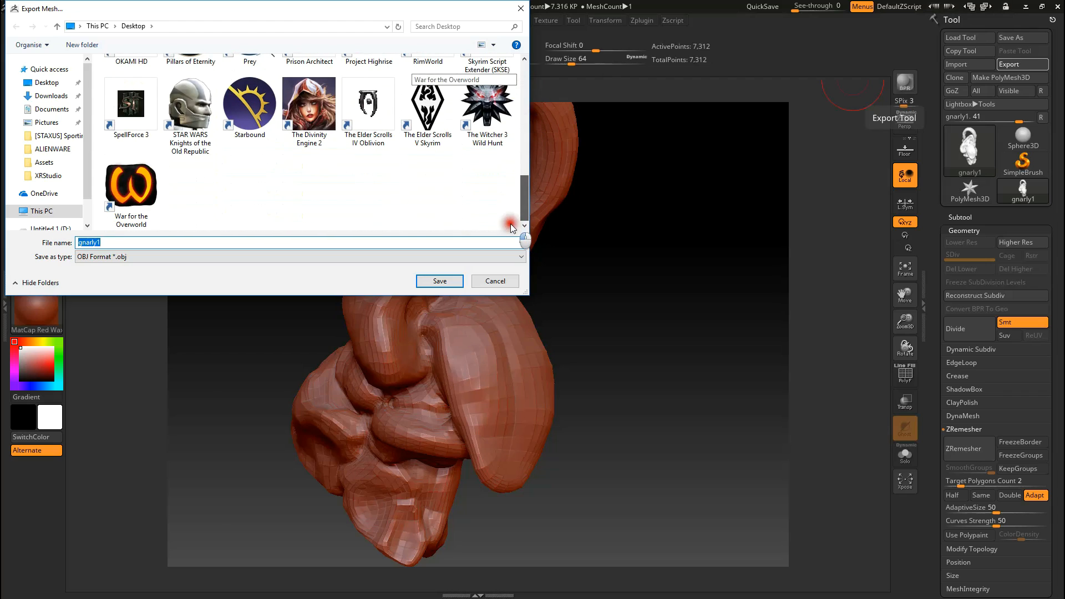
pyautogui.click(110, 244)
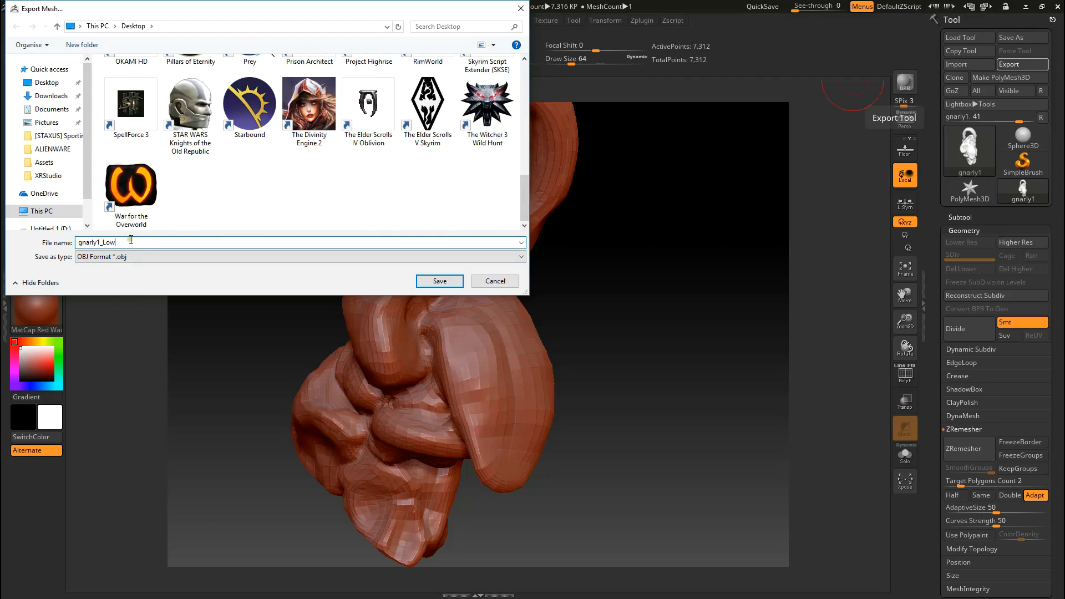
pyautogui.click(438, 281)
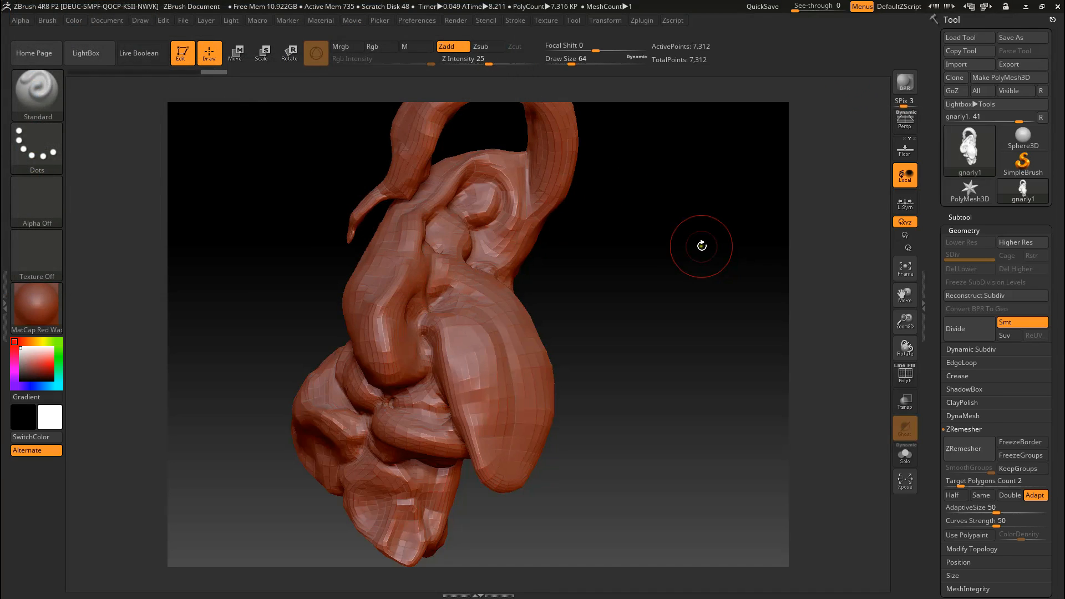
pyautogui.moveTo(696, 284)
pyautogui.mouseDown()
pyautogui.moveTo(647, 287)
pyautogui.moveTo(599, 244)
pyautogui.moveTo(645, 212)
pyautogui.moveTo(461, 105)
pyautogui.mouseUp()
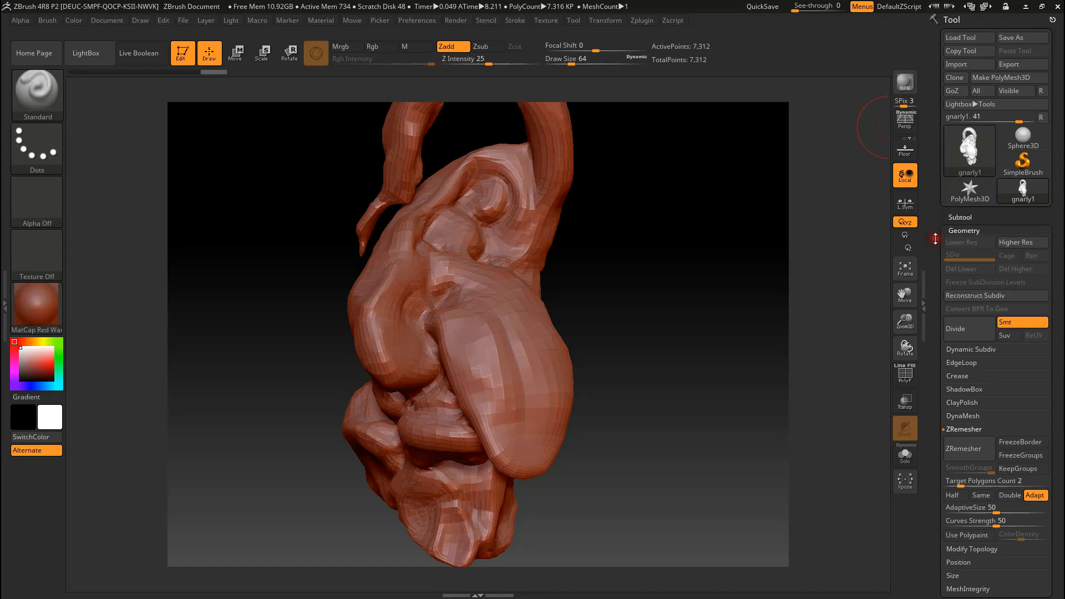
# Step: Open the Subtool list, leave edit mode for the creature and clear the canvas
pyautogui.moveTo(935, 232)
pyautogui.mouseDown()
pyautogui.moveTo(934, 214)
pyautogui.moveTo(935, 245)
pyautogui.mouseUp()
pyautogui.click(960, 198)
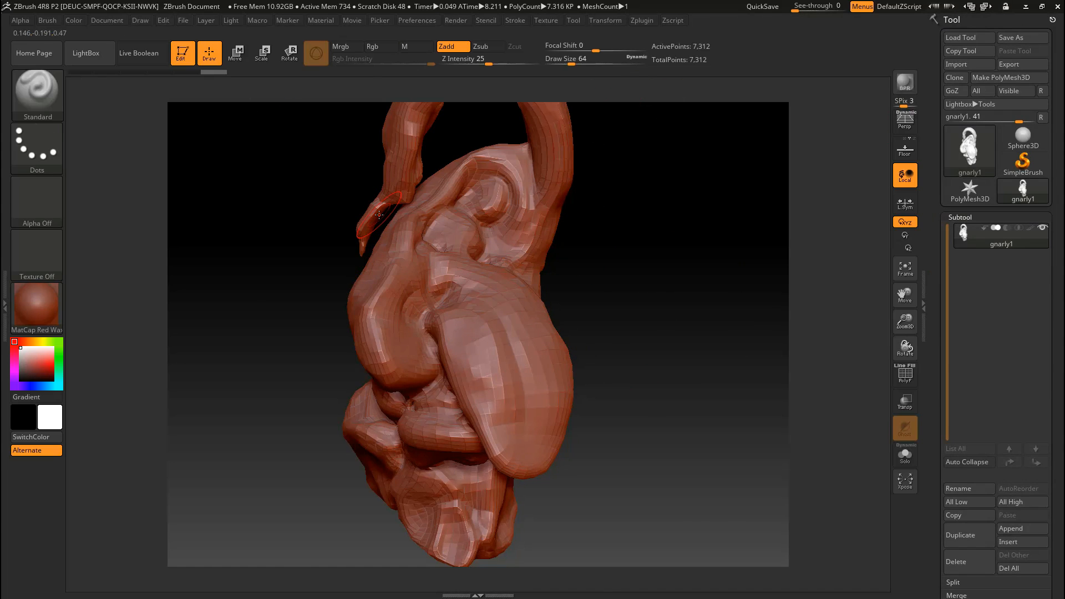
pyautogui.click(188, 54)
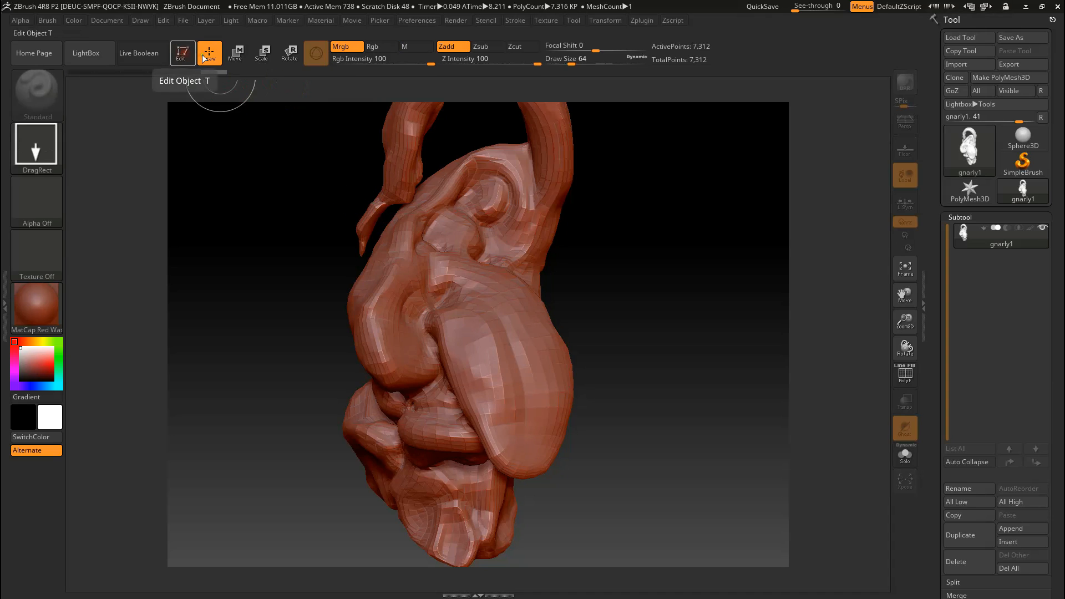
pyautogui.hotkey('ctrl', 'n')
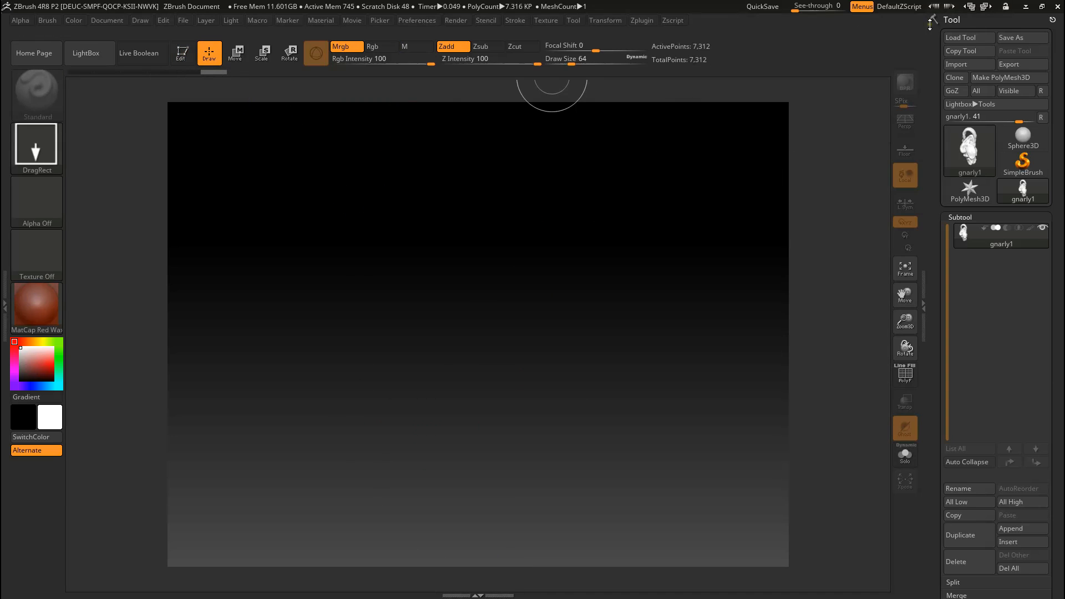
# Step: Import the low-poly gnarly1_Low model, draw it large on the empty canvas and make it editable
pyautogui.click(955, 63)
pyautogui.moveTo(525, 89); pyautogui.dragTo(538, 169)
pyautogui.doubleClick(274, 84)
pyautogui.moveTo(456, 303)
pyautogui.mouseDown()
pyautogui.moveTo(440, 597)
pyautogui.moveTo(467, 597)
pyautogui.mouseUp()
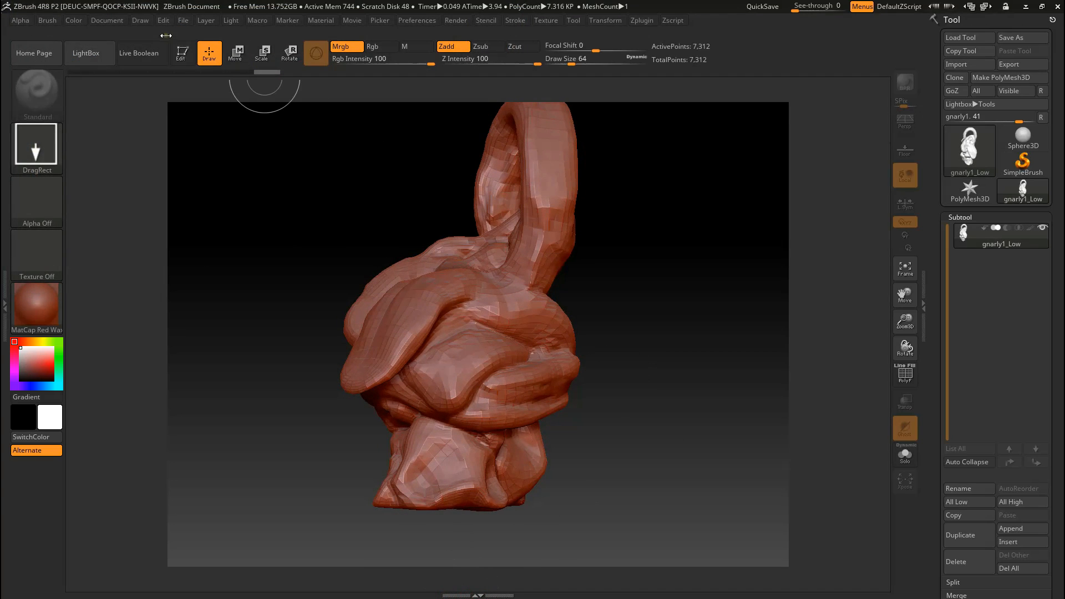
pyautogui.click(187, 53)
pyautogui.moveTo(657, 371)
pyautogui.mouseDown()
pyautogui.moveTo(651, 411)
pyautogui.moveTo(623, 404)
pyautogui.moveTo(744, 405)
pyautogui.moveTo(623, 404)
pyautogui.moveTo(551, 374)
pyautogui.moveTo(464, 368)
pyautogui.moveTo(416, 374)
pyautogui.moveTo(429, 403)
pyautogui.mouseUp()
pyautogui.moveTo(629, 232)
pyautogui.mouseDown()
pyautogui.moveTo(625, 288)
pyautogui.moveTo(656, 297)
pyautogui.moveTo(611, 316)
pyautogui.moveTo(708, 292)
pyautogui.moveTo(617, 294)
pyautogui.moveTo(616, 283)
pyautogui.mouseUp()
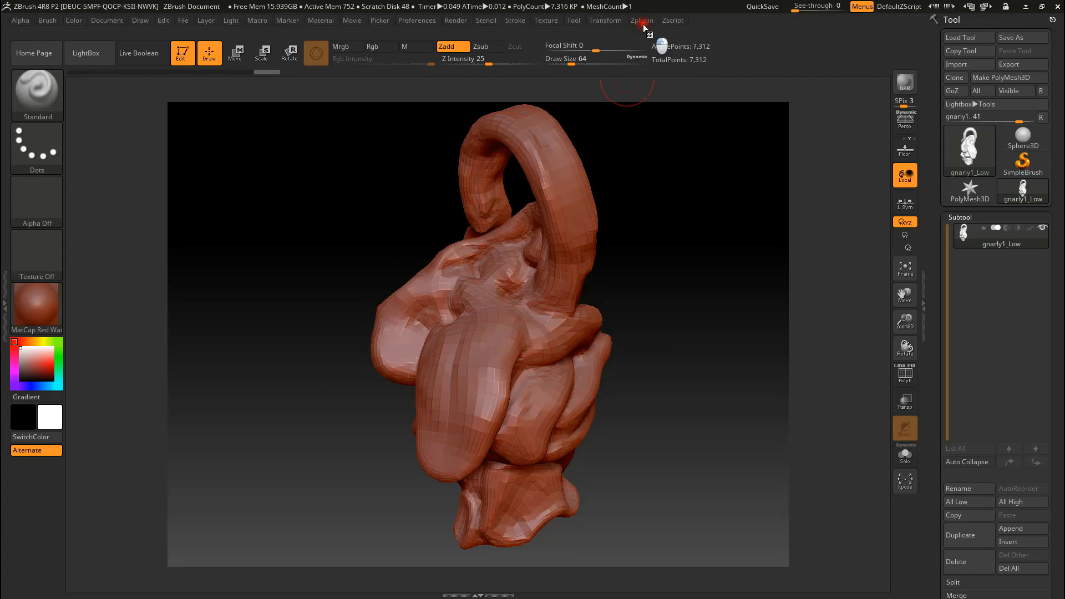
# Step: Enable control painting in UV Master for the low-poly creature
pyautogui.click(642, 20)
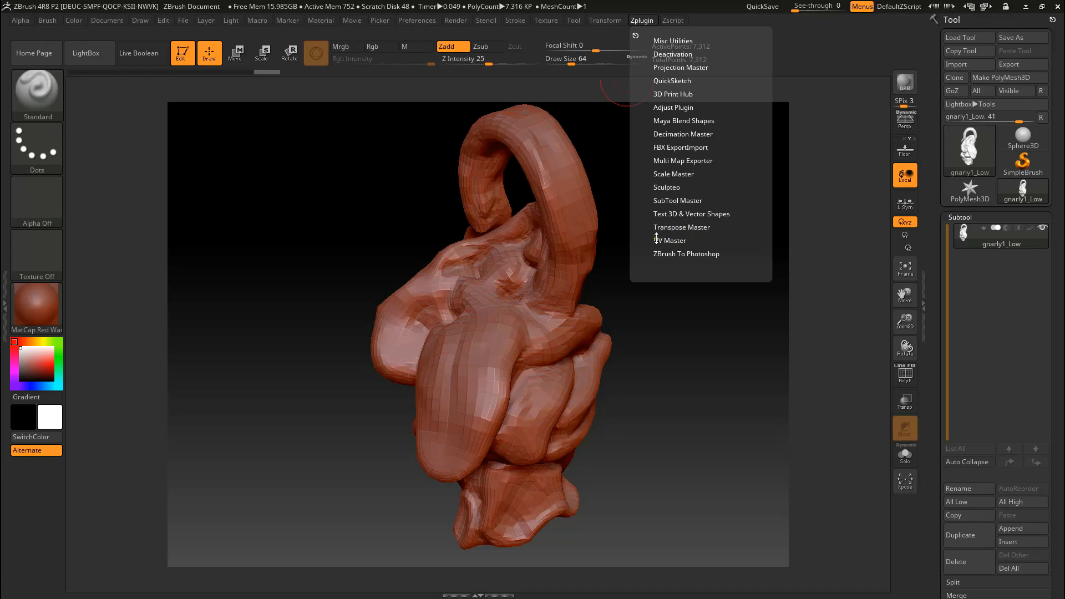
pyautogui.click(684, 240)
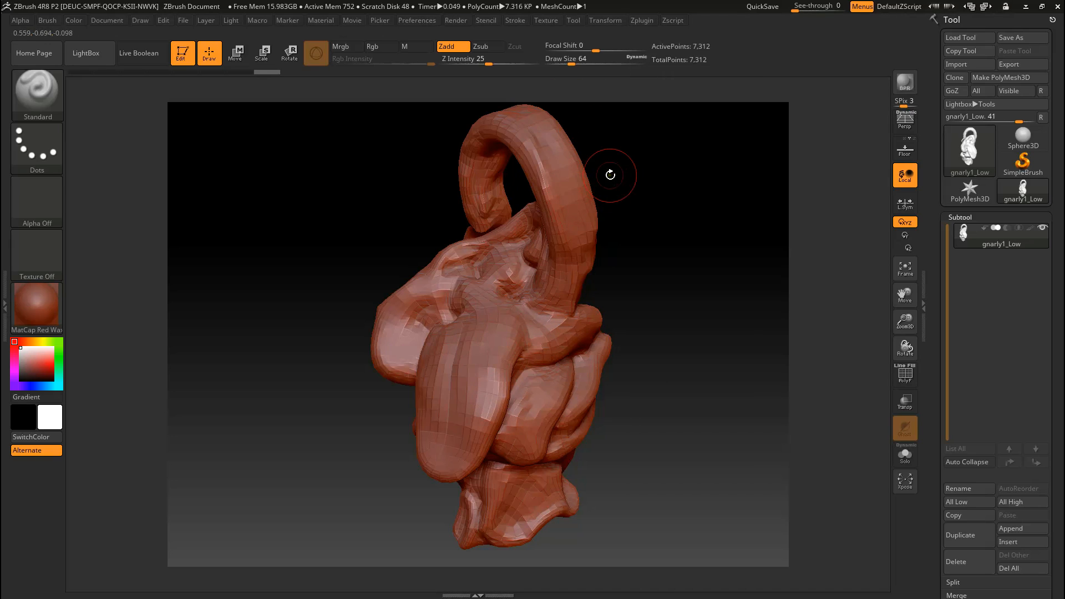
pyautogui.click(630, 20)
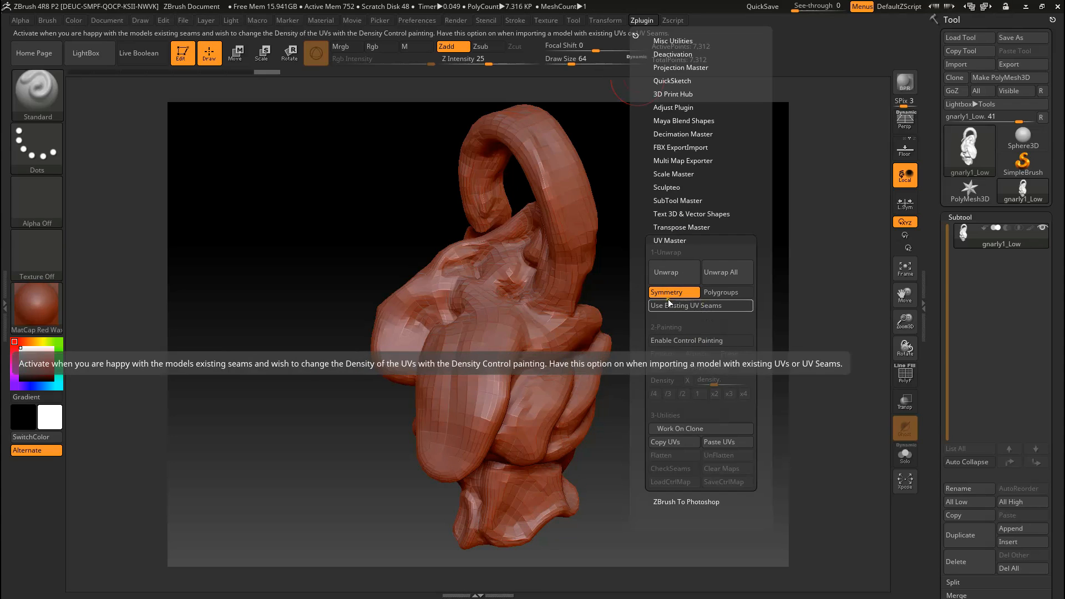
pyautogui.click(673, 340)
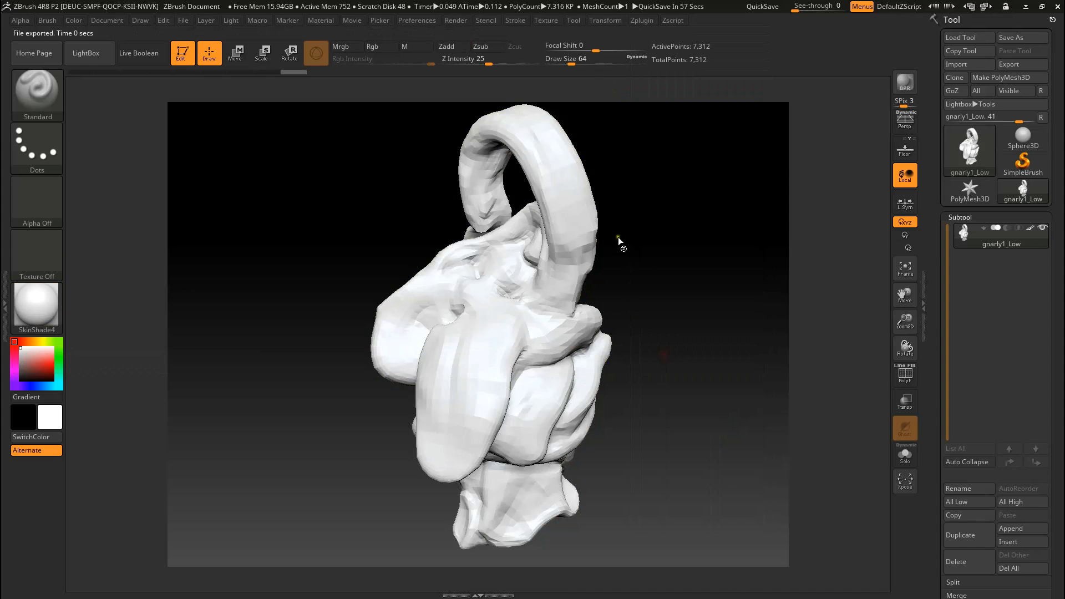
# Step: Paint red Protect areas over the creature's tongue, mouth and face to keep UV seams away
pyautogui.moveTo(469, 336)
pyautogui.mouseDown()
pyautogui.moveTo(452, 358)
pyautogui.moveTo(452, 439)
pyautogui.moveTo(446, 360)
pyautogui.mouseUp()
pyautogui.moveTo(644, 324); pyautogui.dragTo(601, 423)
pyautogui.moveTo(432, 313)
pyautogui.mouseDown()
pyautogui.moveTo(435, 349)
pyautogui.moveTo(416, 322)
pyautogui.moveTo(415, 397)
pyautogui.moveTo(425, 382)
pyautogui.moveTo(439, 447)
pyautogui.moveTo(471, 402)
pyautogui.moveTo(483, 361)
pyautogui.moveTo(463, 291)
pyautogui.moveTo(422, 312)
pyautogui.mouseUp()
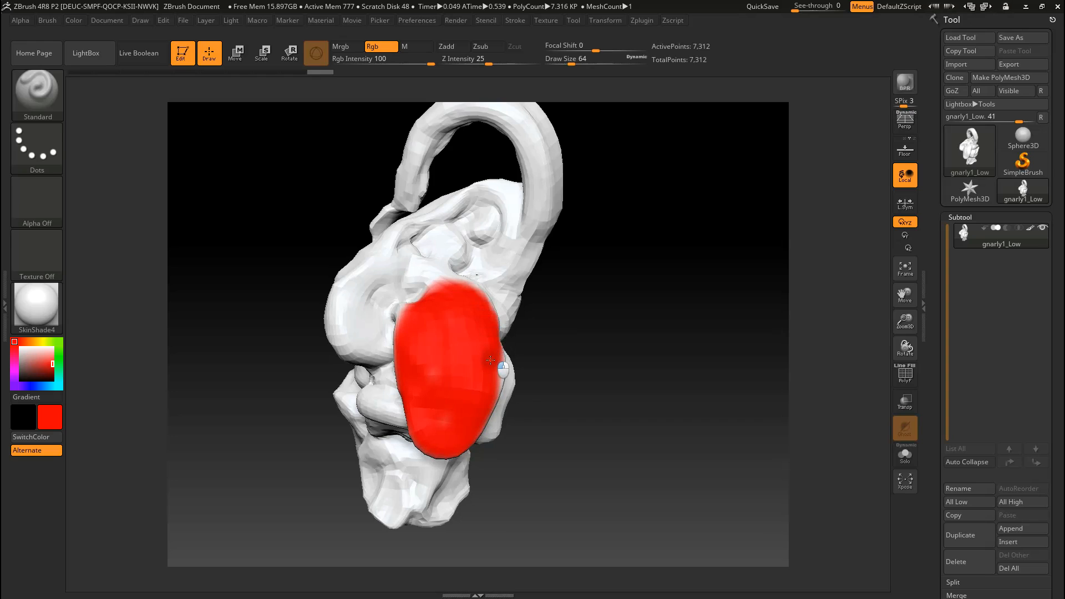
pyautogui.moveTo(537, 356)
pyautogui.mouseDown()
pyautogui.moveTo(510, 340)
pyautogui.moveTo(523, 321)
pyautogui.moveTo(467, 355)
pyautogui.moveTo(451, 406)
pyautogui.mouseUp()
pyautogui.moveTo(481, 283); pyautogui.dragTo(524, 283, button='right')
pyautogui.moveTo(465, 244)
pyautogui.mouseDown()
pyautogui.moveTo(418, 299)
pyautogui.moveTo(380, 264)
pyautogui.moveTo(405, 286)
pyautogui.moveTo(360, 283)
pyautogui.moveTo(335, 311)
pyautogui.moveTo(448, 286)
pyautogui.moveTo(493, 207)
pyautogui.moveTo(377, 280)
pyautogui.moveTo(495, 215)
pyautogui.moveTo(515, 183)
pyautogui.moveTo(481, 284)
pyautogui.moveTo(527, 241)
pyautogui.mouseUp()
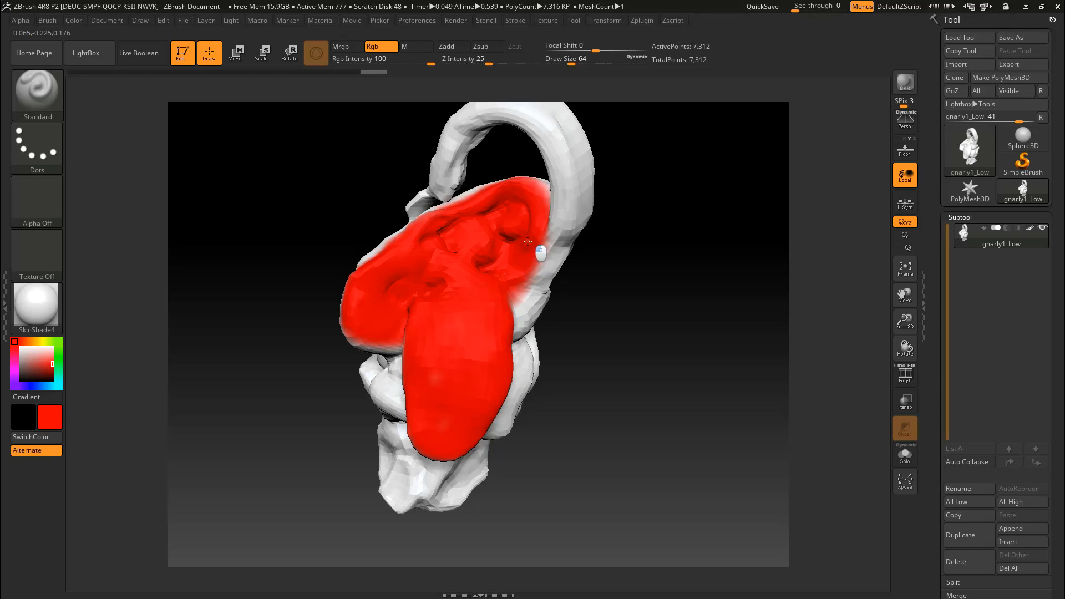
pyautogui.moveTo(526, 205)
pyautogui.mouseDown()
pyautogui.moveTo(533, 300)
pyautogui.moveTo(564, 210)
pyautogui.moveTo(559, 143)
pyautogui.moveTo(497, 121)
pyautogui.moveTo(447, 164)
pyautogui.moveTo(435, 197)
pyautogui.mouseUp()
# Step: Paint red Protect areas over the front, sides and back of the creature's neck base
pyautogui.moveTo(587, 401)
pyautogui.mouseDown()
pyautogui.moveTo(562, 365)
pyautogui.moveTo(532, 356)
pyautogui.moveTo(413, 370)
pyautogui.moveTo(437, 350)
pyautogui.mouseUp()
pyautogui.moveTo(415, 466)
pyautogui.mouseDown()
pyautogui.moveTo(388, 444)
pyautogui.moveTo(451, 482)
pyautogui.mouseUp()
pyautogui.moveTo(583, 373)
pyautogui.mouseDown()
pyautogui.moveTo(517, 424)
pyautogui.moveTo(519, 449)
pyautogui.moveTo(537, 420)
pyautogui.moveTo(528, 424)
pyautogui.mouseUp()
pyautogui.moveTo(582, 355)
pyautogui.mouseDown(button='right')
pyautogui.moveTo(549, 335)
pyautogui.moveTo(529, 339)
pyautogui.mouseUp(button='right')
pyautogui.moveTo(539, 416)
pyautogui.mouseDown()
pyautogui.moveTo(513, 432)
pyautogui.moveTo(555, 410)
pyautogui.mouseUp()
pyautogui.moveTo(555, 410); pyautogui.dragTo(504, 346, button='right')
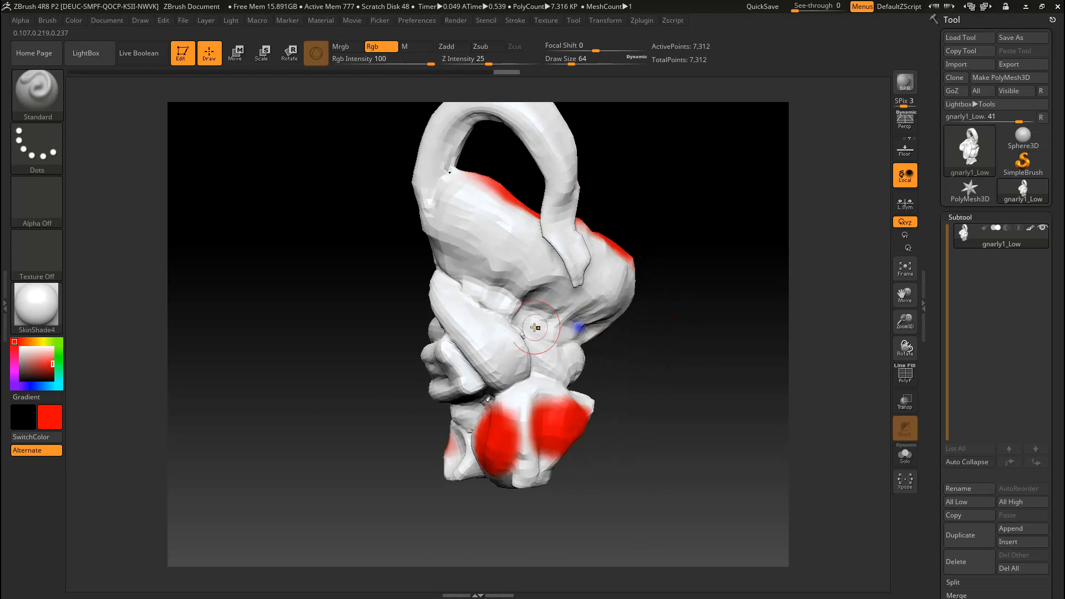
# Step: Paint red Protect areas along the tail-like loop and the side folds behind the tongue
pyautogui.moveTo(504, 346); pyautogui.dragTo(469, 333)
pyautogui.moveTo(452, 209)
pyautogui.mouseDown()
pyautogui.moveTo(487, 202)
pyautogui.moveTo(477, 191)
pyautogui.mouseUp()
pyautogui.moveTo(614, 325)
pyautogui.mouseDown(button='right')
pyautogui.moveTo(551, 311)
pyautogui.moveTo(526, 319)
pyautogui.mouseUp(button='right')
pyautogui.moveTo(463, 441)
pyautogui.mouseDown()
pyautogui.moveTo(448, 430)
pyautogui.moveTo(466, 439)
pyautogui.mouseUp()
pyautogui.moveTo(634, 254); pyautogui.dragTo(570, 86, button='right')
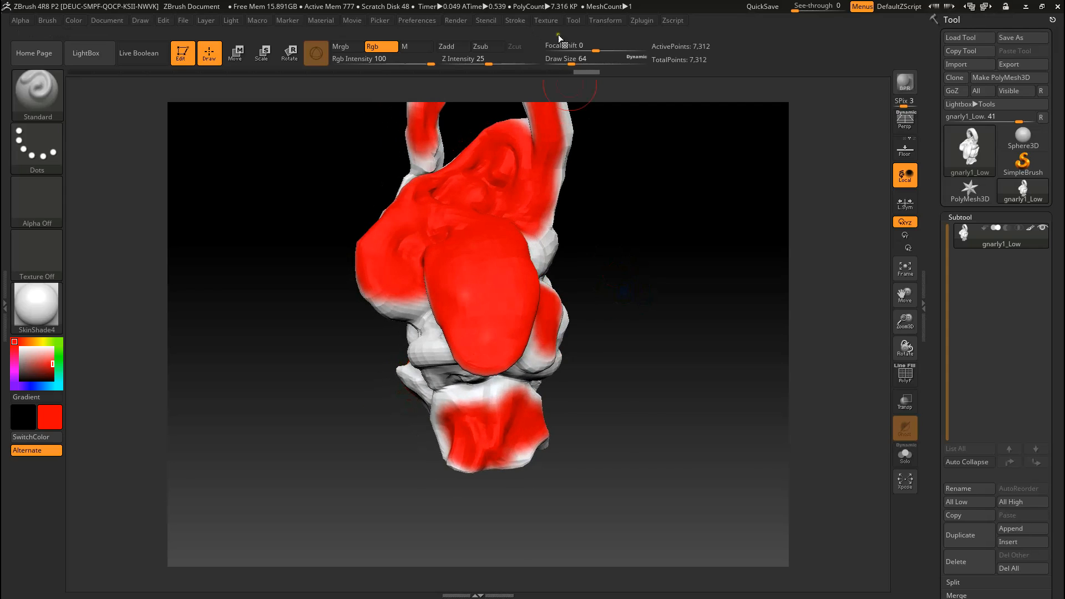
# Step: Switch control painting to Attract and paint blue seam areas in the creases at the back above the neck
pyautogui.click(633, 21)
pyautogui.click(685, 353)
pyautogui.moveTo(582, 313); pyautogui.dragTo(498, 337, button='right')
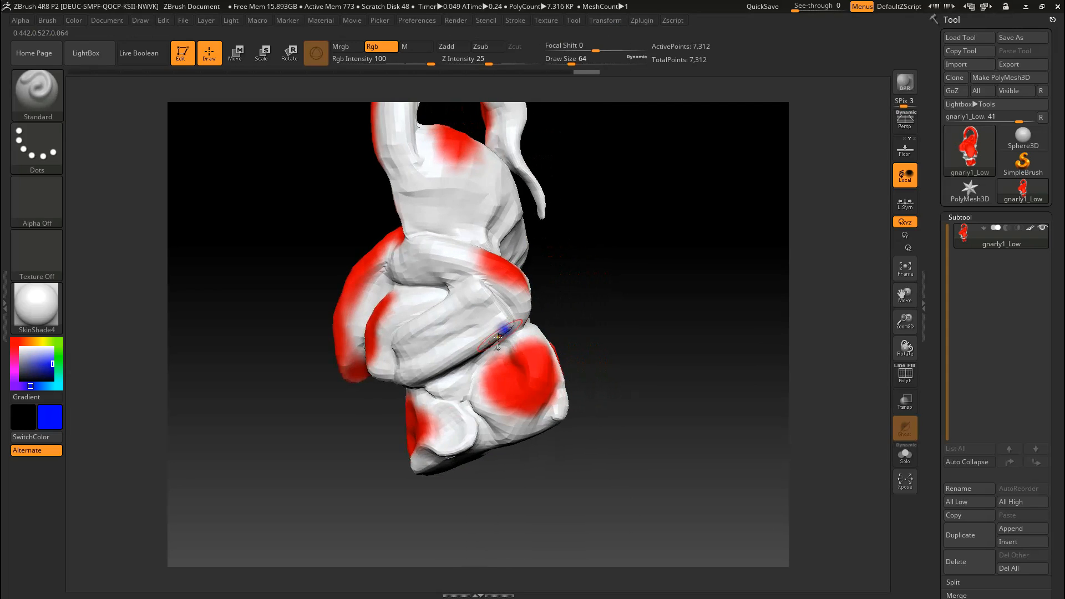
pyautogui.moveTo(423, 380); pyautogui.dragTo(518, 332)
pyautogui.moveTo(519, 333); pyautogui.dragTo(549, 282, button='right')
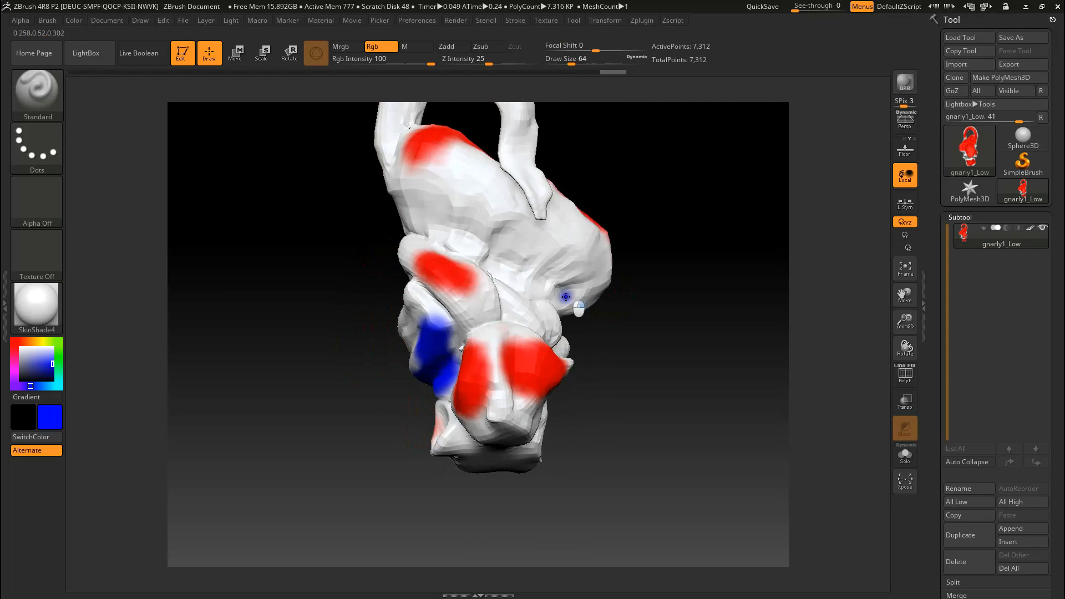
pyautogui.moveTo(408, 214); pyautogui.dragTo(606, 331)
# Step: Paint blue Attract areas under the jaw, along the folds above the neck and at the loop's base
pyautogui.moveTo(607, 331)
pyautogui.mouseDown(button='right')
pyautogui.moveTo(530, 319)
pyautogui.moveTo(542, 310)
pyautogui.mouseUp(button='right')
pyautogui.moveTo(438, 312)
pyautogui.mouseDown()
pyautogui.moveTo(463, 299)
pyautogui.moveTo(503, 310)
pyautogui.mouseUp()
pyautogui.moveTo(422, 209)
pyautogui.mouseDown(button='right')
pyautogui.moveTo(459, 250)
pyautogui.moveTo(359, 201)
pyautogui.moveTo(387, 208)
pyautogui.mouseUp(button='right')
pyautogui.moveTo(319, 183); pyautogui.dragTo(329, 208, button='right')
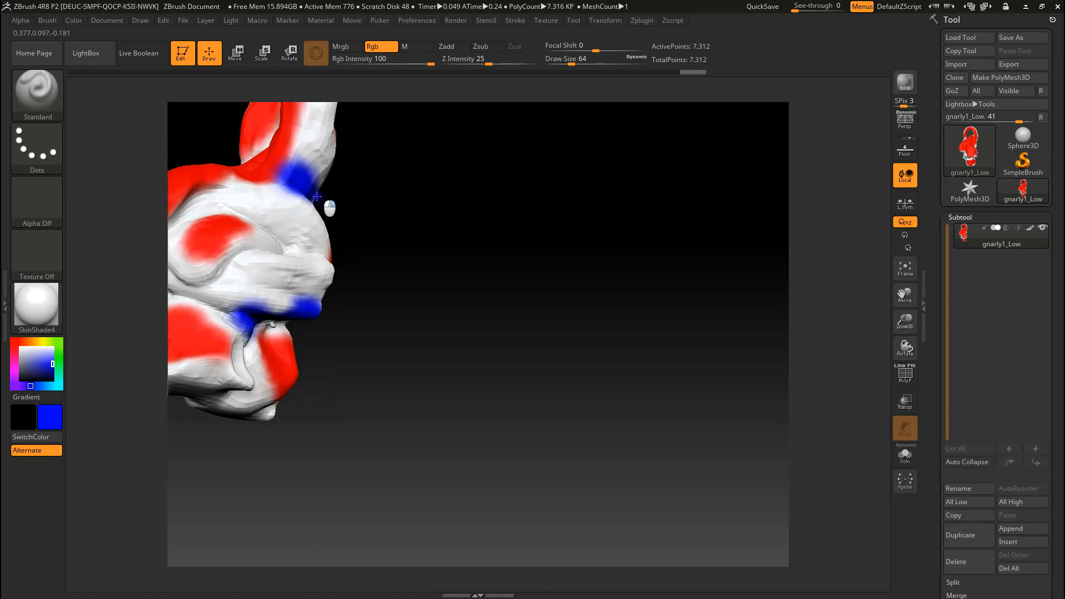
pyautogui.moveTo(413, 261); pyautogui.dragTo(603, 300, button='right')
pyautogui.moveTo(518, 248); pyautogui.dragTo(528, 222, button='right')
# Step: Unwrap the creature's UVs with UV Master, using Symmetry and the painted control areas
pyautogui.click(643, 20)
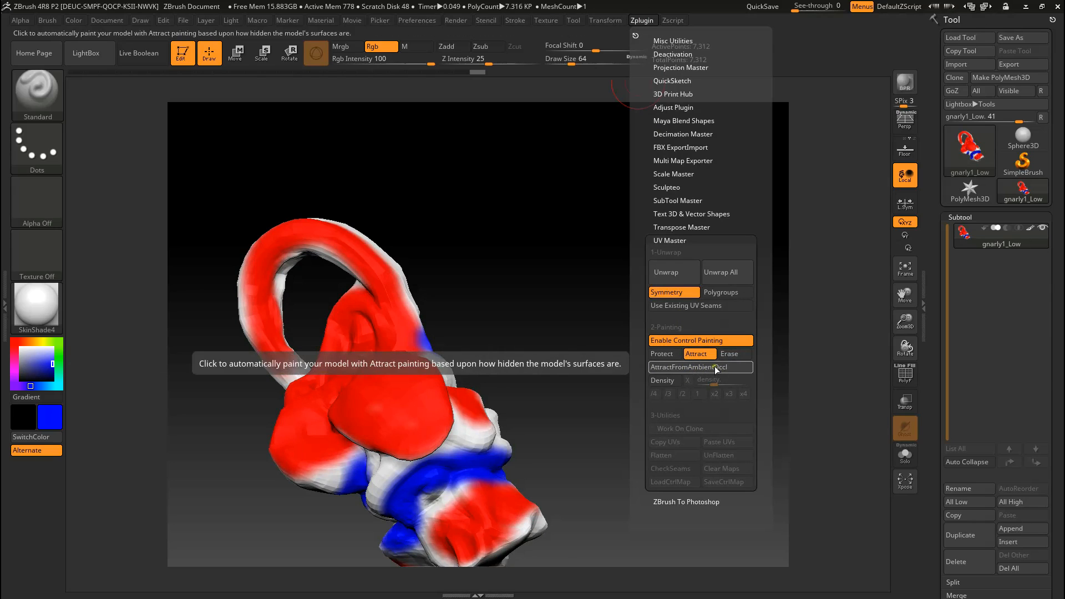
pyautogui.click(641, 21)
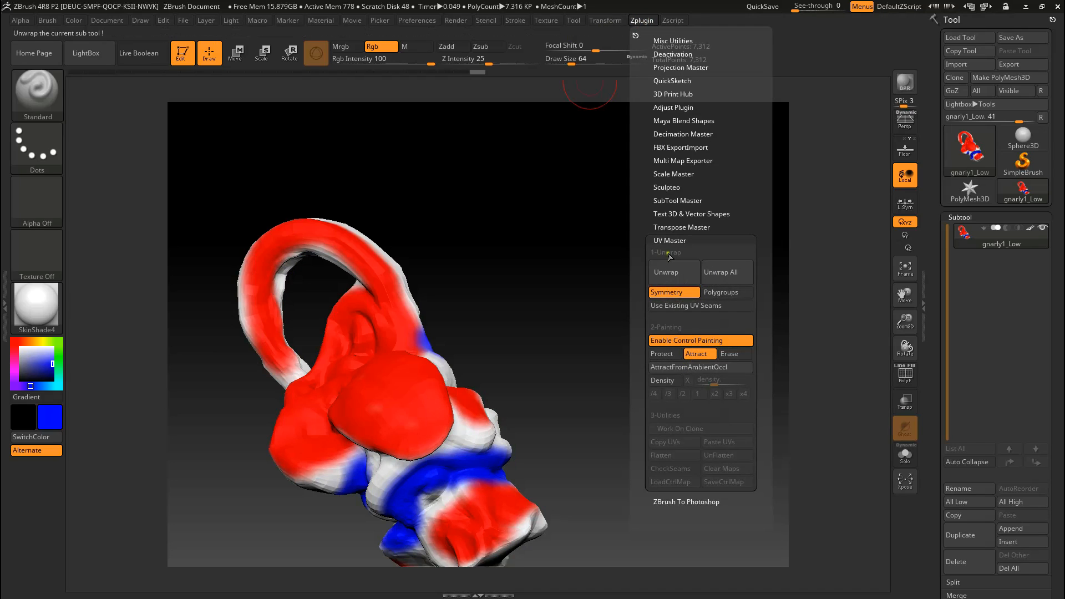
pyautogui.click(690, 278)
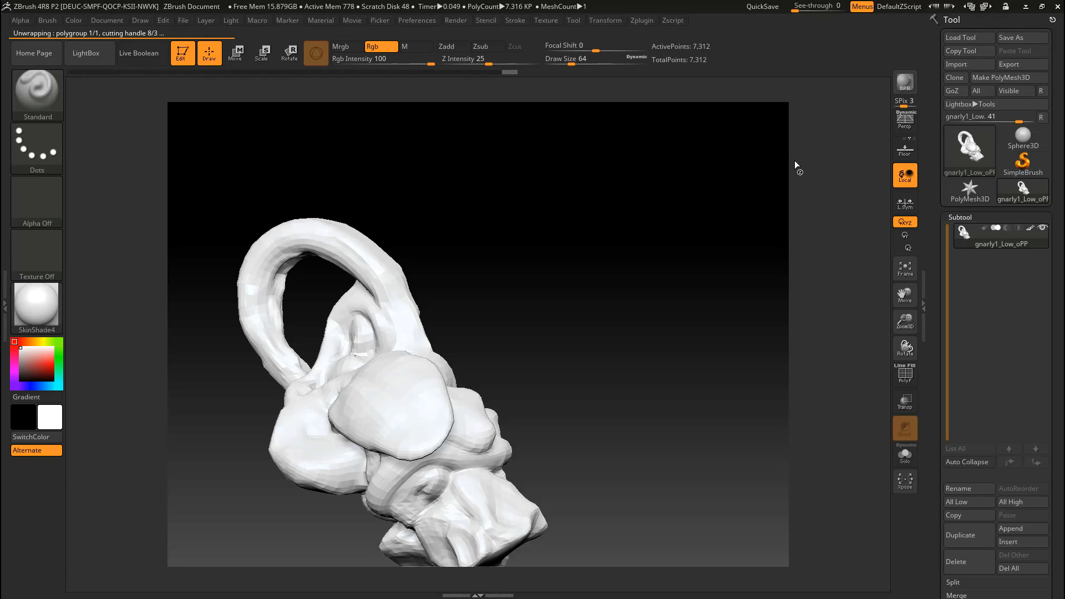
pyautogui.hotkey('alt', 'Tab')
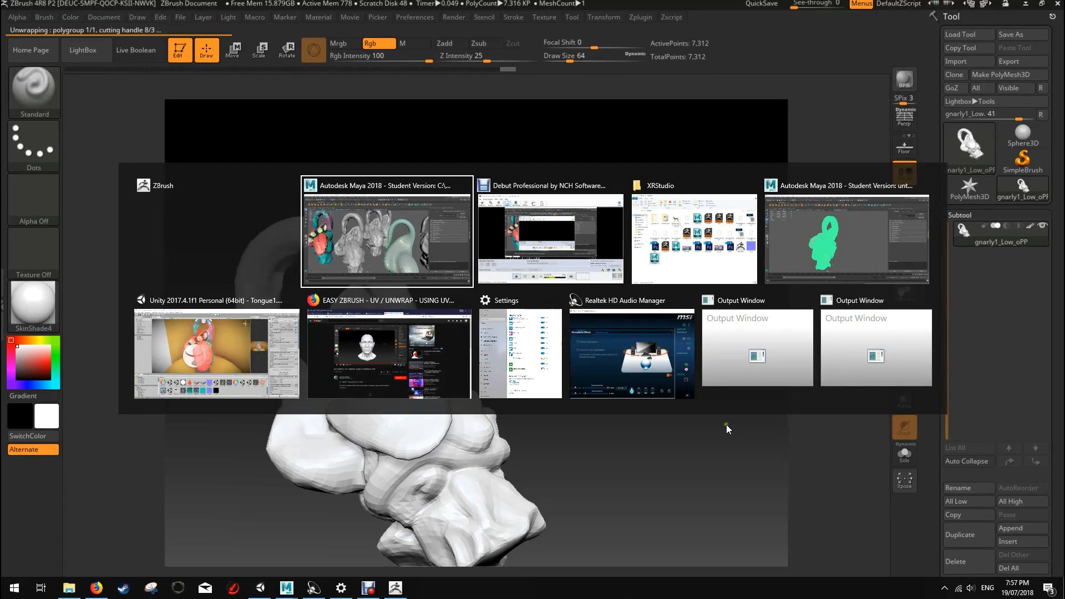
pyautogui.hotkey('alt', 'Tab')
pyautogui.hotkey('alt', 'Tab')
pyautogui.hotkey('alt', 'Tab')
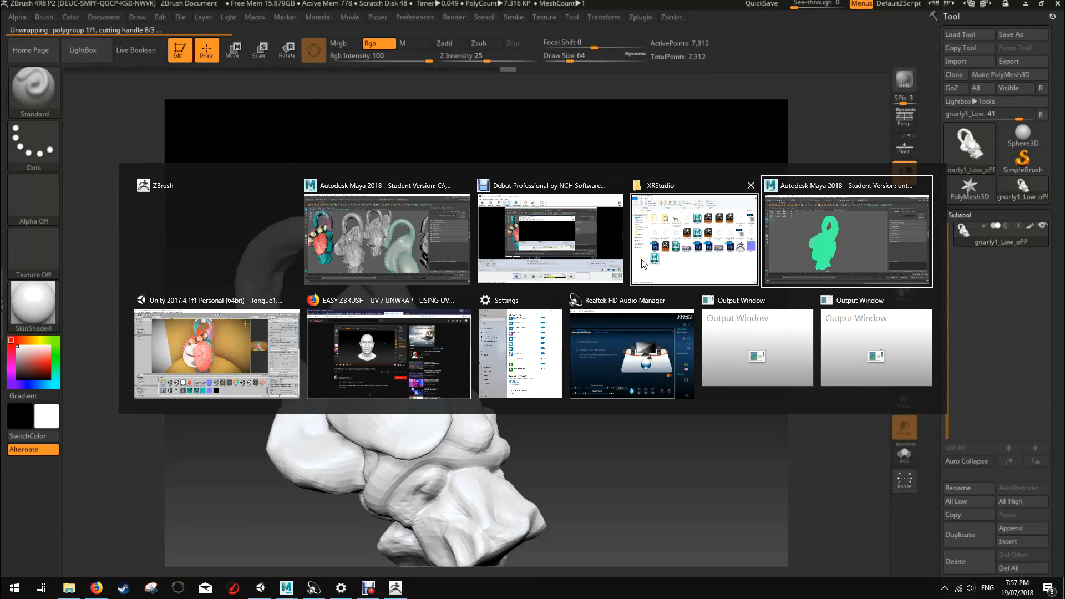
pyautogui.hotkey('alt', 'Tab')
pyautogui.hotkey('alt', 'Tab')
pyautogui.hotkey('alt', 'Tab')
pyautogui.hotkey('alt', 'Tab')
pyautogui.hotkey('alt', 'Tab')
pyautogui.hotkey('alt', 'Tab')
pyautogui.hotkey('alt', 'Tab')
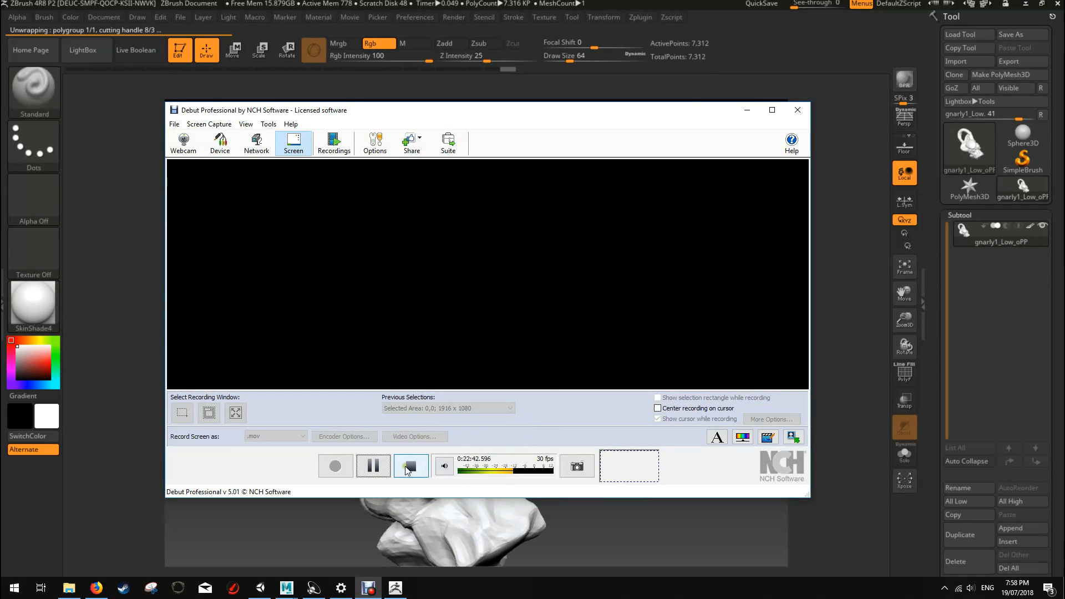
pyautogui.click(409, 467)
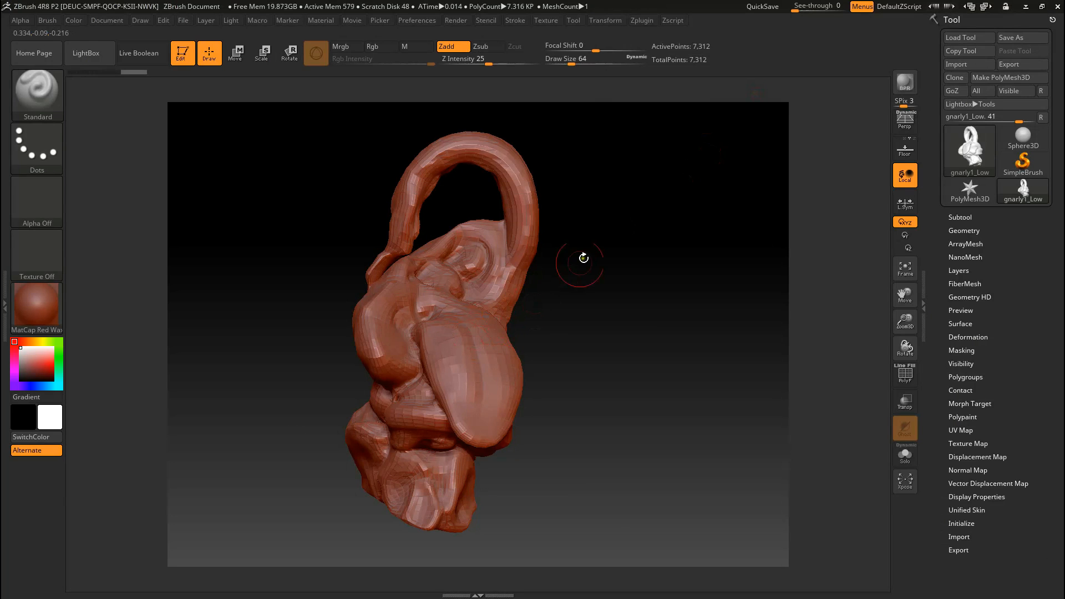
pyautogui.moveTo(674, 245)
pyautogui.mouseDown()
pyautogui.moveTo(668, 258)
pyautogui.moveTo(585, 268)
pyautogui.moveTo(623, 285)
pyautogui.moveTo(622, 269)
pyautogui.moveTo(630, 297)
pyautogui.moveTo(281, 348)
pyautogui.mouseUp()
pyautogui.moveTo(605, 403)
pyautogui.mouseDown()
pyautogui.moveTo(563, 423)
pyautogui.moveTo(660, 404)
pyautogui.moveTo(617, 409)
pyautogui.mouseUp()
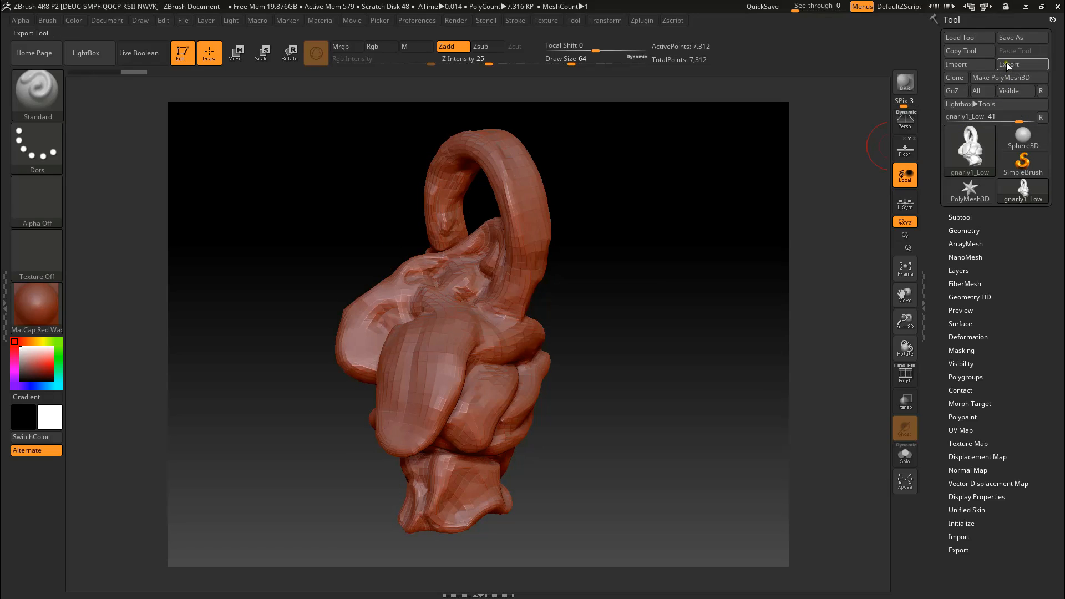
pyautogui.moveTo(713, 252)
pyautogui.mouseDown()
pyautogui.moveTo(658, 300)
pyautogui.moveTo(698, 280)
pyautogui.mouseUp()
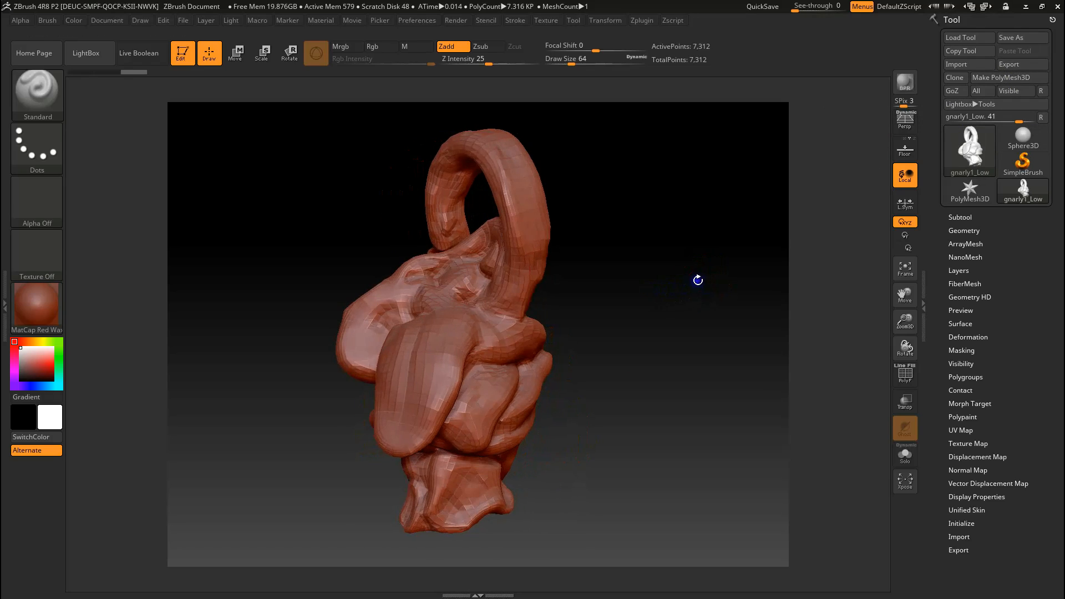
pyautogui.click(1008, 64)
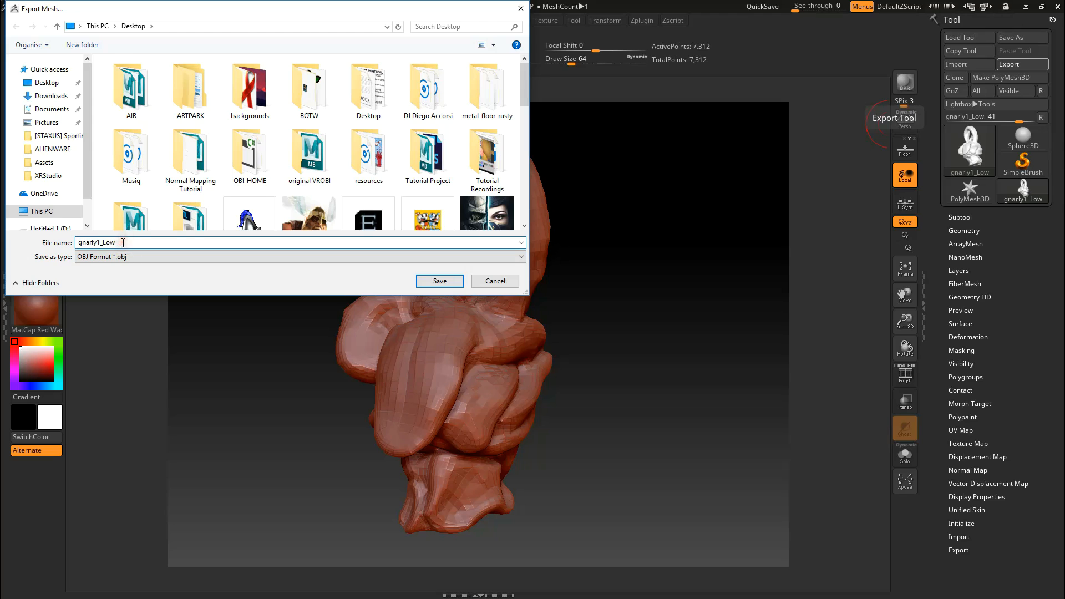
pyautogui.click(495, 280)
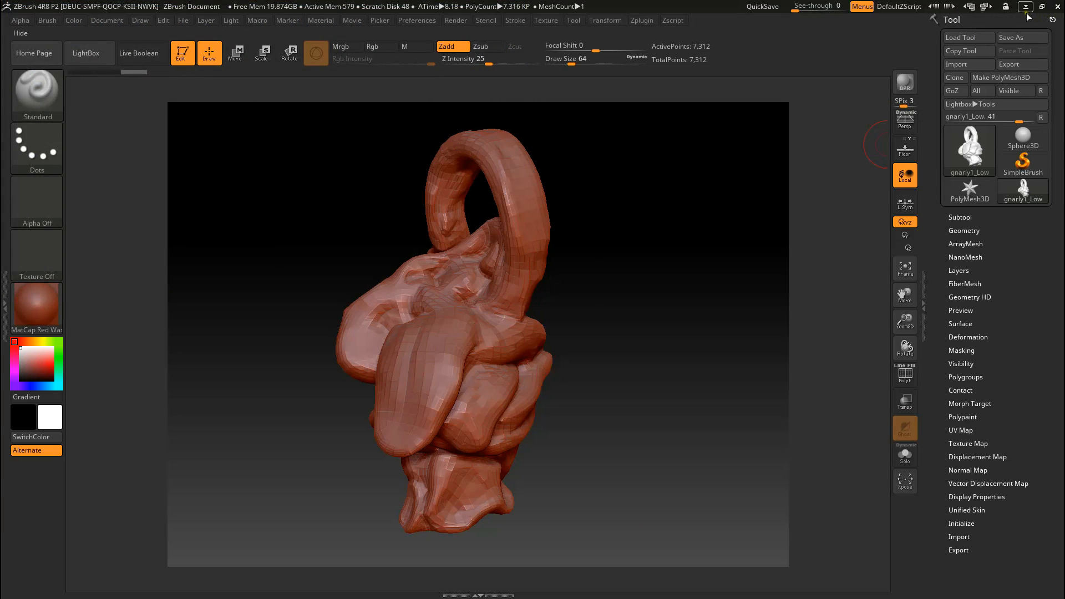
# Step: Switch to Maya, put the Hypergraph window away and delete the existing low-poly gnarly1_Low creature
pyautogui.click(1026, 11)
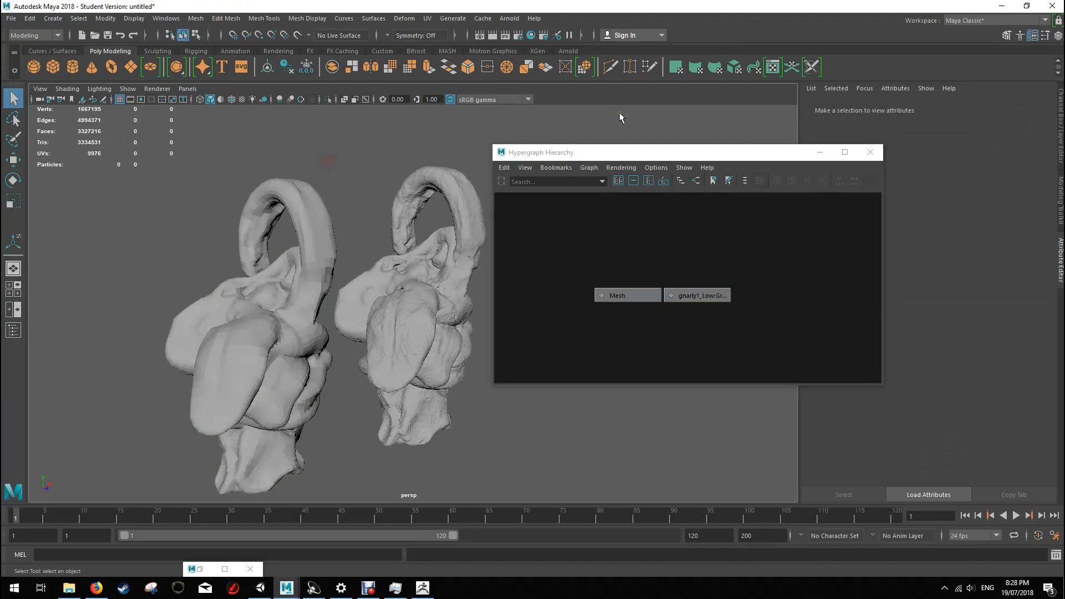
pyautogui.click(819, 153)
pyautogui.click(279, 420)
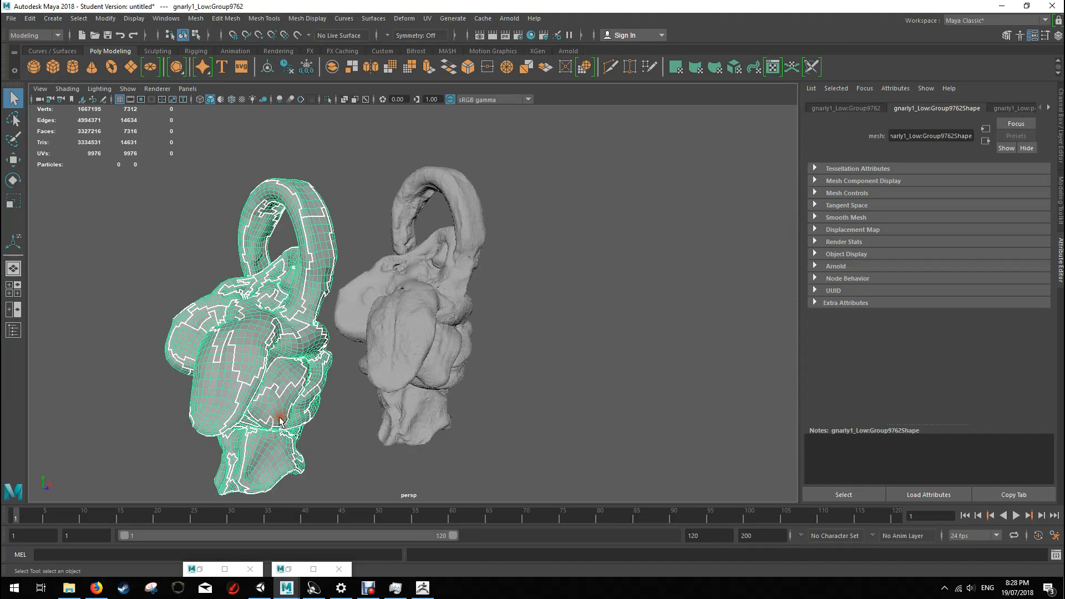
pyautogui.press('Delete')
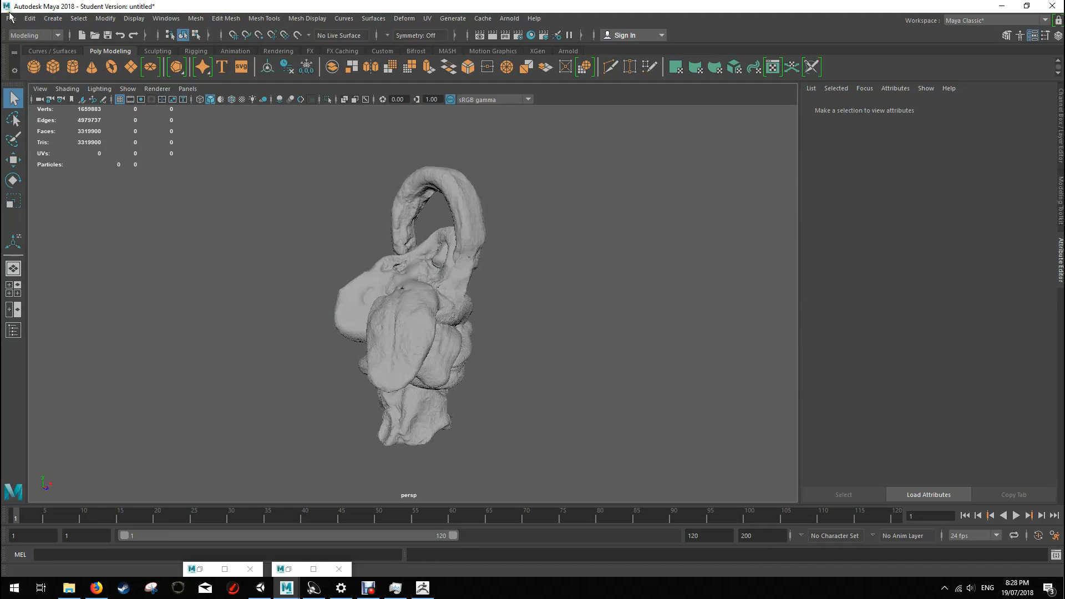
# Step: Import gnarly1_Low.OBJ from the Desktop into the scene and select the imported low-poly creature
pyautogui.click(11, 18)
pyautogui.moveTo(53, 154)
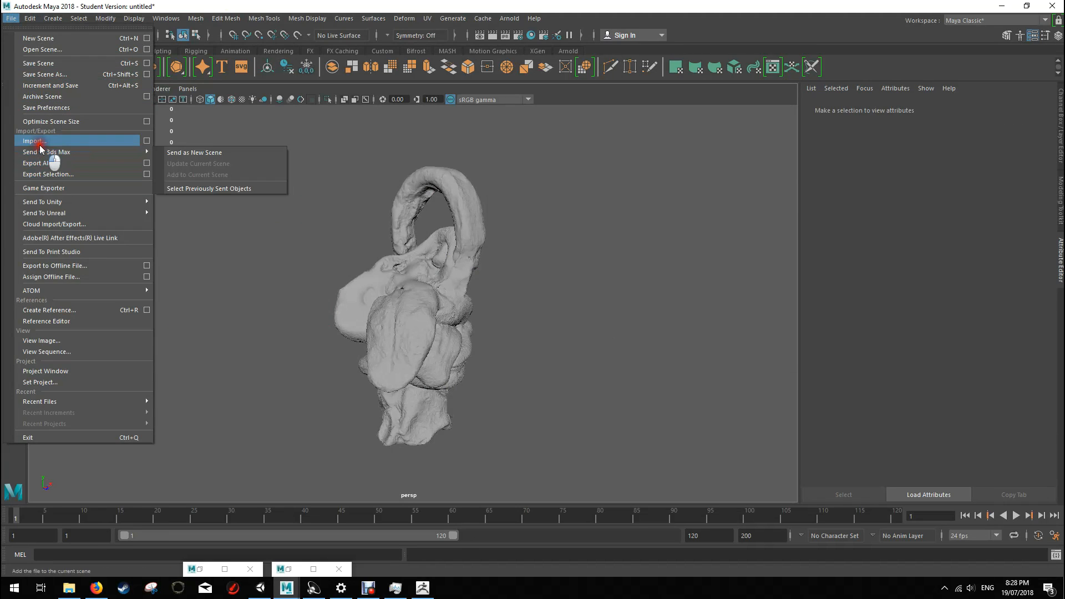
pyautogui.click(211, 160)
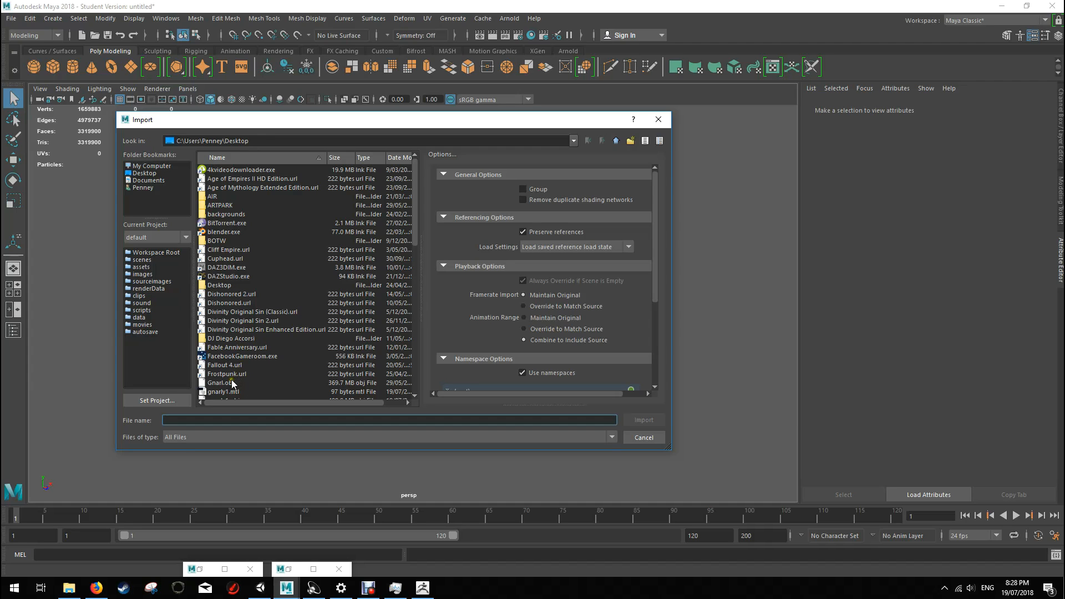
pyautogui.scroll(-3, 239, 355)
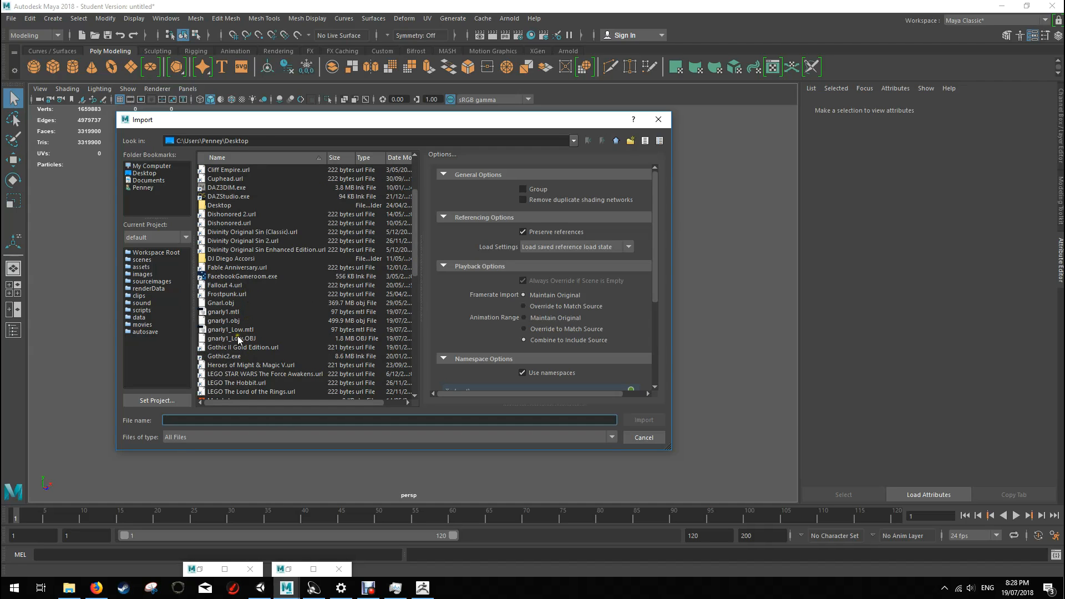
pyautogui.doubleClick(241, 338)
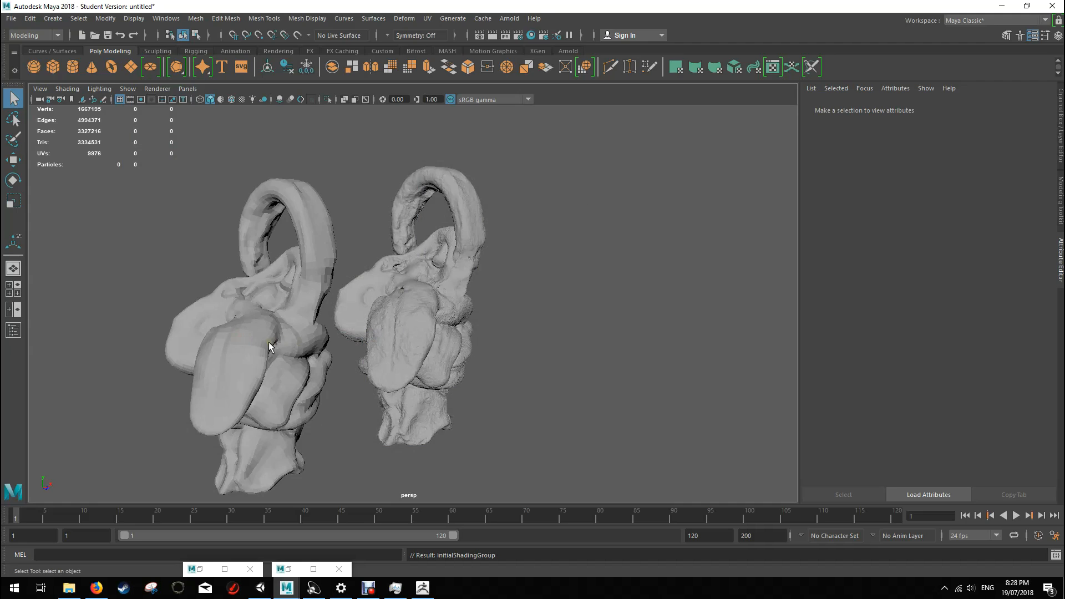
pyautogui.keyDown('alt'); pyautogui.moveTo(360, 273); pyautogui.dragTo(389, 269); pyautogui.keyUp('alt')
pyautogui.keyDown('alt'); pyautogui.moveTo(319, 280); pyautogui.dragTo(355, 239); pyautogui.keyUp('alt')
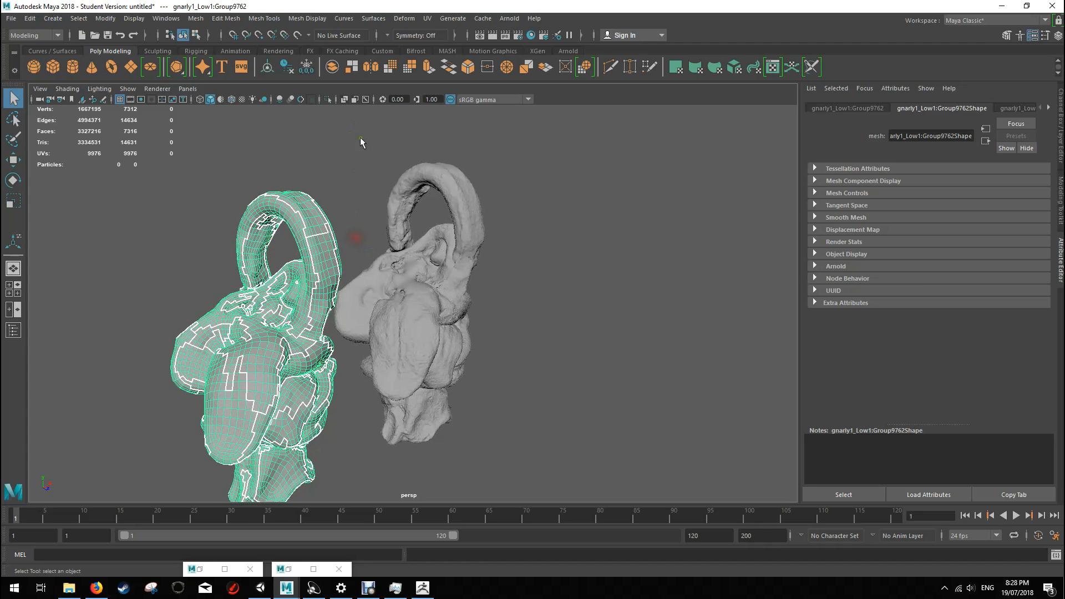
# Step: Project automatic UVs onto the low-poly creature with 6 planes, optimized for fewer pieces, and check the layout in the UV Editor
pyautogui.click(427, 19)
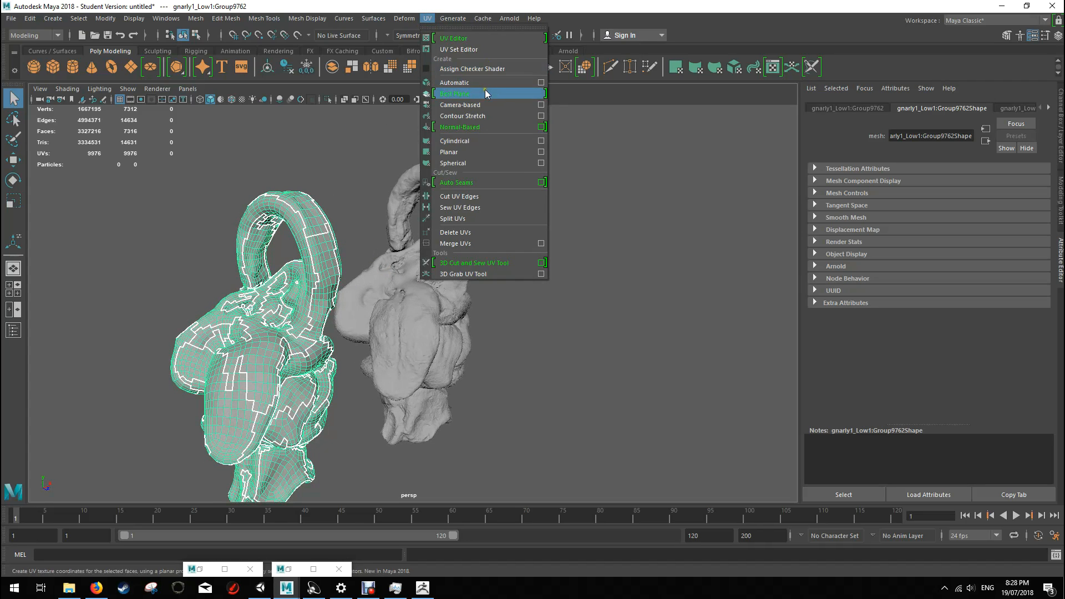
pyautogui.click(539, 82)
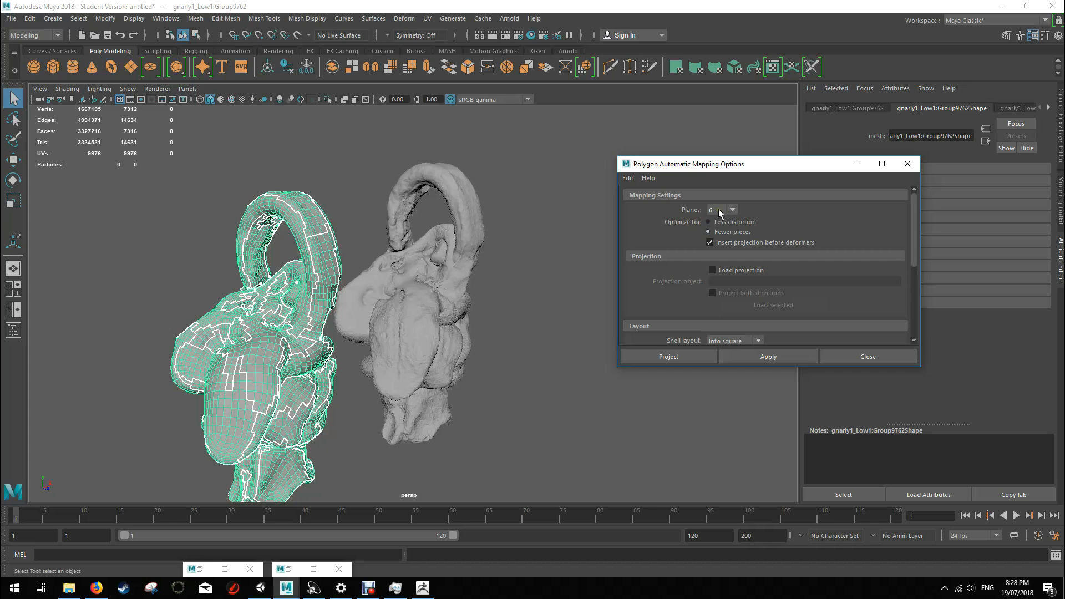
pyautogui.click(673, 354)
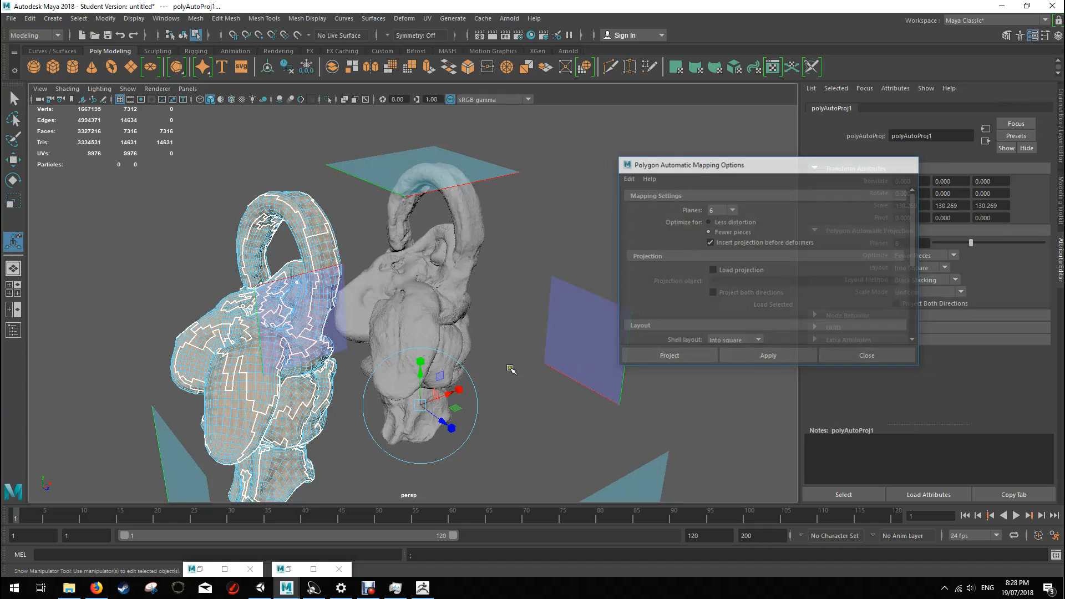
pyautogui.click(427, 18)
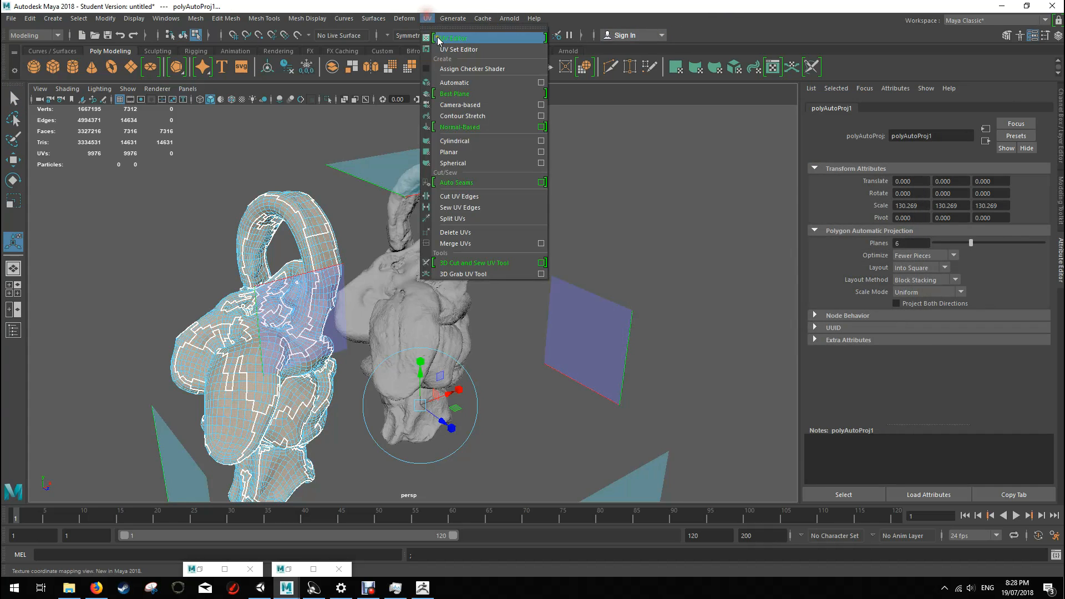
pyautogui.click(455, 40)
pyautogui.click(916, 172)
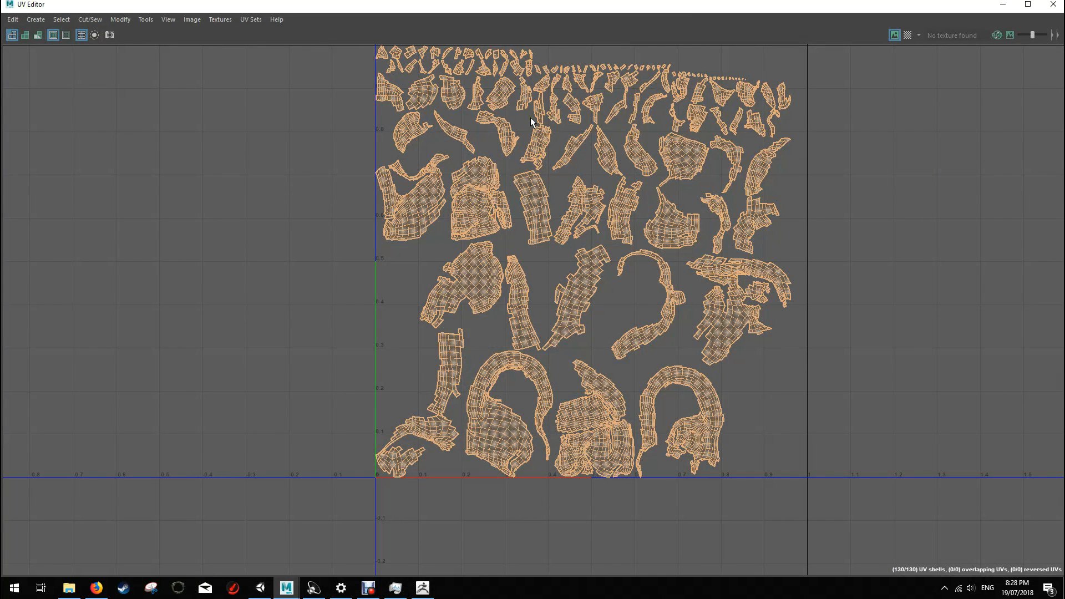
pyautogui.click(1003, 5)
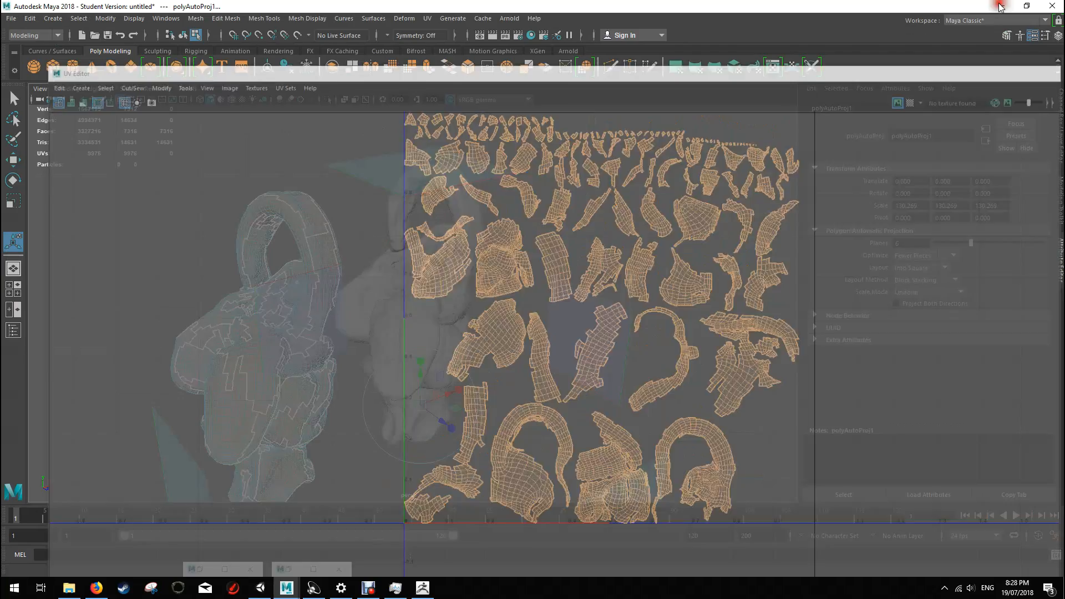
# Step: Optimize the creature's UV shells in the UV Editor, fixing the mesh's non-manifold geometry, and put the editor away
pyautogui.click(429, 18)
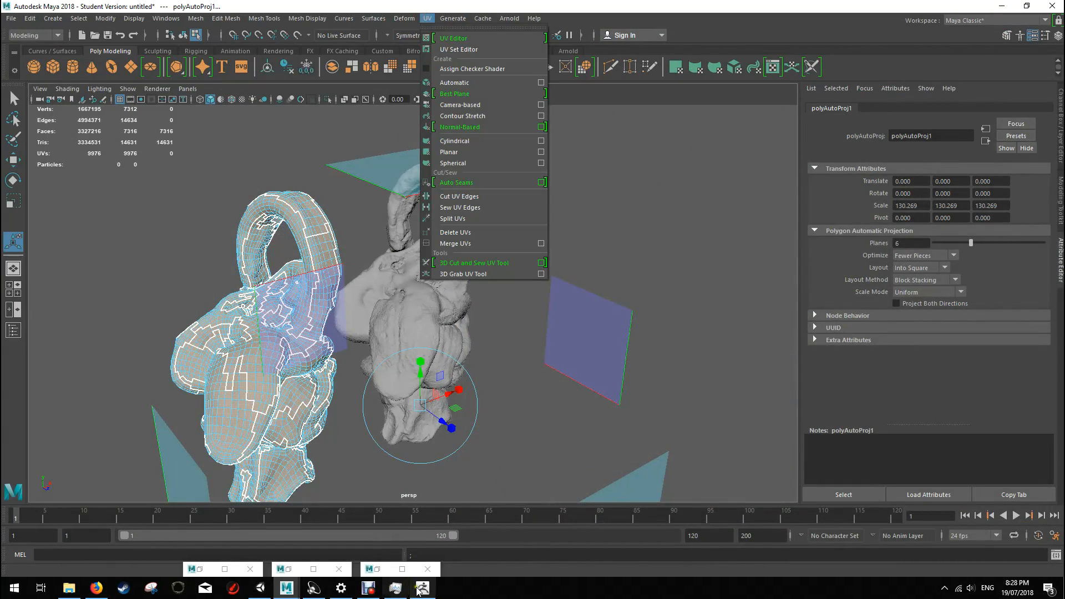
pyautogui.click(484, 37)
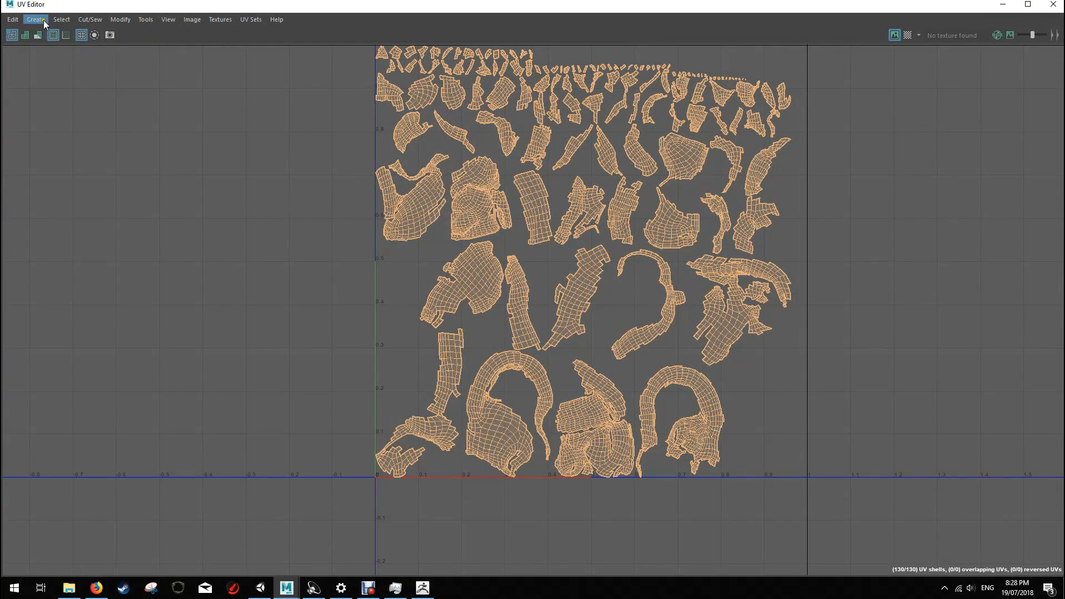
pyautogui.click(29, 19)
pyautogui.moveTo(17, 19)
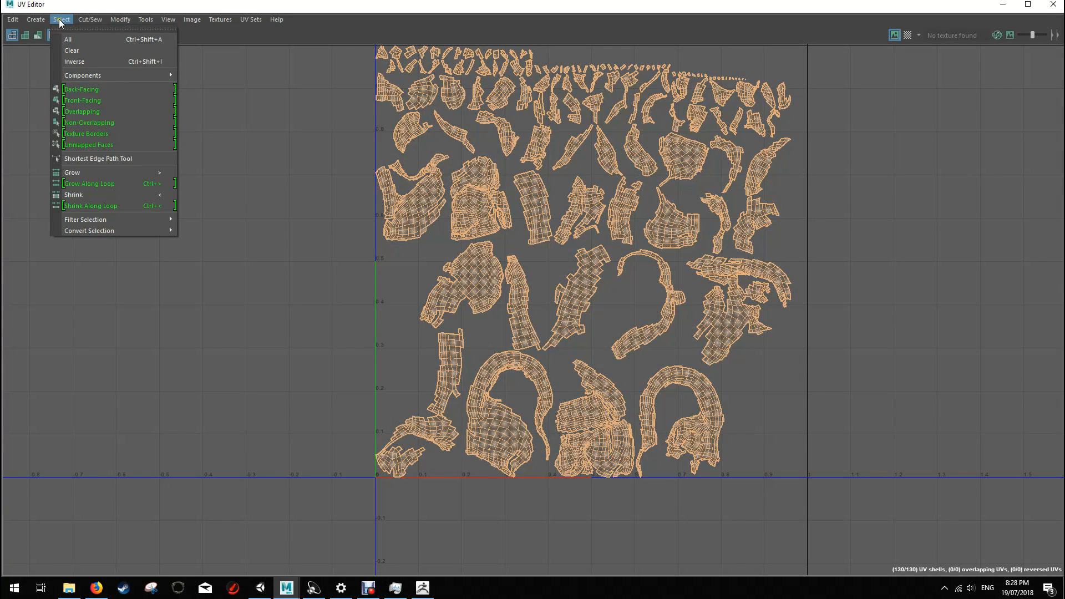
pyautogui.moveTo(140, 25)
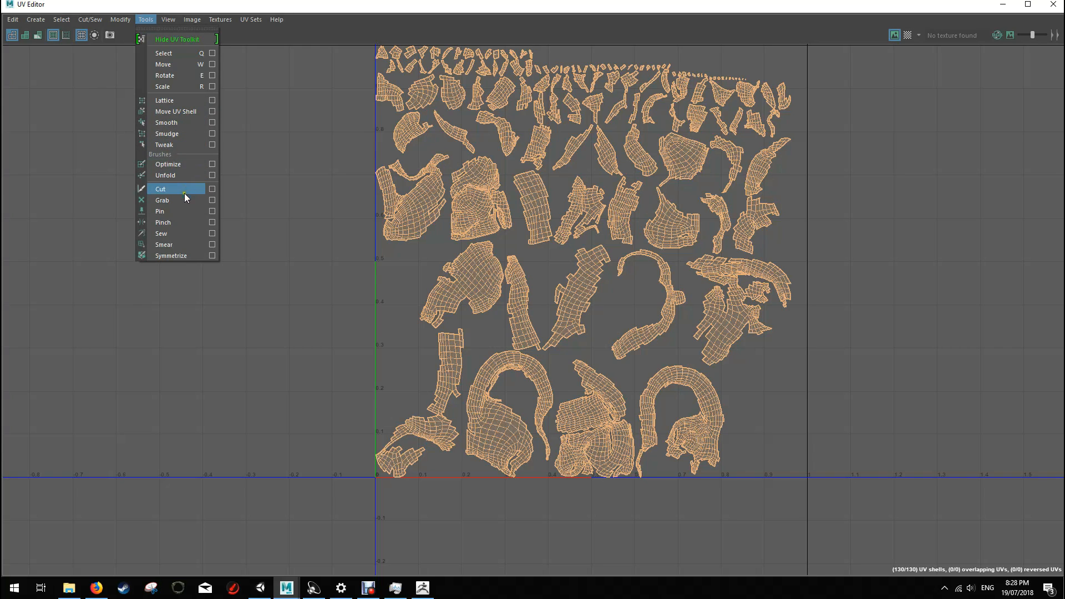
pyautogui.moveTo(172, 22)
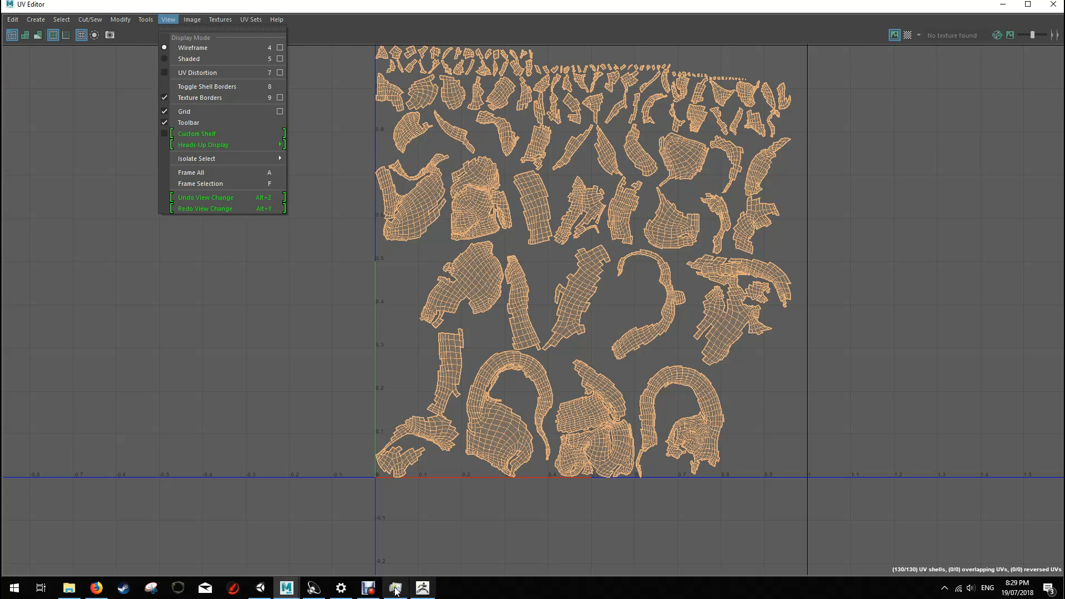
pyautogui.click(368, 588)
pyautogui.click(367, 464)
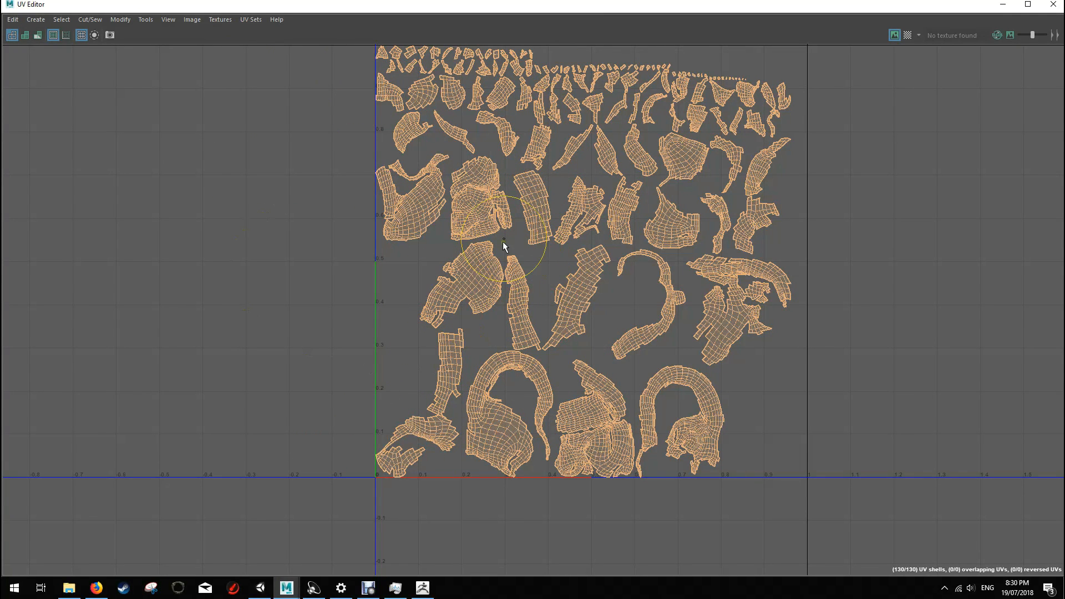
pyautogui.click(250, 20)
pyautogui.moveTo(169, 19)
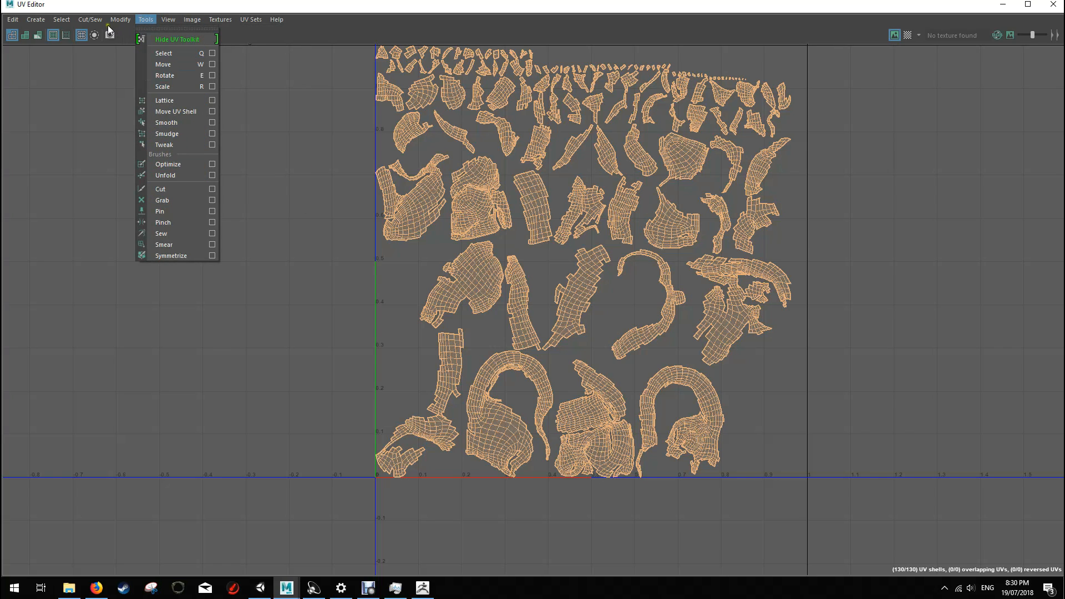
pyautogui.click(168, 319)
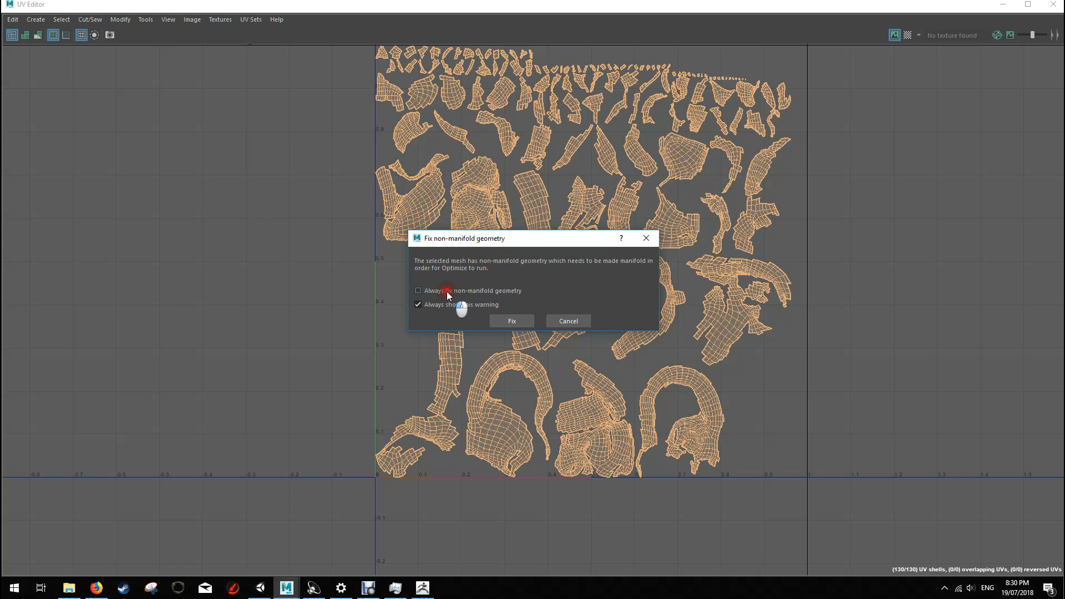
pyautogui.click(510, 321)
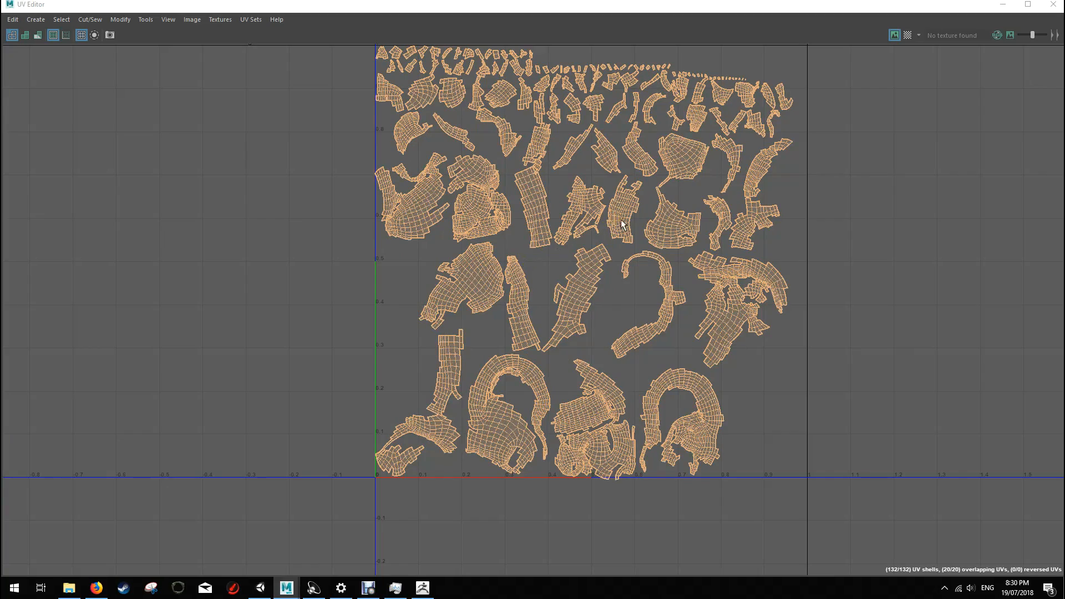
pyautogui.scroll(-2, 630, 218)
pyautogui.click(1002, 5)
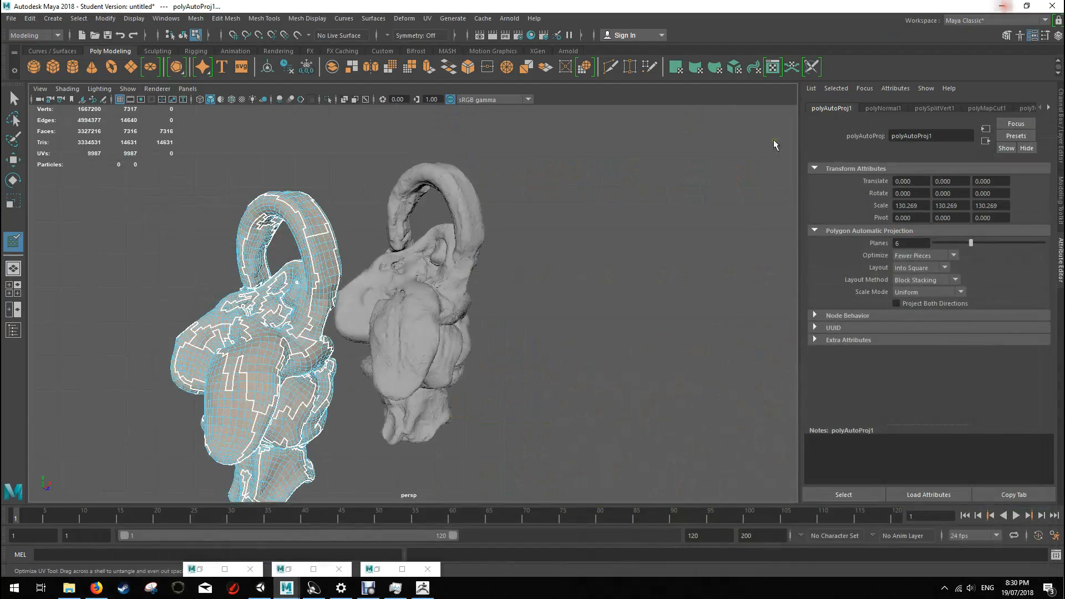
# Step: Examine the UV seams on the low-poly creature and review its optimized shell layout in the UV Editor
pyautogui.scroll(5, 360, 373)
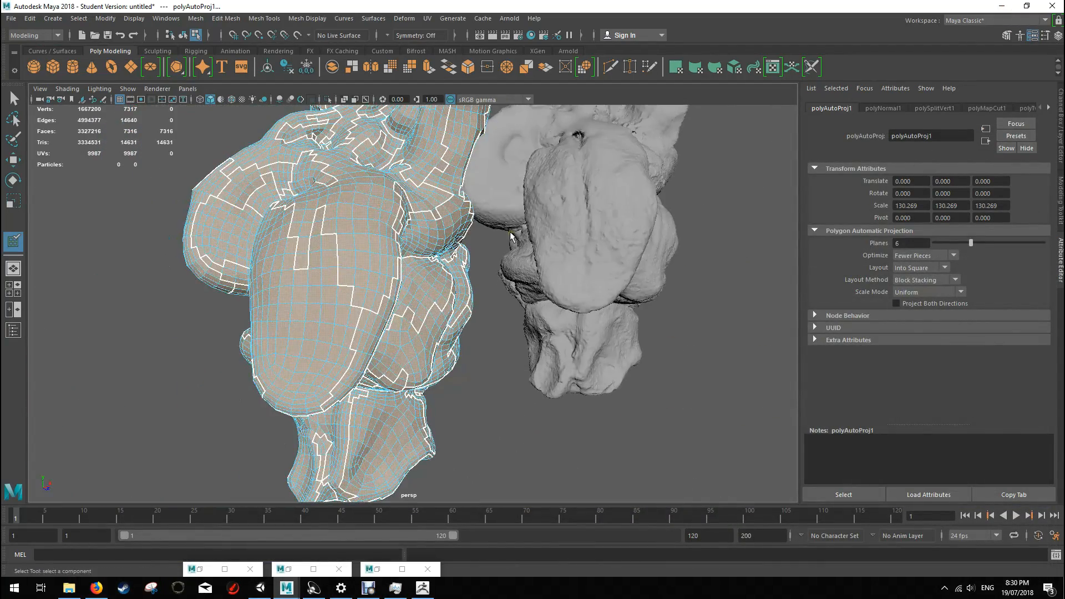
pyautogui.scroll(-3, 511, 229)
pyautogui.moveTo(516, 332)
pyautogui.keyDown('alt'); pyautogui.mouseDown()
pyautogui.moveTo(588, 320)
pyautogui.moveTo(487, 332)
pyautogui.moveTo(499, 337)
pyautogui.mouseUp(); pyautogui.keyUp('alt')
pyautogui.click(435, 23)
pyautogui.click(452, 39)
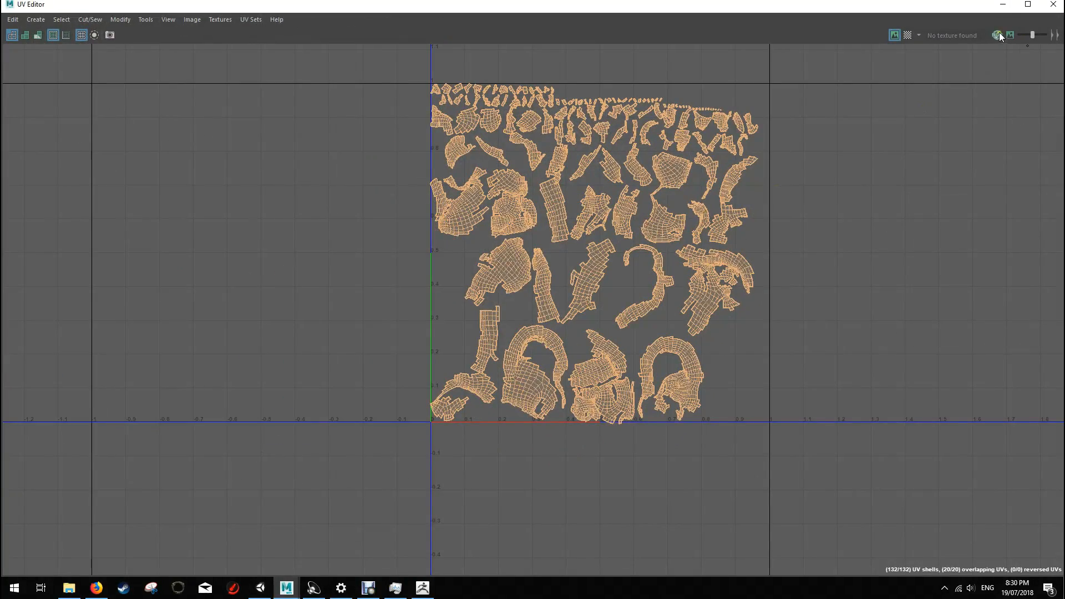
pyautogui.click(1003, 4)
# Step: Compare the low-poly creature with the high-resolution sculpt from several angles, with and without its wireframe, leaving the low-poly version selected
pyautogui.keyDown('alt'); pyautogui.moveTo(488, 400); pyautogui.dragTo(471, 361); pyautogui.keyUp('alt')
pyautogui.moveTo(376, 268); pyautogui.dragTo(427, 253, button='right')
pyautogui.keyDown('alt'); pyautogui.moveTo(421, 389); pyautogui.dragTo(516, 398); pyautogui.keyUp('alt')
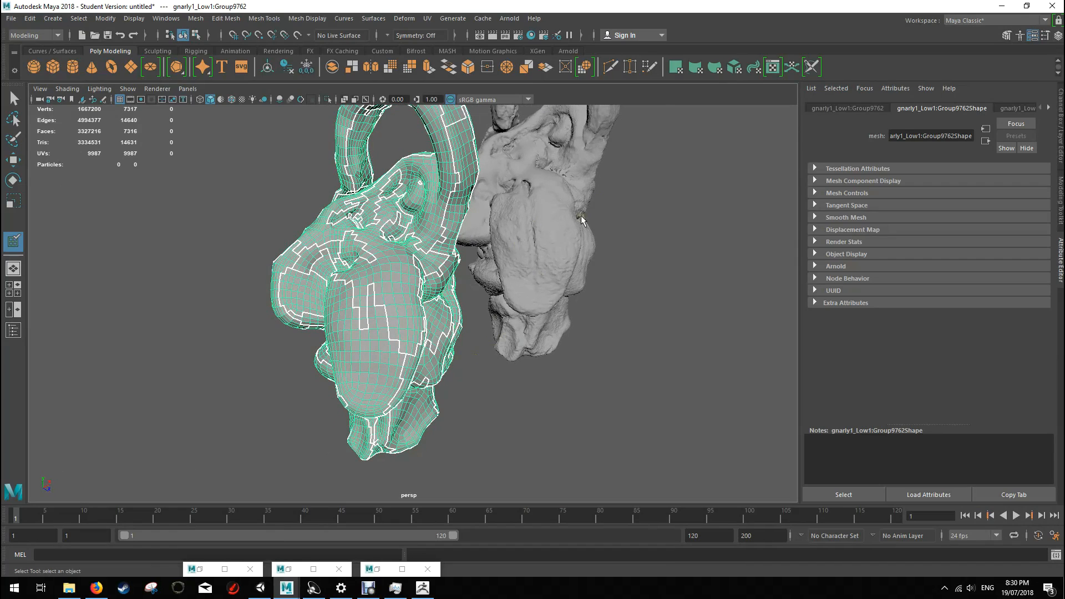
pyautogui.keyDown('alt'); pyautogui.moveTo(564, 223); pyautogui.dragTo(546, 217); pyautogui.keyUp('alt')
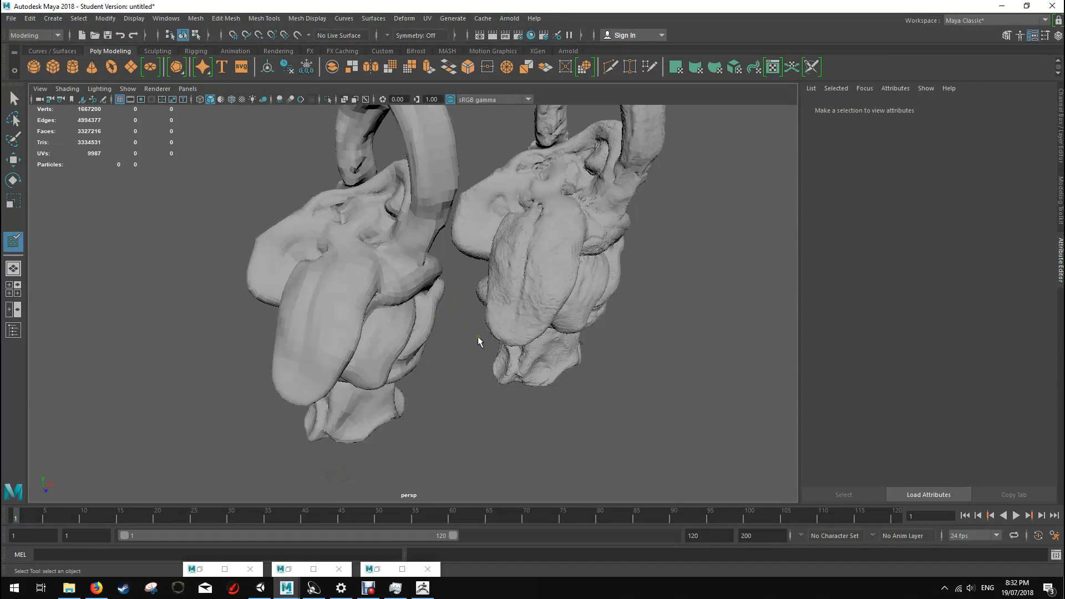
pyautogui.keyDown('alt'); pyautogui.moveTo(477, 336); pyautogui.dragTo(544, 340); pyautogui.keyUp('alt')
pyautogui.keyDown('alt'); pyautogui.moveTo(581, 278); pyautogui.dragTo(551, 258); pyautogui.keyUp('alt')
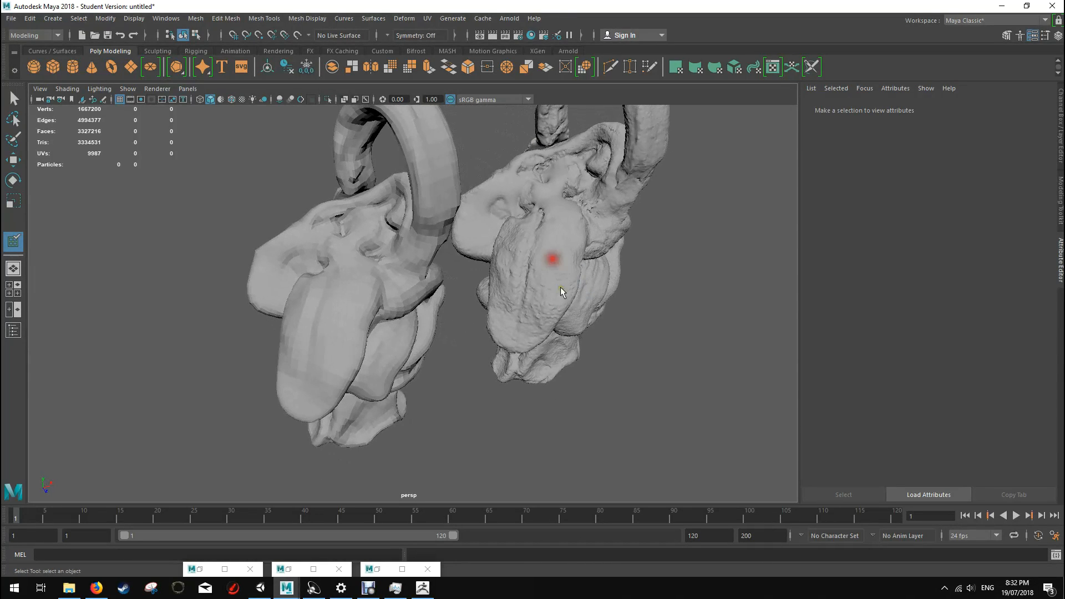
pyautogui.keyDown('alt'); pyautogui.moveTo(471, 297); pyautogui.dragTo(484, 357); pyautogui.keyUp('alt')
pyautogui.click(372, 318)
pyautogui.keyDown('alt'); pyautogui.moveTo(371, 318); pyautogui.dragTo(553, 288); pyautogui.keyUp('alt')
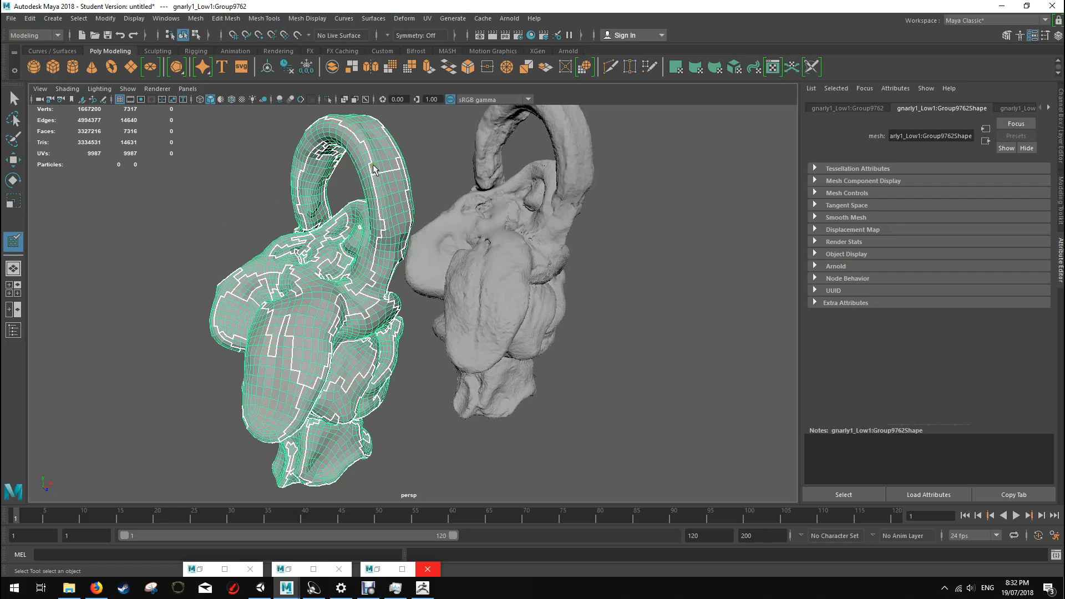
pyautogui.keyDown('alt'); pyautogui.moveTo(480, 427); pyautogui.dragTo(325, 376); pyautogui.keyUp('alt')
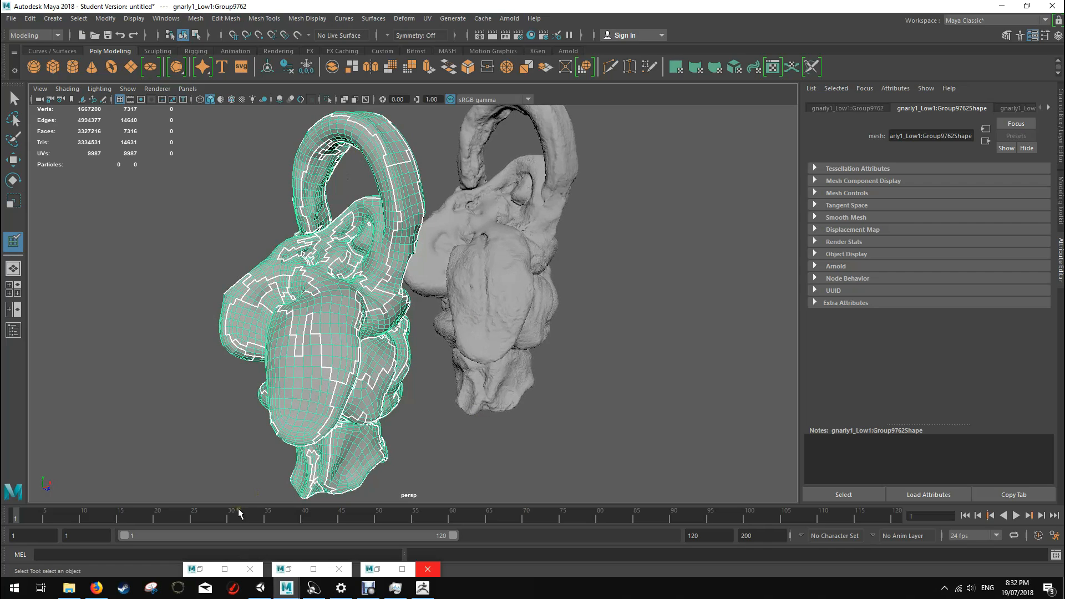
# Step: Open the Reduce options for the low-poly creature, then switch to Unity and examine the Obi Cloth mesh's triangle density
pyautogui.click(197, 18)
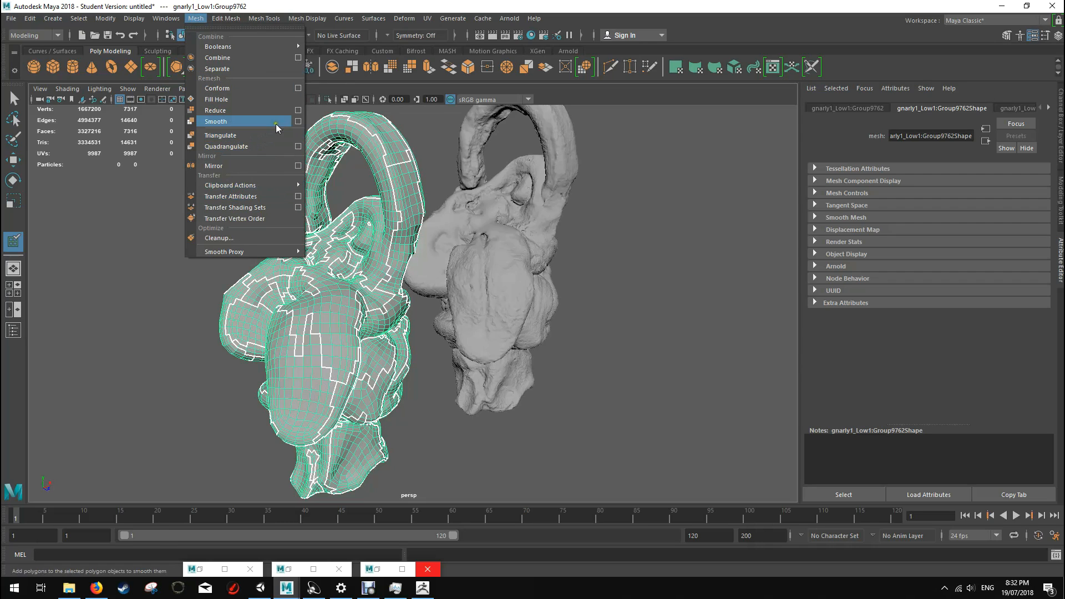
pyautogui.click(298, 111)
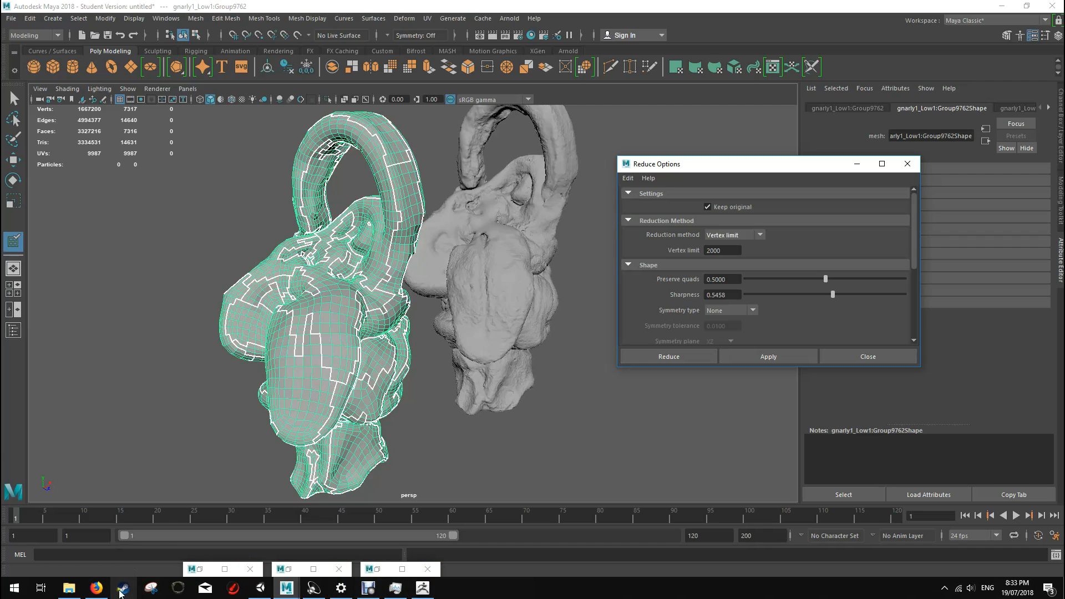
pyautogui.click(260, 587)
pyautogui.keyDown('alt'); pyautogui.moveTo(548, 265); pyautogui.dragTo(438, 208); pyautogui.keyUp('alt')
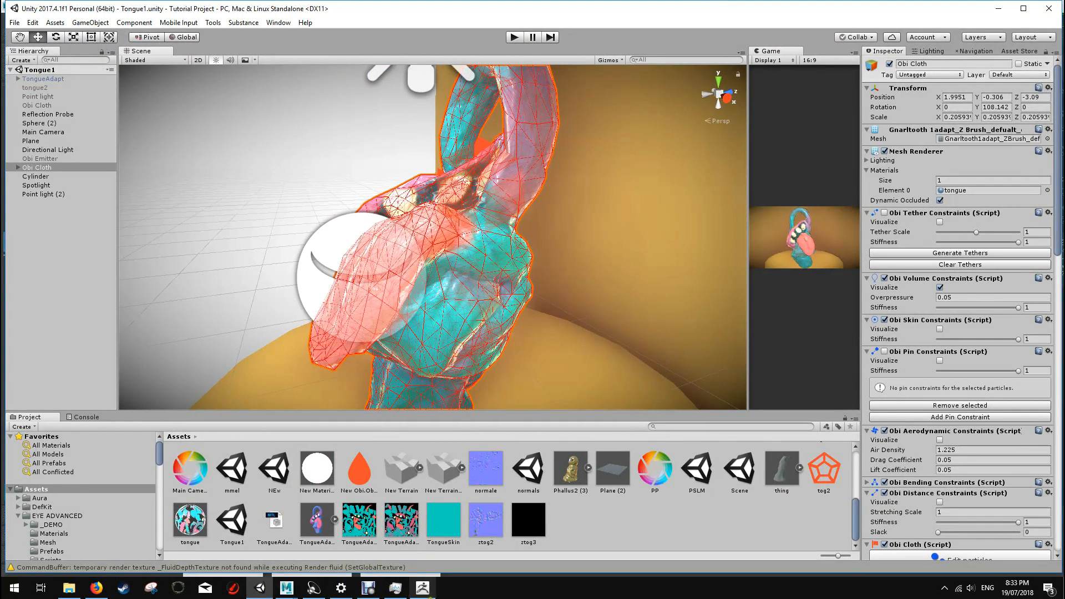
# Step: Look at the creature model in ZBrush and return to the Maya scene with the Reduce options
pyautogui.click(423, 588)
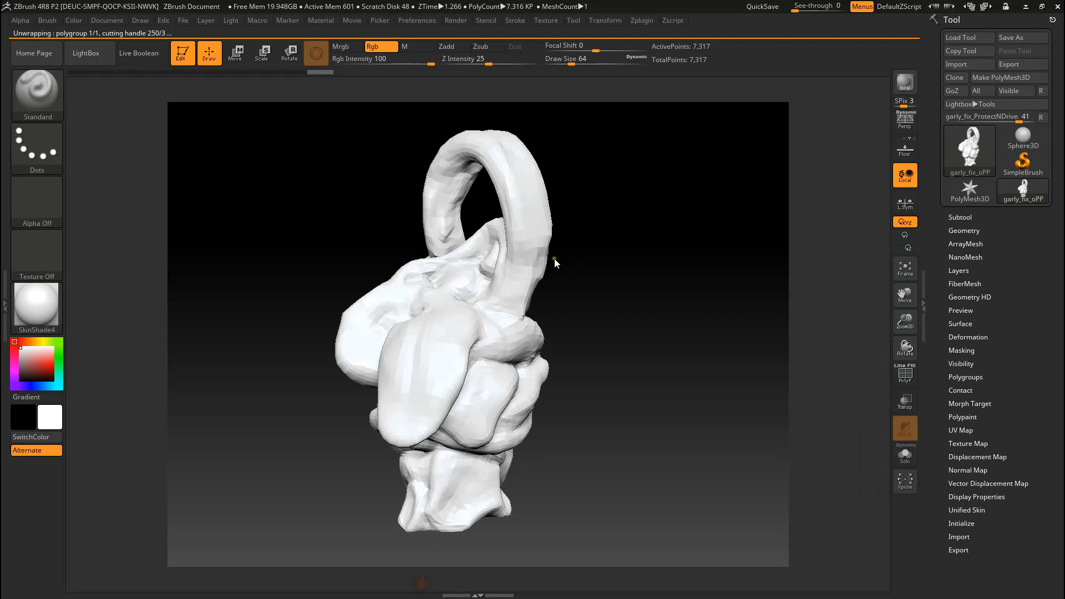
pyautogui.hotkey('alt', 'Tab')
pyautogui.hotkey('alt', 'Tab')
pyautogui.hotkey('alt', 'Tab')
pyautogui.hotkey('alt', 'Tab')
pyautogui.hotkey('alt', 'Tab')
pyautogui.hotkey('alt', 'Tab')
pyautogui.hotkey('alt', 'Tab')
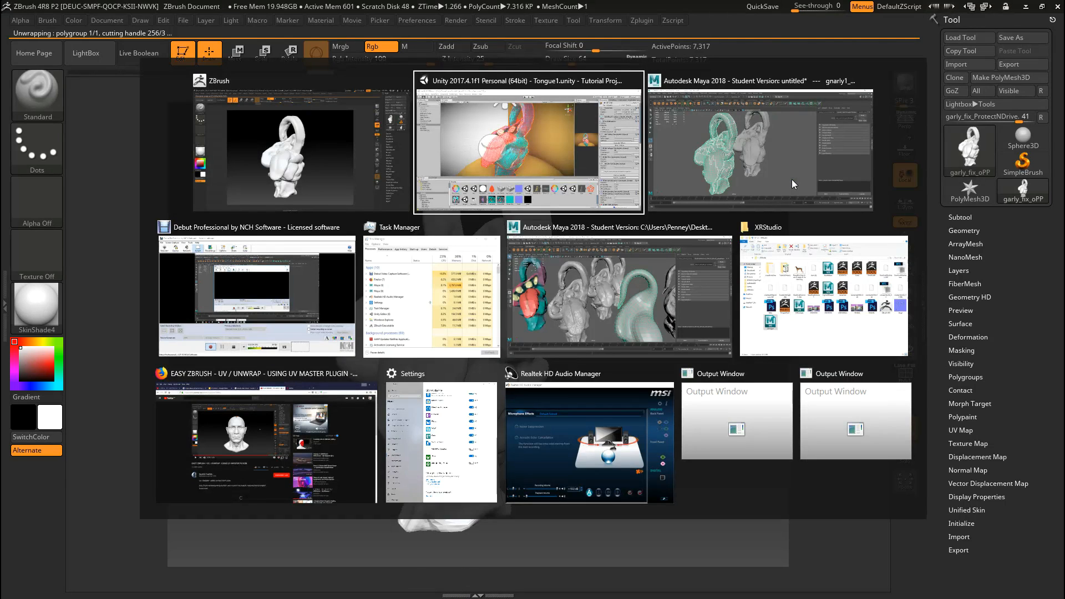
pyautogui.hotkey('alt', 'Tab')
pyautogui.hotkey('alt', 'Tab')
pyautogui.hotkey('alt', 'Tab')
pyautogui.hotkey('alt', 'Tab')
pyautogui.hotkey('alt', 'Tab')
pyautogui.hotkey('alt', 'Tab')
pyautogui.hotkey('alt', 'Tab')
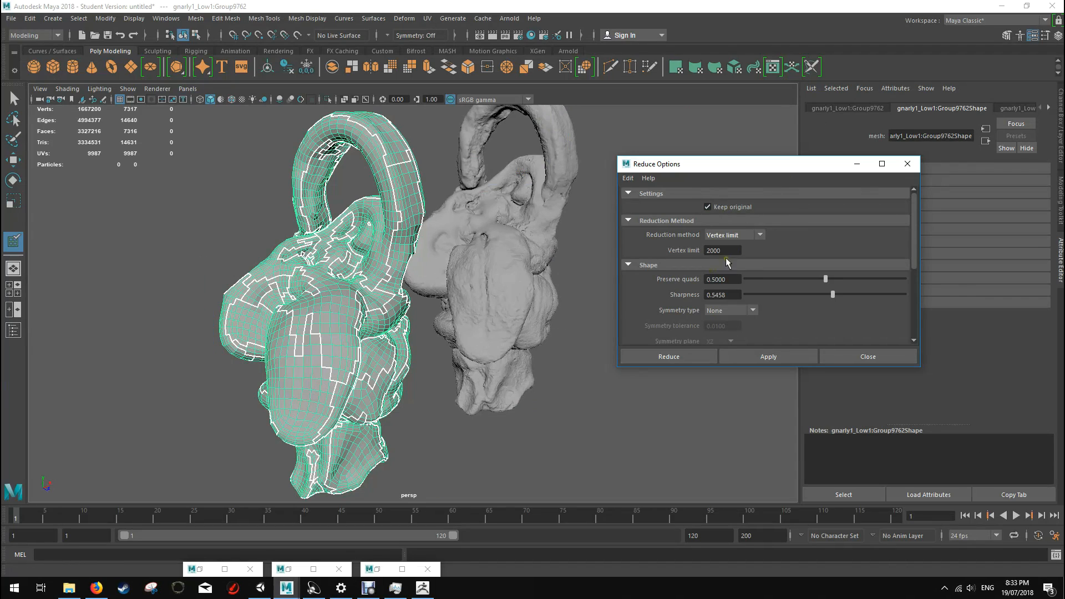
# Step: Set Preserve quads to 1.0 in the Reduce options for the low-poly creature
pyautogui.click(826, 278)
pyautogui.moveTo(825, 278); pyautogui.dragTo(958, 275)
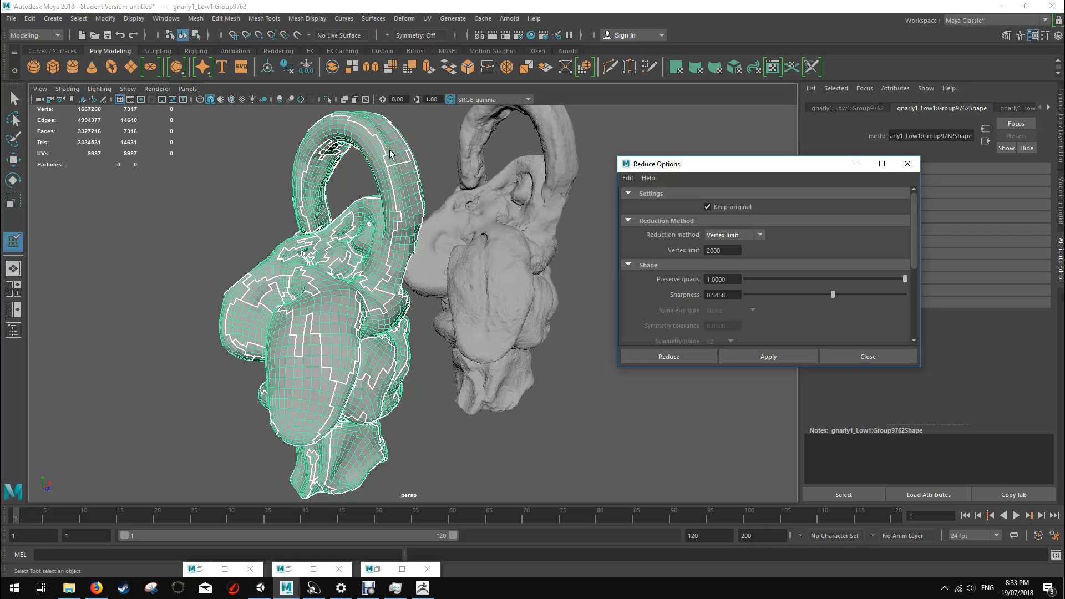
pyautogui.moveTo(906, 279)
pyautogui.mouseDown()
pyautogui.moveTo(873, 278)
pyautogui.moveTo(917, 275)
pyautogui.mouseUp()
# Step: Try reducing the low-poly creature with a vertex limit of 2000, inspect the reduced copy, and undo the reduction
pyautogui.click(668, 356)
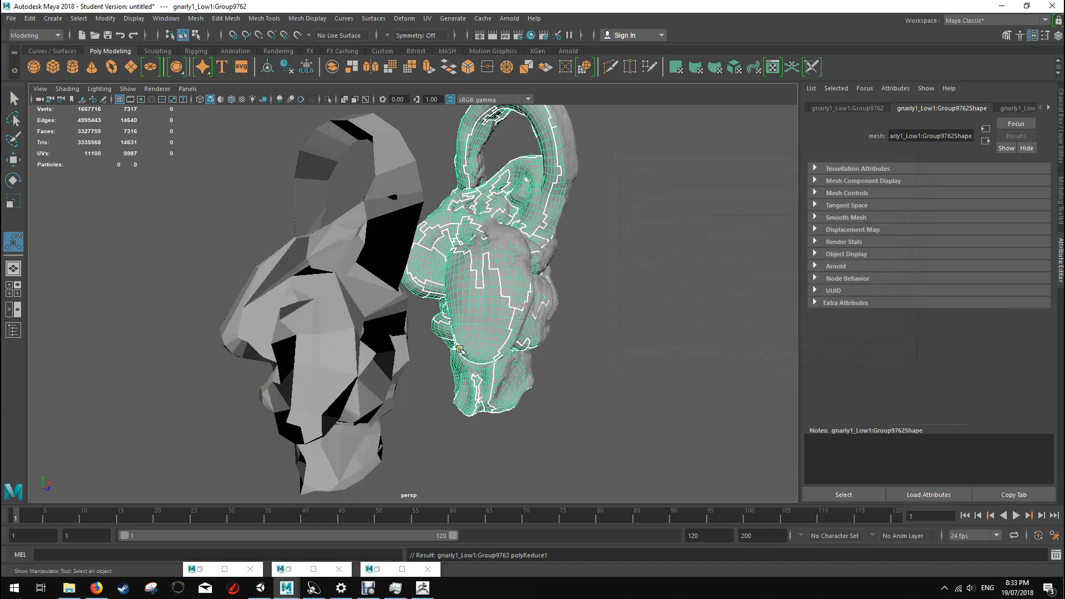
pyautogui.keyDown('alt'); pyautogui.moveTo(516, 252); pyautogui.dragTo(563, 238); pyautogui.keyUp('alt')
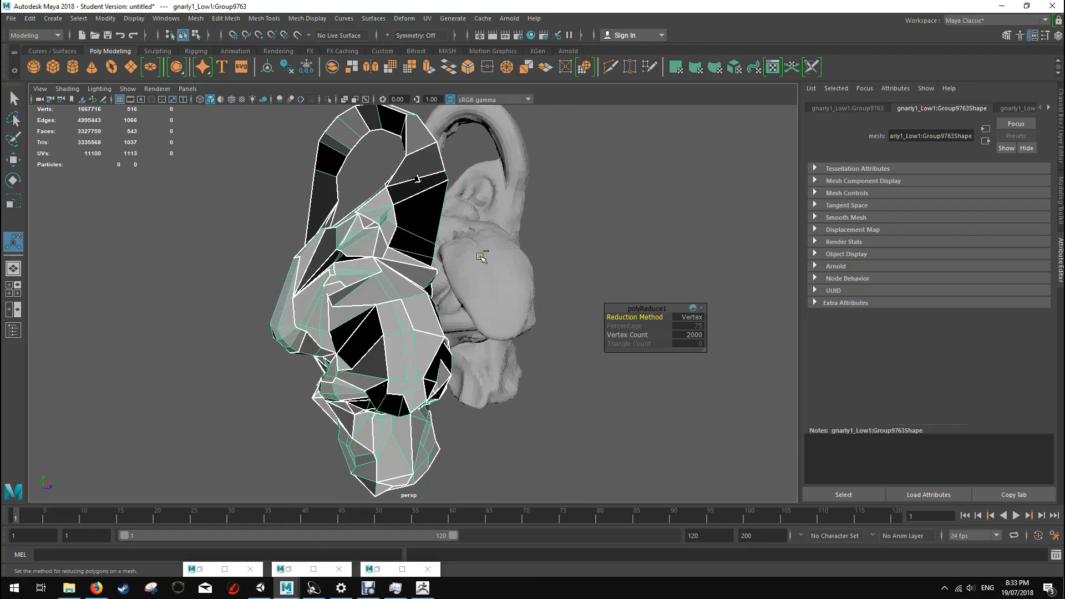
pyautogui.hotkey('ctrl', 'z')
pyautogui.hotkey('ctrl', 'z')
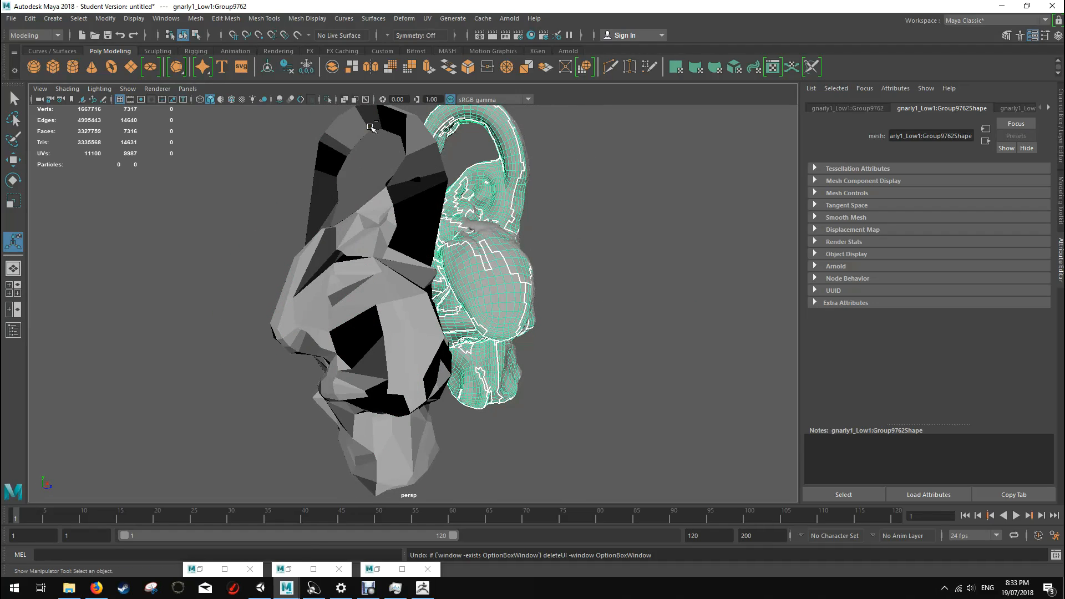
pyautogui.hotkey('ctrl', 'z')
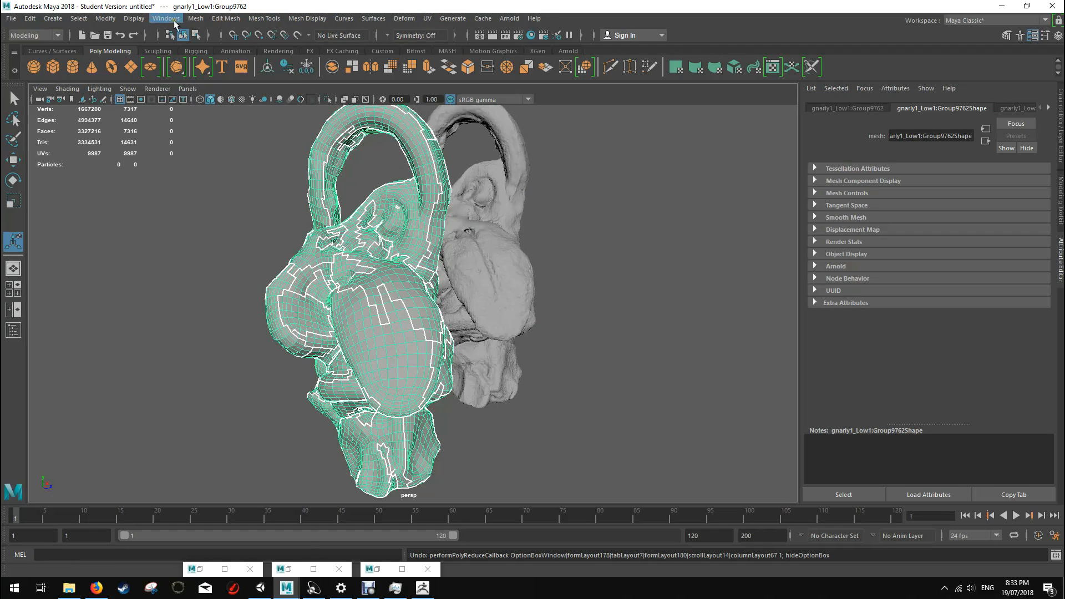
# Step: Reopen the Reduce options for the low-poly creature and set the vertex limit to 6000
pyautogui.click(196, 18)
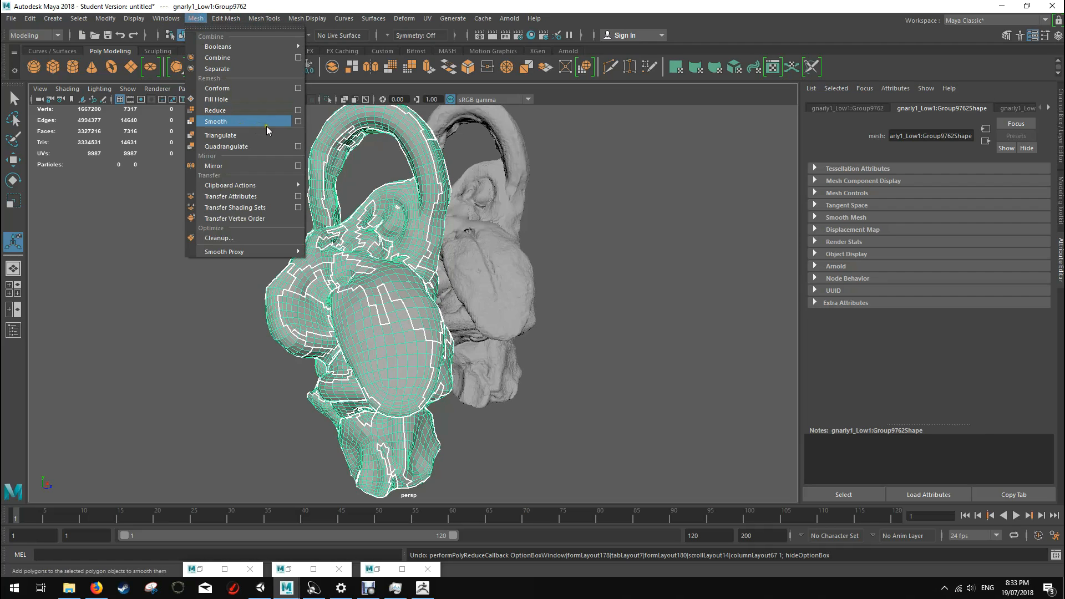
pyautogui.click(297, 110)
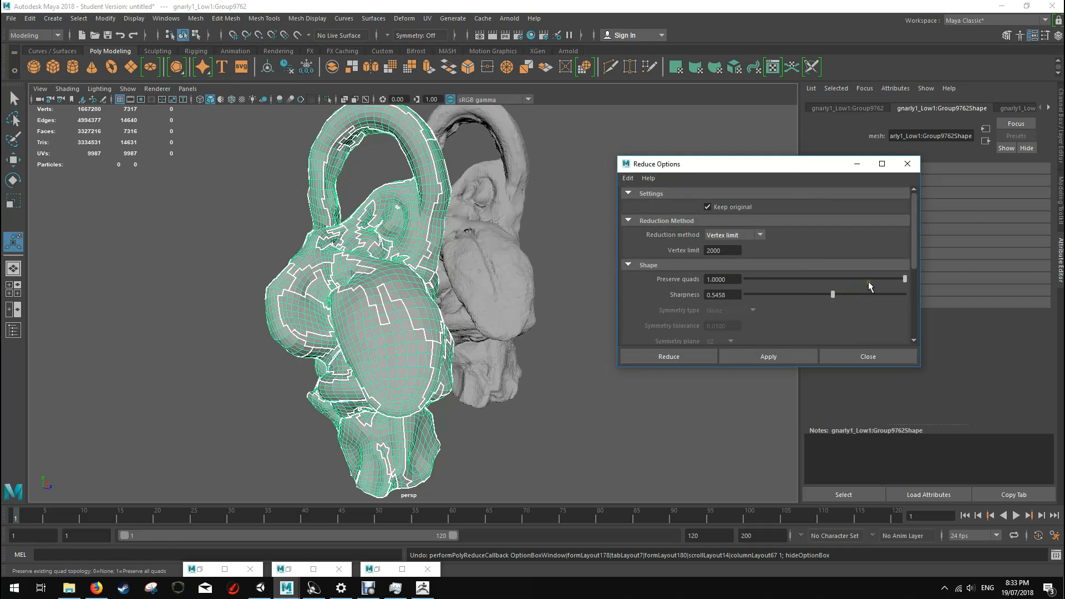
pyautogui.doubleClick(721, 250)
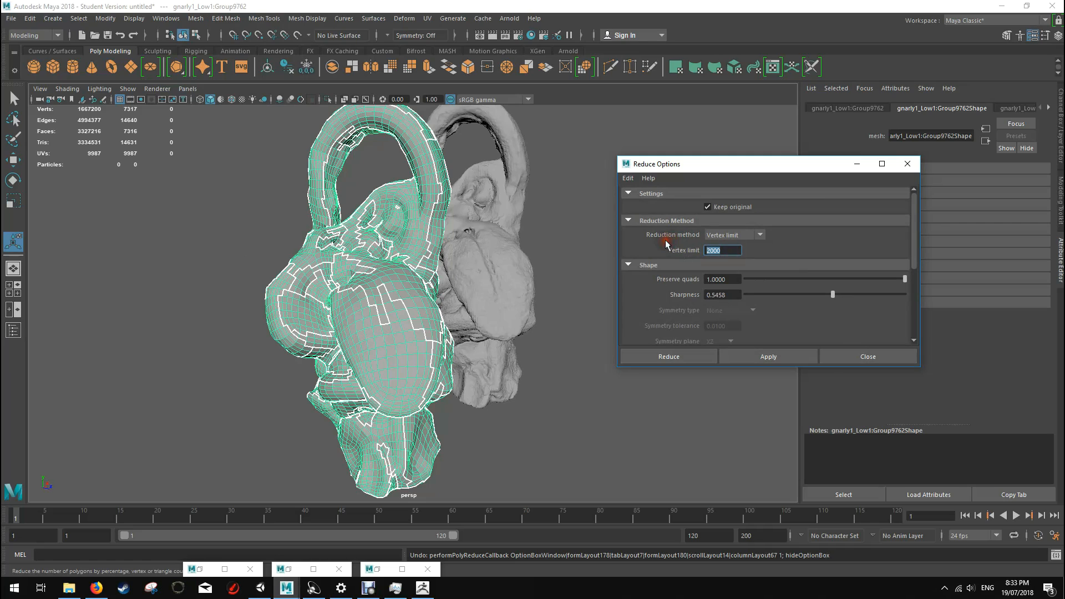
pyautogui.write('6000')
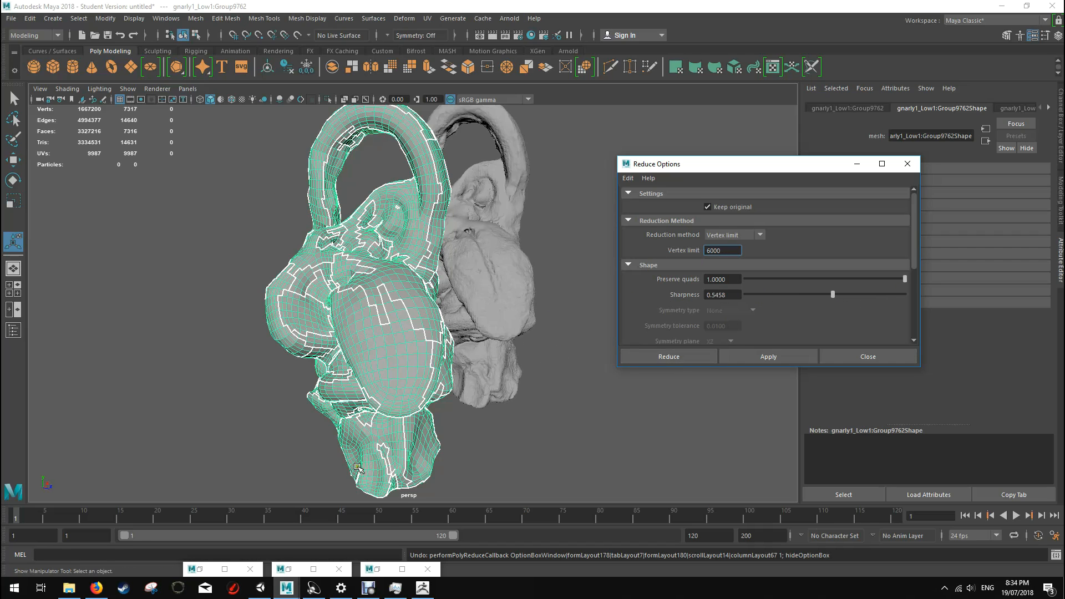
# Step: Switch to the ZTongue.mb scene in Maya and examine the different versions of the creature model from several angles
pyautogui.hotkey('alt', 'Tab')
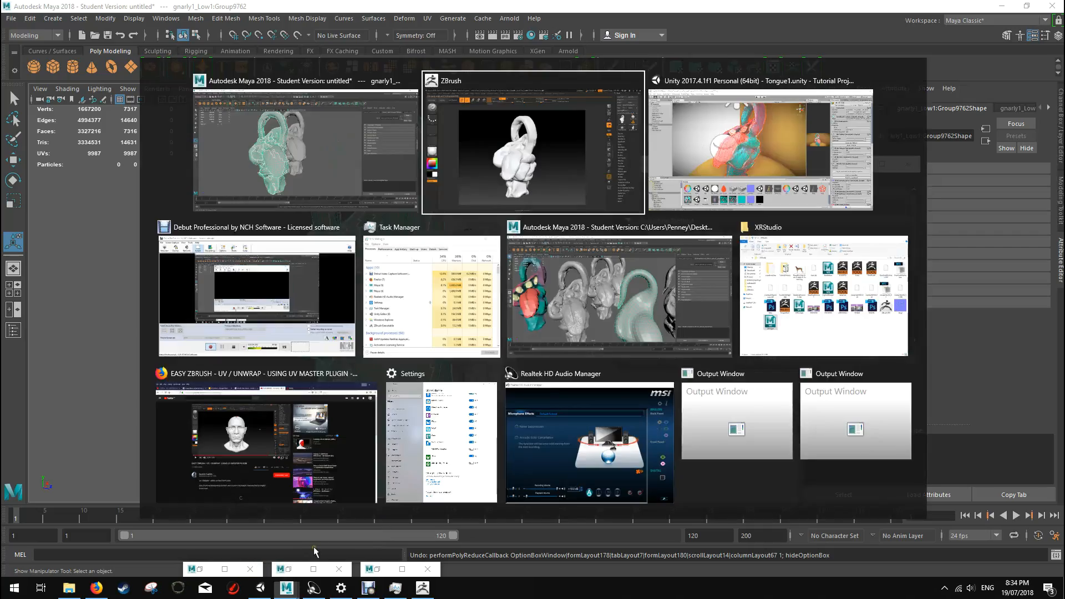
pyautogui.click(600, 321)
pyautogui.keyDown('alt'); pyautogui.moveTo(717, 322); pyautogui.dragTo(673, 310); pyautogui.keyUp('alt')
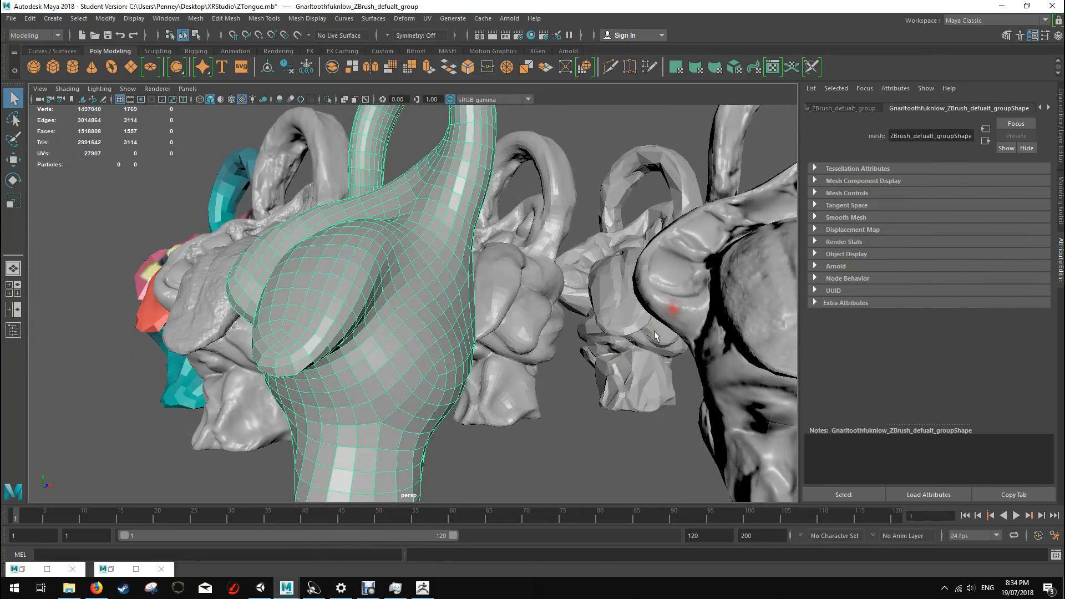
pyautogui.keyDown('alt'); pyautogui.moveTo(655, 331); pyautogui.dragTo(577, 277, button='middle'); pyautogui.keyUp('alt')
pyautogui.moveTo(576, 277)
pyautogui.keyDown('alt'); pyautogui.mouseDown(button='right')
pyautogui.moveTo(286, 264)
pyautogui.moveTo(574, 263)
pyautogui.mouseUp(button='right'); pyautogui.keyUp('alt')
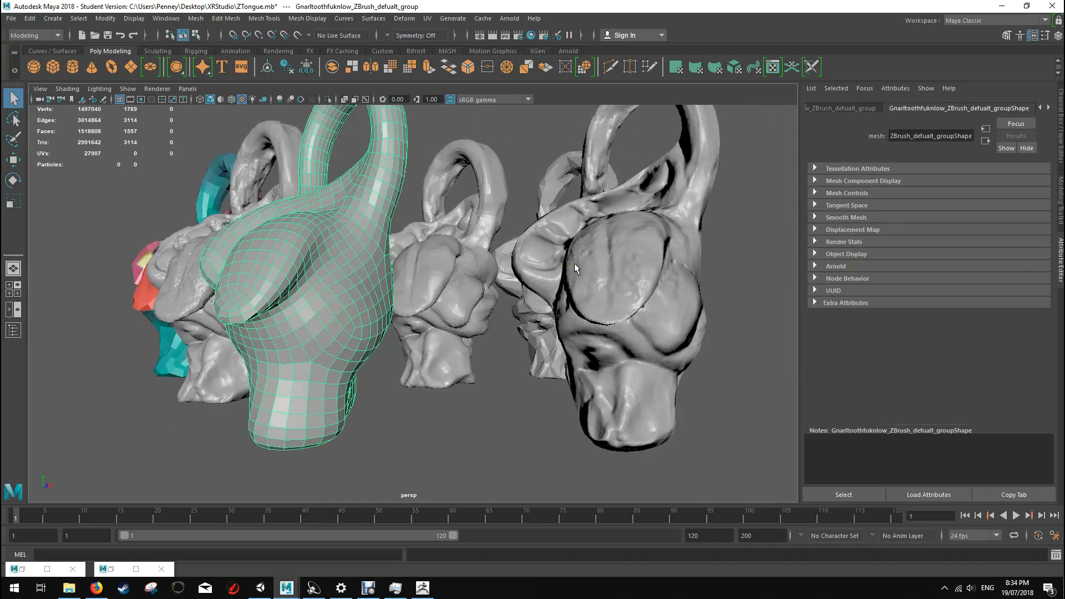
pyautogui.keyDown('alt'); pyautogui.moveTo(574, 263); pyautogui.dragTo(615, 284); pyautogui.keyUp('alt')
pyautogui.keyDown('alt'); pyautogui.moveTo(505, 325); pyautogui.dragTo(285, 176); pyautogui.keyUp('alt')
pyautogui.keyDown('alt'); pyautogui.moveTo(307, 423); pyautogui.dragTo(448, 251); pyautogui.keyUp('alt')
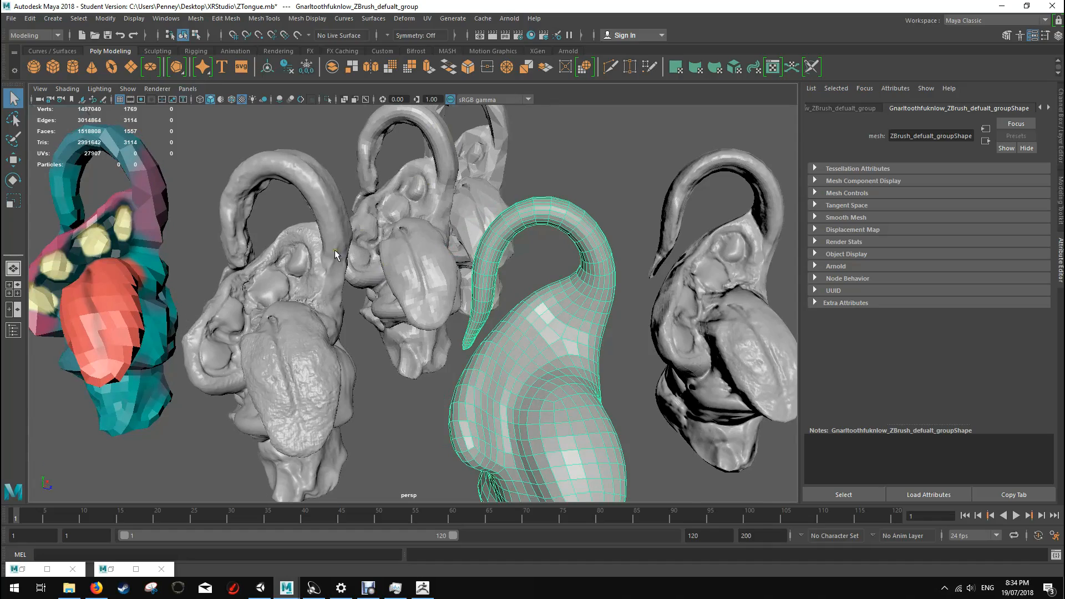
pyautogui.scroll(2, 335, 255)
pyautogui.keyDown('alt'); pyautogui.moveTo(497, 316); pyautogui.dragTo(438, 288); pyautogui.keyUp('alt')
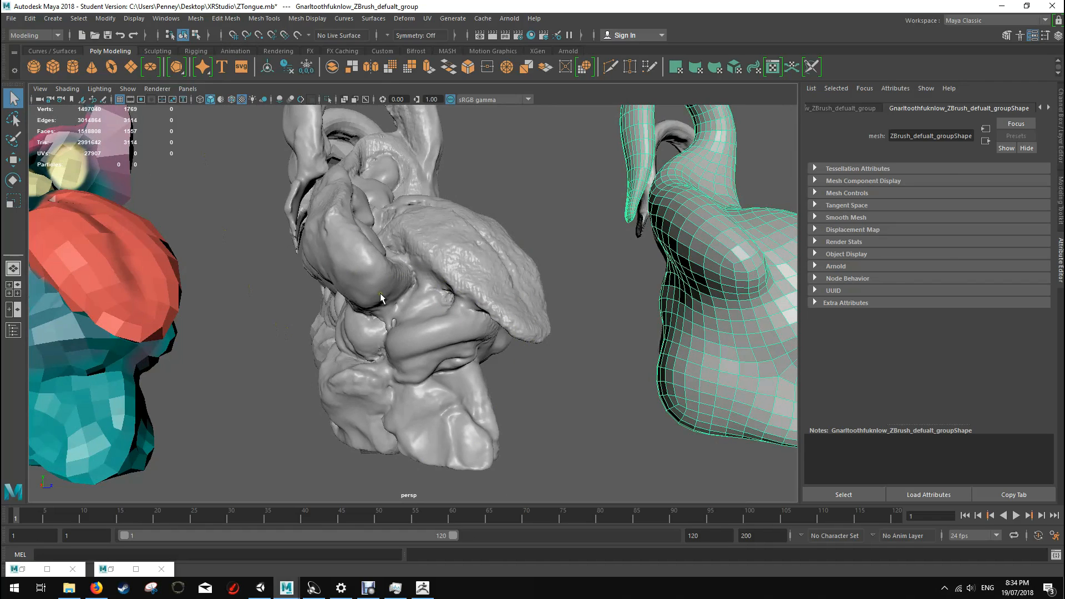
# Step: Return to the untitled Maya scene, try reducing the low-poly creature with a vertex limit of 6000, and inspect the reduced copy
pyautogui.hotkey('alt', 'Tab')
pyautogui.hotkey('alt', 'Tab')
pyautogui.hotkey('alt', 'Tab')
pyautogui.hotkey('alt', 'Tab')
pyautogui.hotkey('alt', 'Tab')
pyautogui.hotkey('alt', 'Tab')
pyautogui.hotkey('alt', 'Tab')
pyautogui.hotkey('alt', 'Tab')
pyautogui.hotkey('alt', 'Tab')
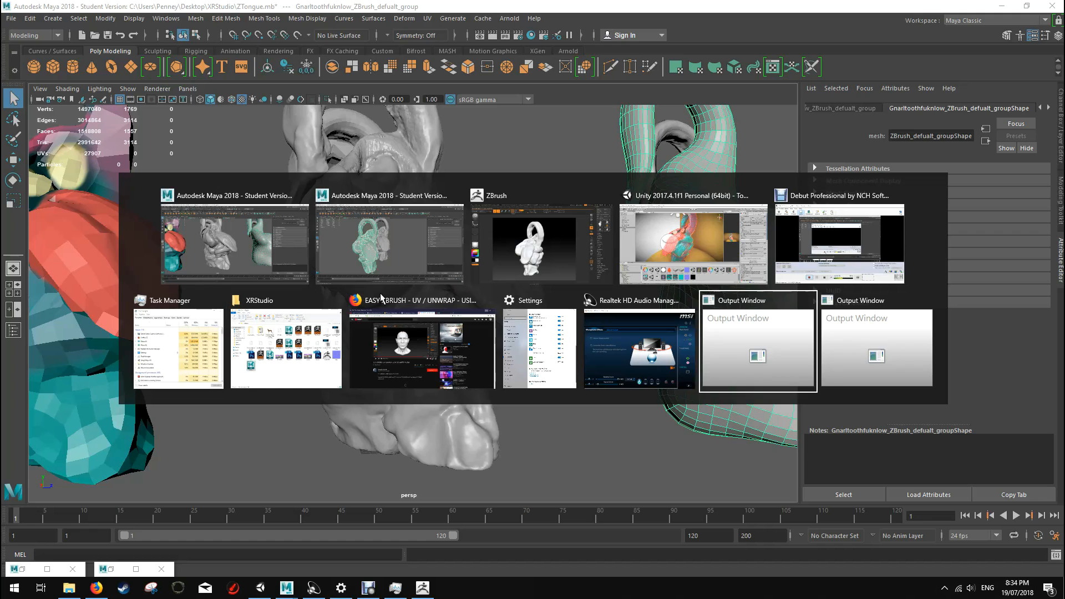
pyautogui.hotkey('alt', 'Tab')
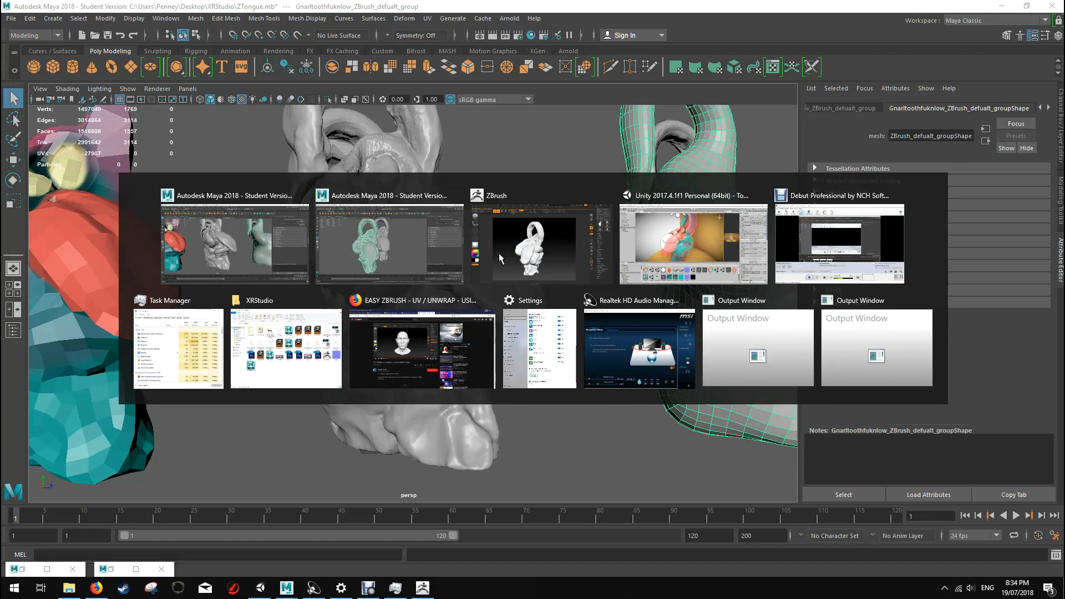
pyautogui.click(686, 355)
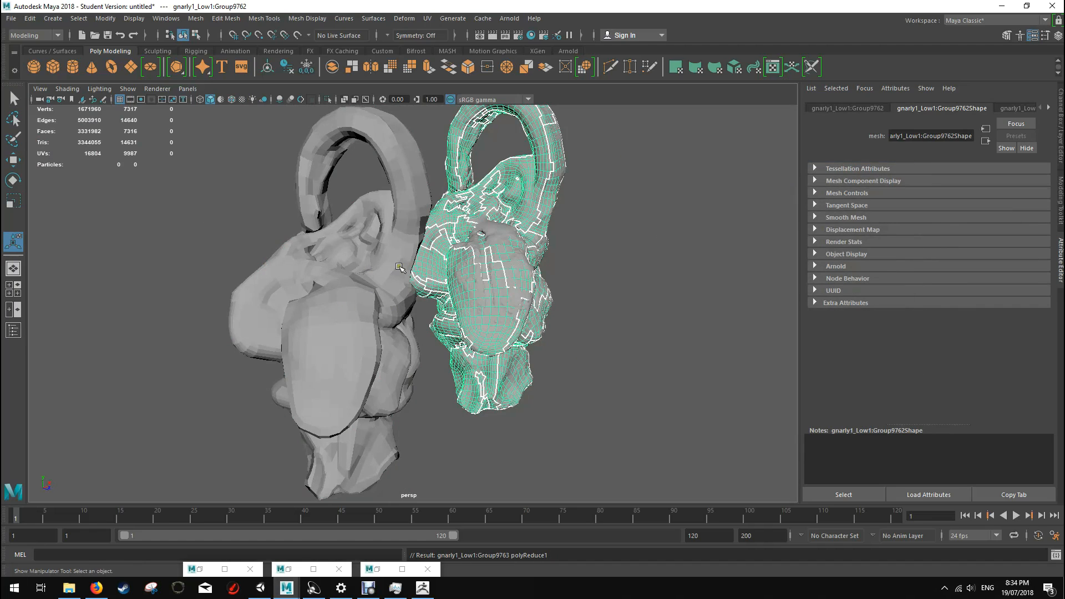
pyautogui.click(406, 266)
pyautogui.keyDown('alt'); pyautogui.moveTo(499, 214); pyautogui.dragTo(535, 228); pyautogui.keyUp('alt')
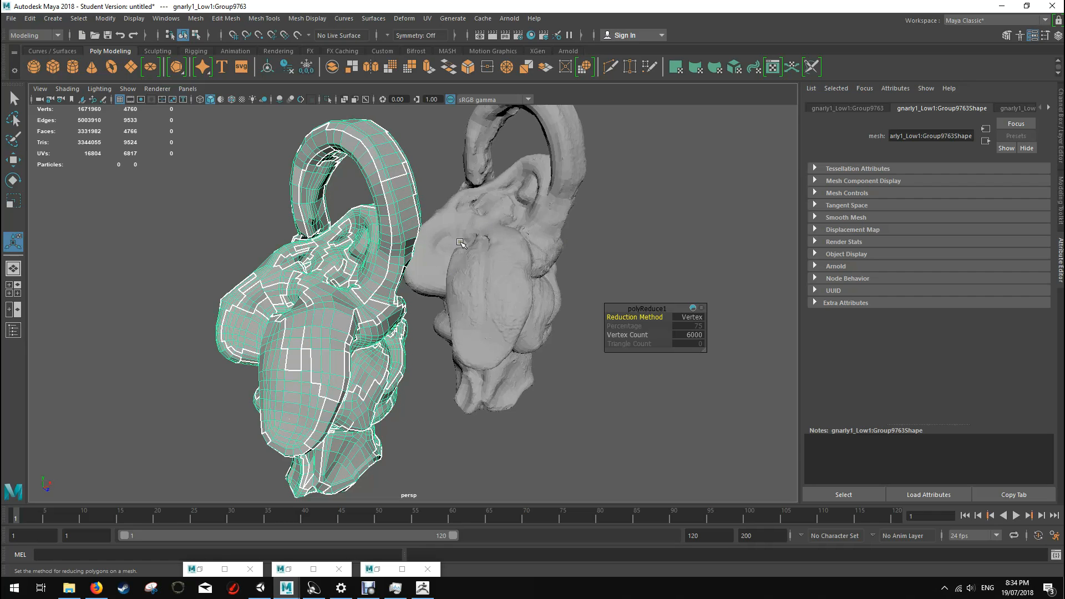
# Step: Undo the reduction of the low-poly creature and the selection changes around it
pyautogui.hotkey('ctrl', 'z')
pyautogui.keyDown('alt'); pyautogui.moveTo(507, 344); pyautogui.dragTo(548, 325); pyautogui.keyUp('alt')
pyautogui.hotkey('ctrl', 'z')
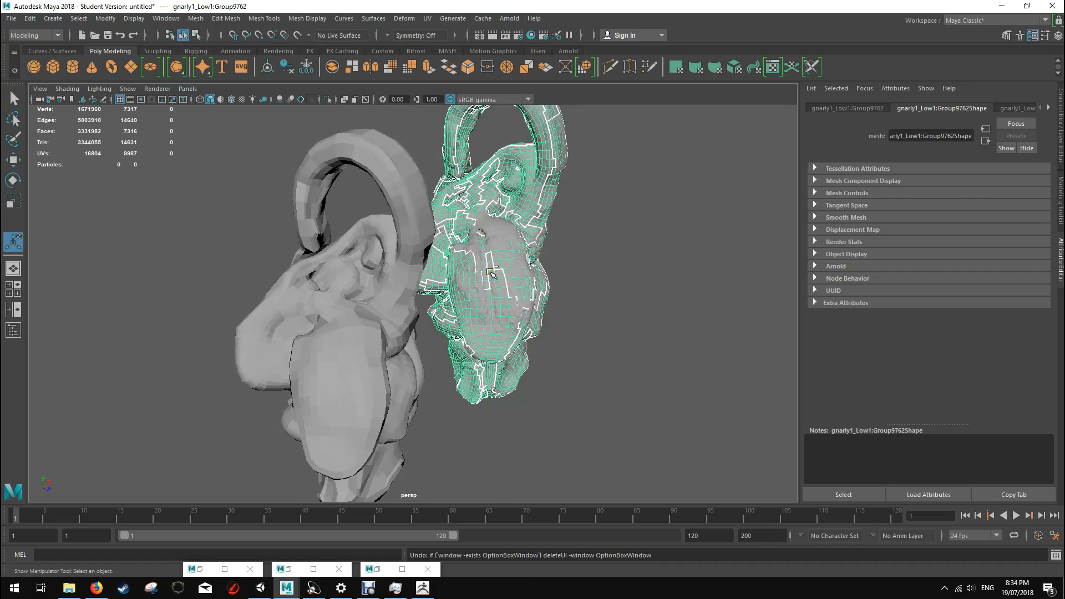
pyautogui.hotkey('ctrl', 'z')
pyautogui.hotkey('ctrl', 'z')
pyautogui.hotkey('ctrl', 'z')
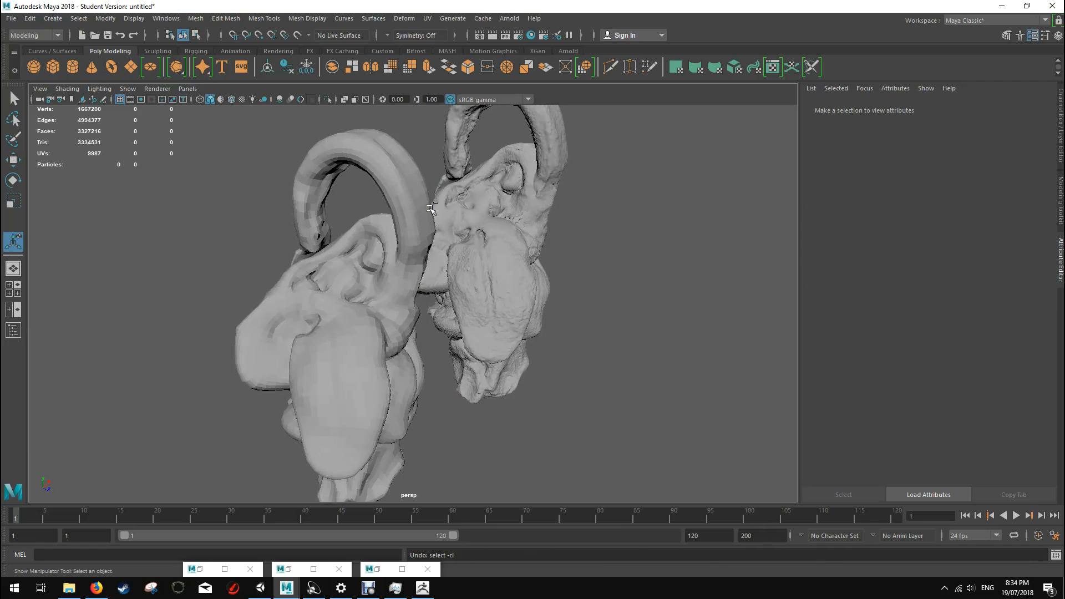
pyautogui.hotkey('ctrl', 'z')
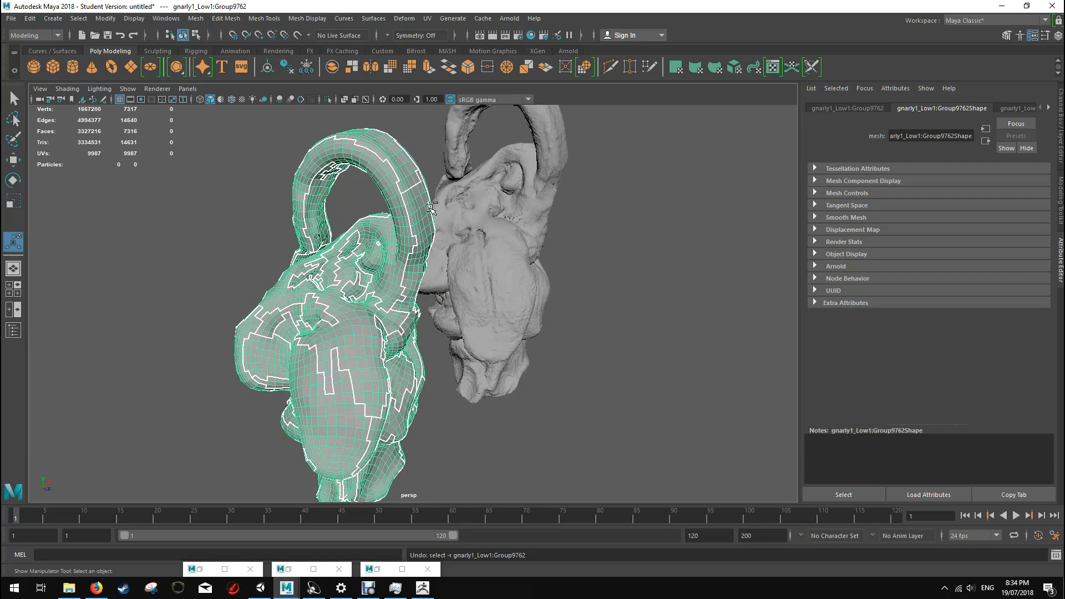
pyautogui.hotkey('ctrl', 'z')
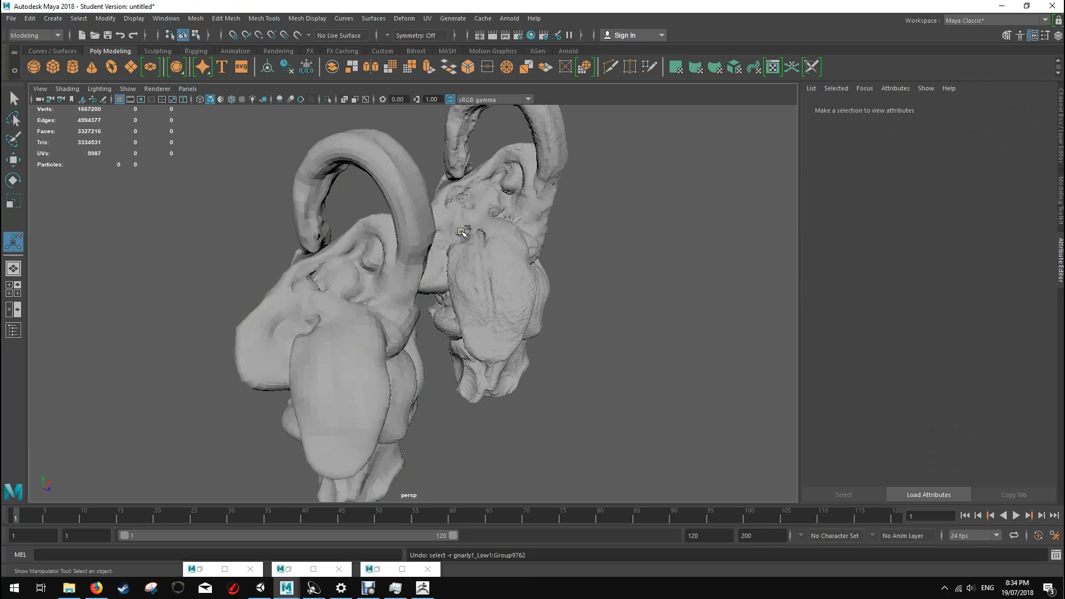
# Step: Reopen the Reduce options for the low-poly creature and set Preserve quads to 0
pyautogui.click(398, 289)
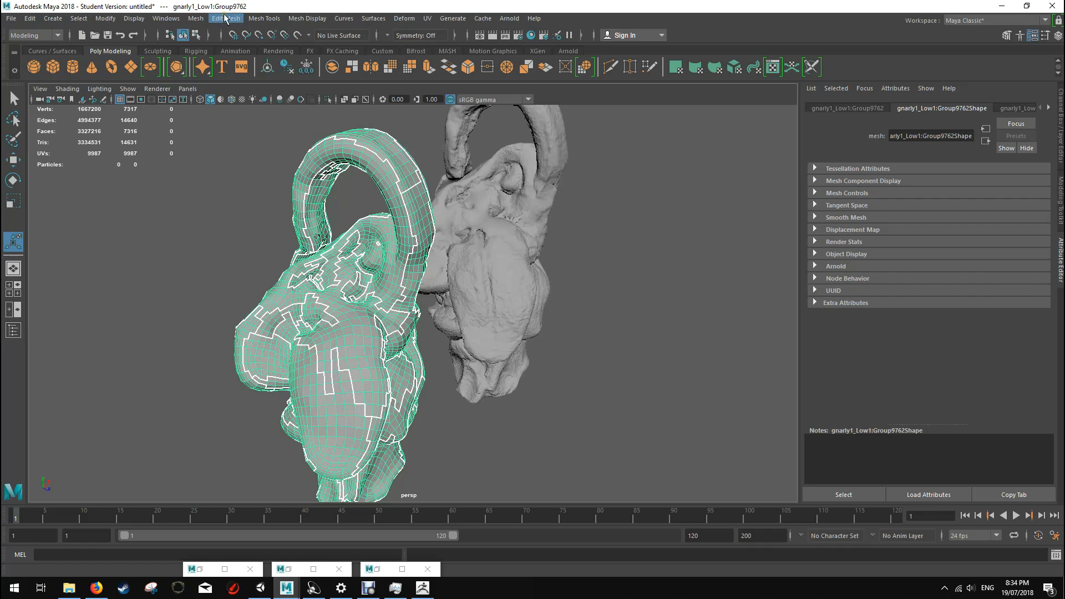
pyautogui.click(196, 21)
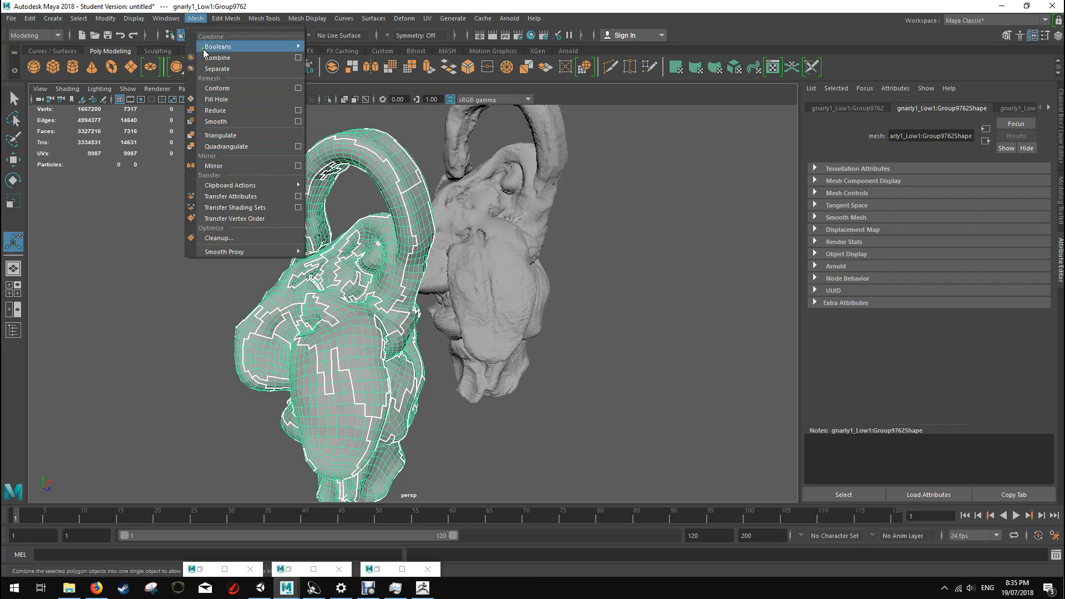
pyautogui.click(298, 110)
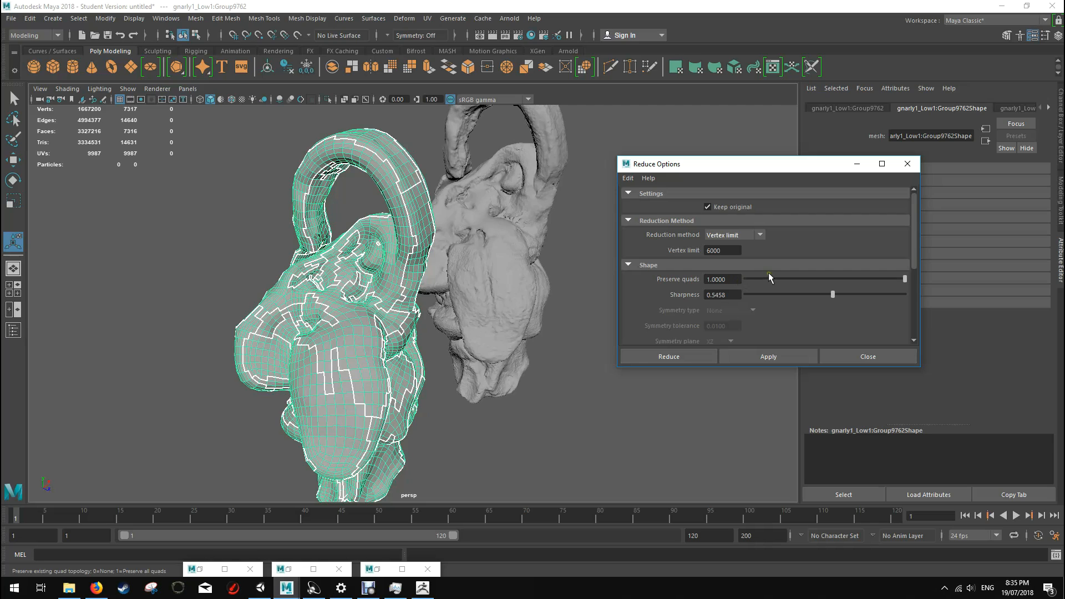
pyautogui.moveTo(754, 277); pyautogui.dragTo(743, 279)
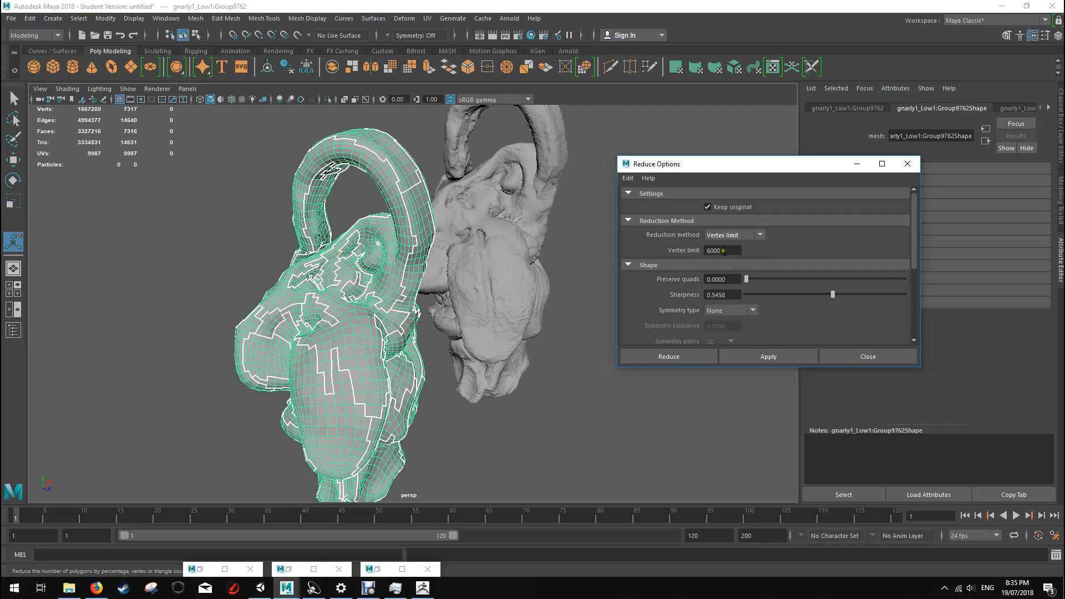
# Step: Try reducing the low-poly creature with the vertex limit of 6000 and no quad preservation, move the reduced copy aside, and undo both
pyautogui.click(698, 355)
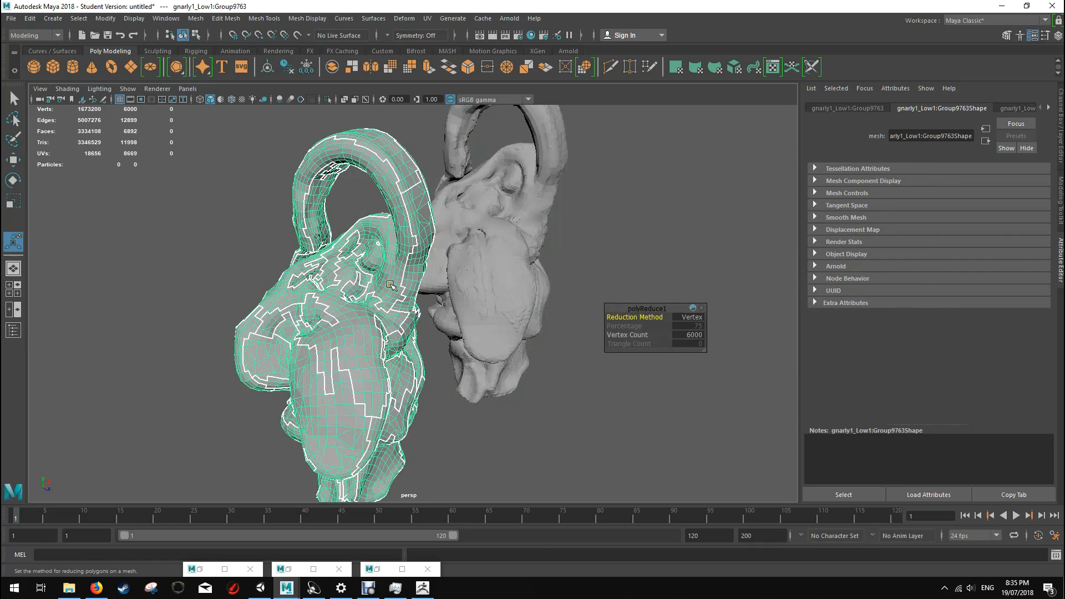
pyautogui.keyDown('alt'); pyautogui.moveTo(394, 281); pyautogui.dragTo(411, 345); pyautogui.keyUp('alt')
pyautogui.press('w')
pyautogui.moveTo(504, 321); pyautogui.dragTo(580, 297)
pyautogui.keyDown('alt'); pyautogui.moveTo(580, 298); pyautogui.dragTo(534, 308, button='right'); pyautogui.keyUp('alt')
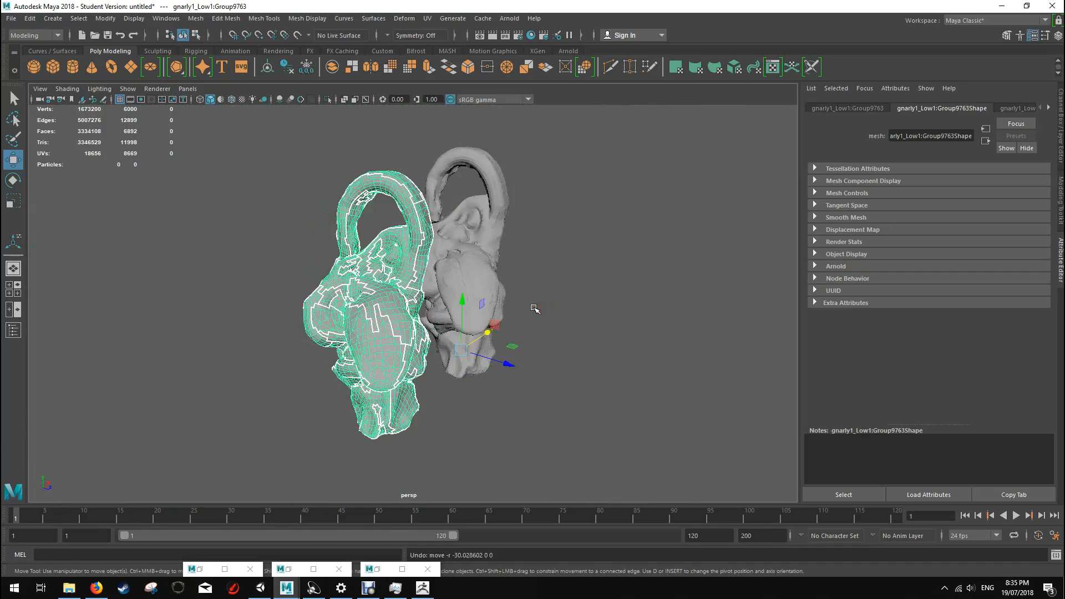
pyautogui.hotkey('ctrl', 'z')
pyautogui.hotkey('ctrl', 'z')
pyautogui.hotkey('ctrl', 'z')
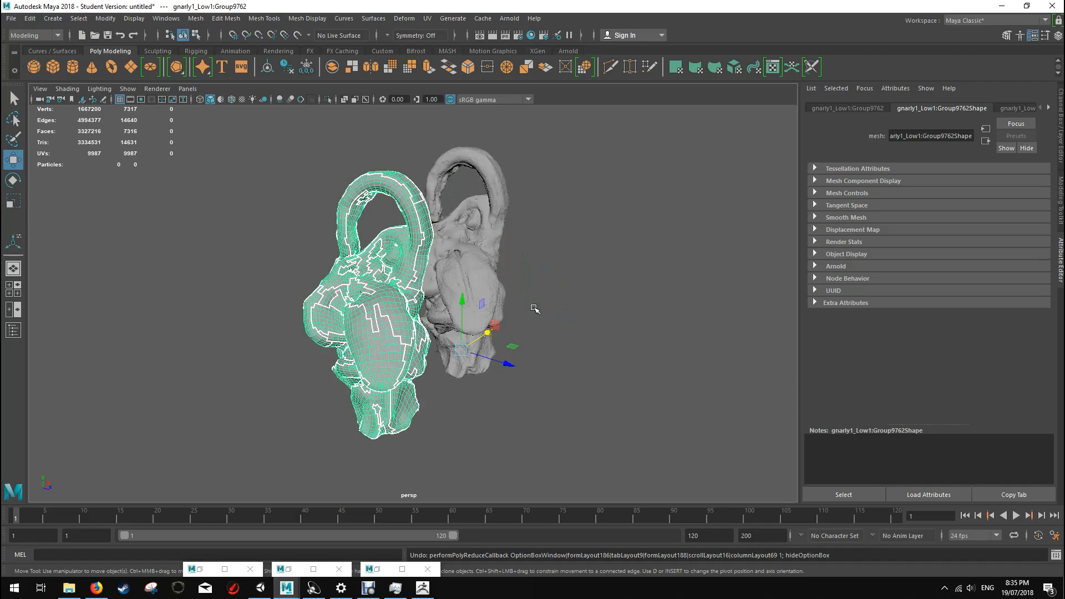
pyautogui.hotkey('ctrl', 'z')
# Step: Select the low-poly creature and set the vertex limit to 4000 in its Reduce options
pyautogui.click(406, 309)
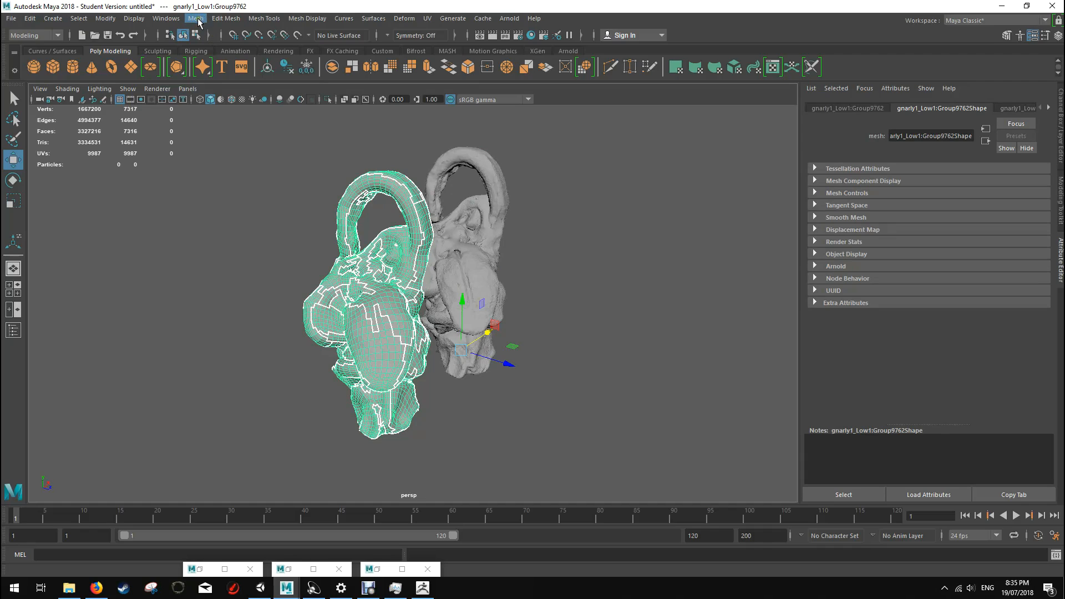
pyautogui.click(30, 19)
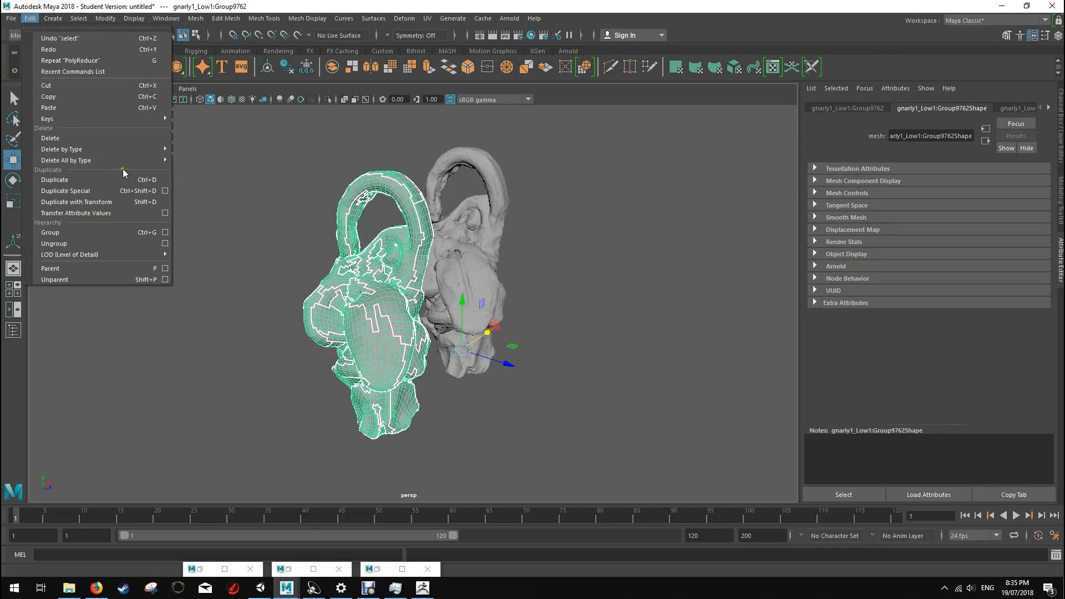
pyautogui.moveTo(100, 160)
pyautogui.click(214, 169)
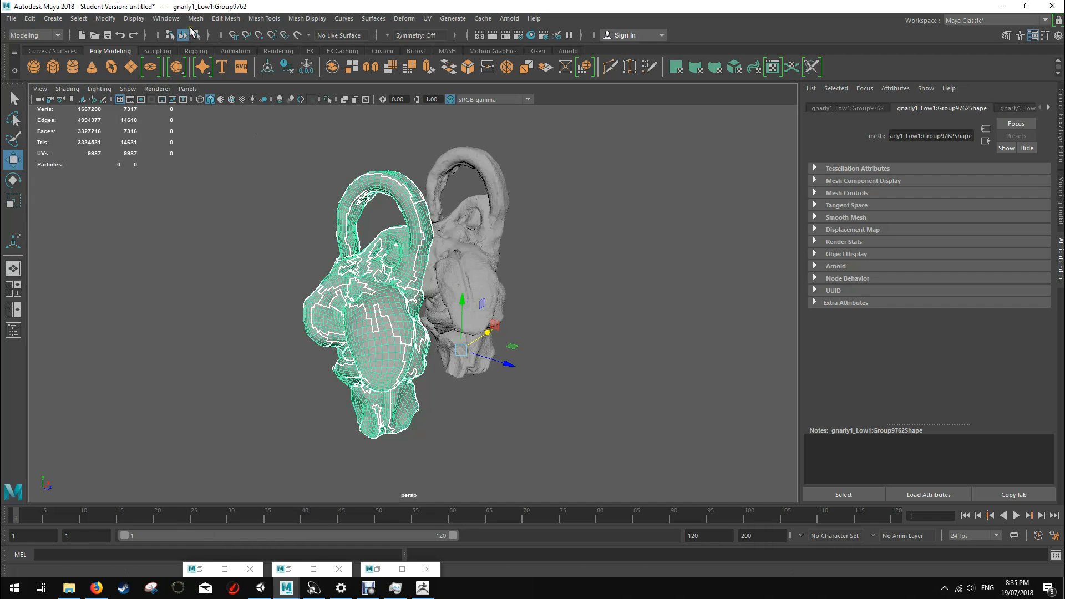
pyautogui.click(195, 18)
pyautogui.click(298, 111)
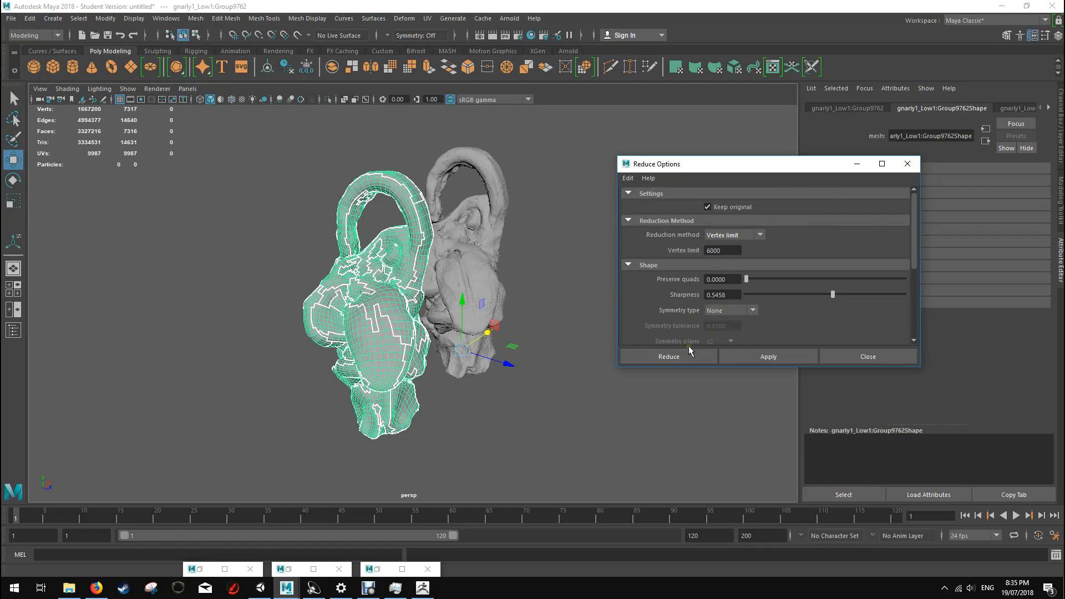
pyautogui.doubleClick(732, 252)
pyautogui.write('300')
pyautogui.press('Return')
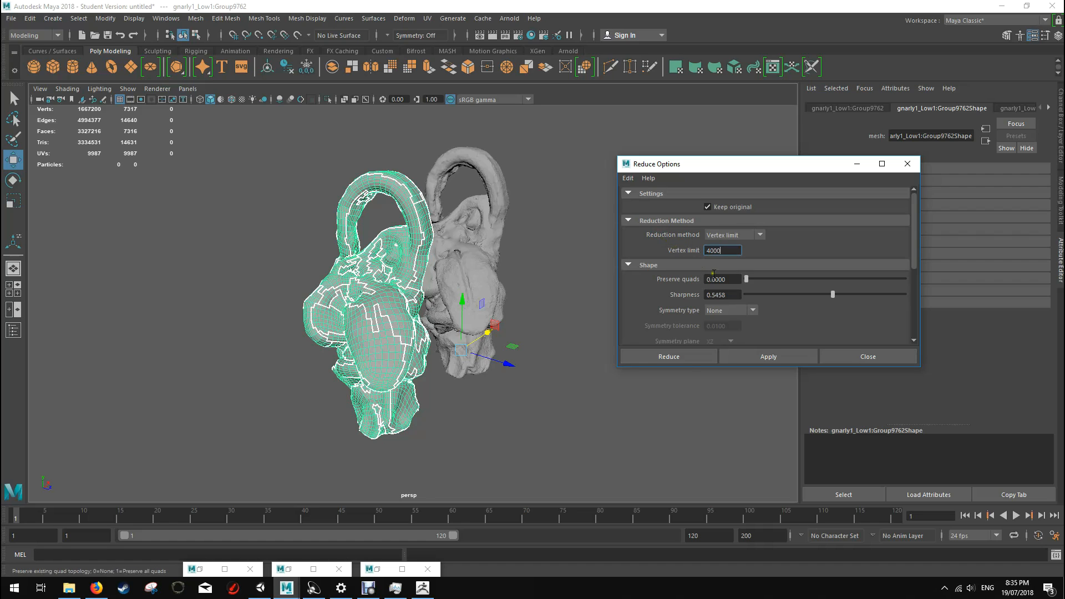
# Step: Try reducing the low-poly creature with the vertex limit of 4000 and inspect the reduced copy up close
pyautogui.click(678, 358)
pyautogui.click(367, 276)
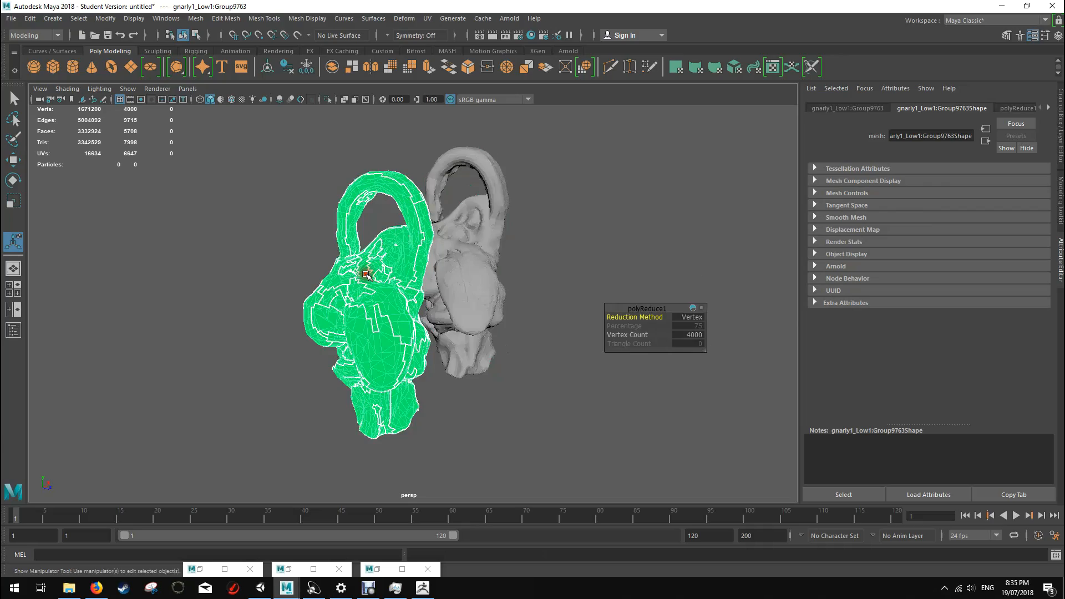
pyautogui.keyDown('alt'); pyautogui.moveTo(470, 303); pyautogui.dragTo(432, 304); pyautogui.keyUp('alt')
pyautogui.scroll(6, 413, 313)
pyautogui.scroll(4, 410, 316)
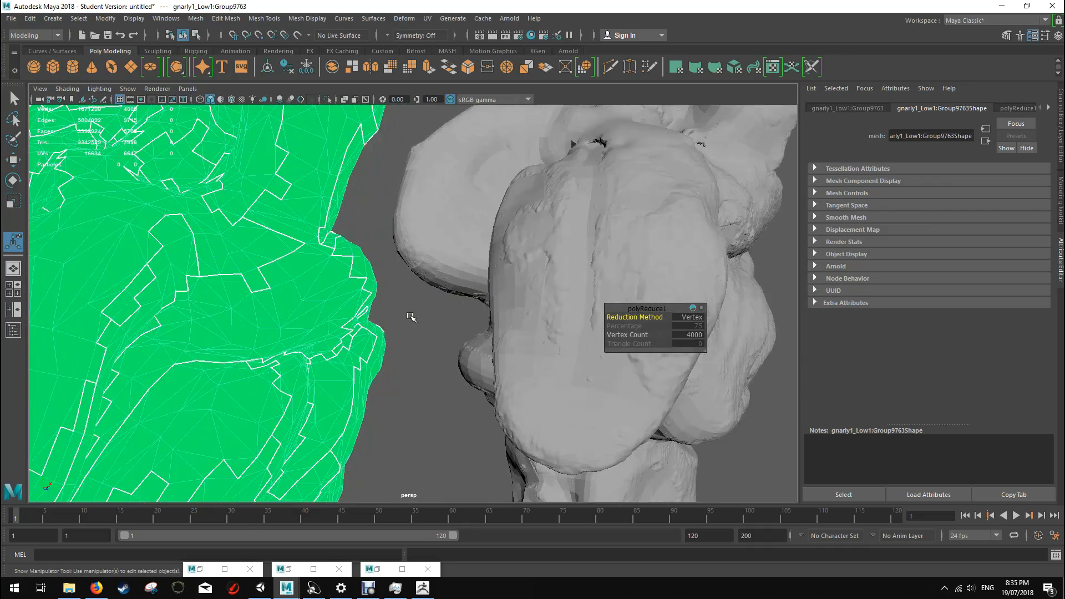
pyautogui.scroll(-8, 410, 316)
pyautogui.scroll(3, 409, 317)
pyautogui.click(412, 406)
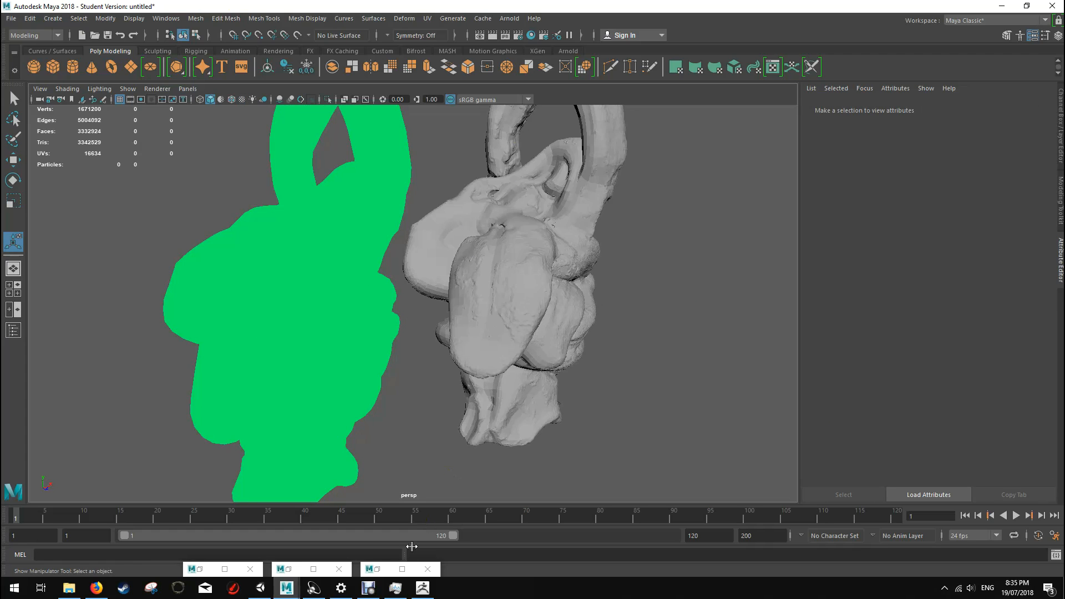
pyautogui.click(368, 587)
pyautogui.click(373, 467)
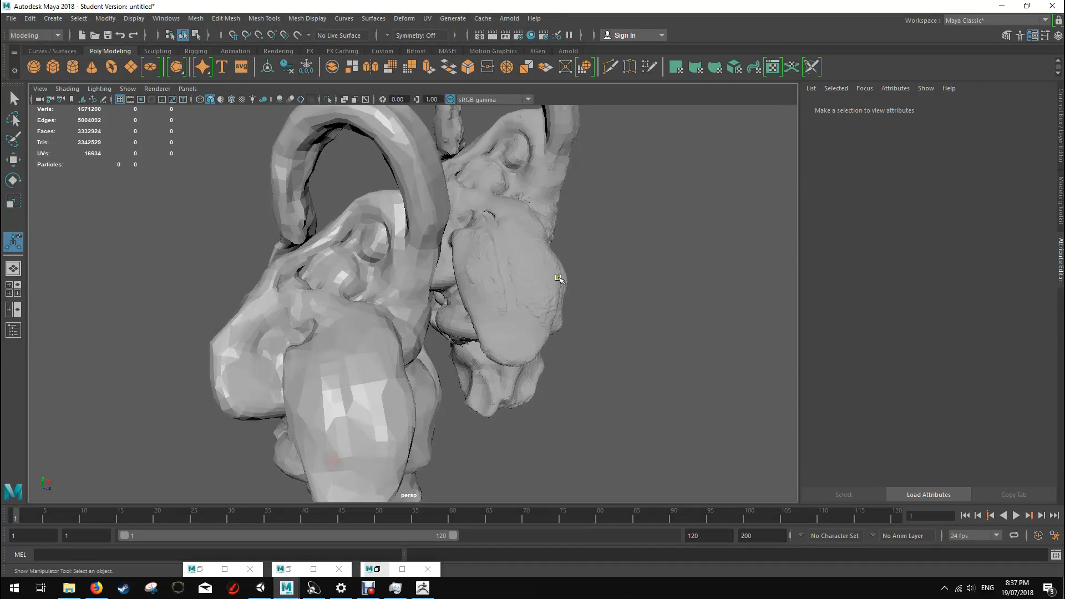
# Step: Inspect the reduced creature copy without its wireframe and undo the reduction made with the 4000 vertex limit
pyautogui.moveTo(607, 270)
pyautogui.keyDown('alt'); pyautogui.mouseDown()
pyautogui.moveTo(563, 269)
pyautogui.moveTo(409, 309)
pyautogui.moveTo(420, 338)
pyautogui.moveTo(363, 166)
pyautogui.mouseUp(); pyautogui.keyUp('alt')
pyautogui.moveTo(422, 293)
pyautogui.keyDown('alt'); pyautogui.mouseDown()
pyautogui.moveTo(568, 307)
pyautogui.moveTo(508, 319)
pyautogui.mouseUp(); pyautogui.keyUp('alt')
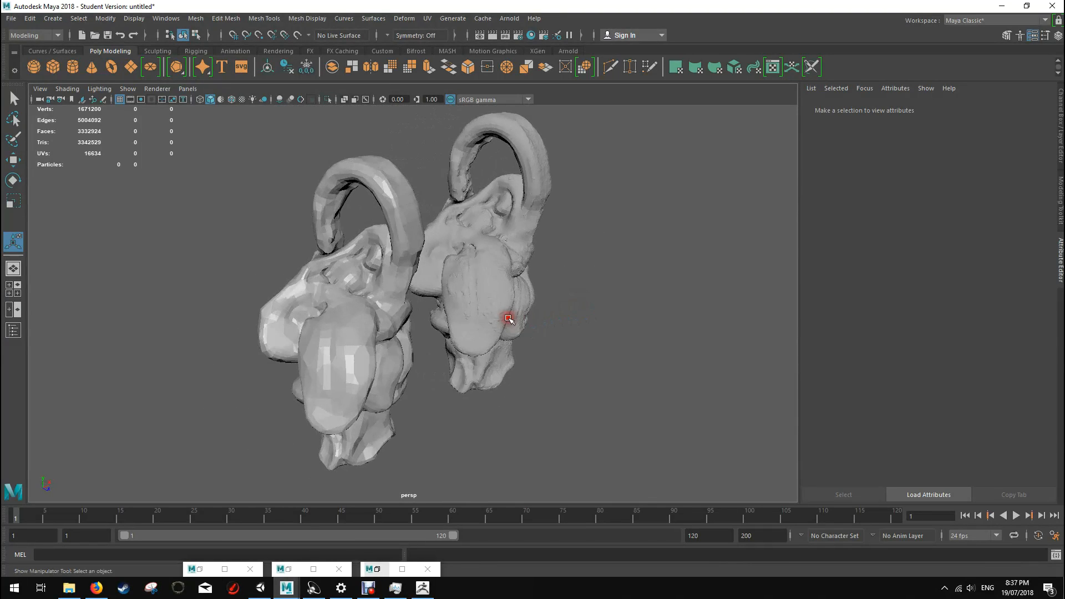
pyautogui.scroll(5, 384, 299)
pyautogui.click(335, 274)
pyautogui.hotkey('ctrl', 'z')
pyautogui.hotkey('ctrl', 'z')
pyautogui.hotkey('ctrl', 'z')
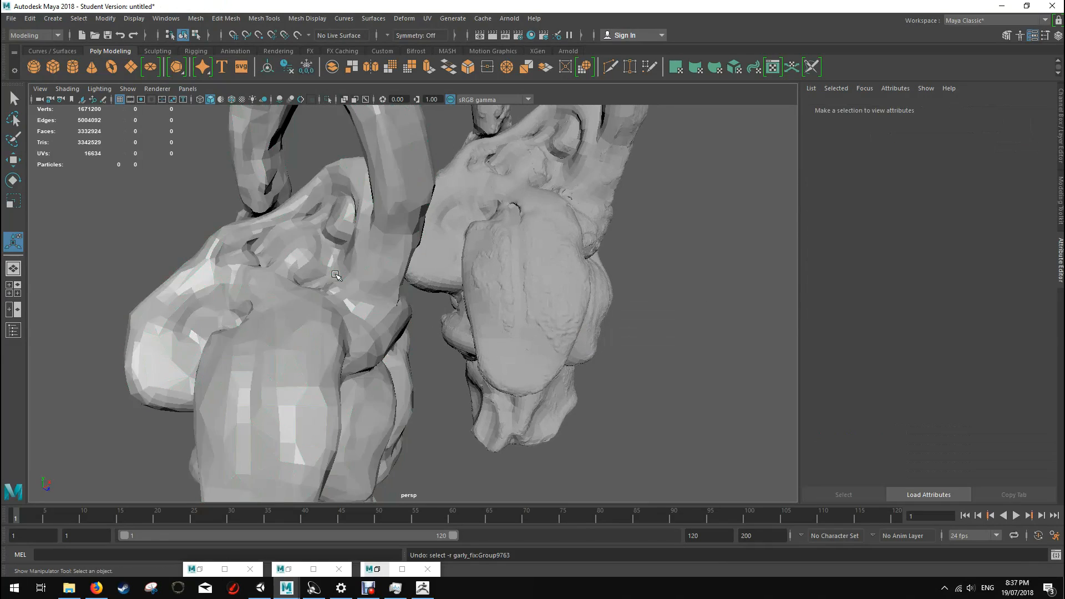
pyautogui.hotkey('ctrl', 'z')
pyautogui.hotkey('ctrl', 'z')
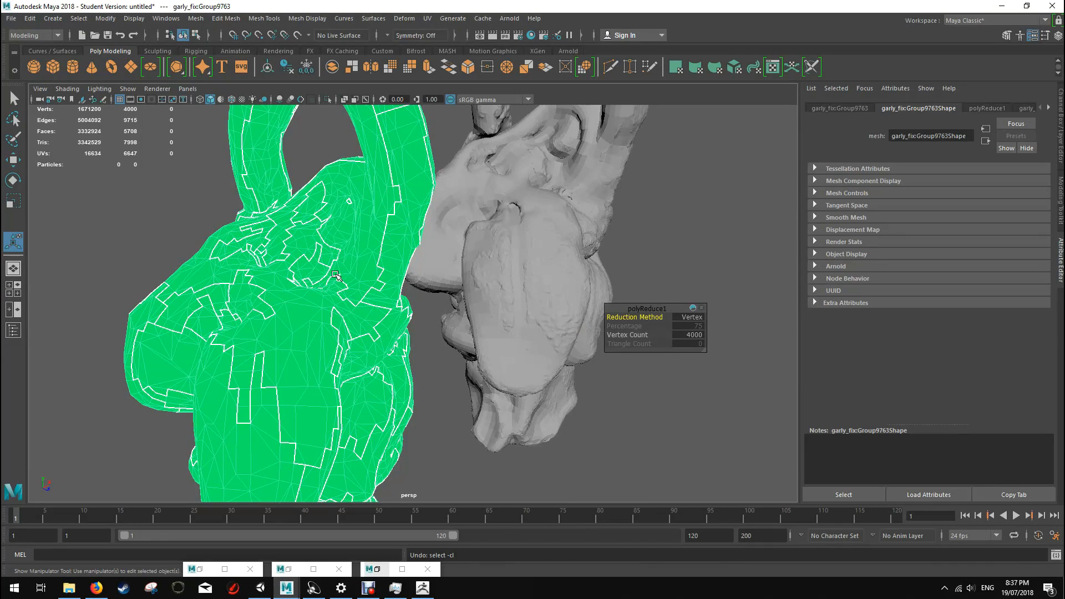
pyautogui.hotkey('ctrl', 'z')
pyautogui.hotkey('ctrl', 'z')
# Step: Reduce the original low-poly creature again with the vertex limit of 4000, keeping the original mesh
pyautogui.keyDown('alt'); pyautogui.moveTo(423, 309); pyautogui.dragTo(463, 309); pyautogui.keyUp('alt')
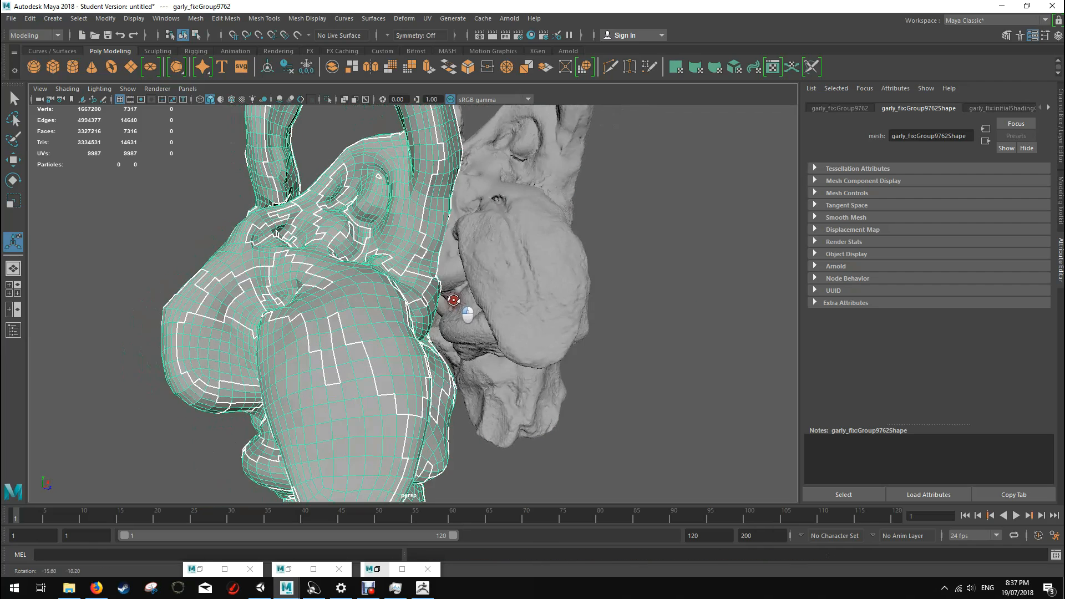
pyautogui.scroll(-4, 377, 303)
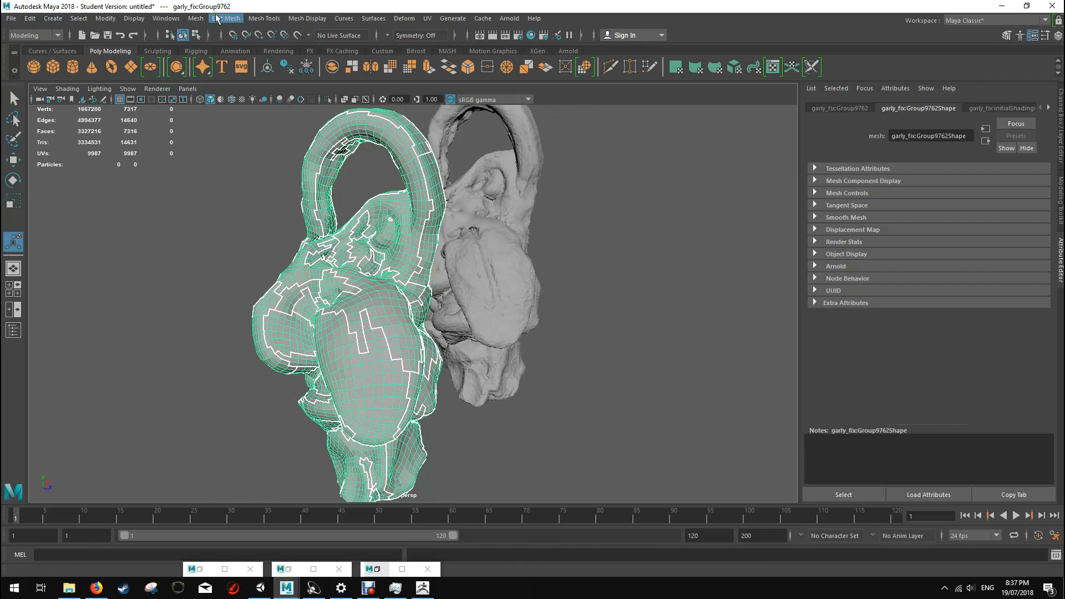
pyautogui.click(196, 19)
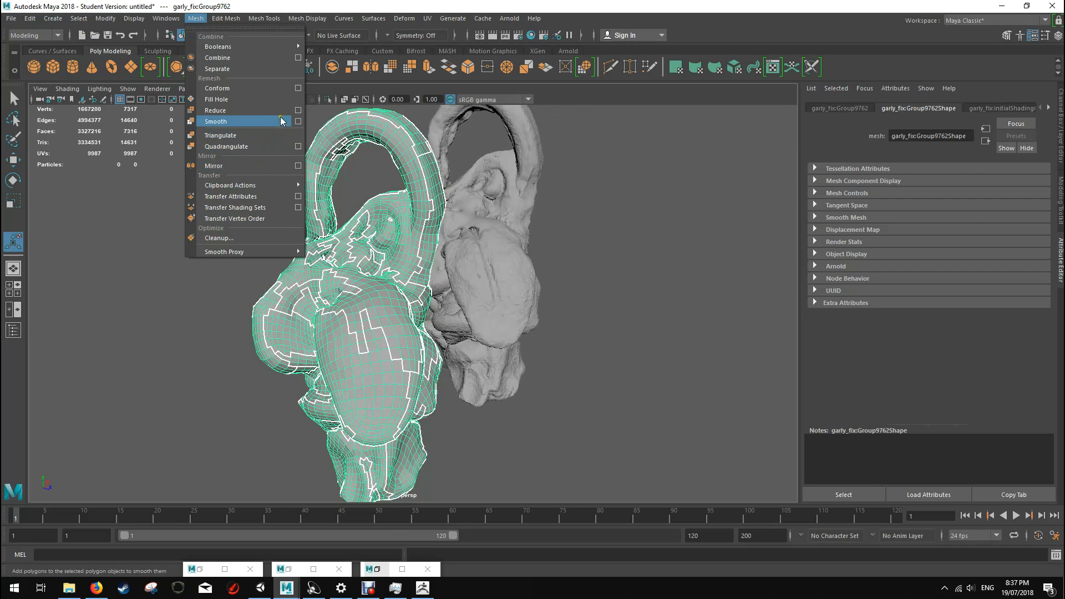
pyautogui.click(298, 110)
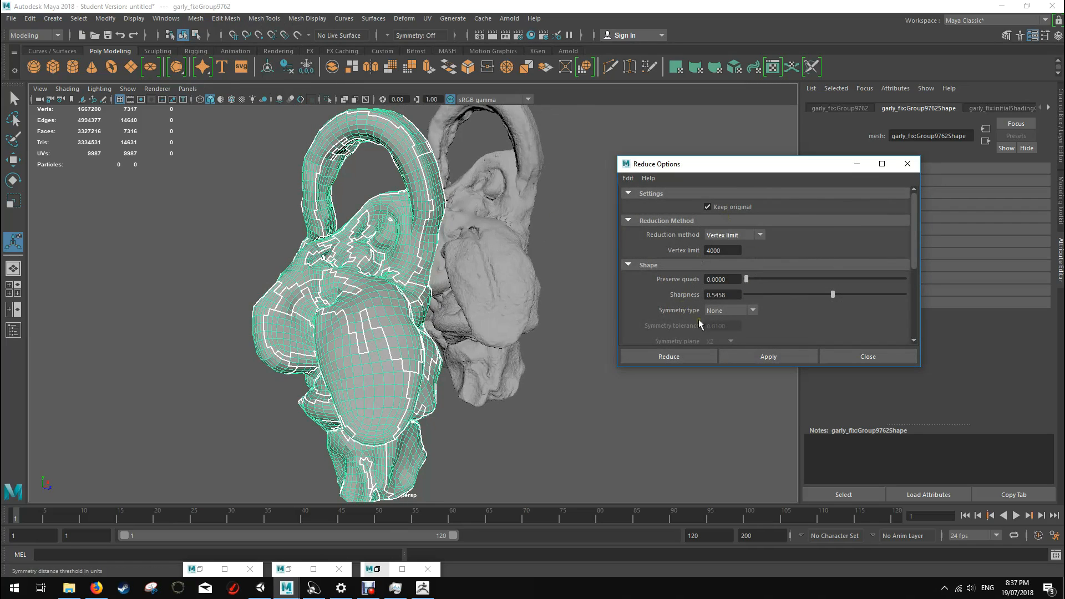
pyautogui.click(689, 355)
pyautogui.press('t')
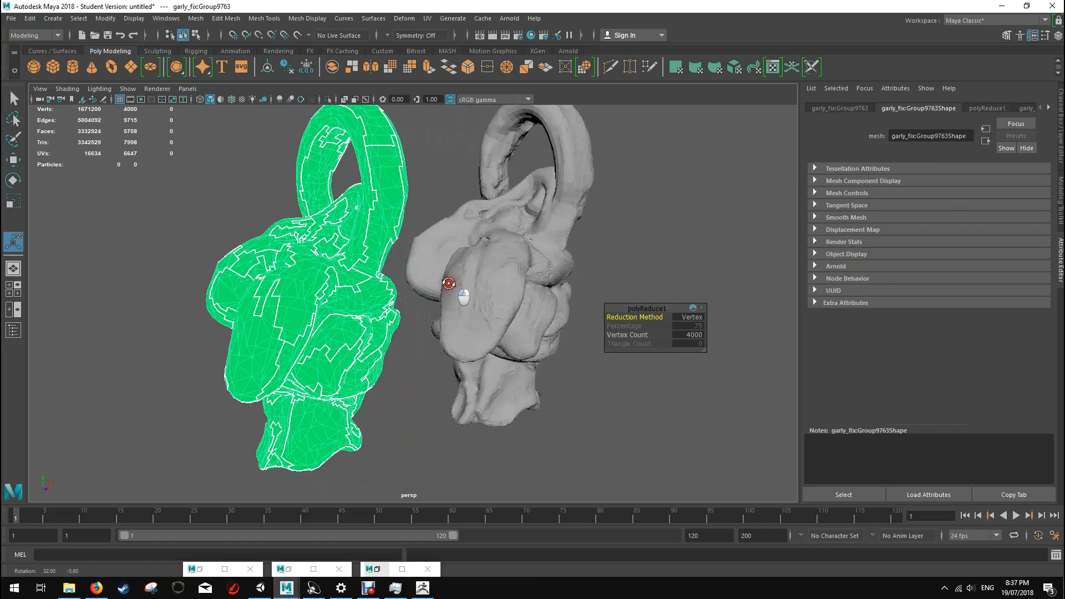
# Step: Assign a new Blinn material to the reduced creature copy and deselect it
pyautogui.keyDown('alt'); pyautogui.moveTo(336, 289); pyautogui.dragTo(446, 282); pyautogui.keyUp('alt')
pyautogui.moveTo(310, 268); pyautogui.dragTo(337, 553, button='right')
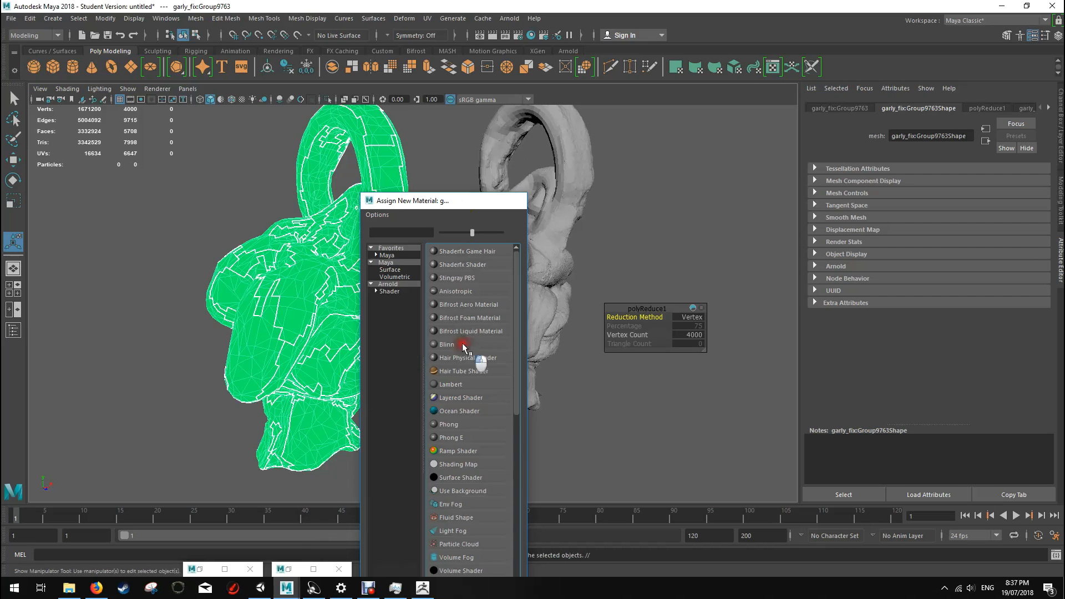
pyautogui.click(454, 345)
pyautogui.click(413, 399)
pyautogui.keyDown('alt'); pyautogui.moveTo(424, 302); pyautogui.dragTo(391, 309); pyautogui.keyUp('alt')
# Step: Try moving the high-poly sculpt forward along its Z axis and undo the move
pyautogui.click(539, 223)
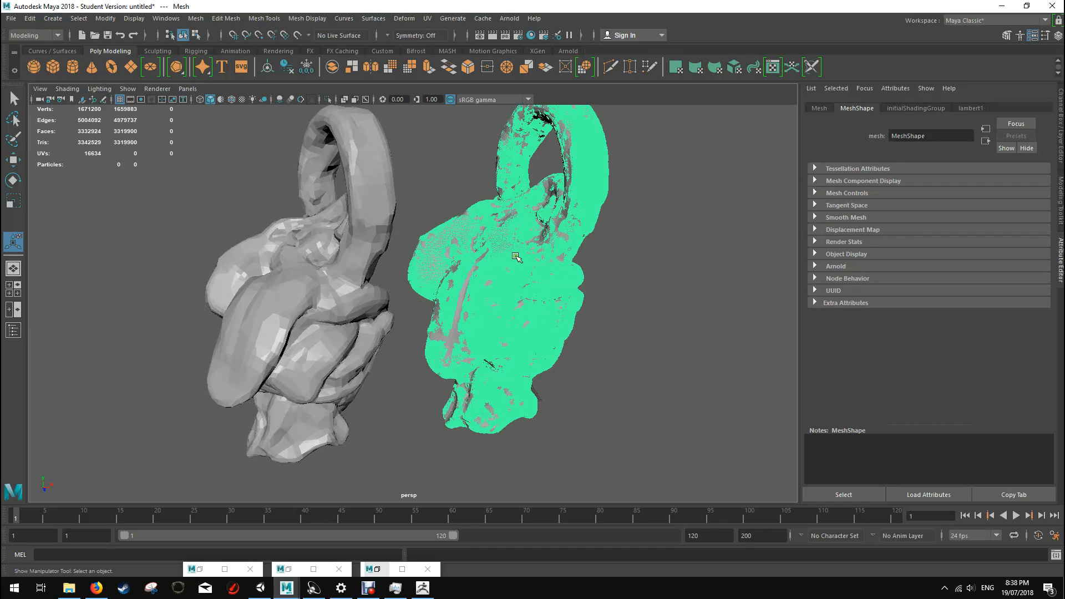
pyautogui.keyDown('alt'); pyautogui.moveTo(545, 302); pyautogui.dragTo(532, 301); pyautogui.keyUp('alt')
pyautogui.press('w')
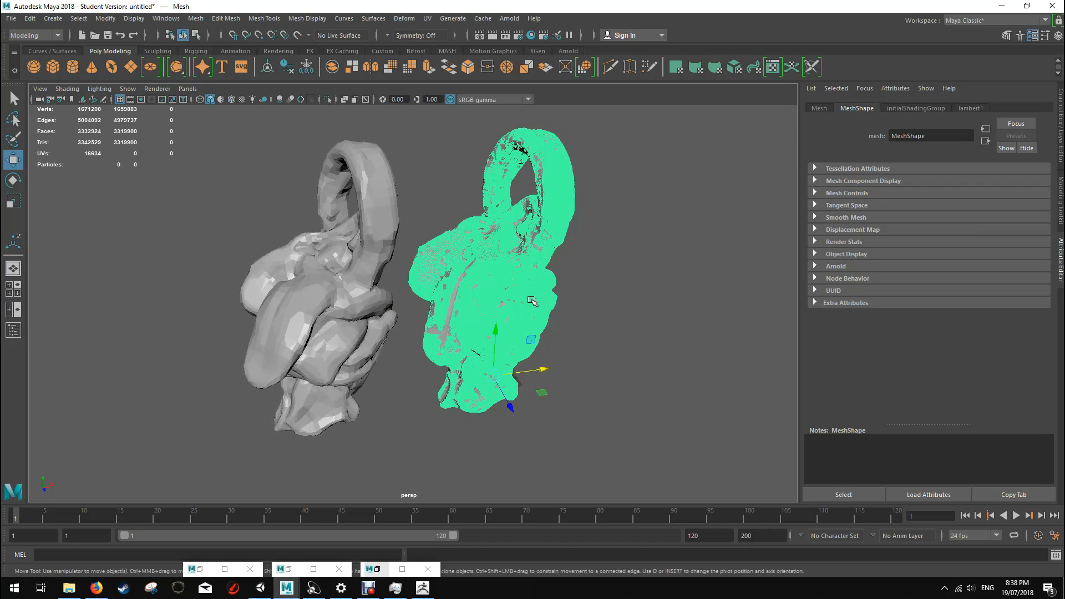
pyautogui.moveTo(523, 403); pyautogui.dragTo(596, 507)
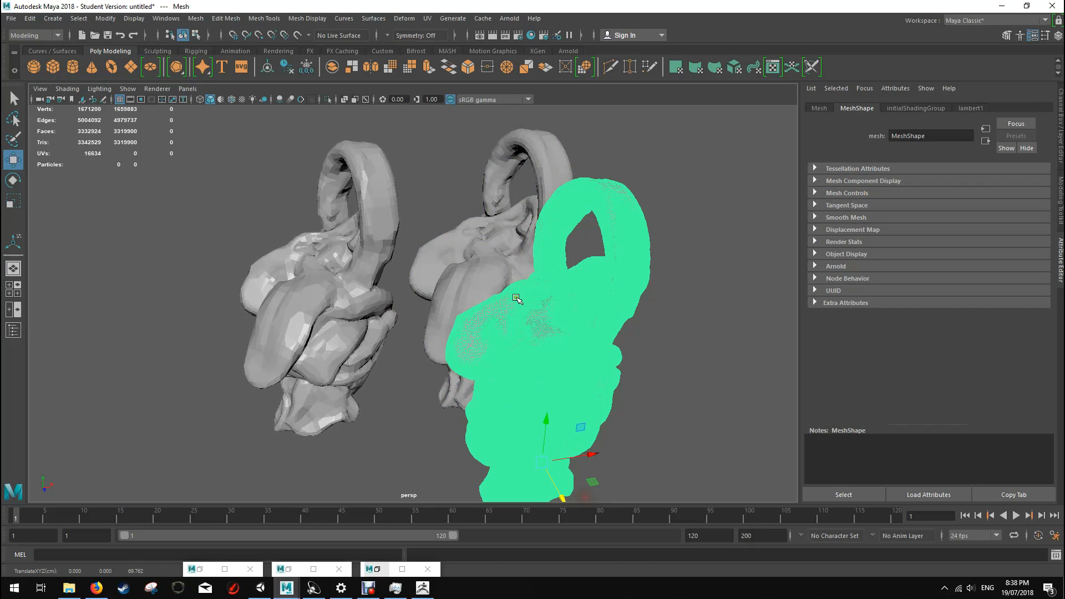
pyautogui.hotkey('ctrl', 'z')
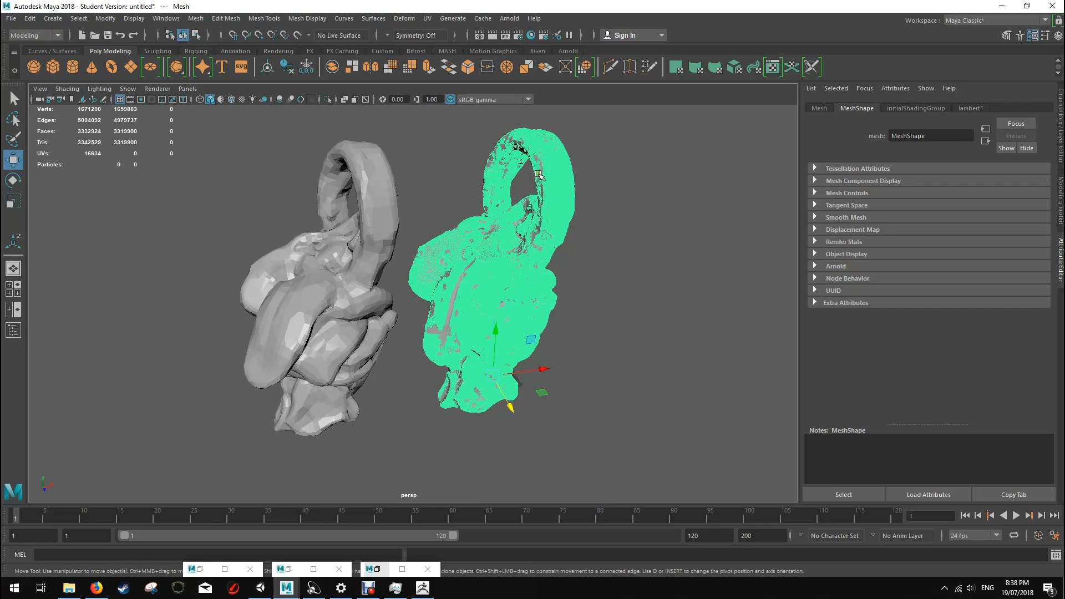
# Step: Examine the surface detail of the high-poly sculpt up close, without its selection wireframe, beside the reduced copy
pyautogui.scroll(6, 460, 317)
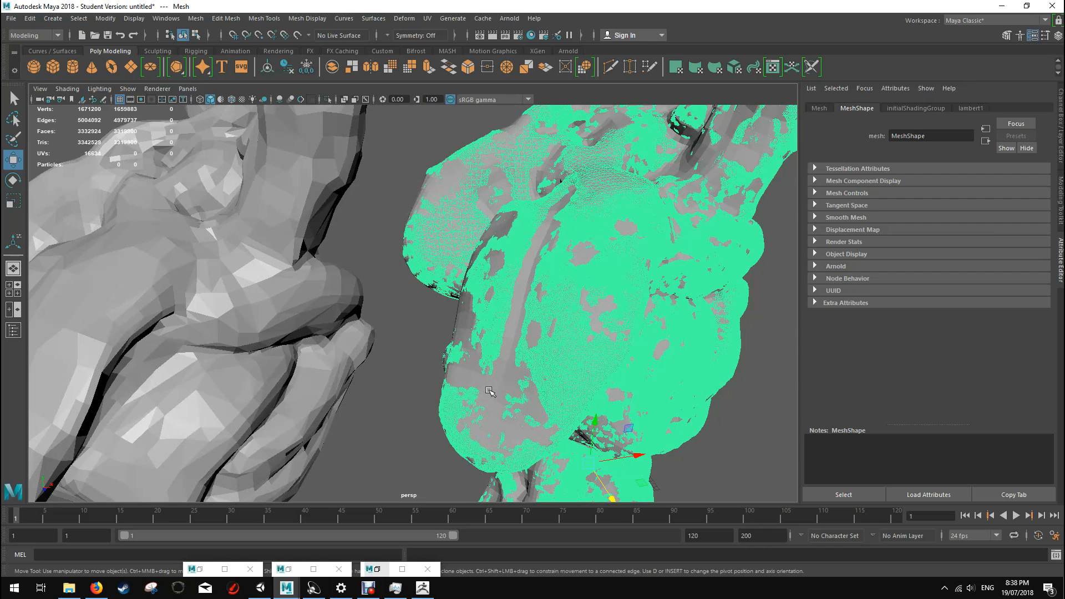
pyautogui.click(507, 364)
pyautogui.rightClick(507, 363)
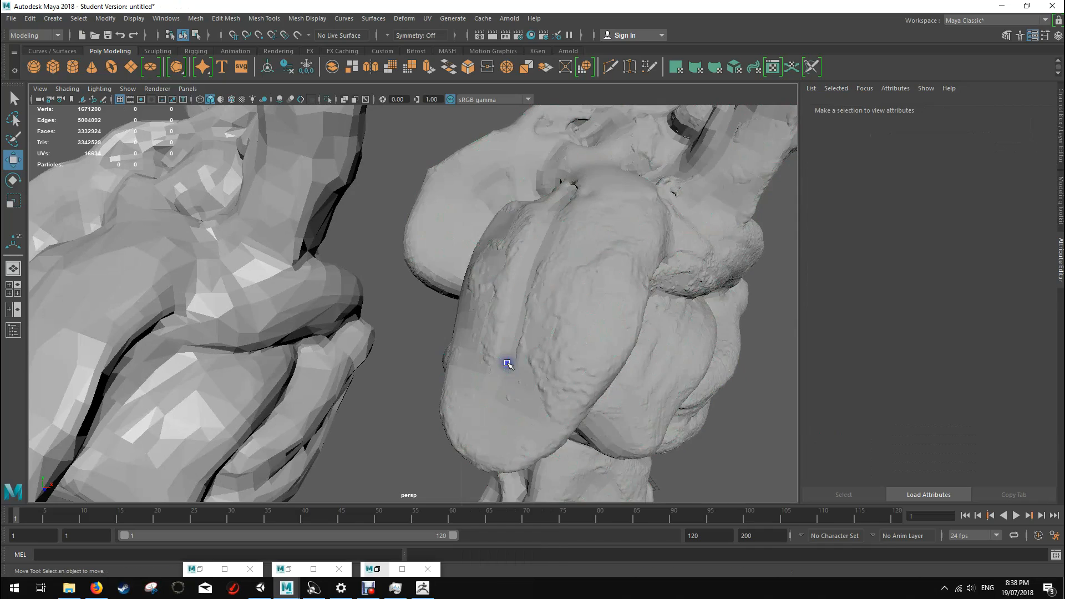
pyautogui.click(509, 348)
pyautogui.scroll(-8, 507, 350)
pyautogui.click(651, 342)
pyautogui.moveTo(652, 343); pyautogui.dragTo(871, 296)
pyautogui.click(566, 321)
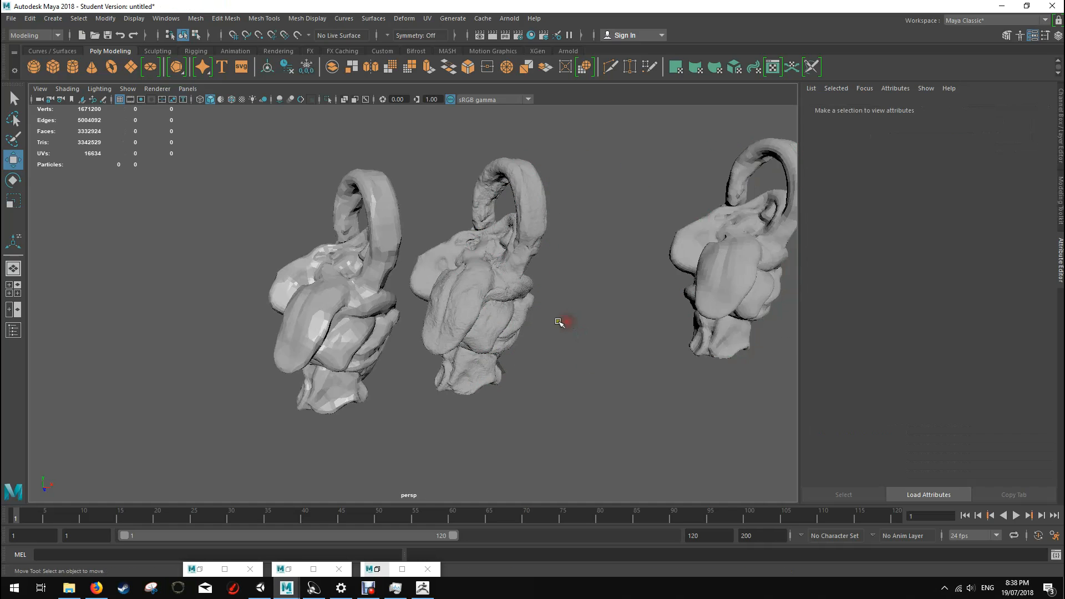
# Step: Compare the shape and wireframe of the reduced creature copy with the high-poly sculpt from several angles
pyautogui.click(374, 306)
pyautogui.scroll(4, 528, 239)
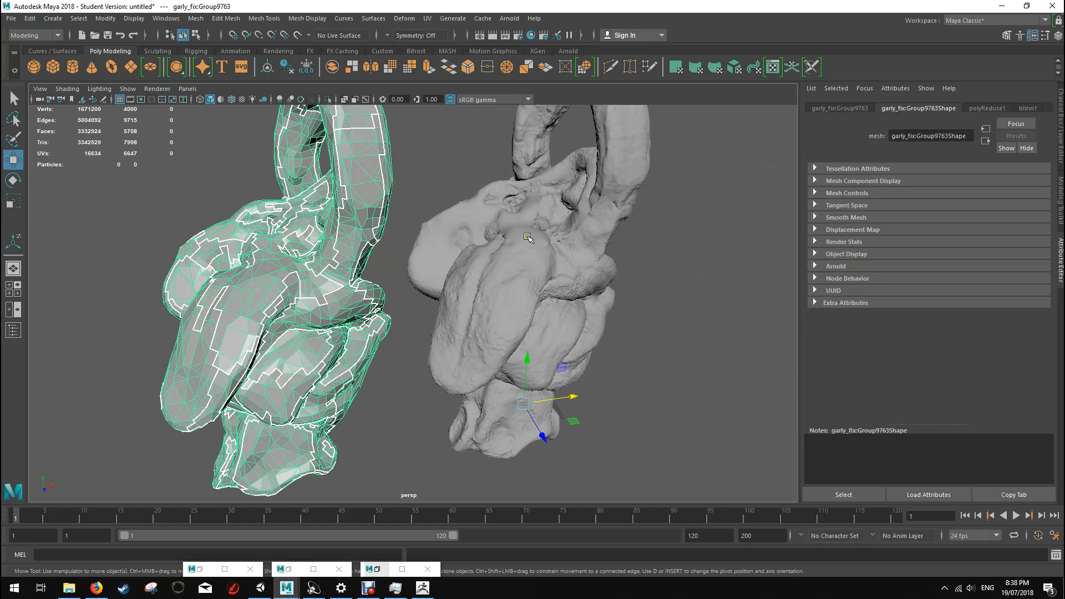
pyautogui.click(503, 207)
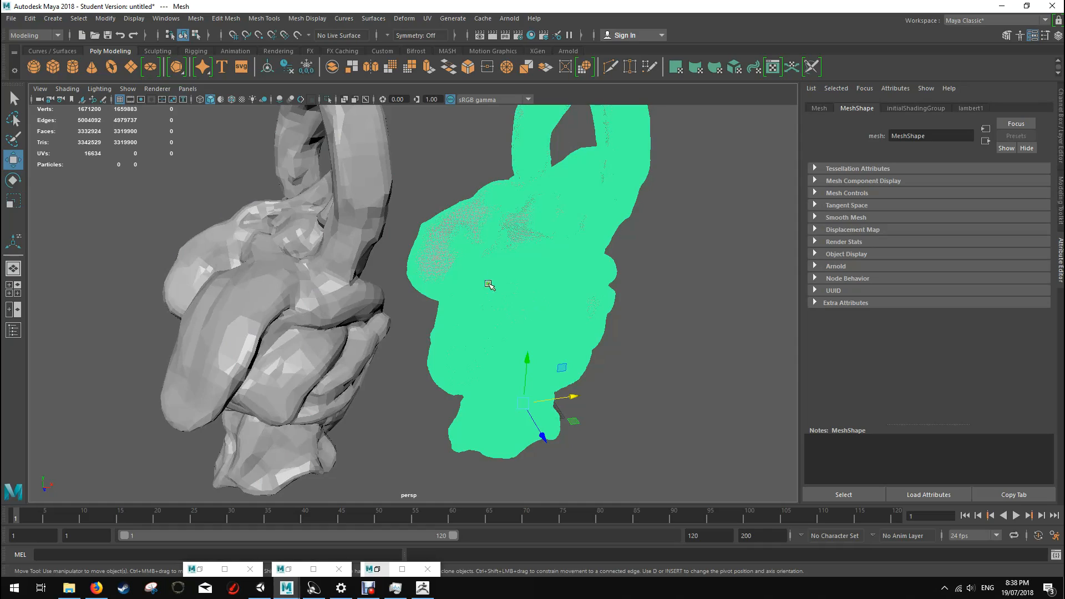
pyautogui.moveTo(424, 355)
pyautogui.keyDown('alt'); pyautogui.mouseDown()
pyautogui.moveTo(521, 340)
pyautogui.moveTo(630, 344)
pyautogui.moveTo(394, 356)
pyautogui.moveTo(434, 333)
pyautogui.moveTo(444, 293)
pyautogui.moveTo(456, 311)
pyautogui.moveTo(466, 302)
pyautogui.moveTo(468, 356)
pyautogui.moveTo(438, 370)
pyautogui.mouseUp(); pyautogui.keyUp('alt')
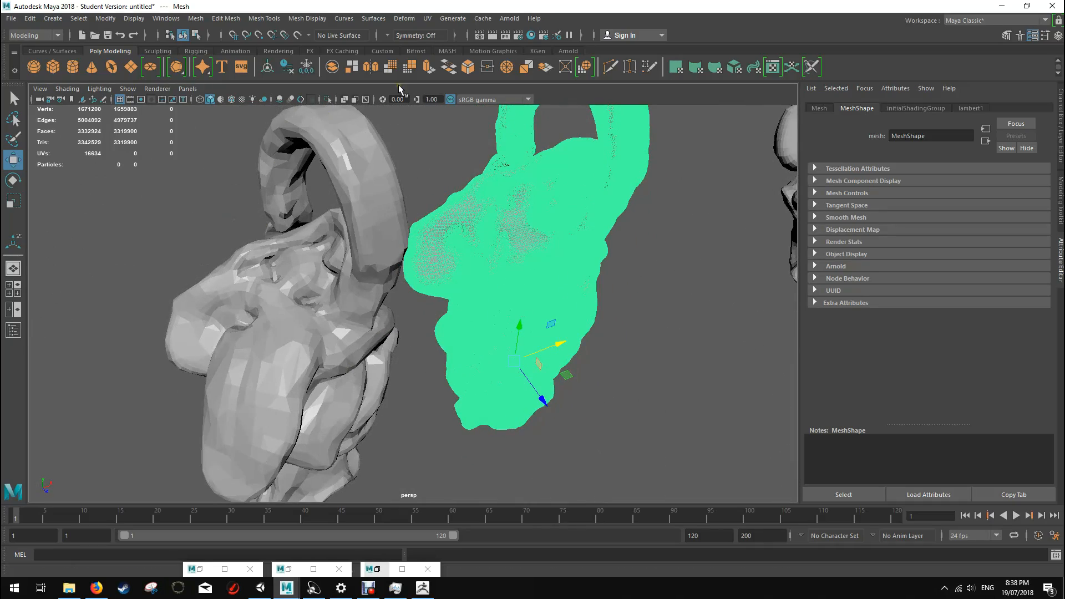
pyautogui.keyDown('alt'); pyautogui.moveTo(469, 333); pyautogui.dragTo(502, 327); pyautogui.keyUp('alt')
pyautogui.scroll(-2, 502, 327)
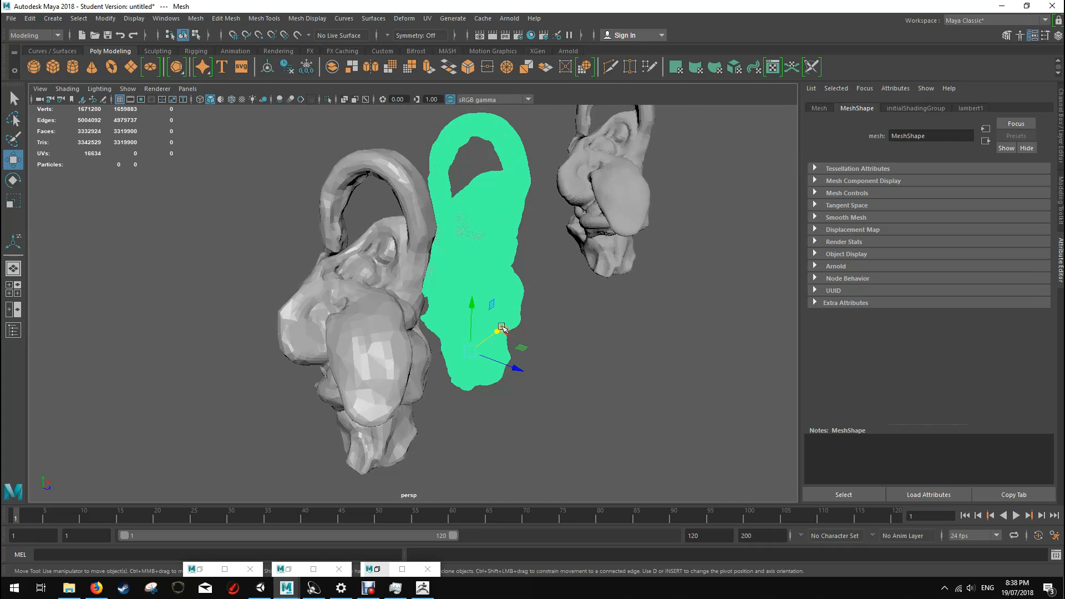
pyautogui.scroll(2, 502, 327)
pyautogui.scroll(-1, 502, 327)
pyautogui.click(575, 308)
pyautogui.keyDown('alt'); pyautogui.moveTo(575, 308); pyautogui.dragTo(554, 310); pyautogui.keyUp('alt')
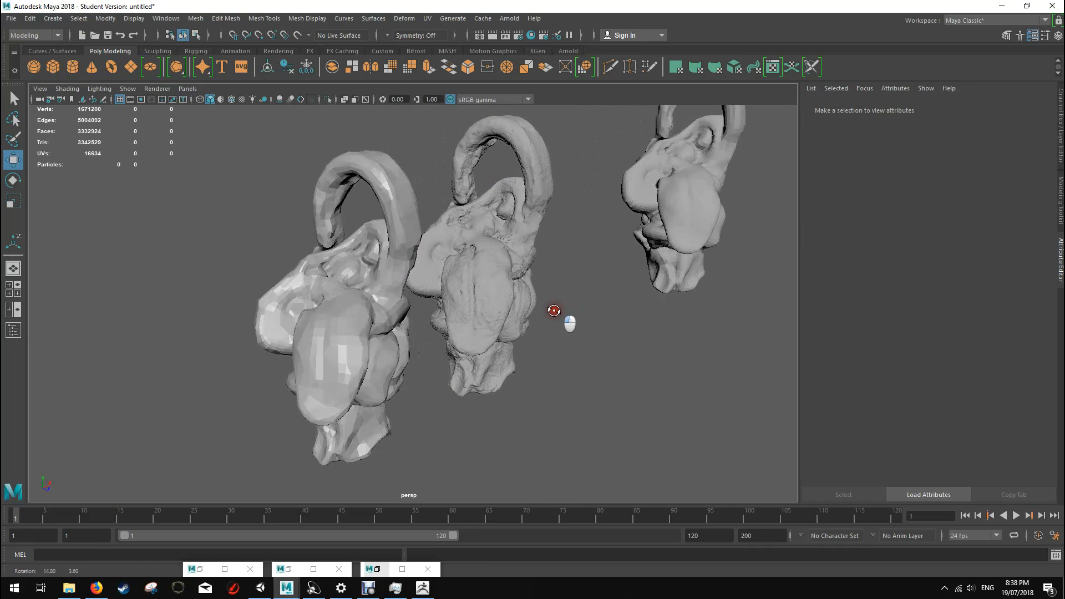
# Step: Move the high-poly sculpt along its X axis so that it overlaps the reduced creature copy
pyautogui.click(518, 303)
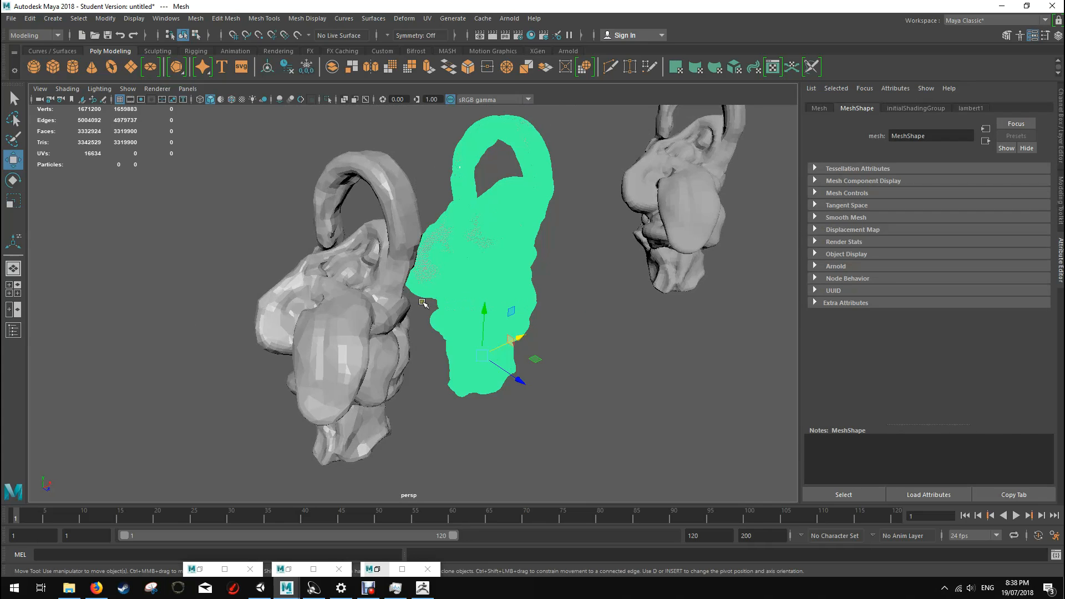
pyautogui.click(381, 330)
pyautogui.moveTo(519, 339); pyautogui.dragTo(469, 292)
pyautogui.click(626, 338)
pyautogui.scroll(4, 441, 274)
# Step: Assign a new Blinn material to the high-poly sculpt
pyautogui.click(348, 251)
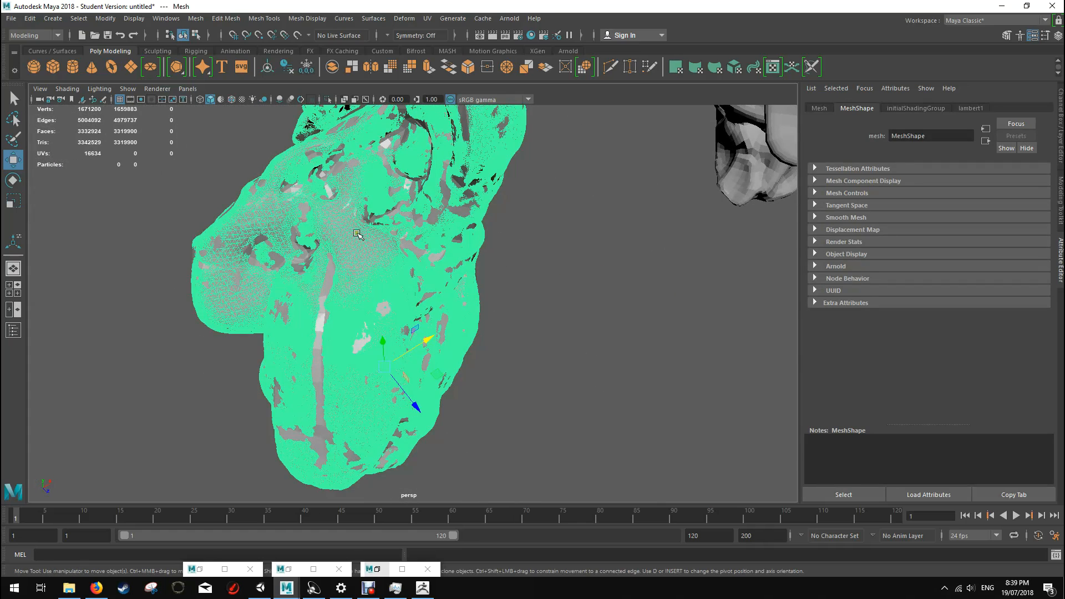
pyautogui.rightClick(356, 234)
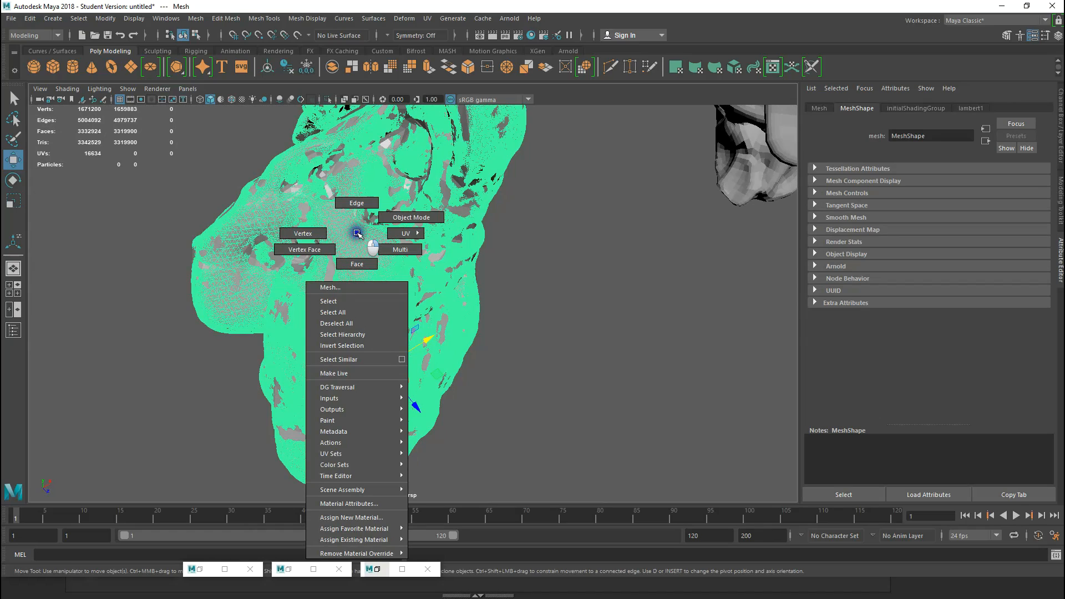
pyautogui.moveTo(357, 234); pyautogui.dragTo(383, 521, button='right')
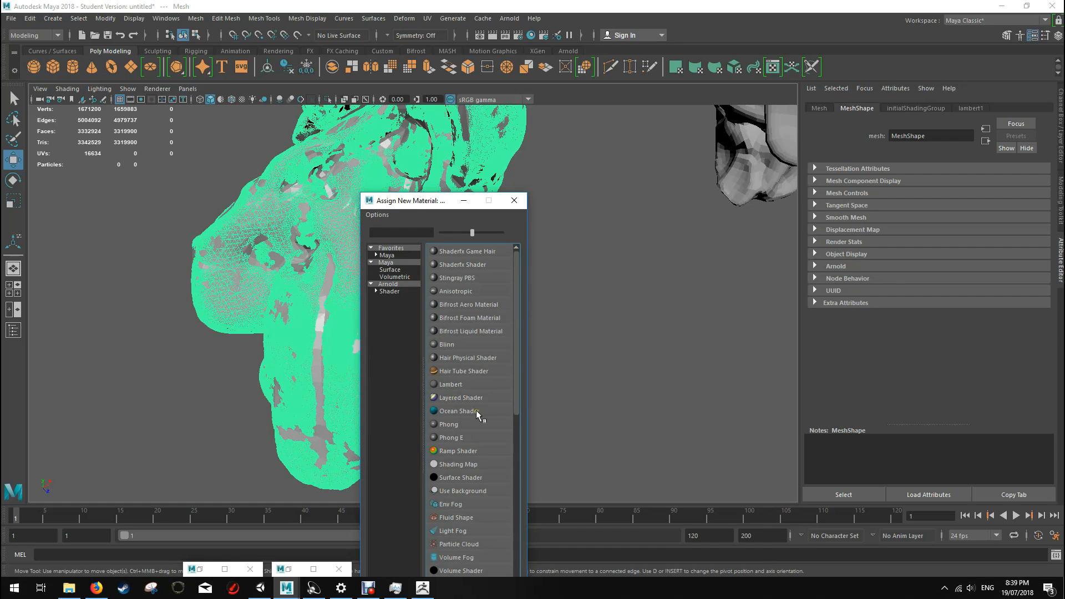
pyautogui.click(446, 345)
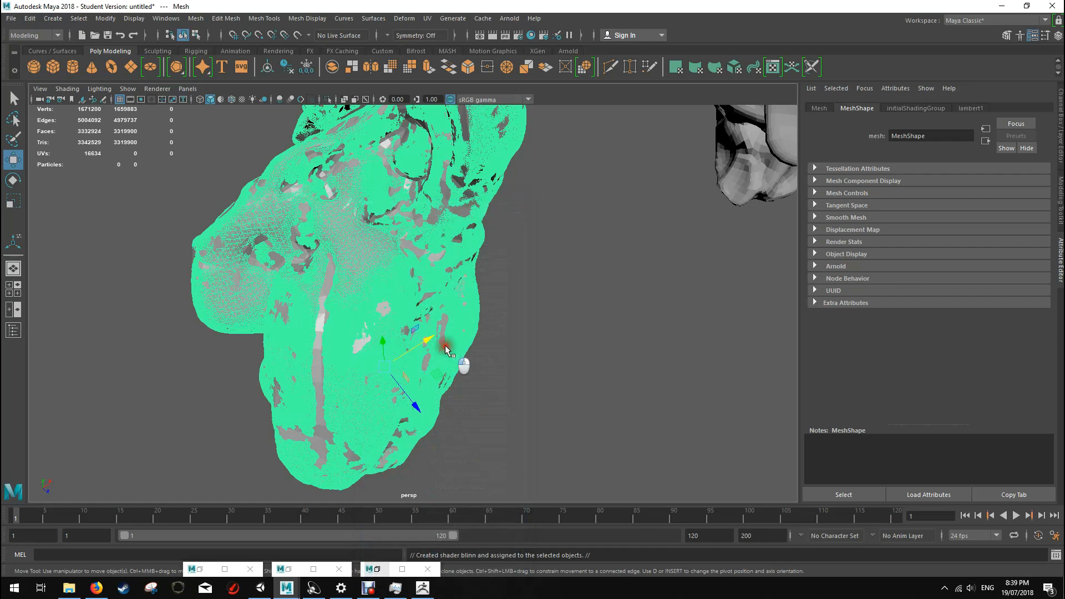
# Step: Inspect up close where the reduced copy's faces poke through the overlapping high-poly sculpt
pyautogui.click(321, 321)
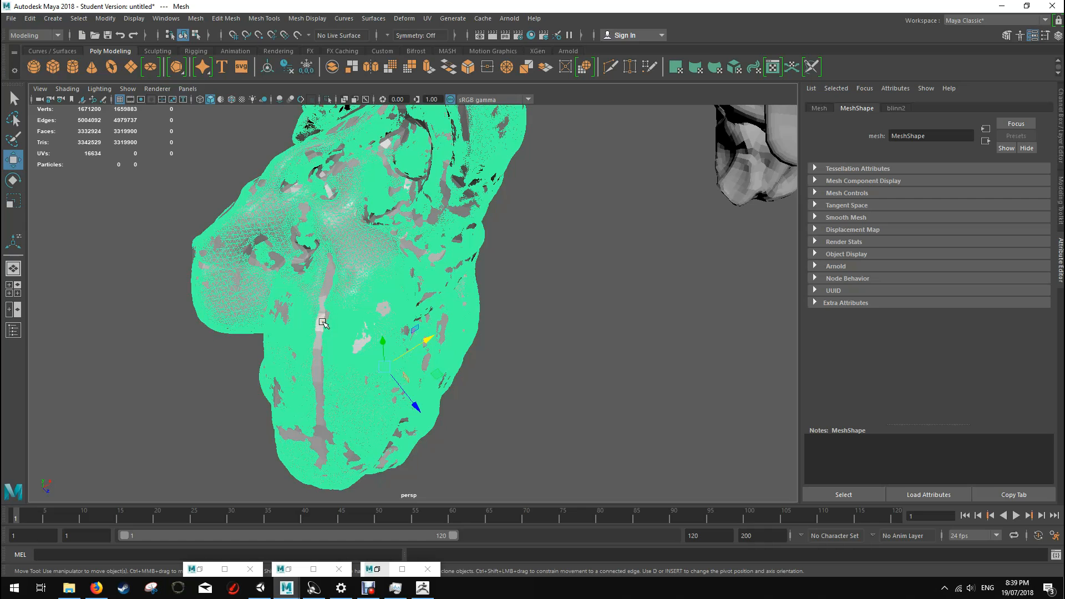
pyautogui.scroll(4, 323, 323)
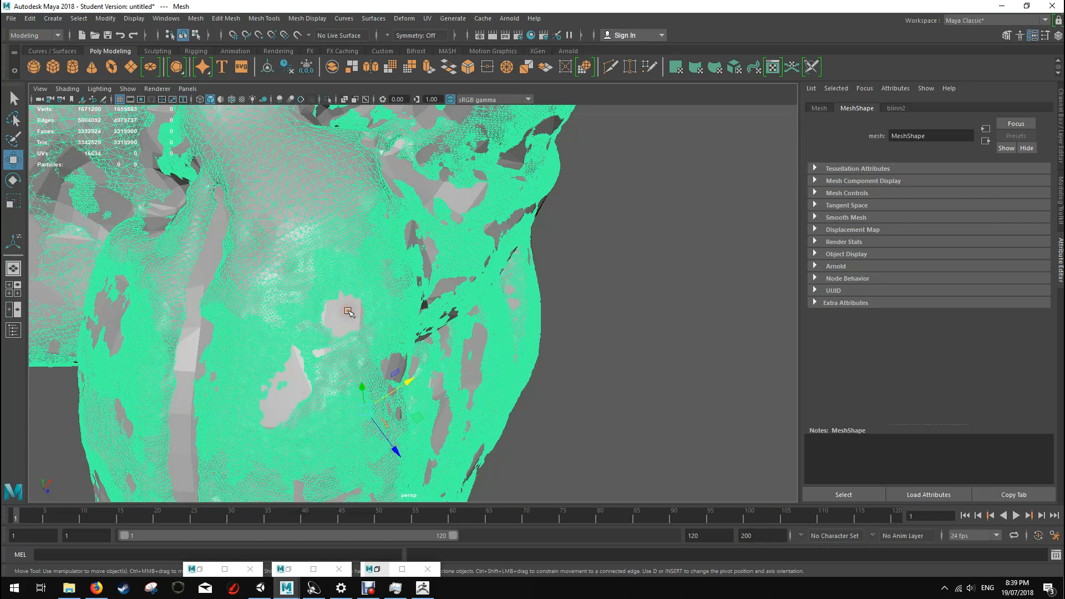
pyautogui.click(188, 340)
pyautogui.moveTo(187, 339); pyautogui.dragTo(250, 259, button='right')
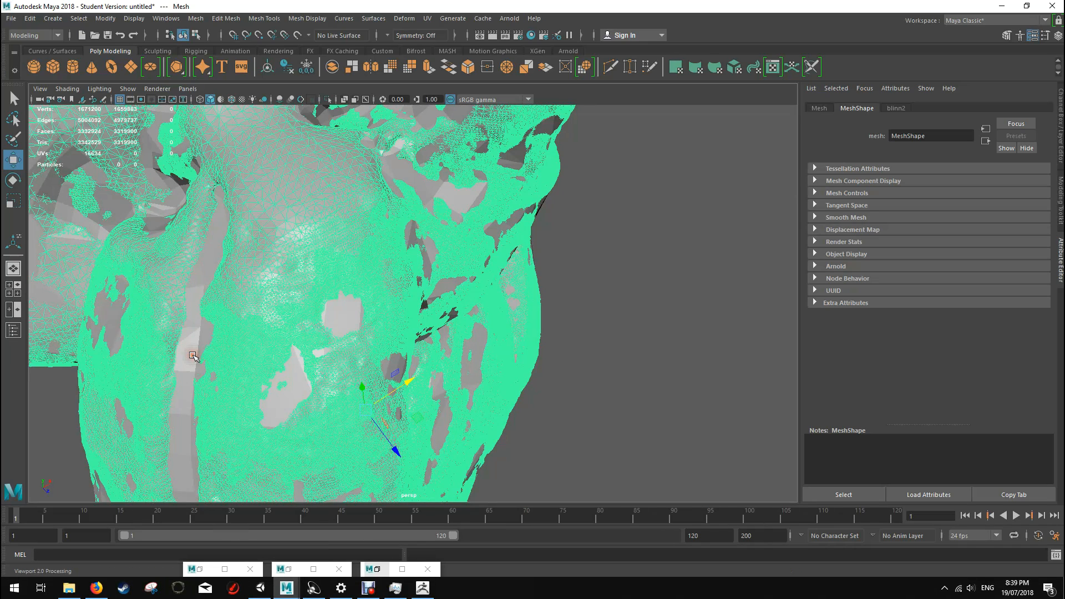
pyautogui.click(351, 310)
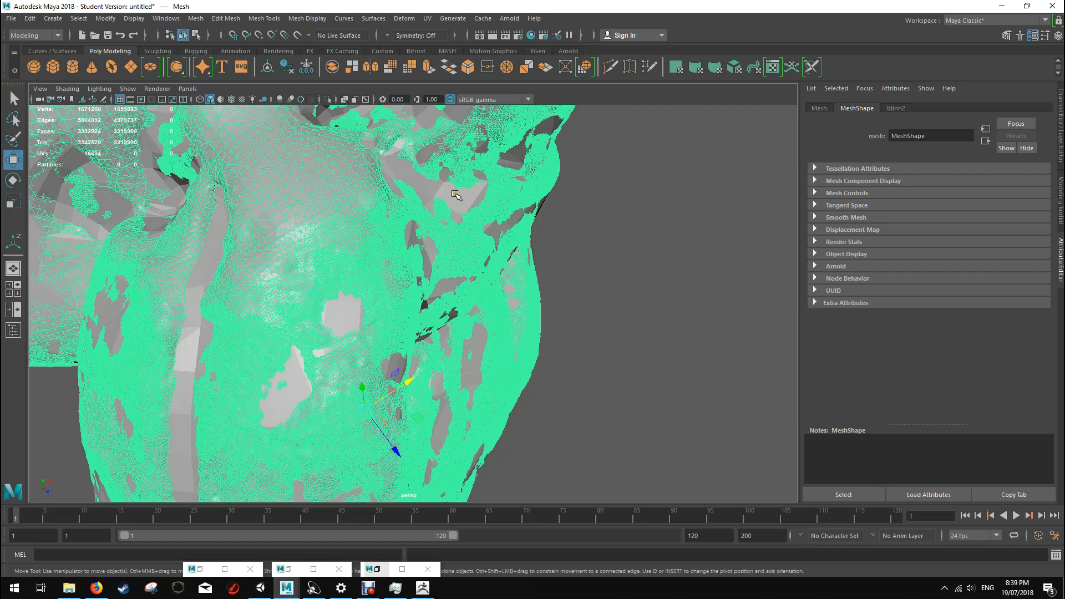
# Step: Move the high-poly sculpt along its X axis away from the reduced copy and deselect it
pyautogui.scroll(-5, 455, 195)
pyautogui.moveTo(432, 329); pyautogui.dragTo(355, 386)
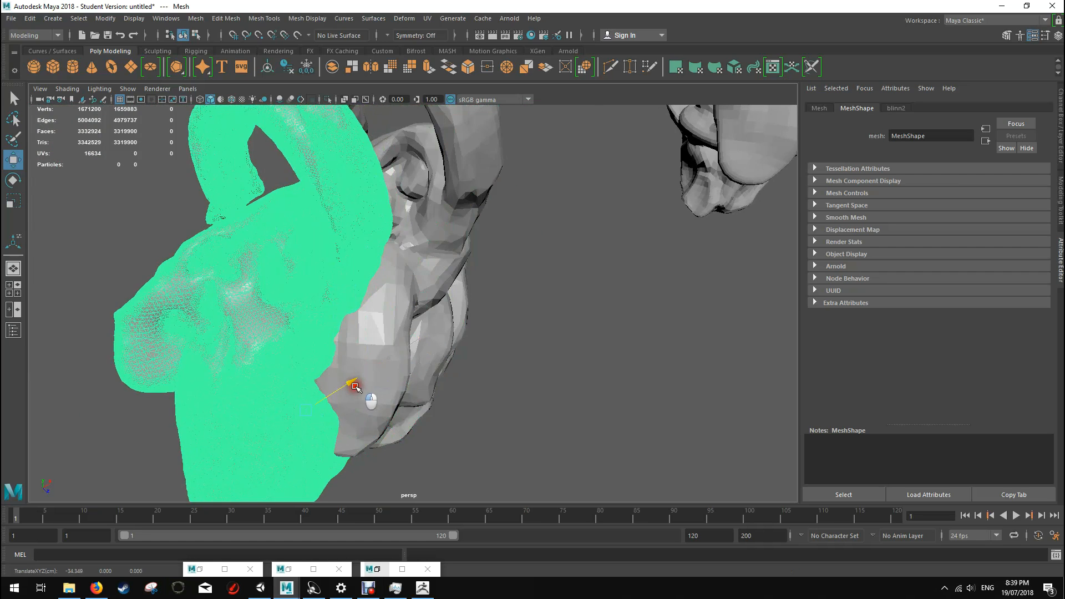
pyautogui.click(490, 304)
pyautogui.scroll(3, 477, 340)
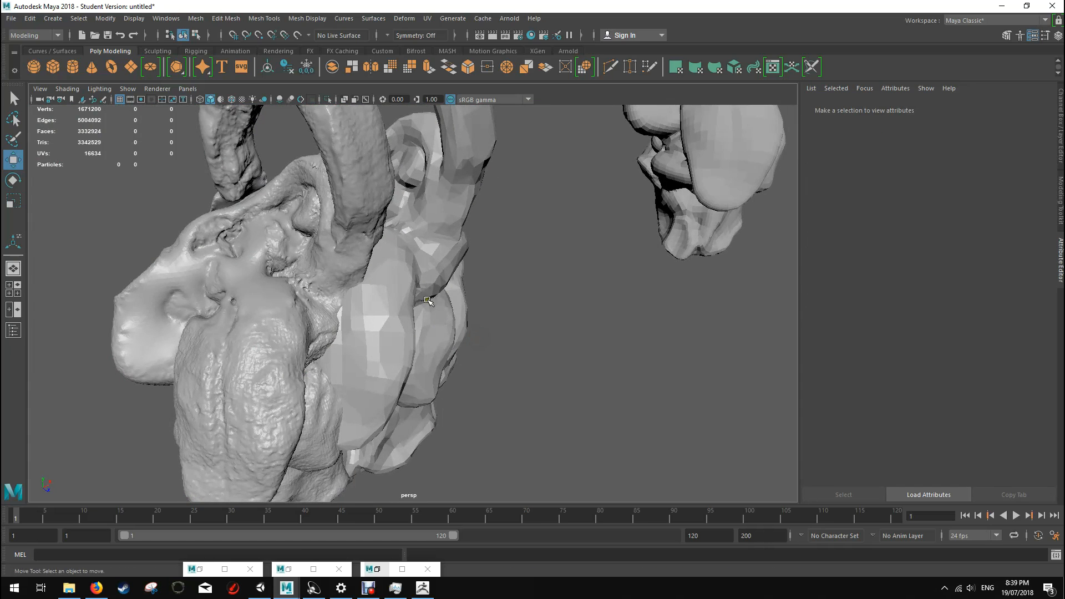
# Step: Export the reduced creature copy as an OBJ file named GarlyFinal to the Desktop
pyautogui.click(433, 280)
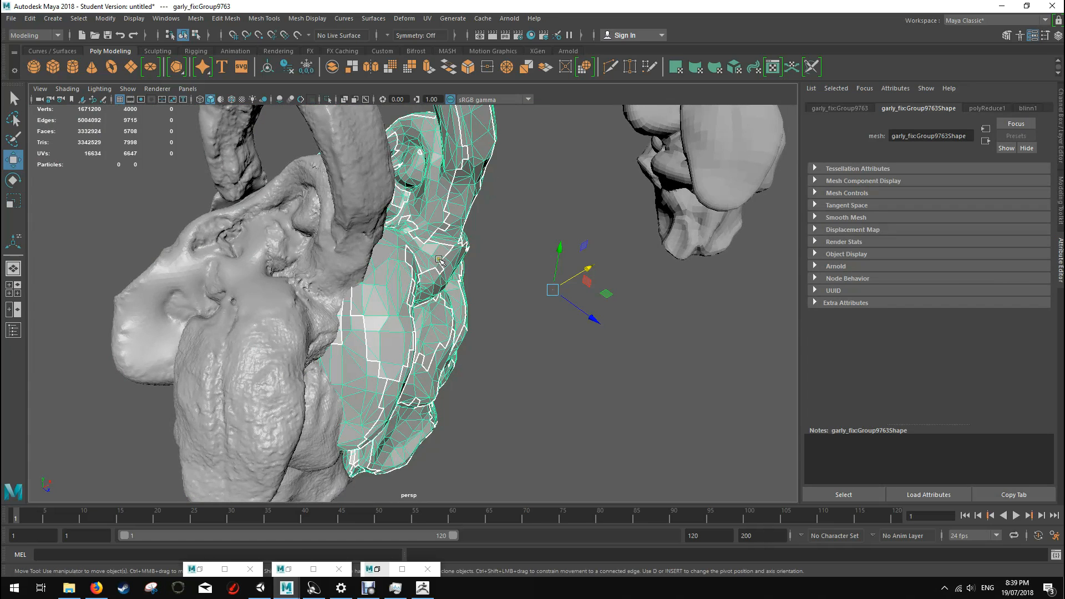
pyautogui.click(11, 18)
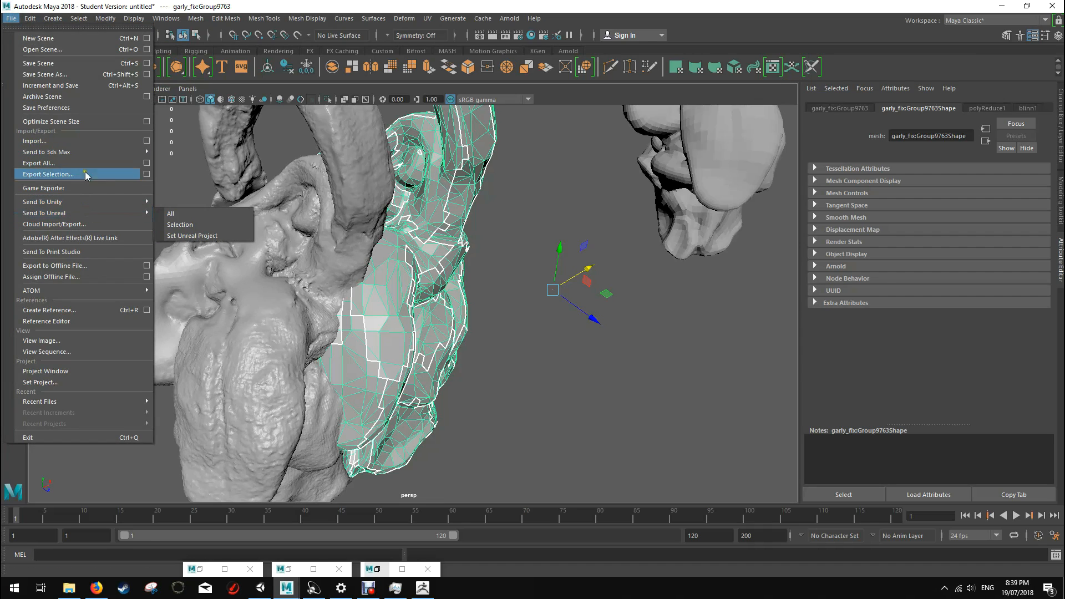
pyautogui.click(147, 174)
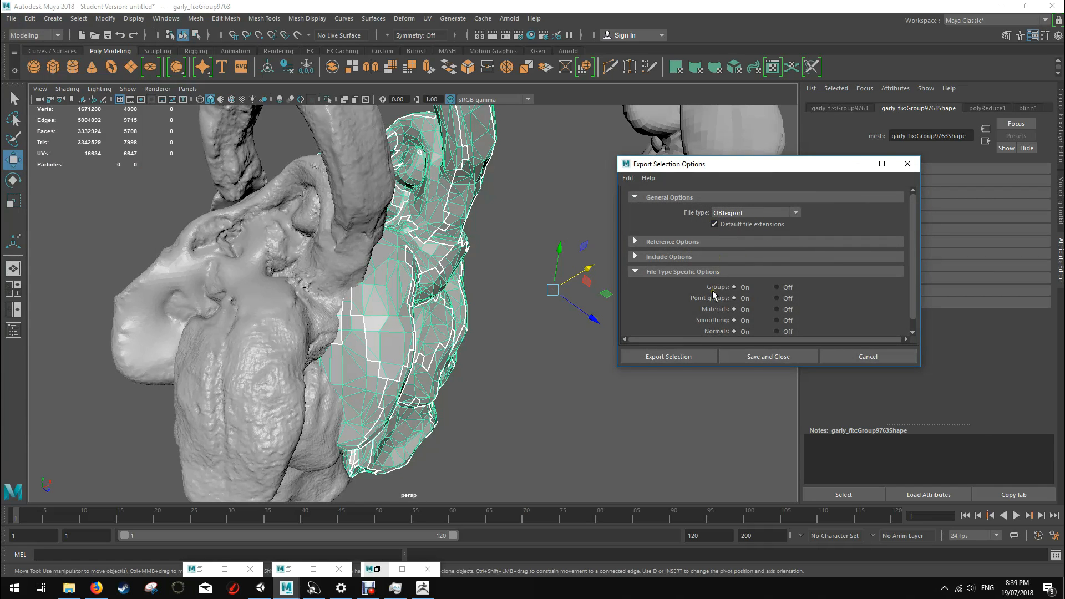
pyautogui.click(682, 359)
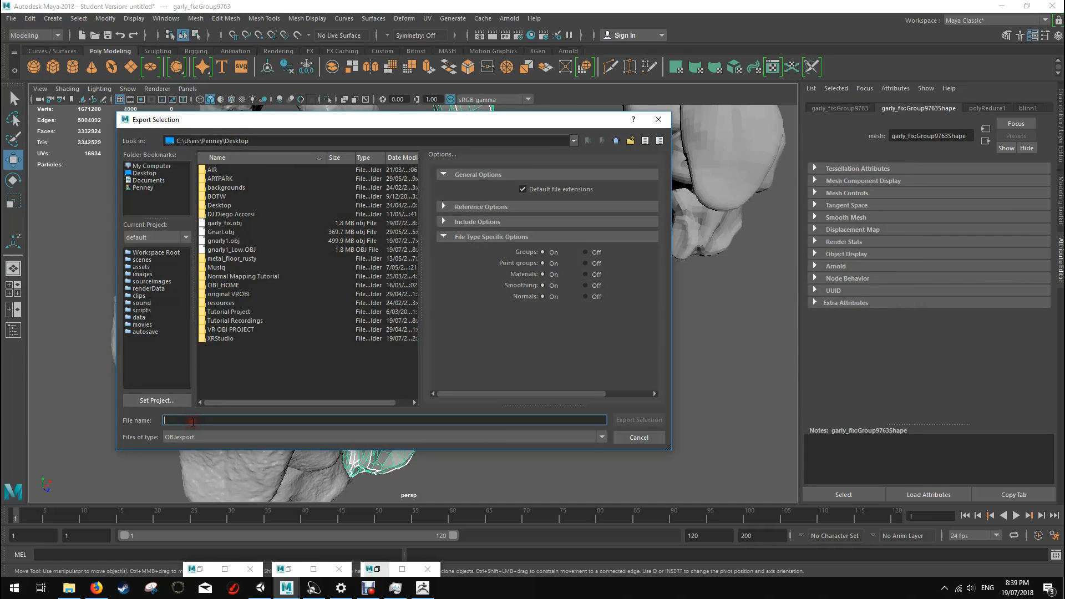
pyautogui.write('GarlyF')
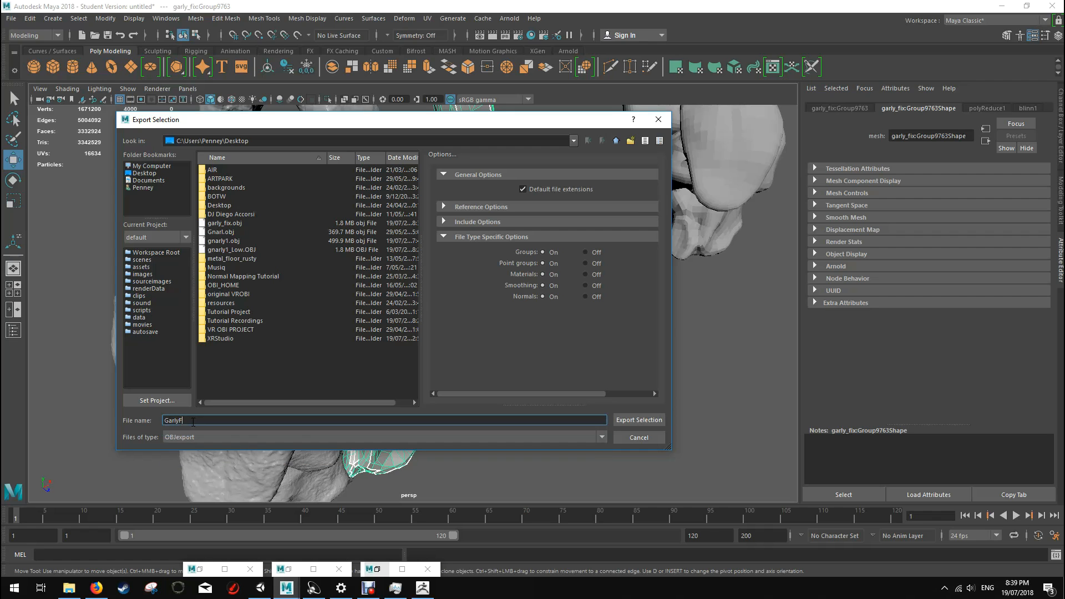
pyautogui.write('inal')
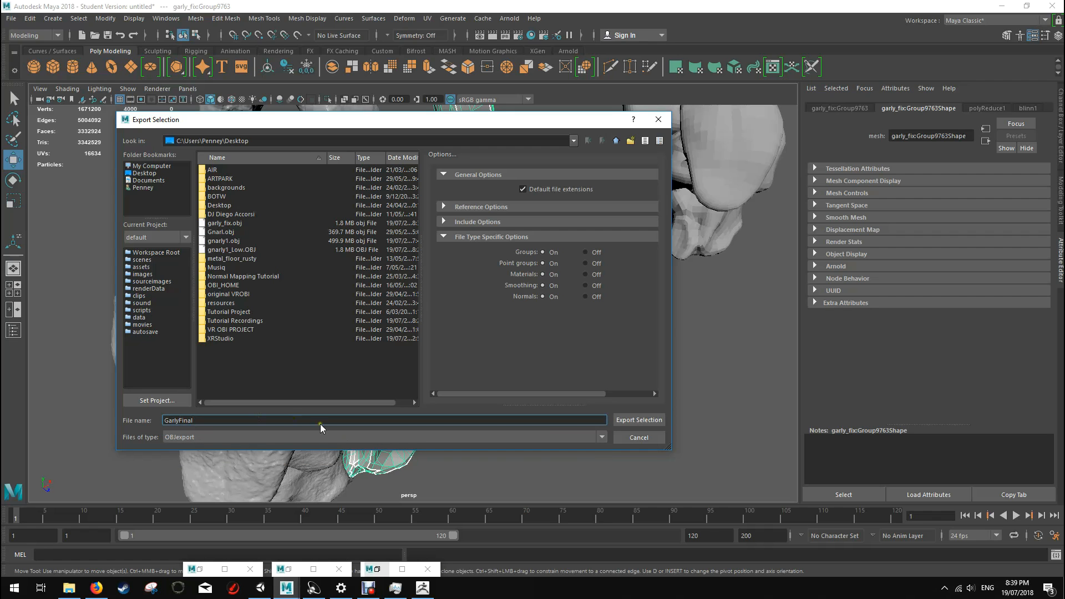
pyautogui.click(638, 420)
# Step: Move the reduced copy along its Z axis clear of the sculpt to compare them, and undo that move
pyautogui.scroll(-2, 438, 247)
pyautogui.scroll(2, 438, 247)
pyautogui.moveTo(586, 314); pyautogui.dragTo(703, 375)
pyautogui.scroll(-3, 604, 344)
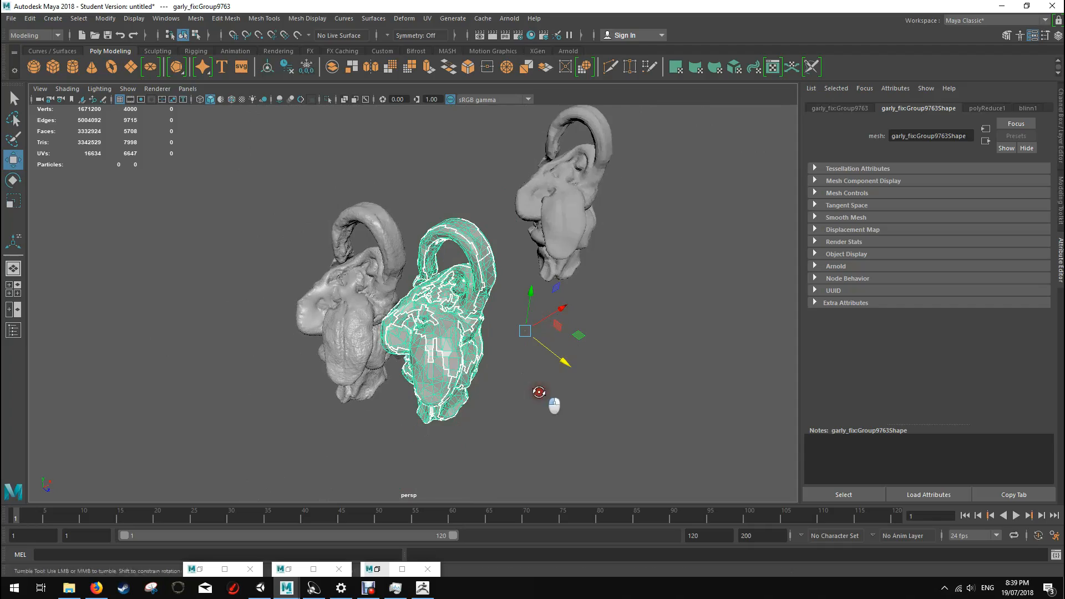
pyautogui.keyDown('alt'); pyautogui.moveTo(540, 392); pyautogui.dragTo(480, 299); pyautogui.keyUp('alt')
pyautogui.scroll(5, 480, 299)
pyautogui.moveTo(527, 261)
pyautogui.keyDown('alt'); pyautogui.mouseDown()
pyautogui.moveTo(620, 270)
pyautogui.moveTo(529, 270)
pyautogui.mouseUp(); pyautogui.keyUp('alt')
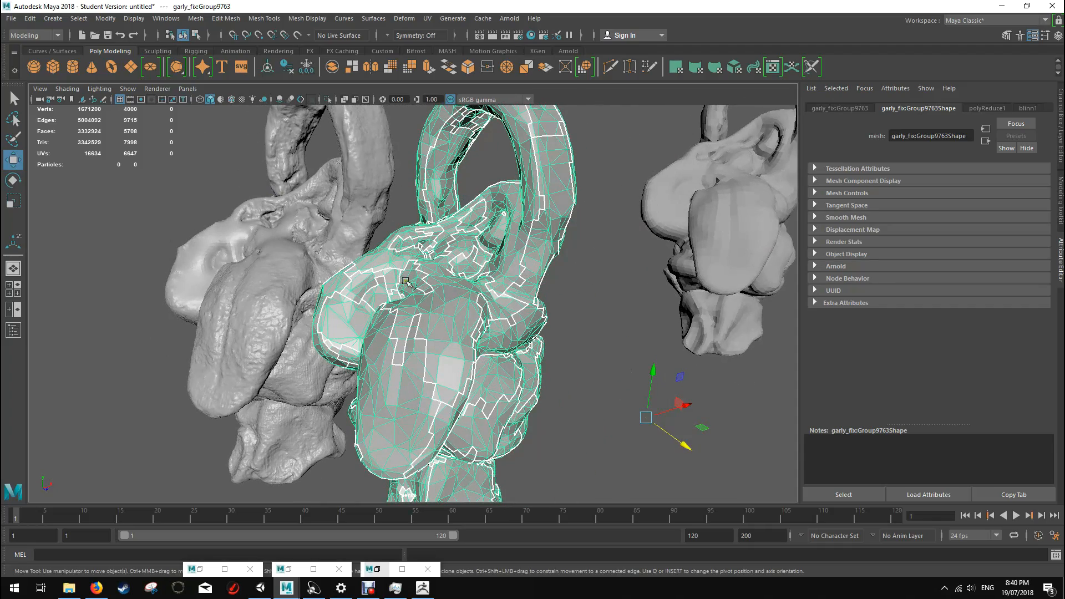
pyautogui.hotkey('ctrl', 'z')
pyautogui.click(524, 282)
pyautogui.click(436, 272)
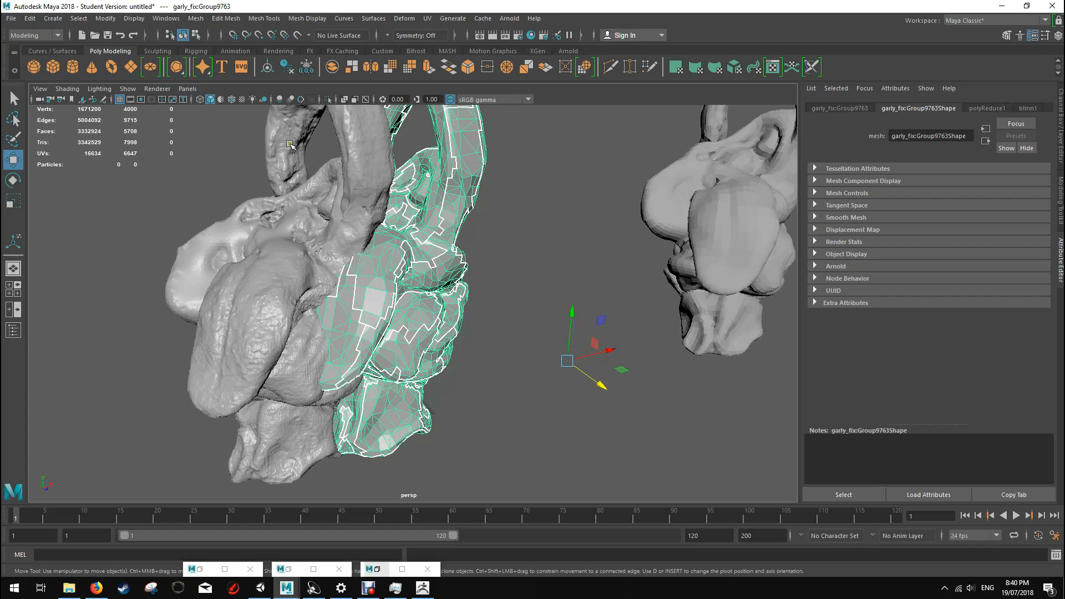
# Step: Smooth the reduced creature copy's mesh with the default Smooth settings
pyautogui.click(191, 18)
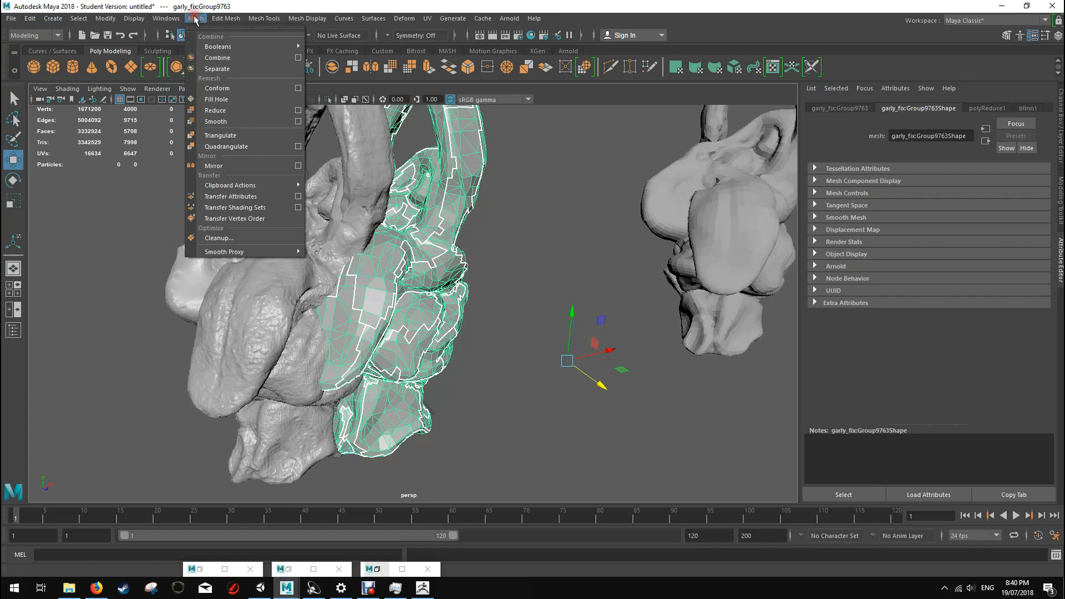
pyautogui.click(267, 123)
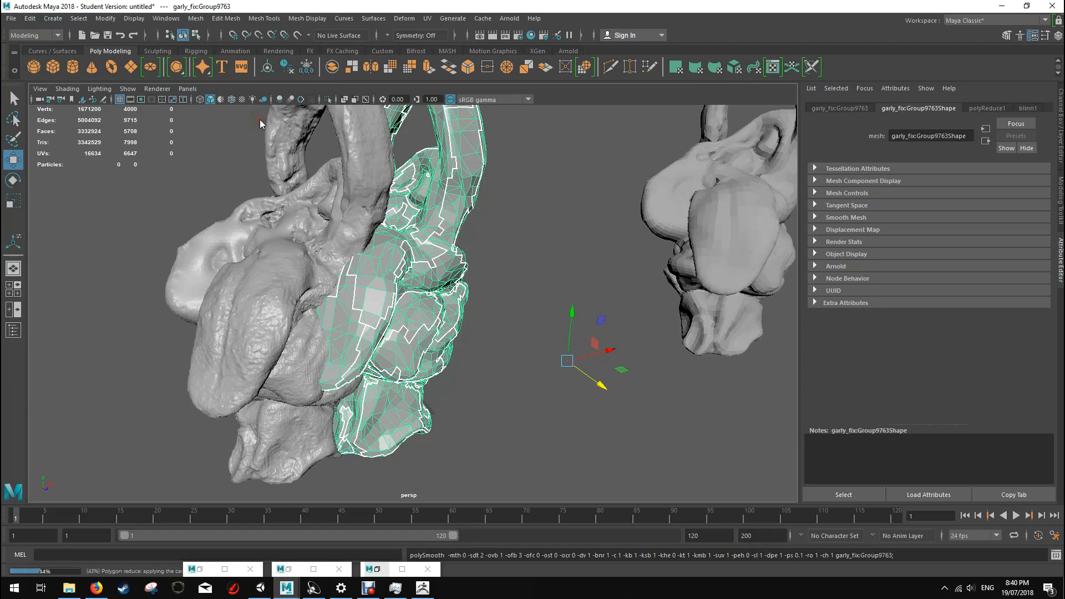
pyautogui.click(496, 239)
pyautogui.moveTo(527, 259)
pyautogui.keyDown('alt'); pyautogui.mouseDown()
pyautogui.moveTo(439, 271)
pyautogui.moveTo(530, 269)
pyautogui.mouseUp(); pyautogui.keyUp('alt')
pyautogui.click(432, 286)
pyautogui.keyDown('alt'); pyautogui.moveTo(487, 325); pyautogui.dragTo(468, 321); pyautogui.keyUp('alt')
pyautogui.press('w')
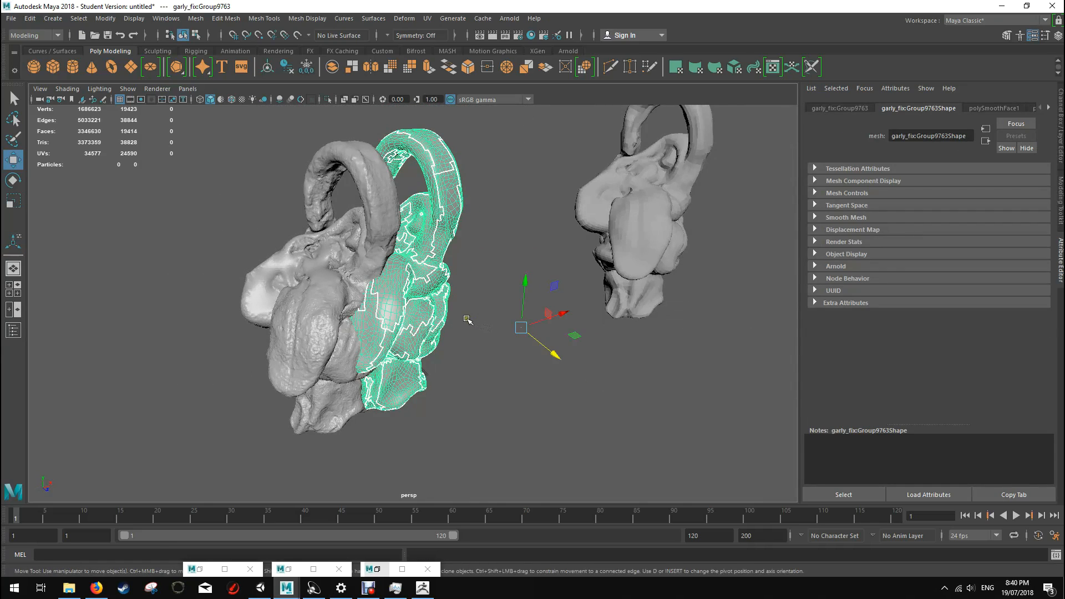
# Step: Move the smoothed copy along its Z axis to inspect its surface beside the sculpt, and undo that move
pyautogui.moveTo(552, 351); pyautogui.dragTo(620, 406)
pyautogui.click(599, 418)
pyautogui.scroll(3, 494, 416)
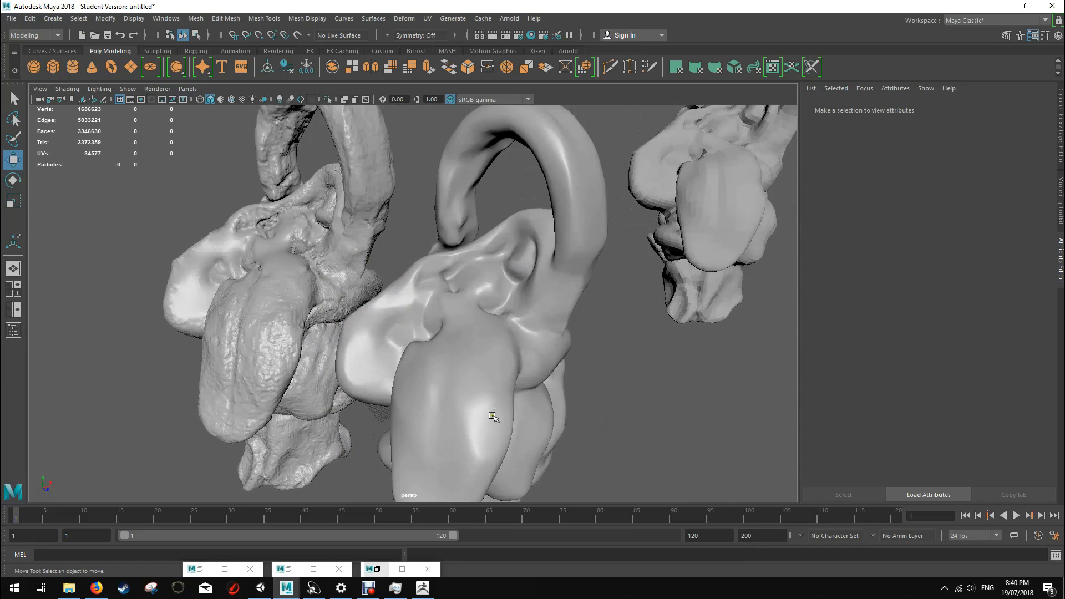
pyautogui.scroll(-2, 558, 352)
pyautogui.keyDown('alt'); pyautogui.moveTo(526, 221); pyautogui.dragTo(501, 182, button='middle'); pyautogui.keyUp('alt')
pyautogui.keyDown('alt'); pyautogui.moveTo(527, 353); pyautogui.dragTo(535, 331); pyautogui.keyUp('alt')
pyautogui.hotkey('ctrl', 'z')
pyautogui.hotkey('ctrl', 'z')
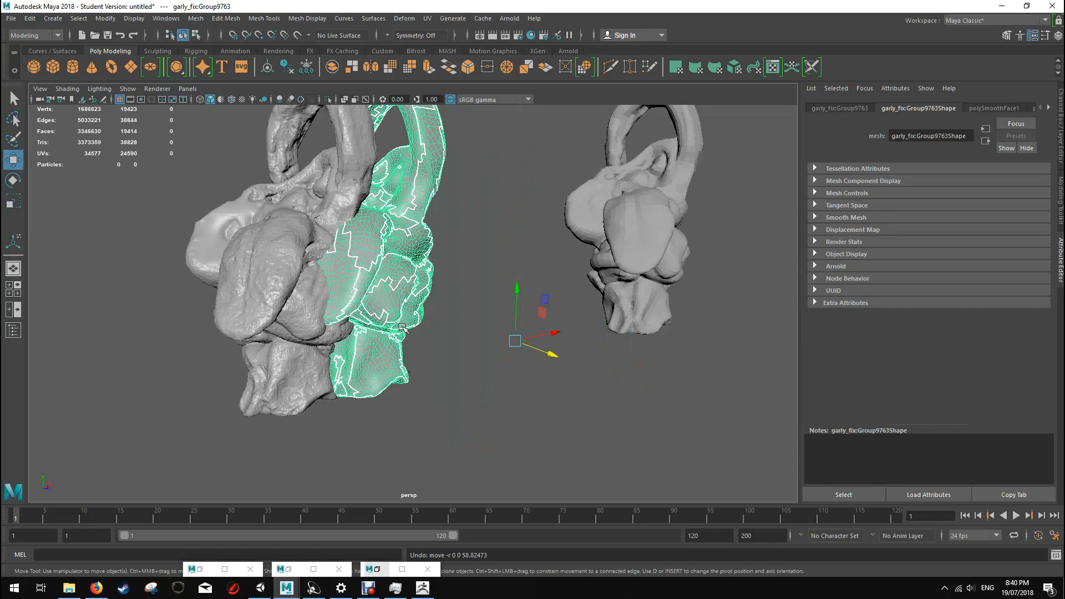
# Step: Move the high-poly sculpt along its X axis farther away from the smoothed copy and deselect it
pyautogui.keyDown('alt'); pyautogui.moveTo(502, 191); pyautogui.dragTo(490, 216); pyautogui.keyUp('alt')
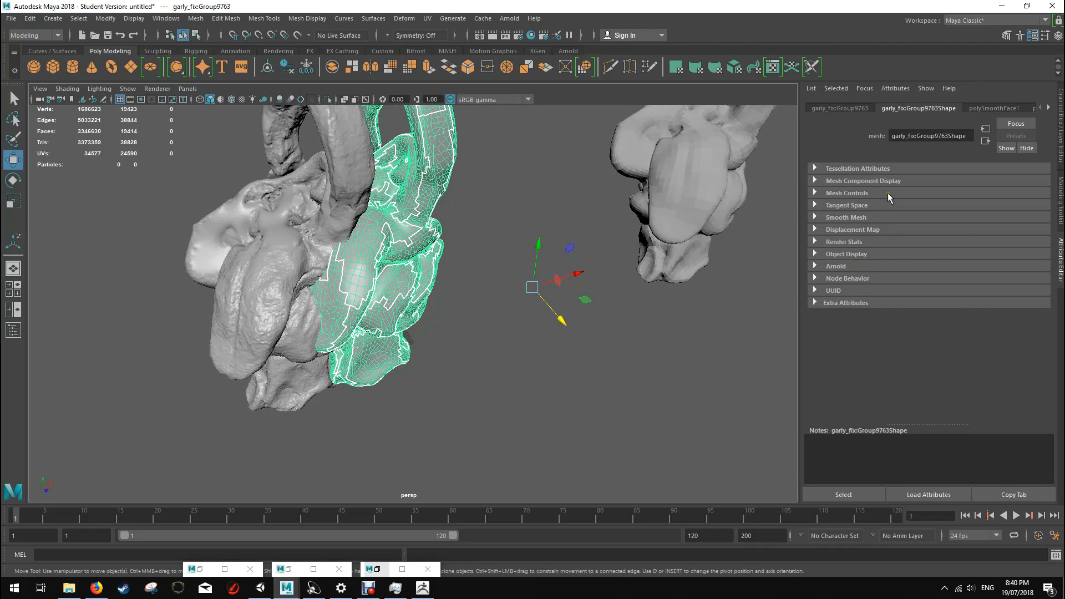
pyautogui.scroll(1, 456, 266)
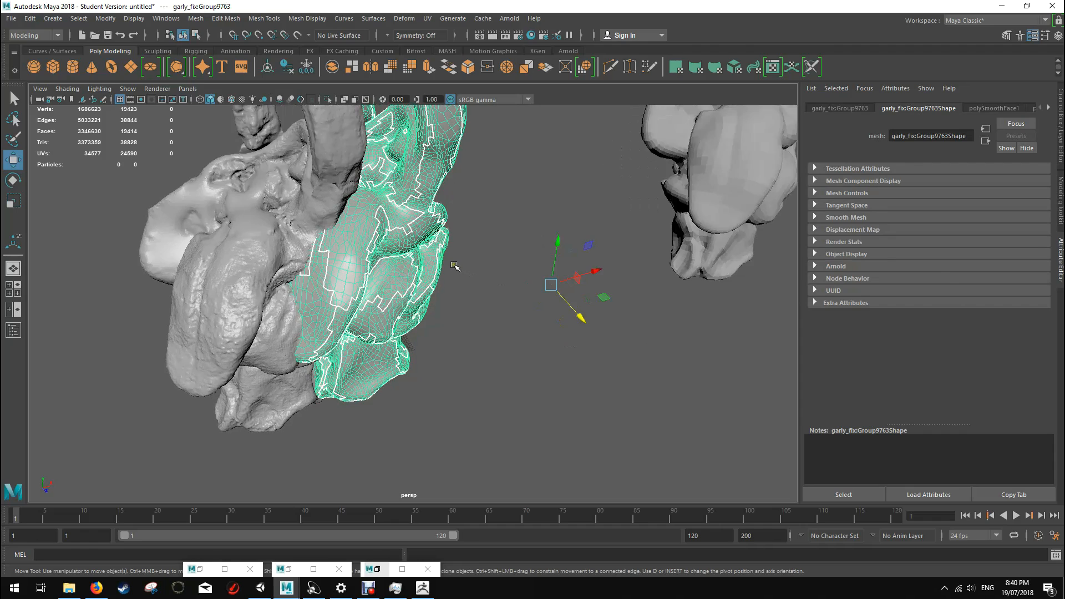
pyautogui.scroll(-2, 457, 267)
pyautogui.keyDown('alt'); pyautogui.moveTo(459, 241); pyautogui.dragTo(515, 320, button='middle'); pyautogui.keyUp('alt')
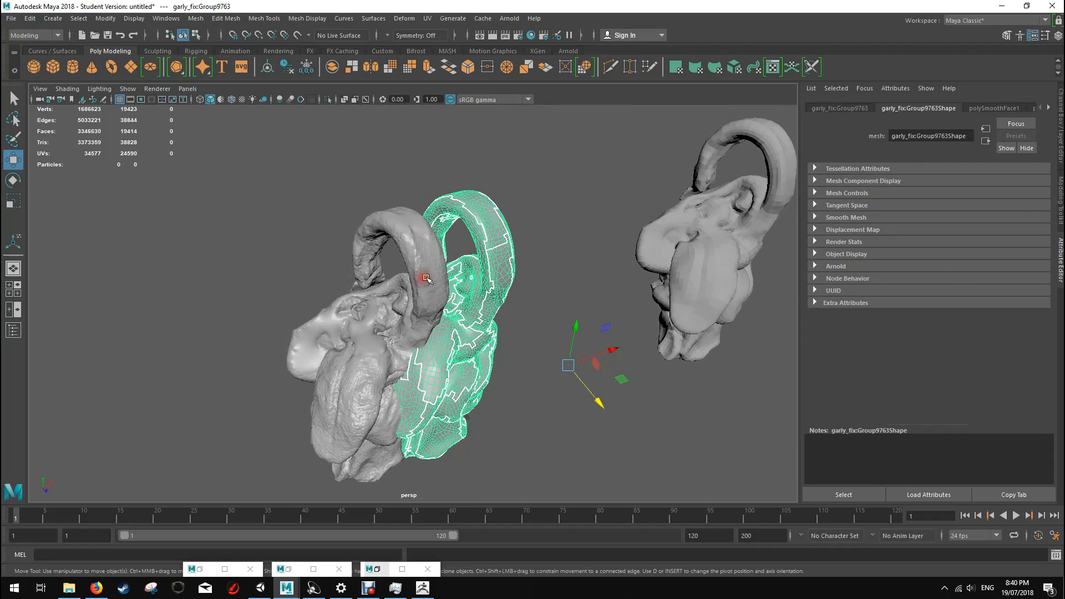
pyautogui.click(422, 239)
pyautogui.moveTo(430, 414)
pyautogui.mouseDown()
pyautogui.moveTo(490, 401)
pyautogui.moveTo(347, 443)
pyautogui.mouseUp()
pyautogui.click(546, 398)
pyautogui.keyDown('alt'); pyautogui.moveTo(531, 413); pyautogui.dragTo(575, 331, button='middle'); pyautogui.keyUp('alt')
pyautogui.click(548, 268)
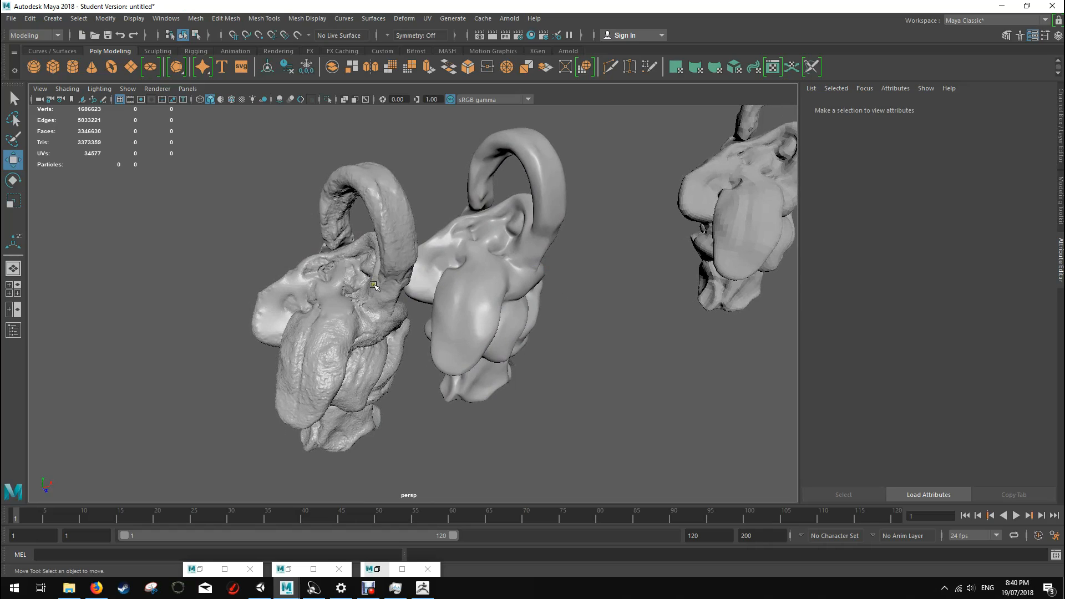
# Step: Search the Rendering, FX, Animation, Modeling and Rigging command sets for the map-transfer tool
pyautogui.click(32, 36)
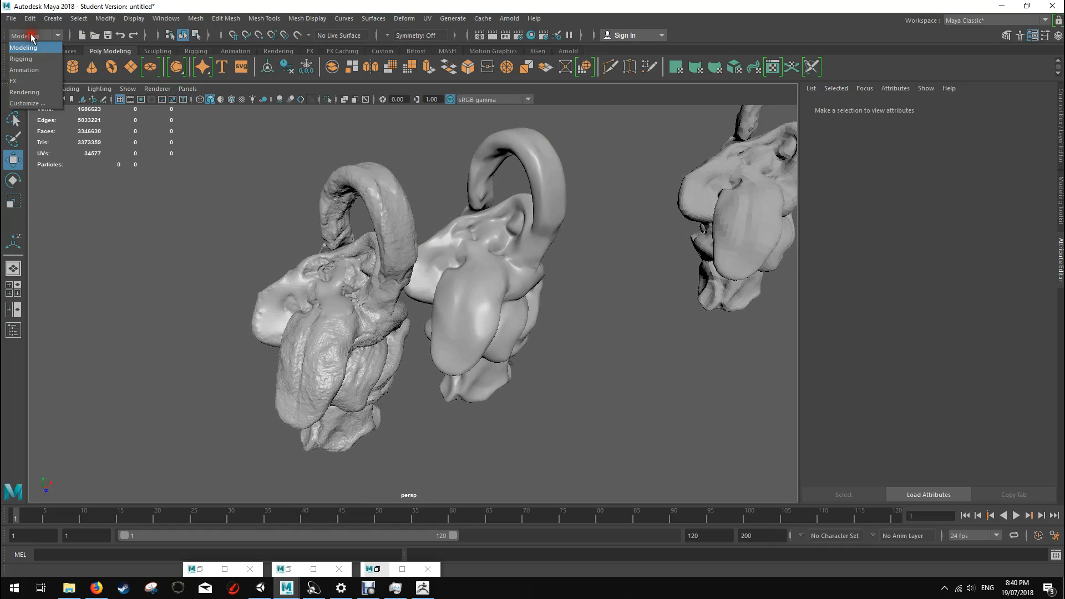
pyautogui.click(36, 95)
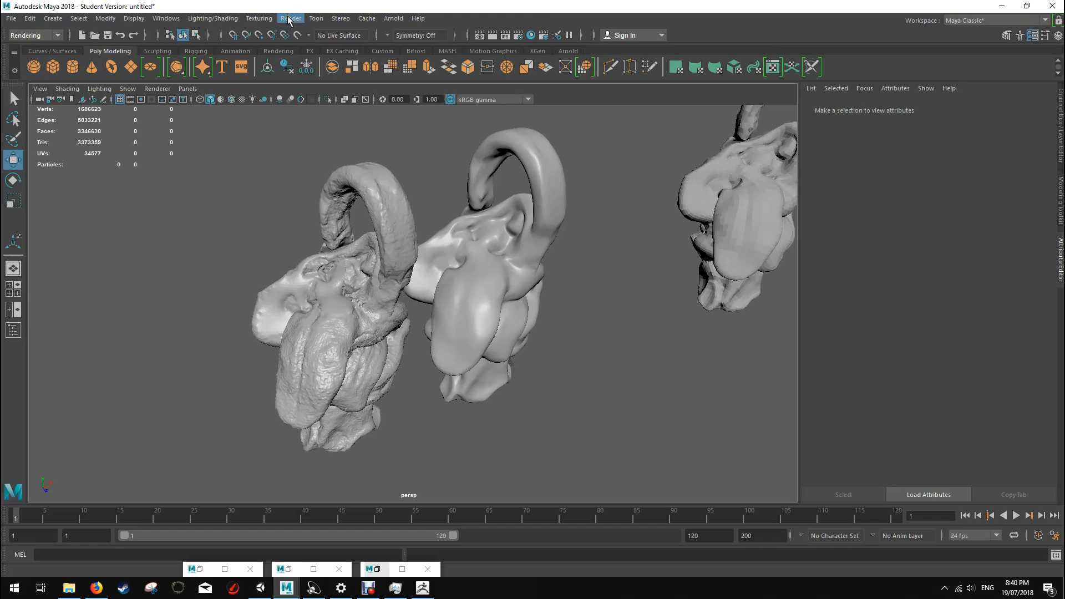
pyautogui.click(42, 36)
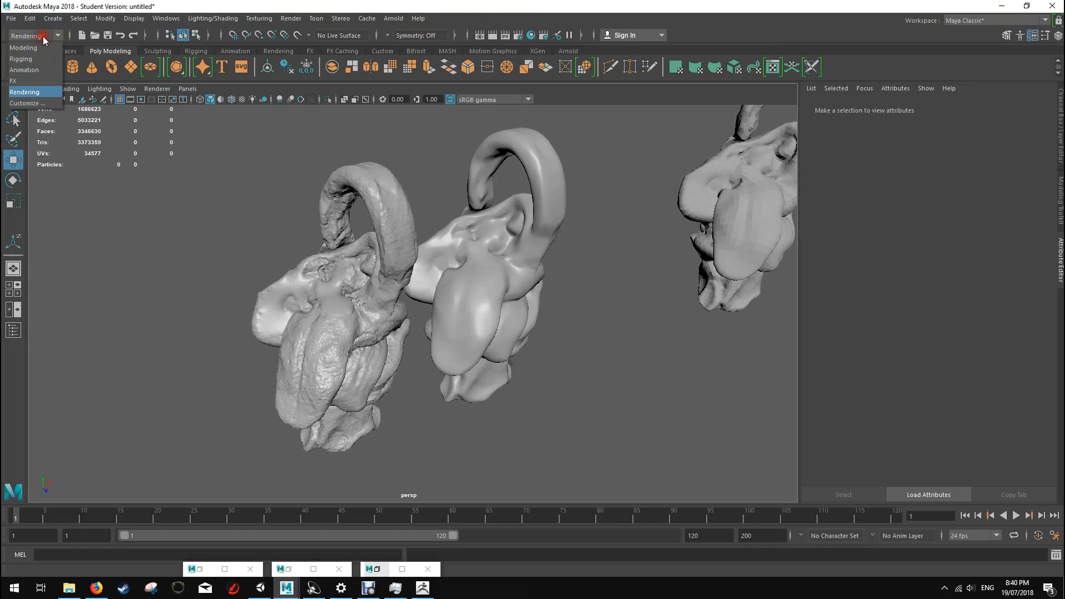
pyautogui.click(35, 82)
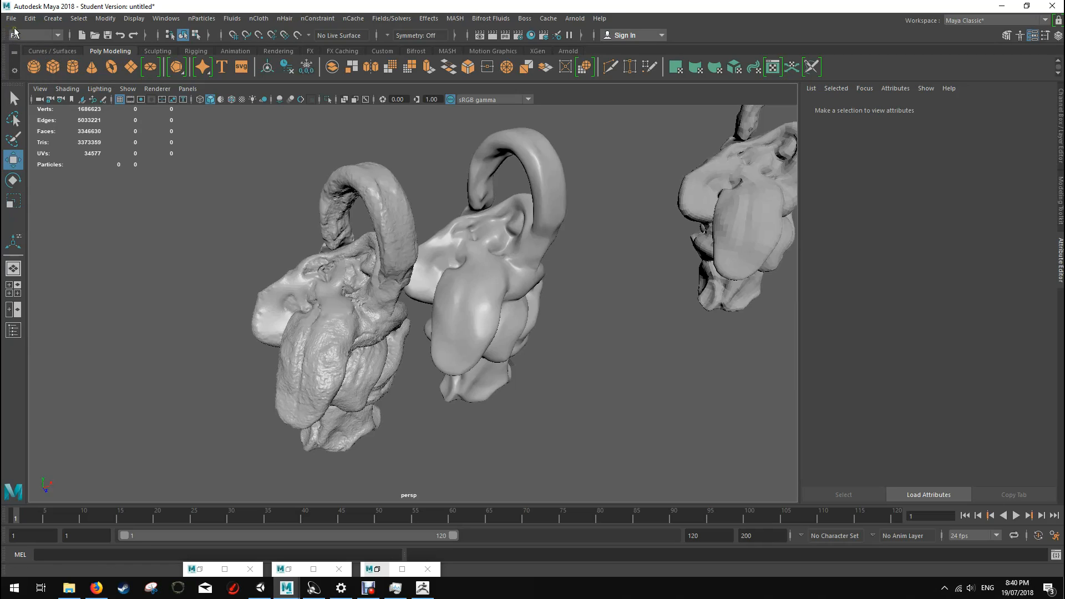
pyautogui.click(38, 34)
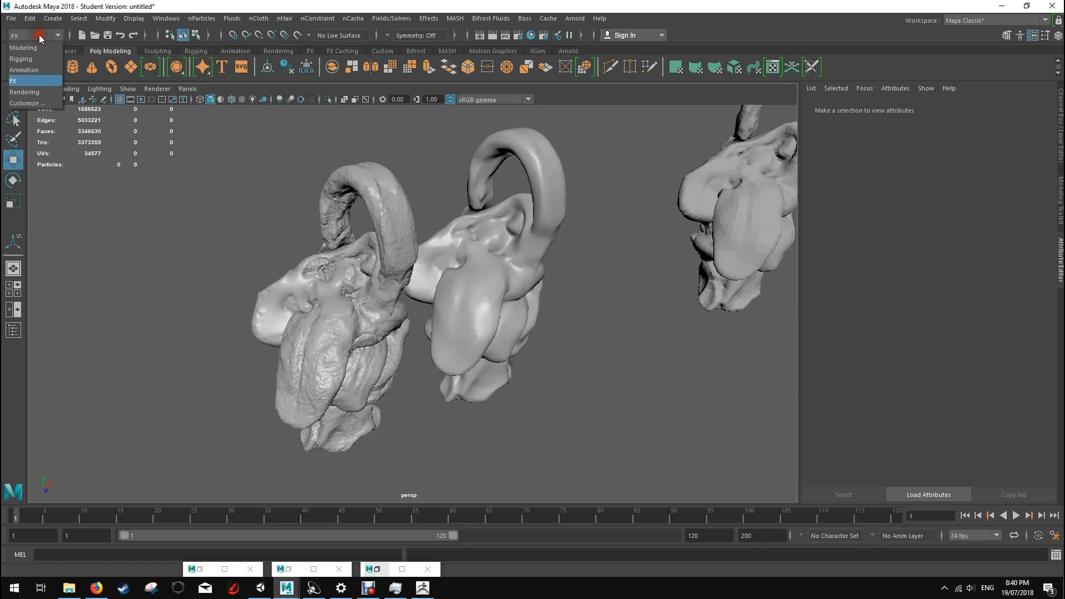
pyautogui.click(46, 71)
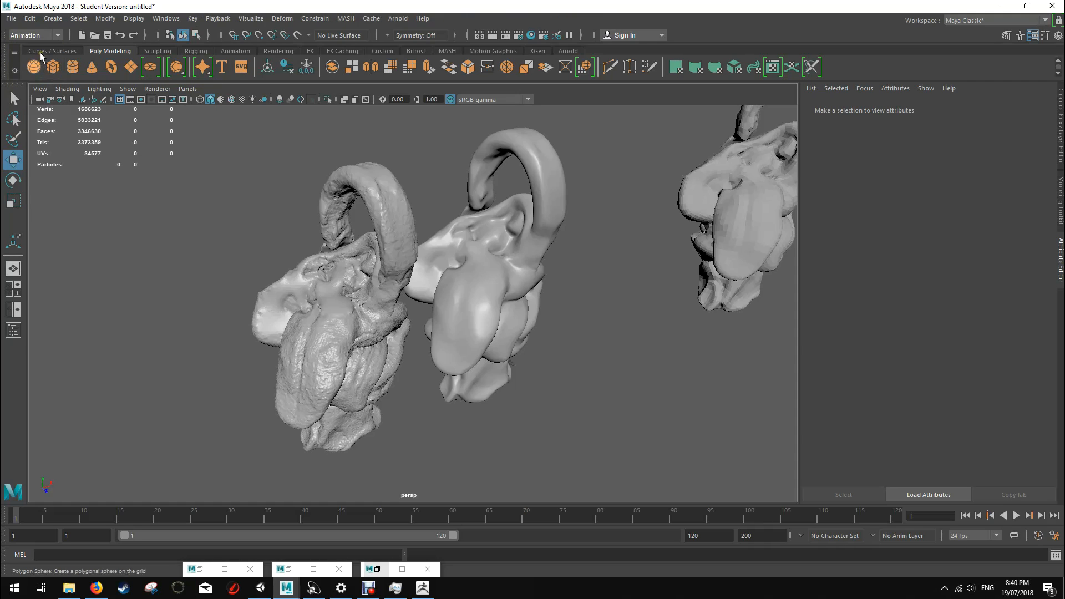
pyautogui.click(34, 35)
pyautogui.click(36, 49)
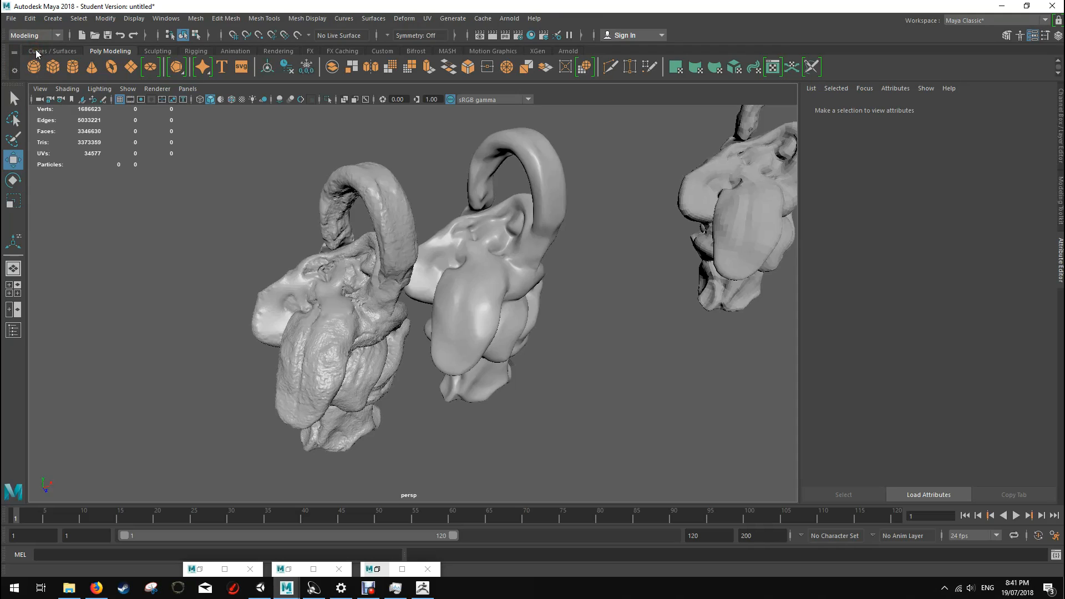
pyautogui.click(35, 35)
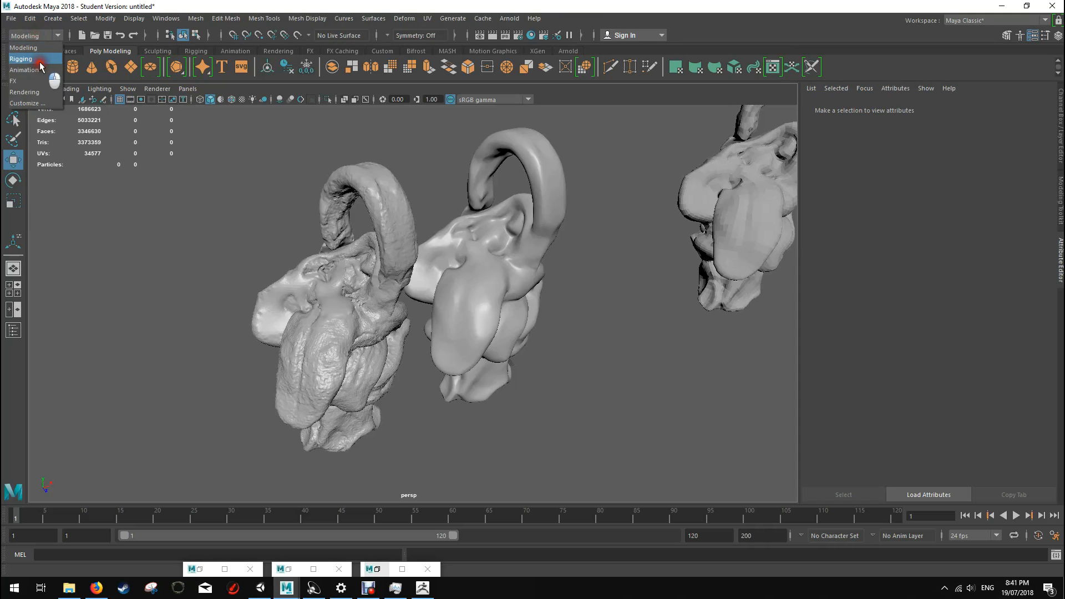
pyautogui.click(39, 60)
pyautogui.click(34, 35)
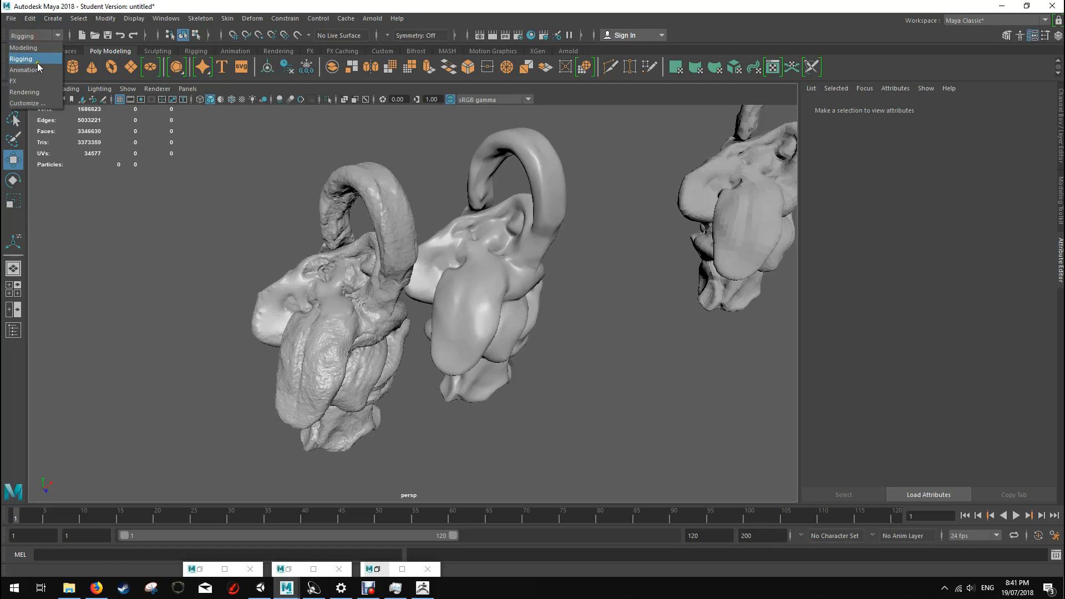
pyautogui.click(37, 81)
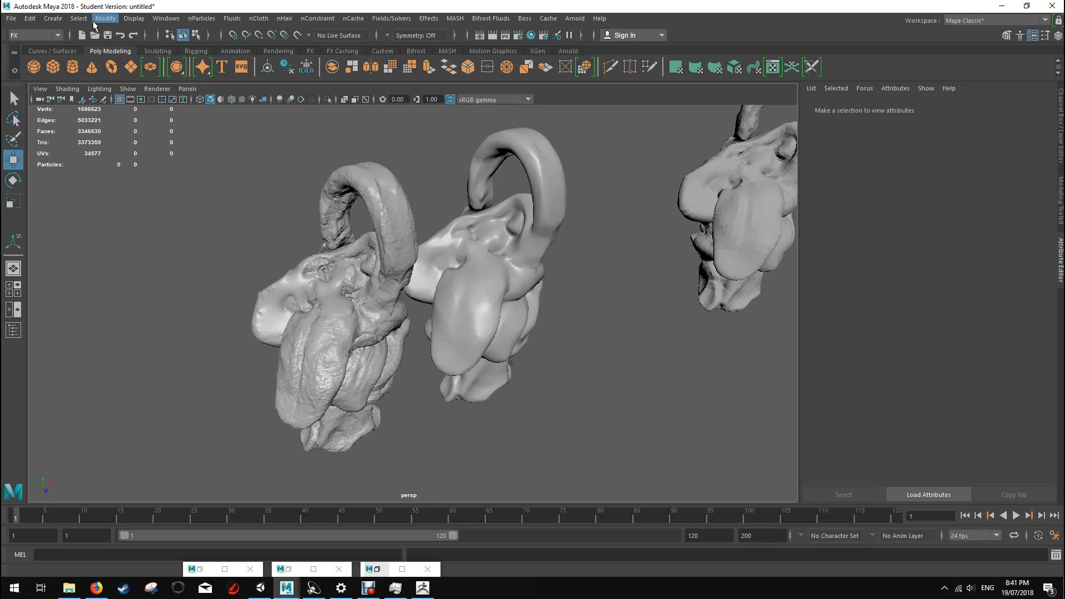
# Step: Switch to the Rendering command set, open Transfer Maps and enlarge its window so all output settings fit
pyautogui.click(368, 587)
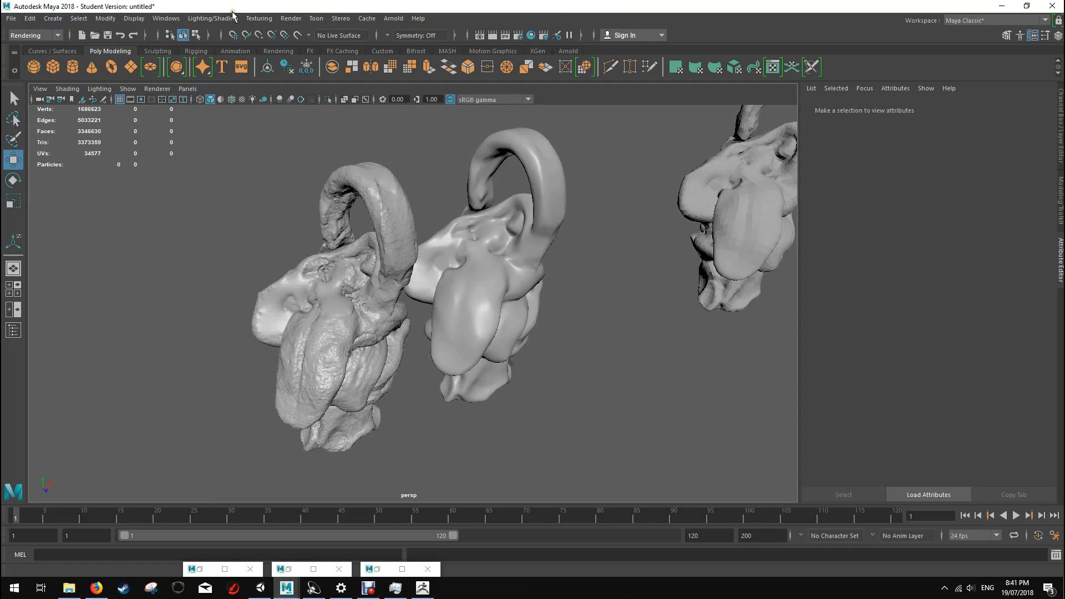
pyautogui.click(217, 19)
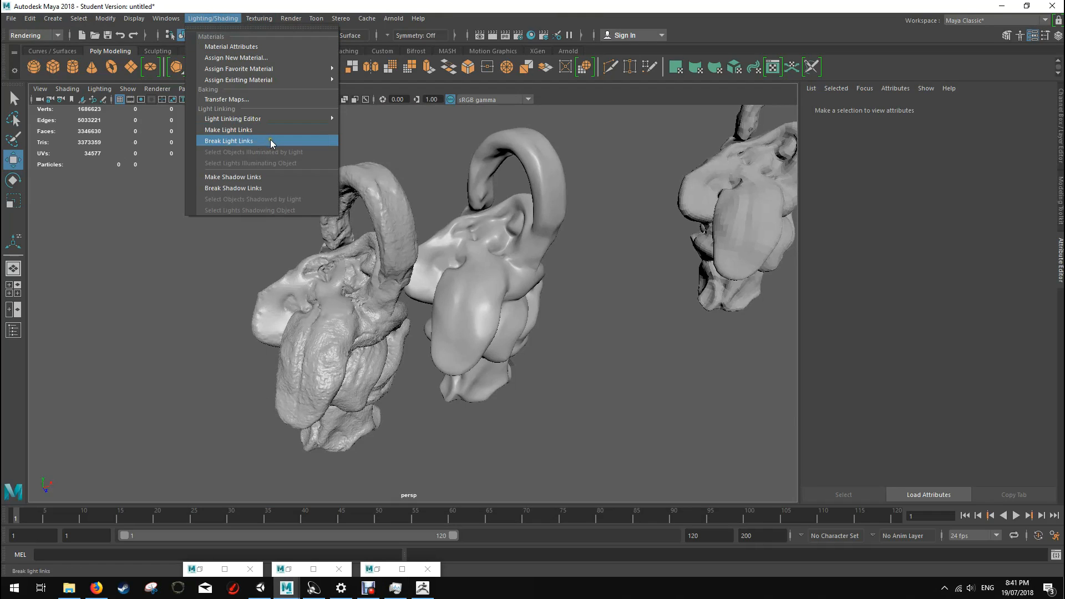
pyautogui.click(261, 100)
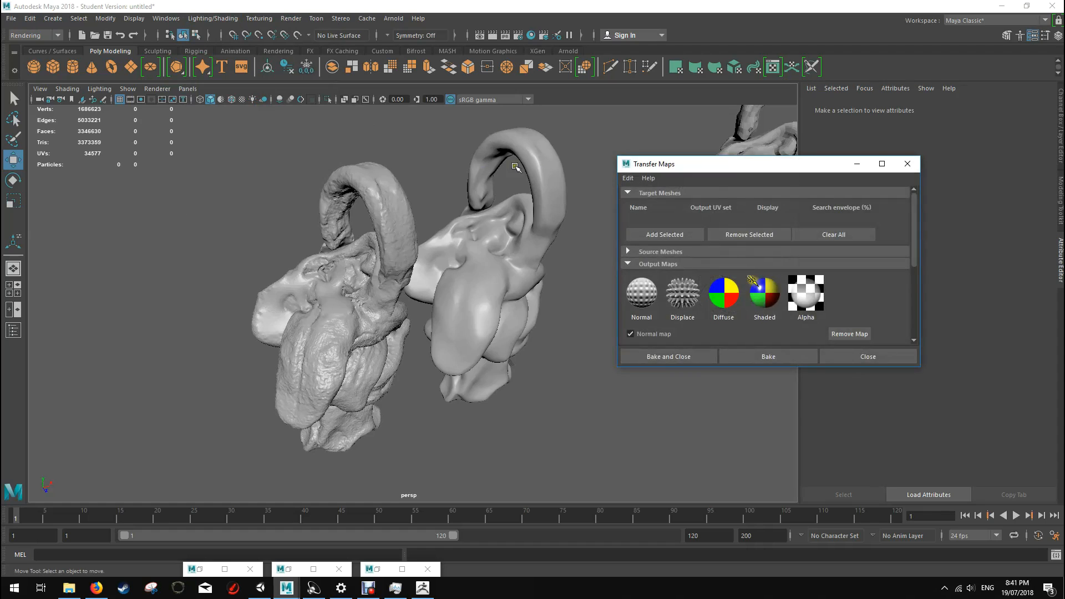
pyautogui.moveTo(664, 166); pyautogui.dragTo(656, 127)
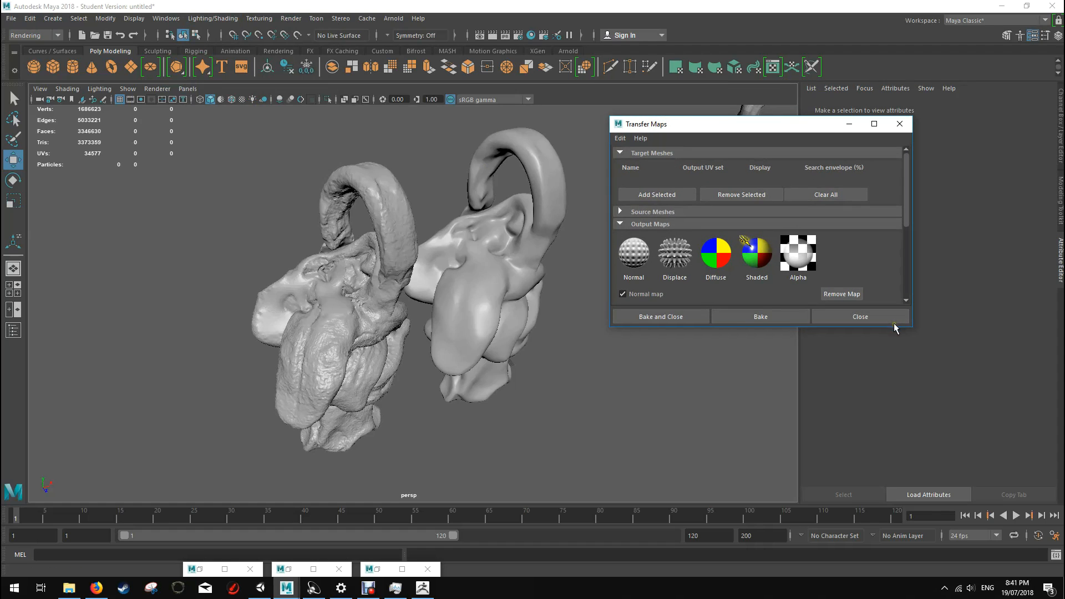
pyautogui.moveTo(897, 329); pyautogui.dragTo(896, 491)
pyautogui.moveTo(753, 123); pyautogui.dragTo(733, 67)
pyautogui.moveTo(891, 431); pyautogui.dragTo(899, 493)
pyautogui.moveTo(893, 256); pyautogui.dragTo(980, 257)
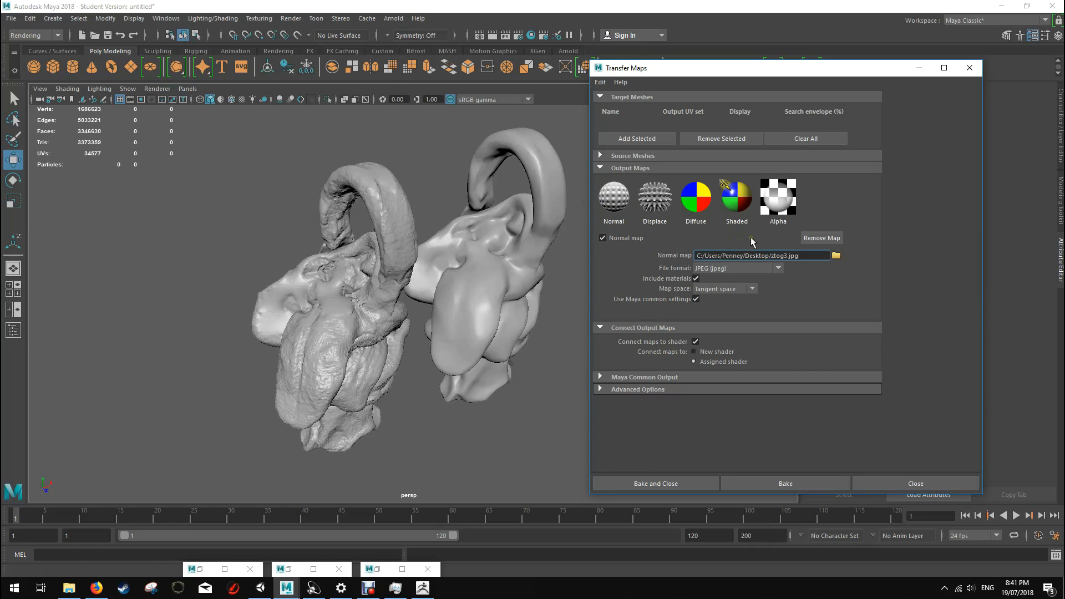
# Step: Name the normal map output garlyNormal.jpg on the Desktop and add the smoothed copy as the target mesh
pyautogui.doubleClick(779, 255)
pyautogui.click(475, 245)
pyautogui.click(633, 140)
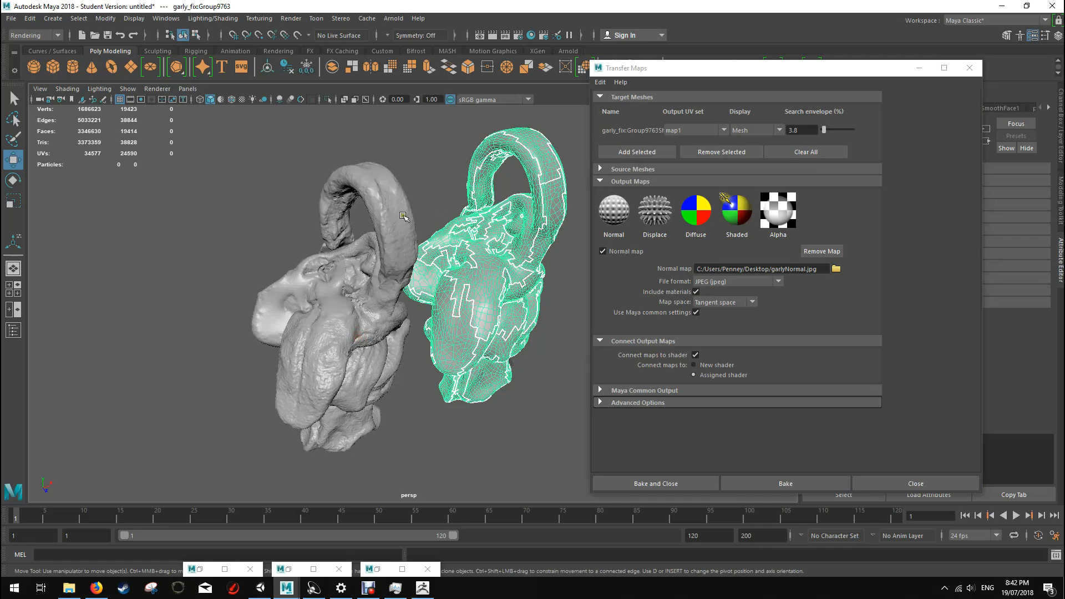
# Step: Add the high-poly sculpt as the source mesh for the map transfer
pyautogui.click(382, 236)
pyautogui.click(599, 169)
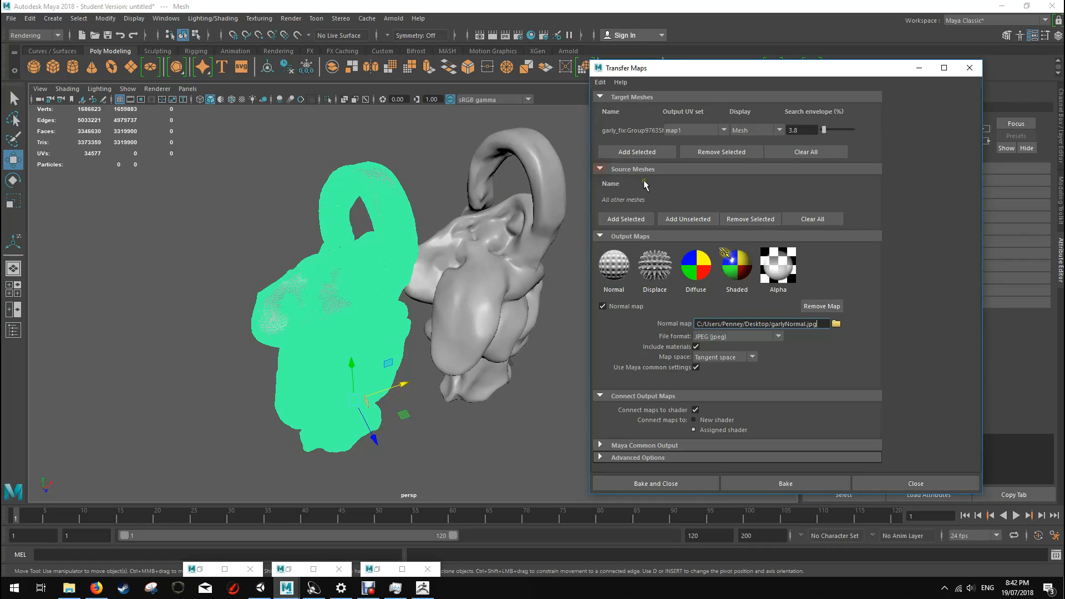
pyautogui.click(630, 218)
# Step: Display the target mesh as its search envelope and select the high-poly sculpt for comparison
pyautogui.click(505, 238)
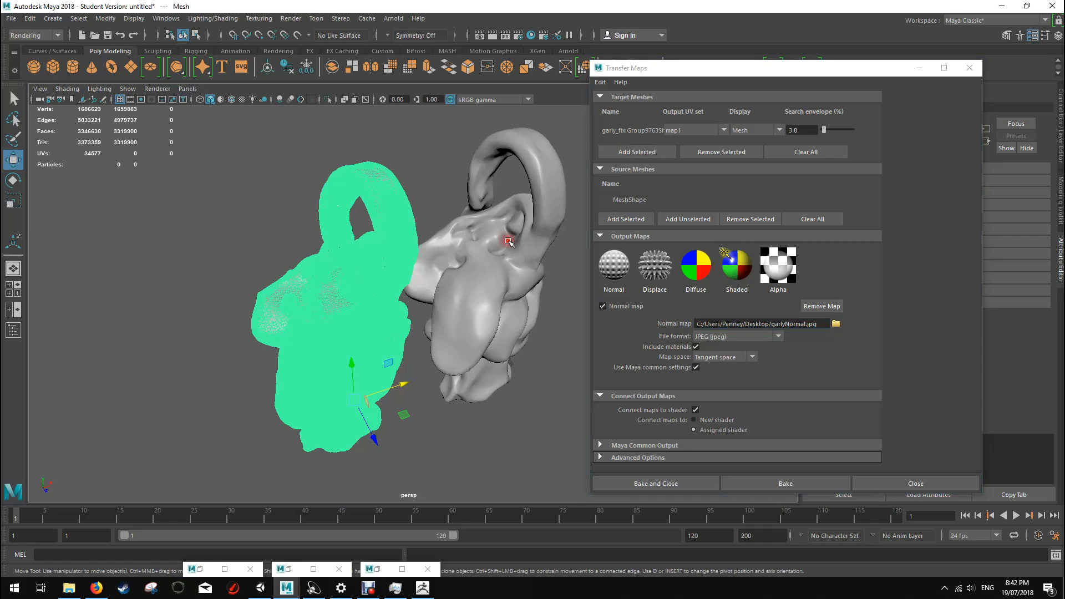
pyautogui.click(763, 133)
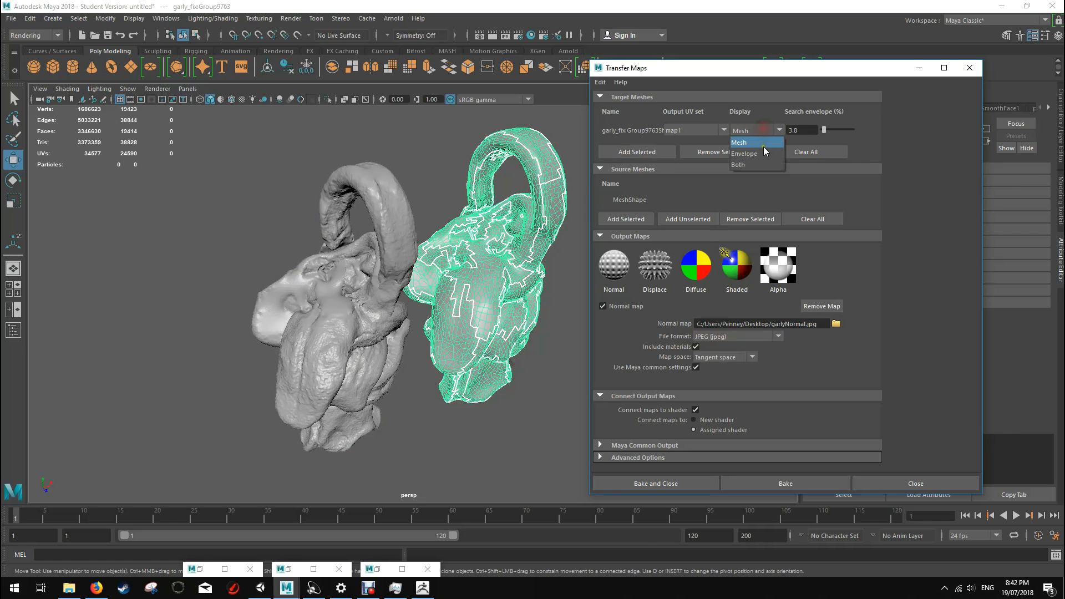
pyautogui.click(764, 149)
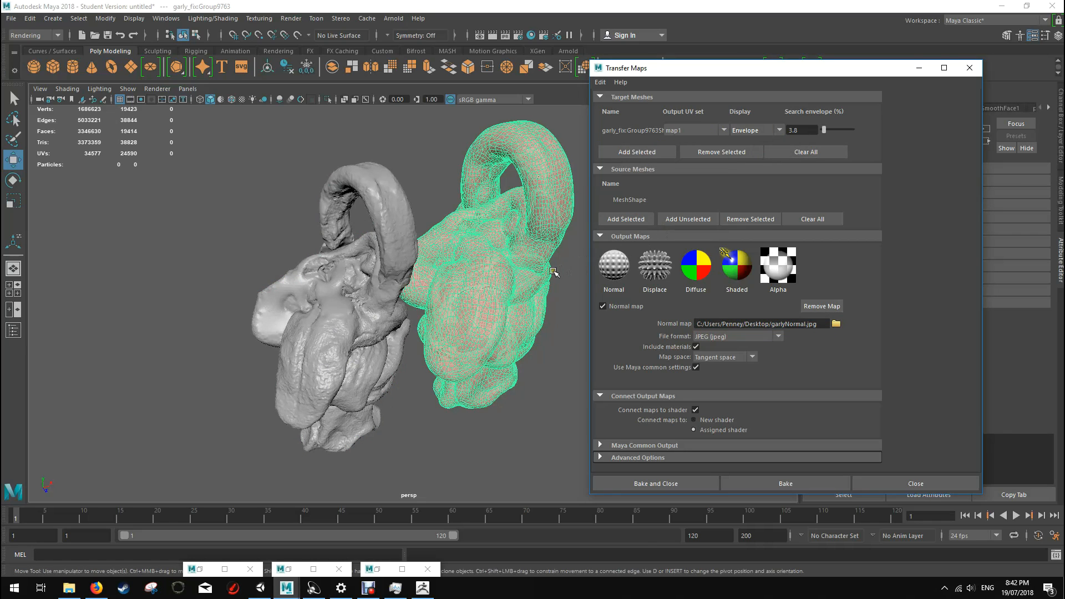
pyautogui.click(355, 302)
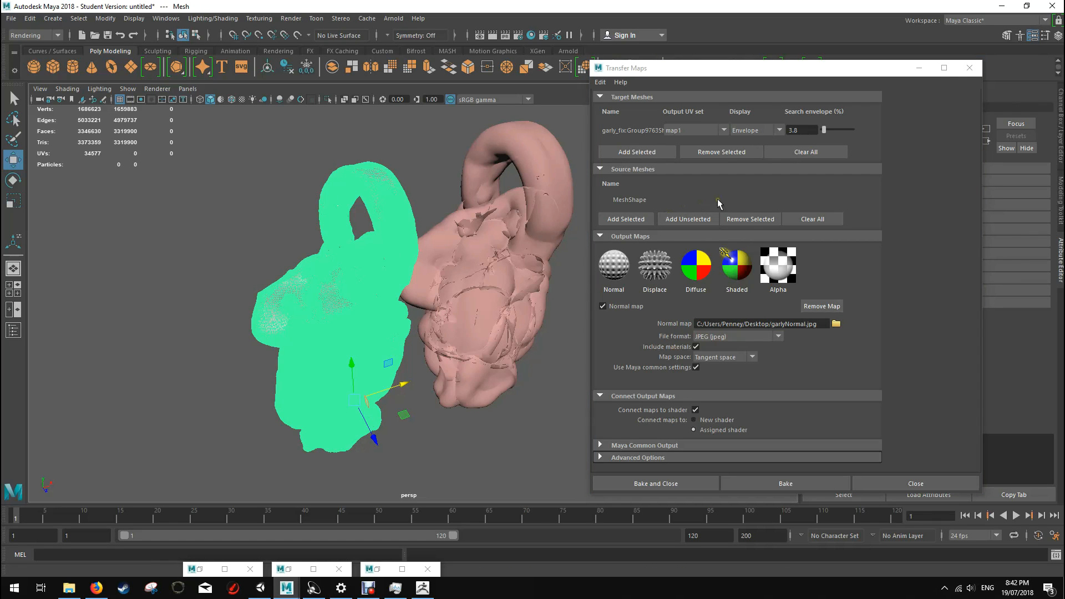
pyautogui.click(857, 339)
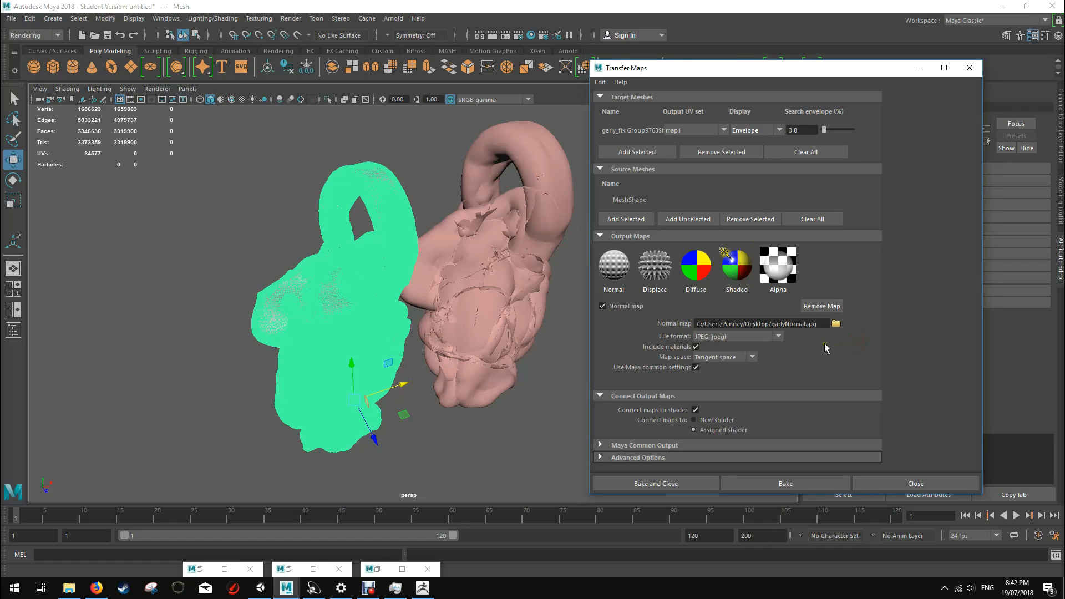
# Step: Expand the advanced and common output settings, keep Tangent space for the map and transfer it in Object Space
pyautogui.click(743, 361)
pyautogui.click(741, 360)
pyautogui.click(627, 457)
pyautogui.scroll(-1, 736, 420)
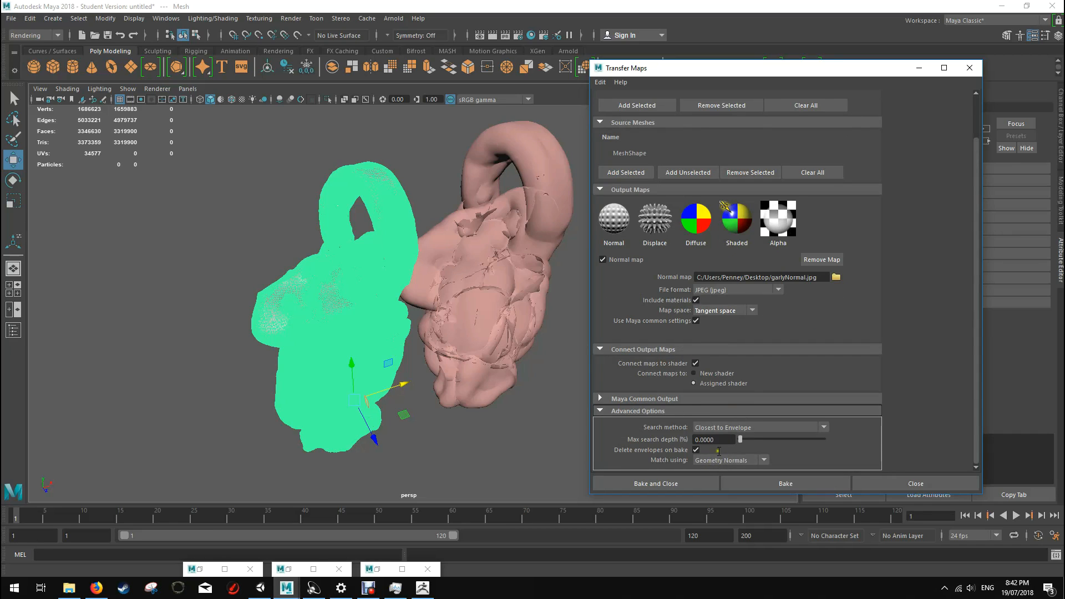
pyautogui.click(658, 398)
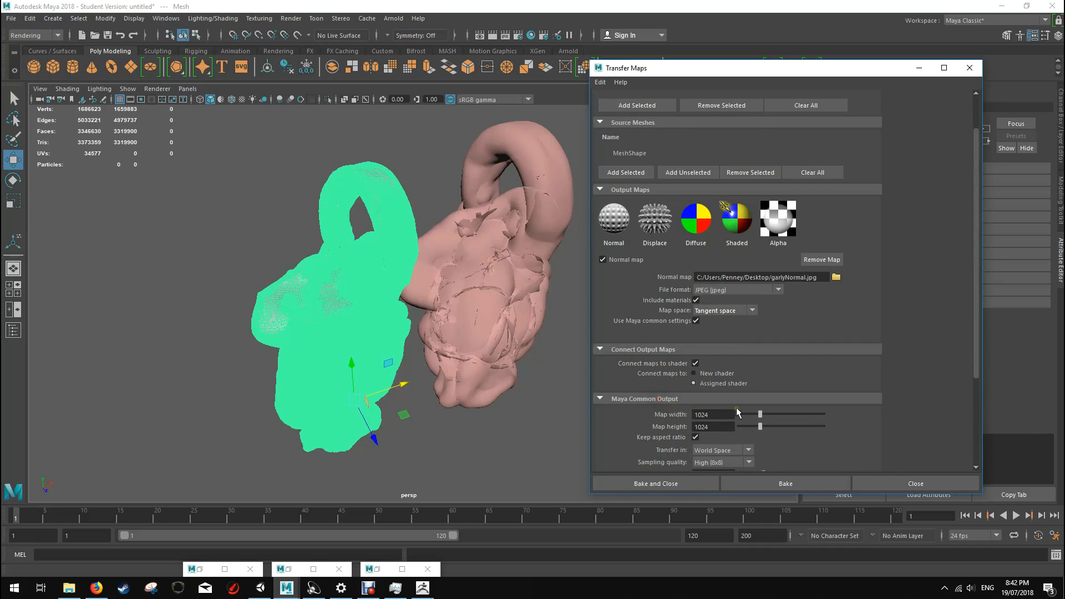
pyautogui.scroll(-1, 736, 407)
pyautogui.click(732, 383)
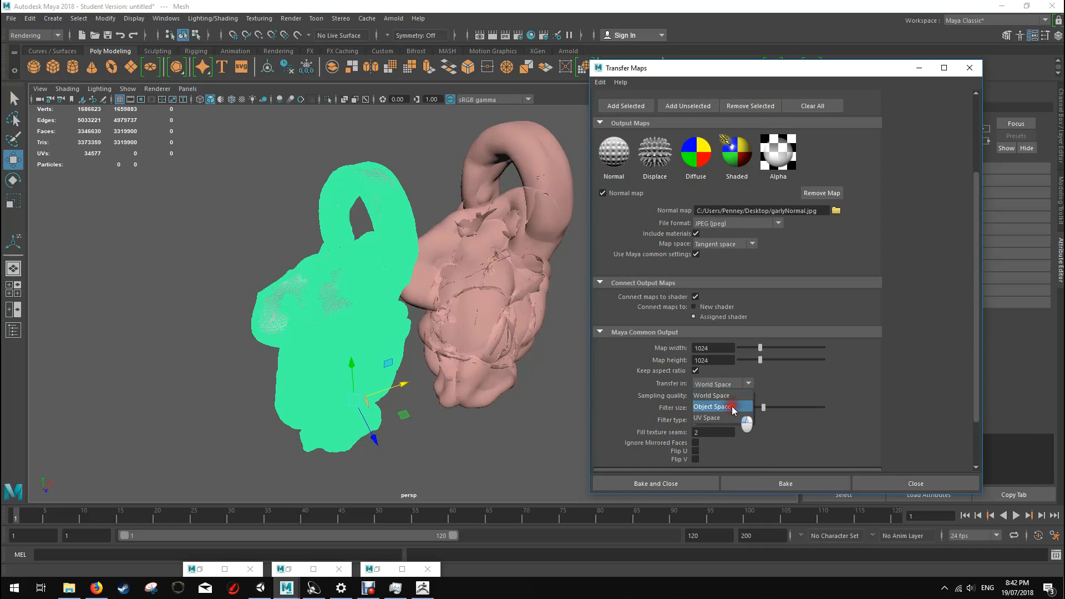
pyautogui.click(730, 406)
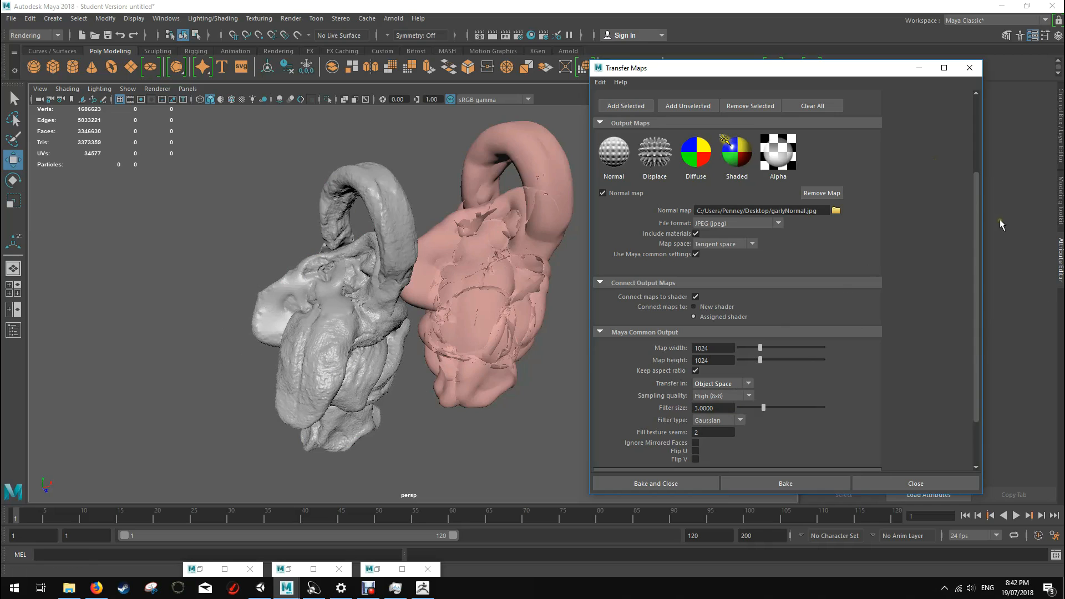
# Step: Review the transfer settings and bake the normal map without closing the Transfer Maps window
pyautogui.scroll(-2, 845, 280)
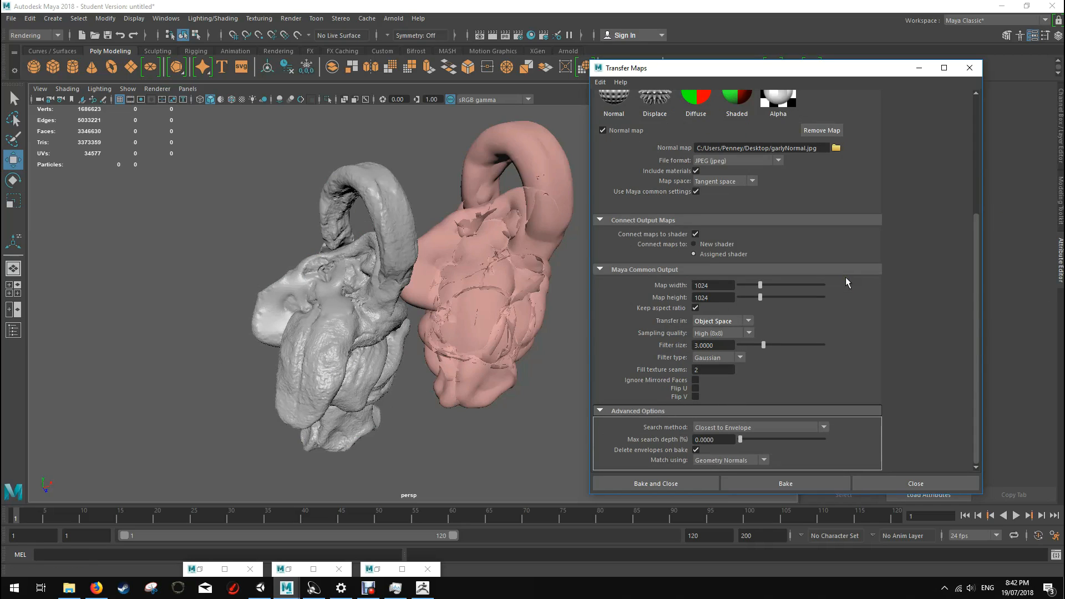
pyautogui.scroll(1, 846, 277)
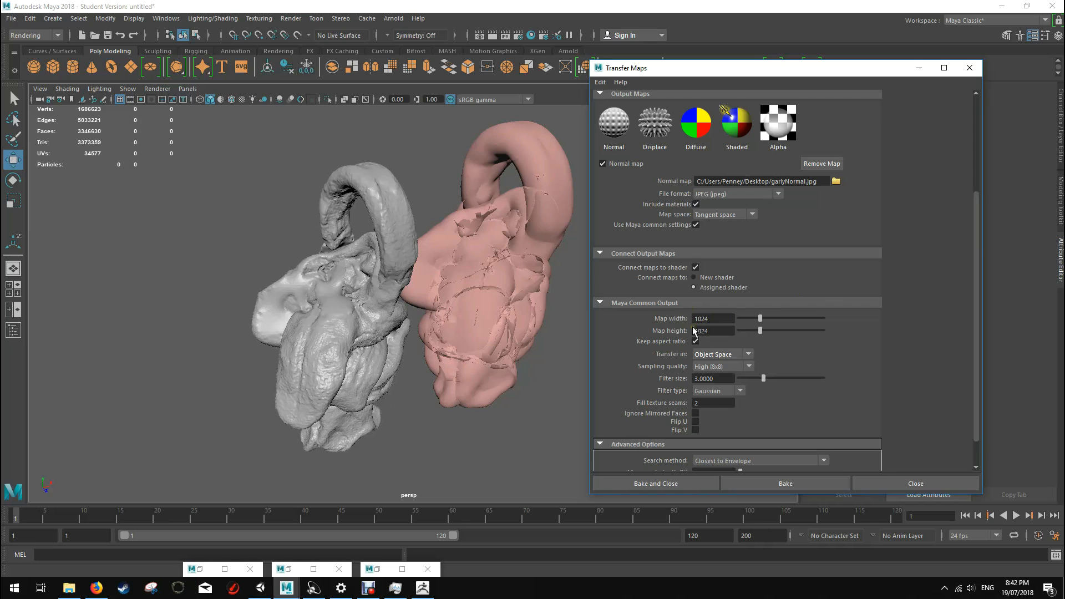
pyautogui.scroll(3, 848, 218)
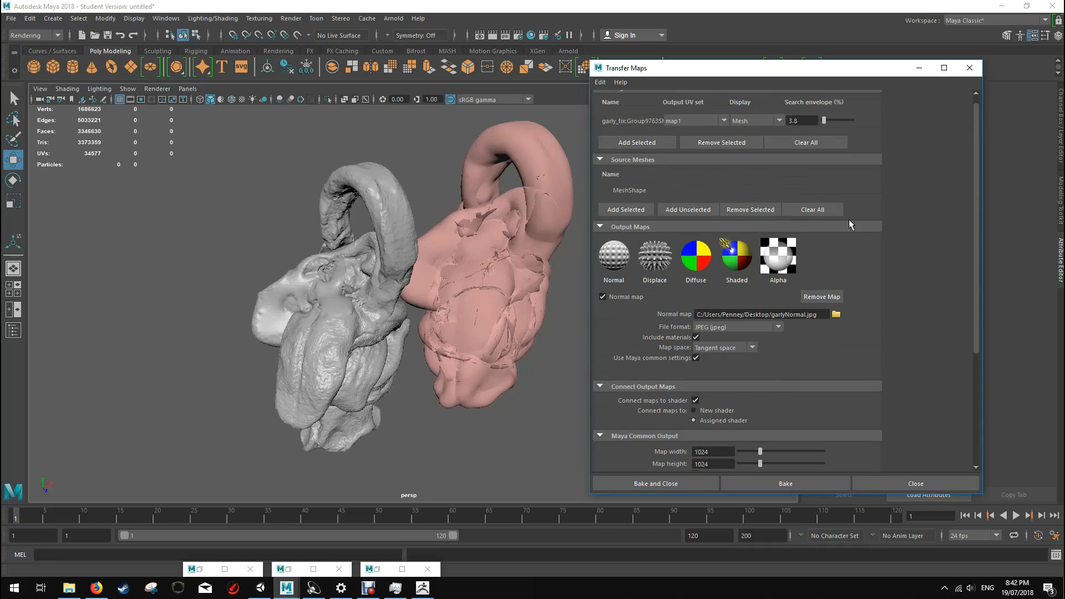
pyautogui.click(747, 484)
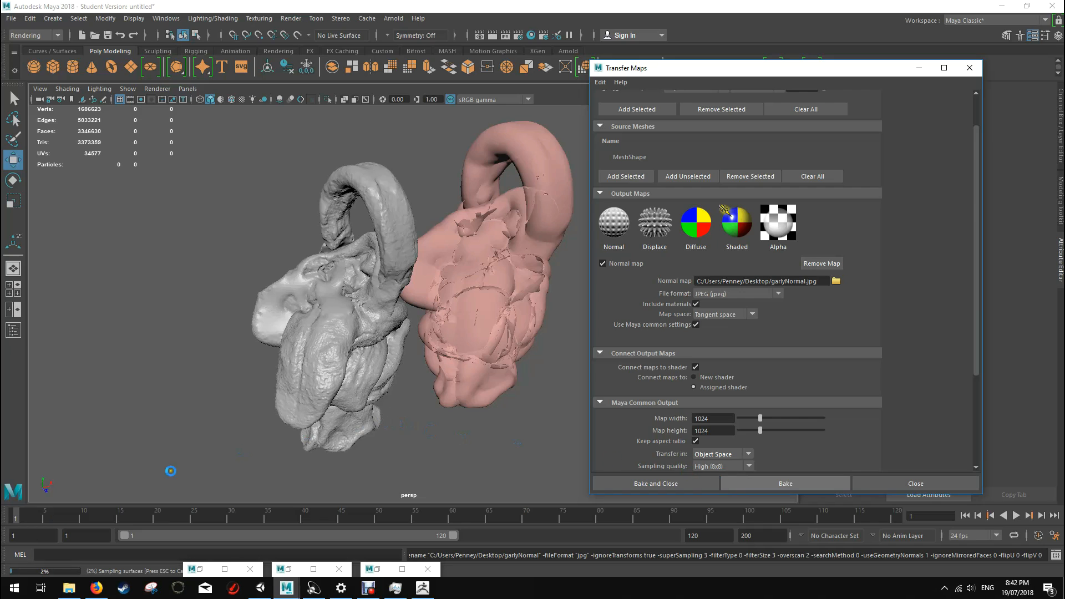
pyautogui.click(367, 587)
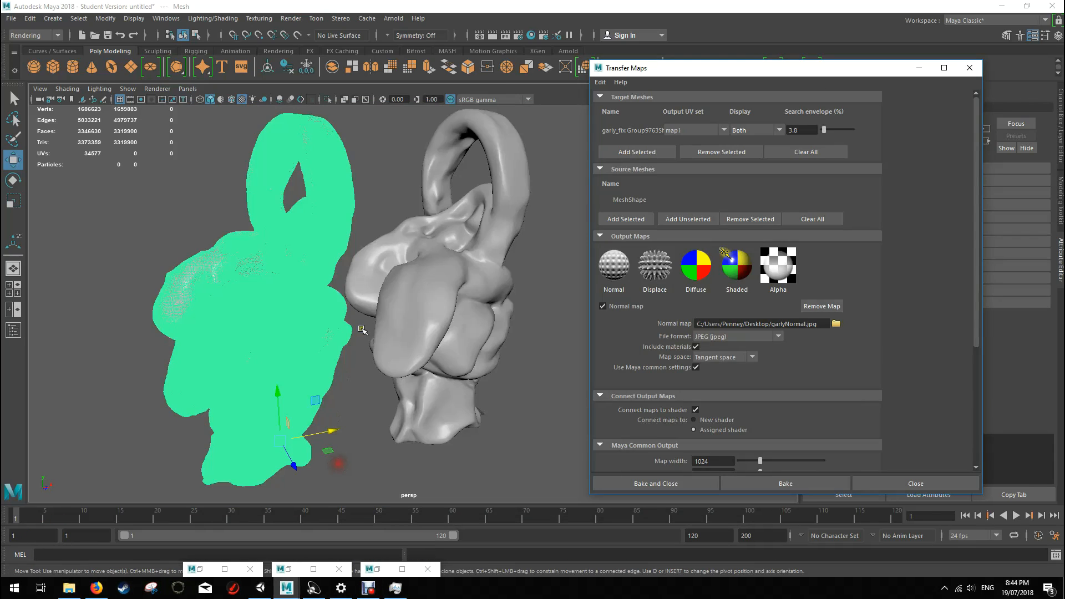
# Step: Display the target mesh as Envelope and move the high-poly sculpt along its X axis until it sits inside the envelope
pyautogui.moveTo(331, 433); pyautogui.dragTo(355, 431)
pyautogui.click(752, 131)
pyautogui.click(752, 153)
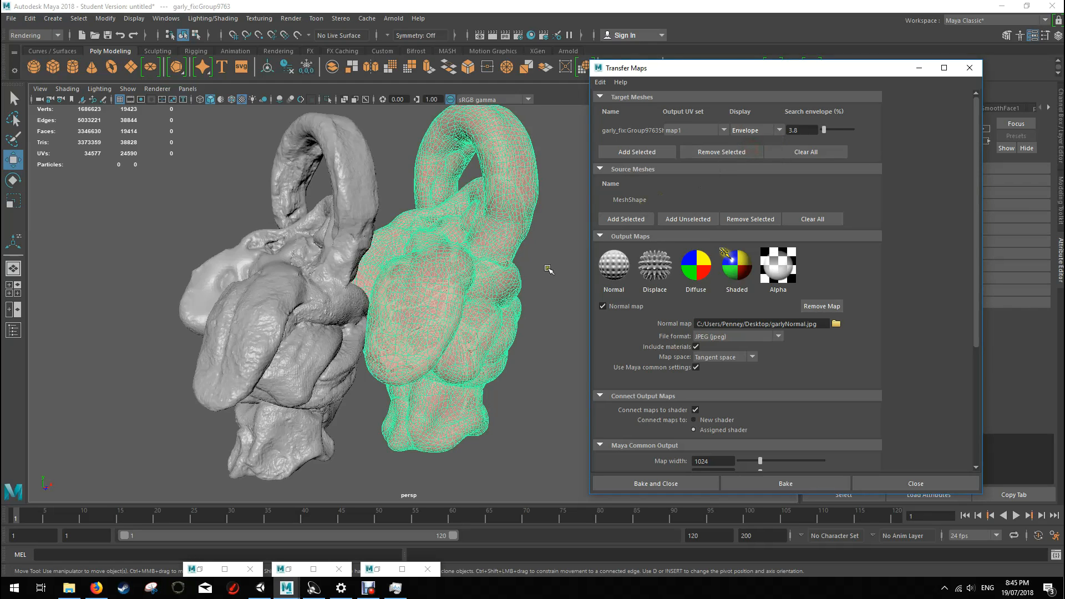
pyautogui.click(314, 344)
pyautogui.moveTo(353, 430); pyautogui.dragTo(488, 317)
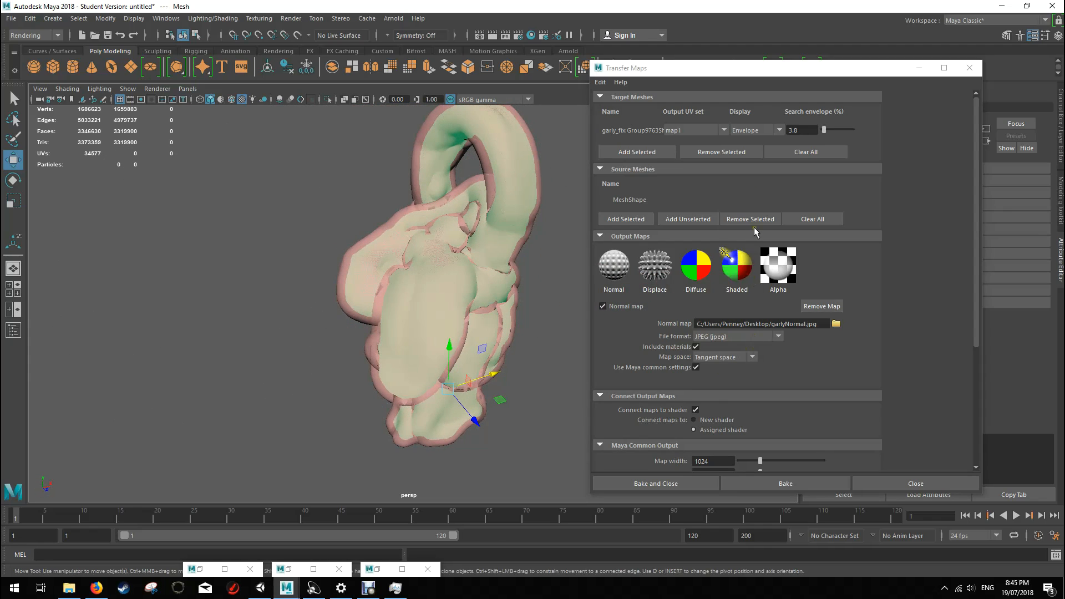
# Step: Set the map transfer to World Space in the common output settings
pyautogui.scroll(-5, 743, 417)
pyautogui.click(719, 321)
pyautogui.click(724, 333)
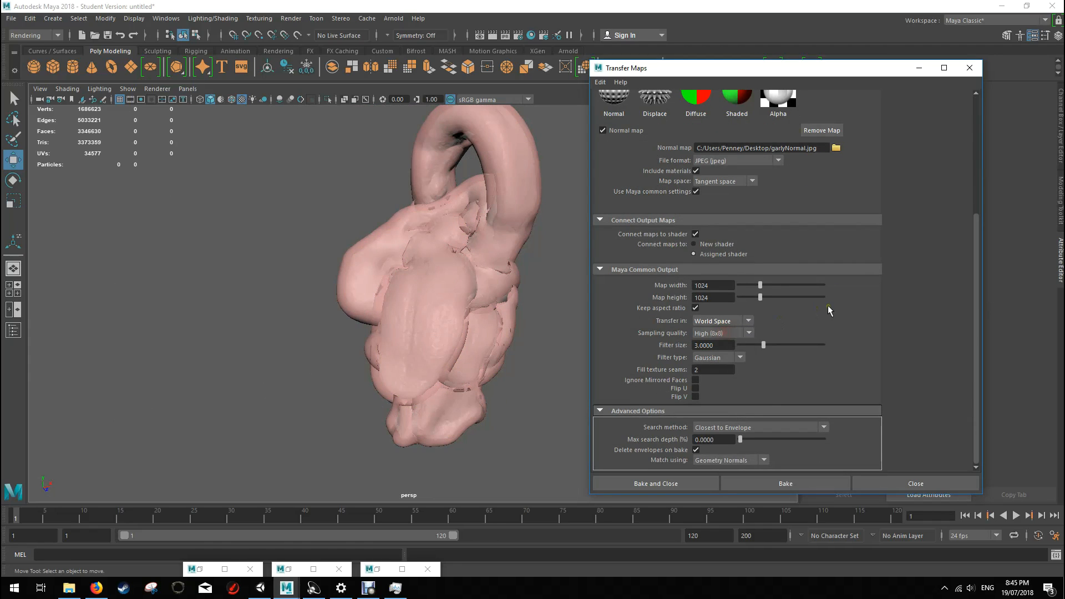
pyautogui.scroll(4, 828, 305)
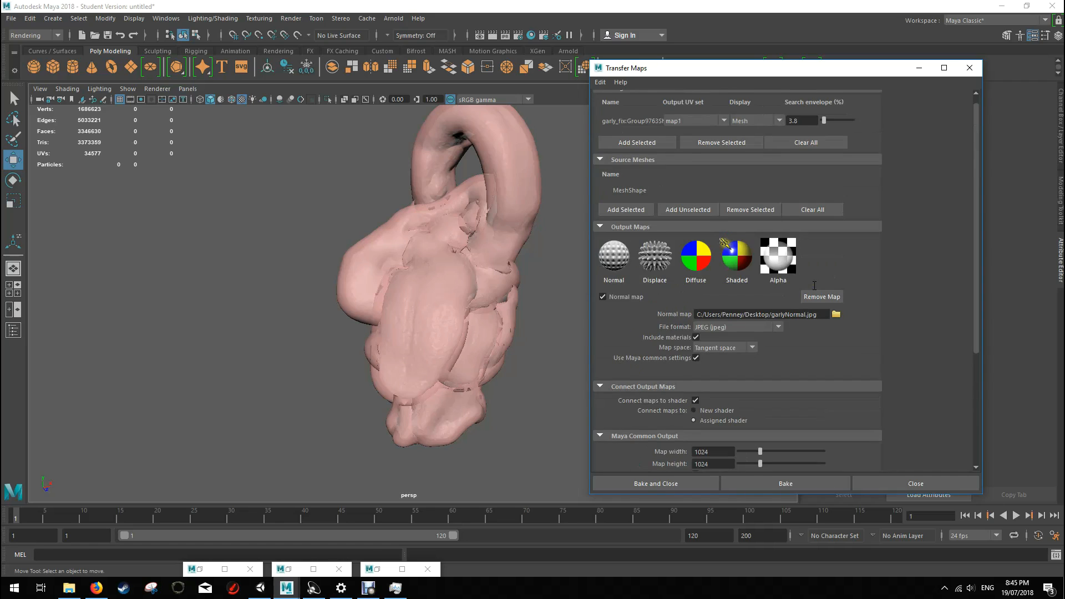
pyautogui.scroll(1, 787, 238)
pyautogui.scroll(3, 639, 145)
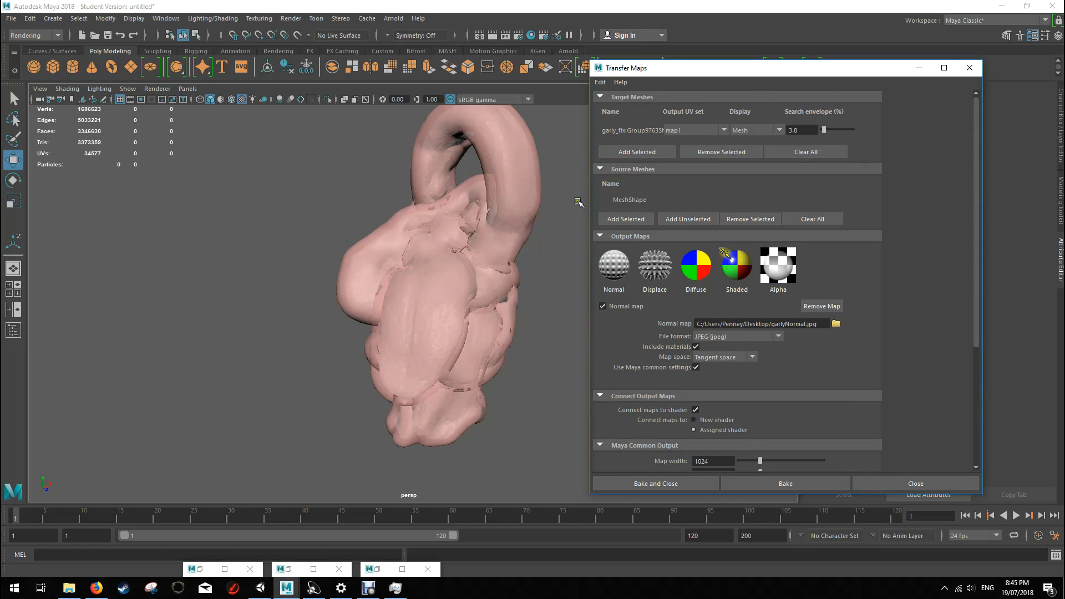
# Step: Select the envelope, open the Hypergraph hierarchy, close the UV Editor and place the hierarchy window beside the model
pyautogui.click(436, 296)
pyautogui.click(429, 334)
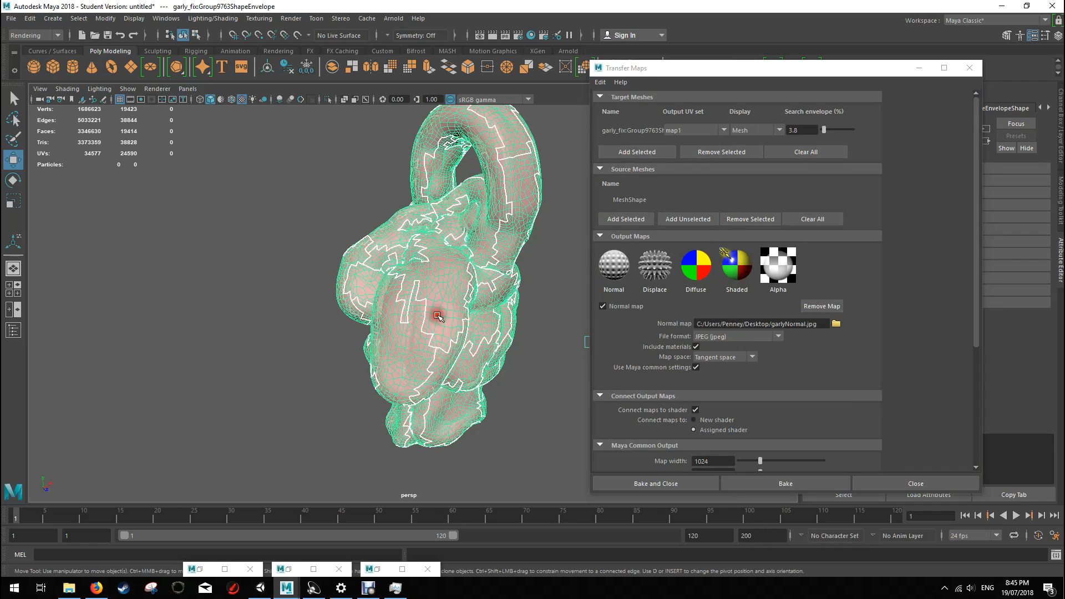
pyautogui.click(166, 19)
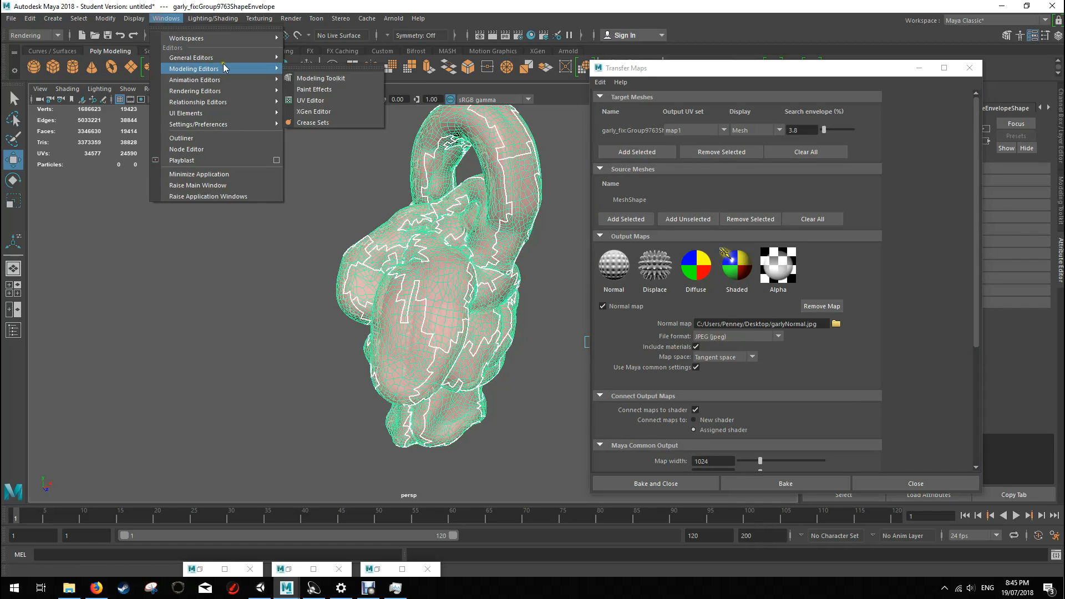
pyautogui.moveTo(231, 58)
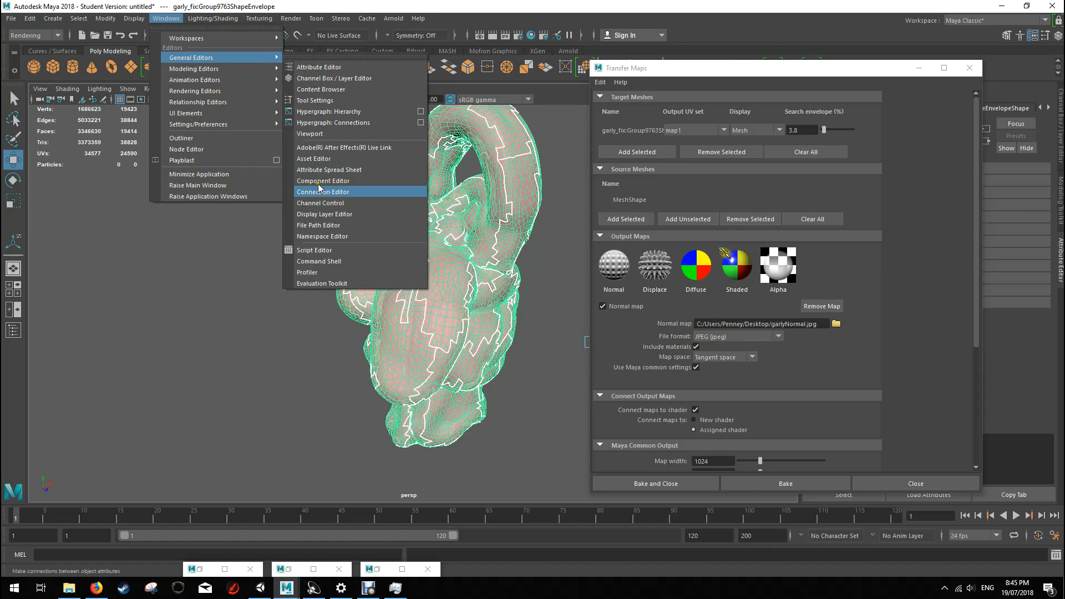
pyautogui.click(353, 119)
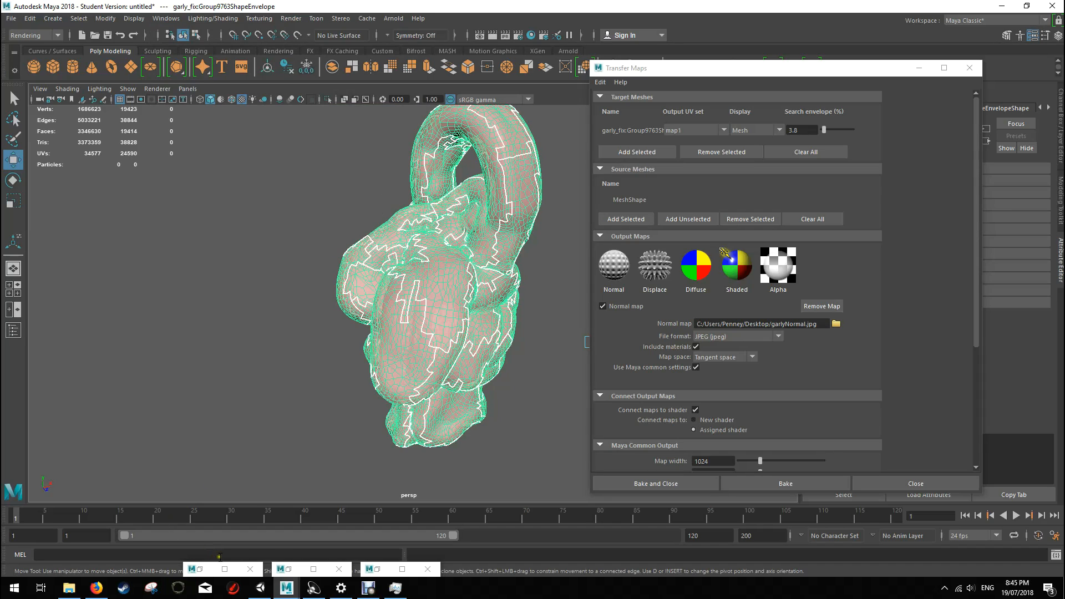
pyautogui.click(382, 571)
pyautogui.click(1059, 3)
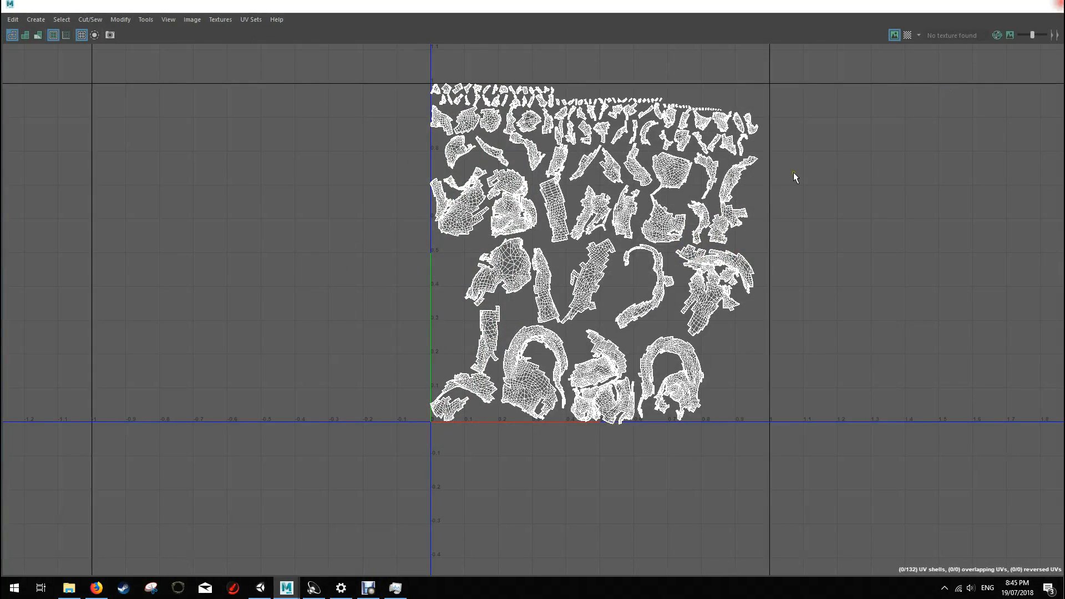
pyautogui.click(289, 567)
pyautogui.moveTo(713, 152); pyautogui.dragTo(151, 154)
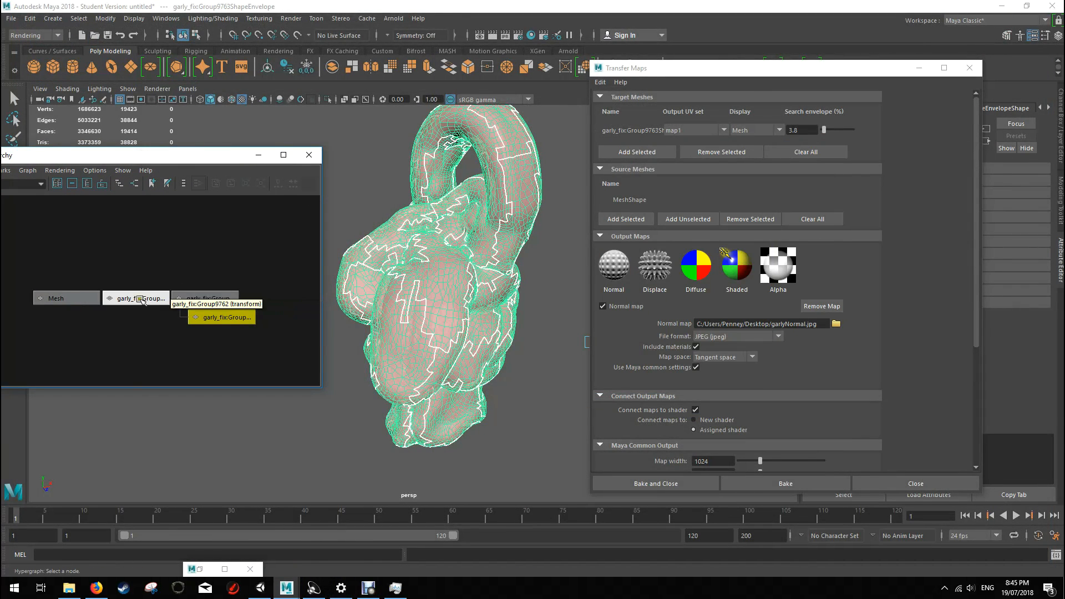
# Step: Select the high-poly Mesh node in the Hypergraph hierarchy
pyautogui.click(149, 298)
pyautogui.click(75, 299)
pyautogui.moveTo(483, 238)
pyautogui.keyDown('alt'); pyautogui.mouseDown()
pyautogui.moveTo(545, 264)
pyautogui.moveTo(464, 246)
pyautogui.mouseUp(); pyautogui.keyUp('alt')
# Step: Move the high-poly sculpt along X out of the envelope, inspect the overlap and undo the move
pyautogui.moveTo(481, 351); pyautogui.dragTo(398, 386)
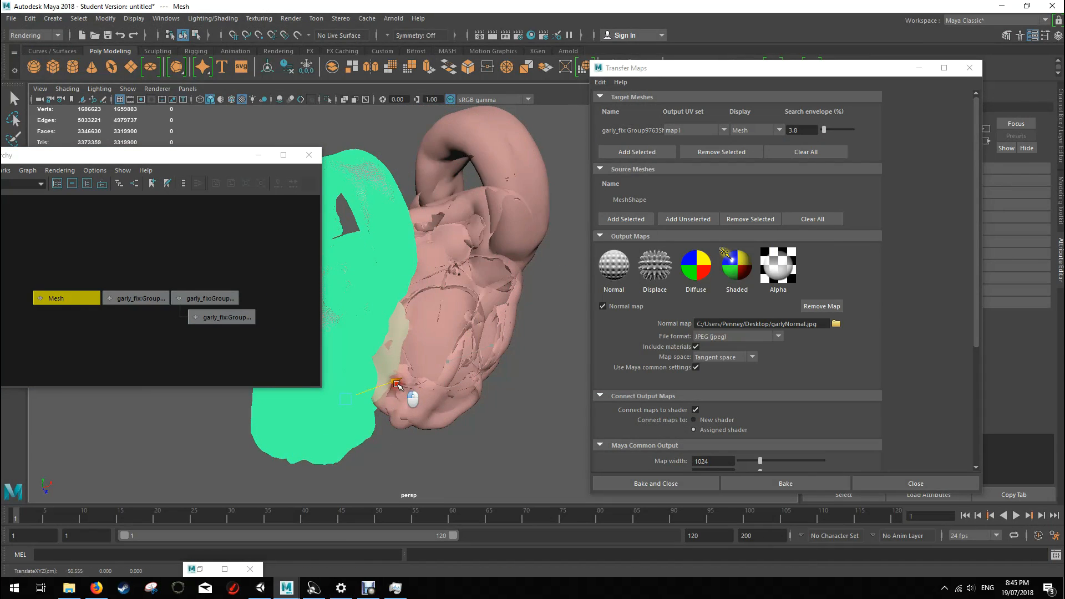
pyautogui.click(400, 448)
pyautogui.keyDown('alt'); pyautogui.moveTo(400, 447); pyautogui.dragTo(471, 319); pyautogui.keyUp('alt')
pyautogui.hotkey('ctrl', 'z')
pyautogui.hotkey('ctrl', 'z')
pyautogui.hotkey('ctrl', 'z')
pyautogui.hotkey('ctrl', 'z')
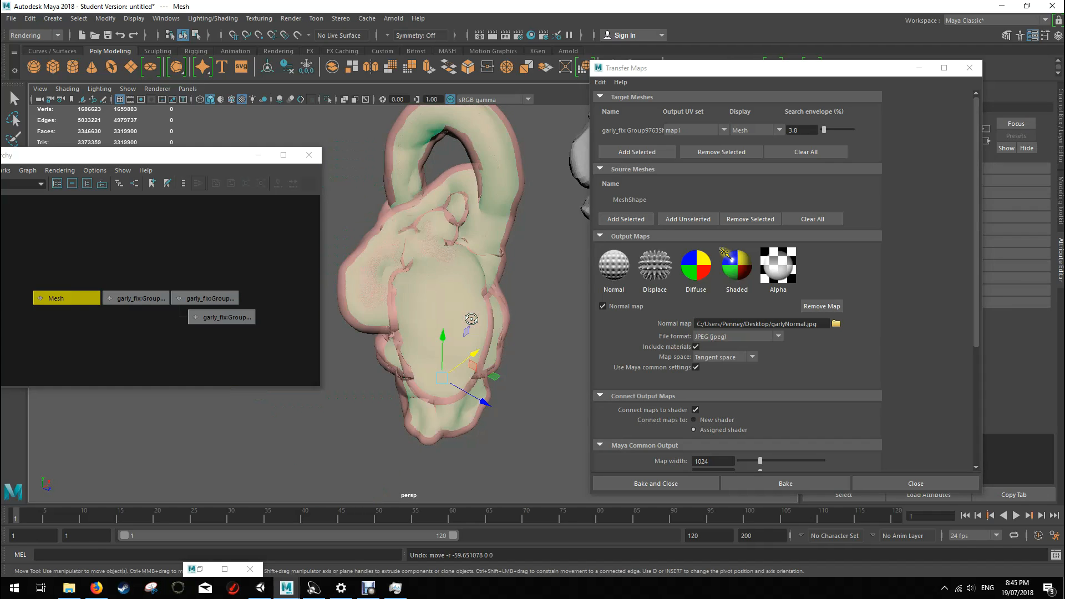
# Step: Add the selected high-poly sculpt to the source meshes again
pyautogui.keyDown('alt'); pyautogui.moveTo(505, 218); pyautogui.dragTo(469, 233); pyautogui.keyUp('alt')
pyautogui.click(628, 220)
pyautogui.click(630, 222)
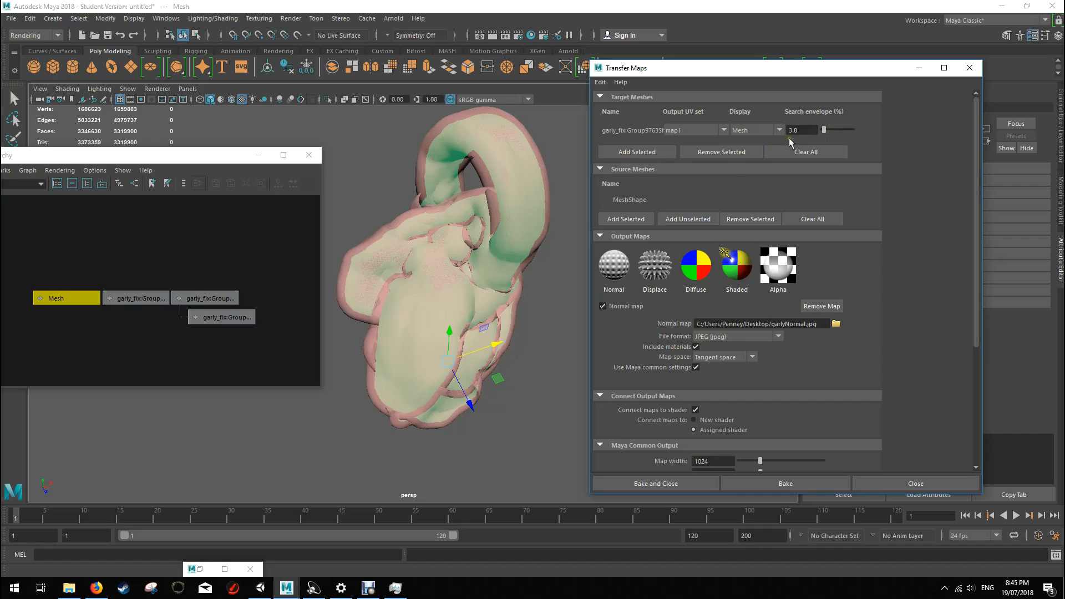
# Step: Check the output and advanced settings, and bake the 1024 by 1024 normal map in World Space
pyautogui.scroll(-2, 682, 332)
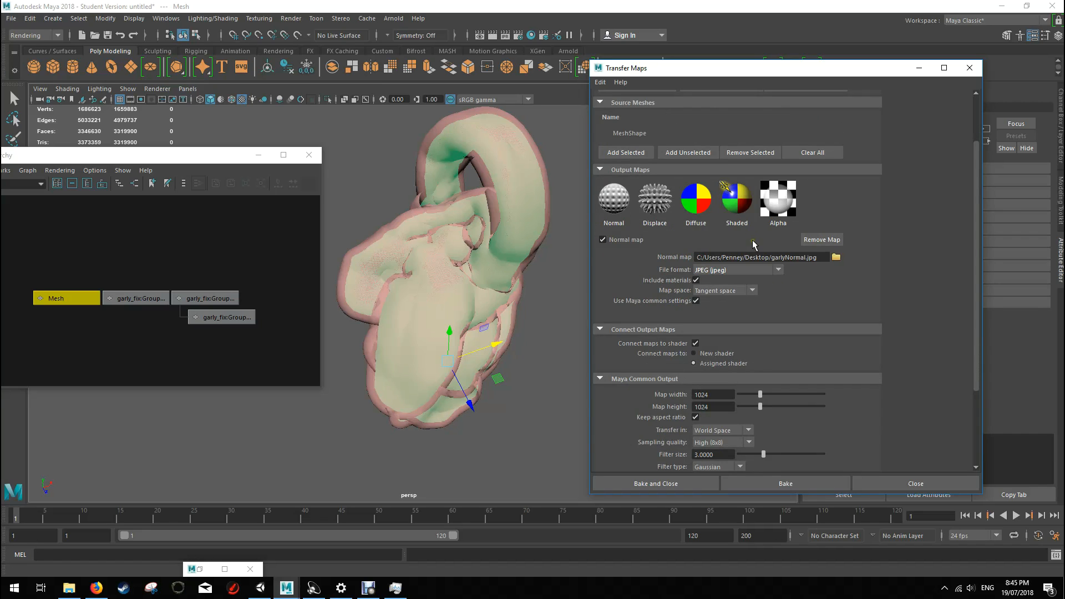
pyautogui.scroll(-2, 804, 261)
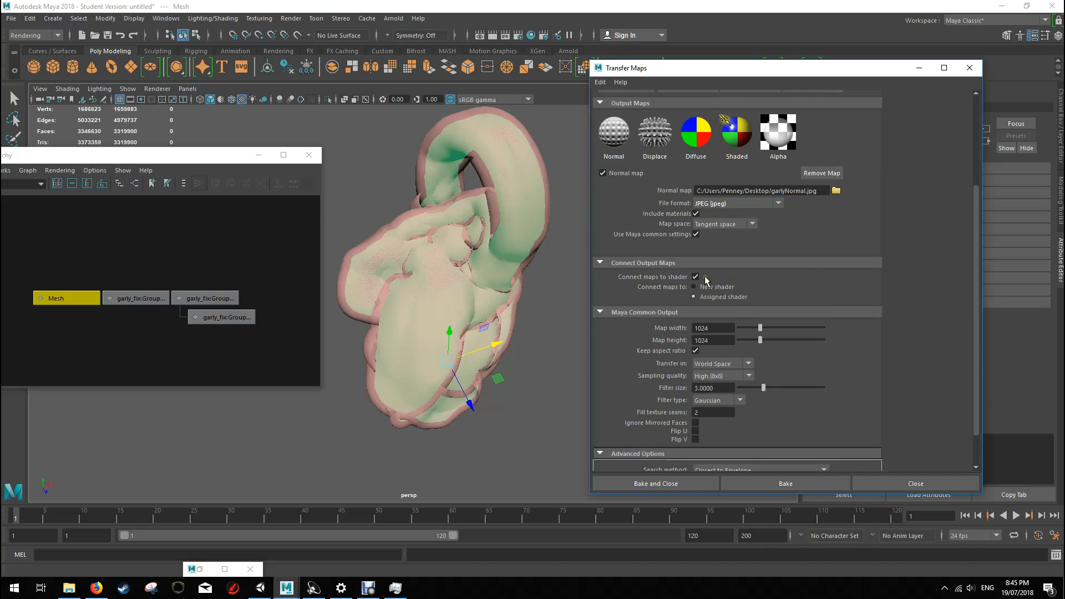
pyautogui.scroll(-1, 724, 300)
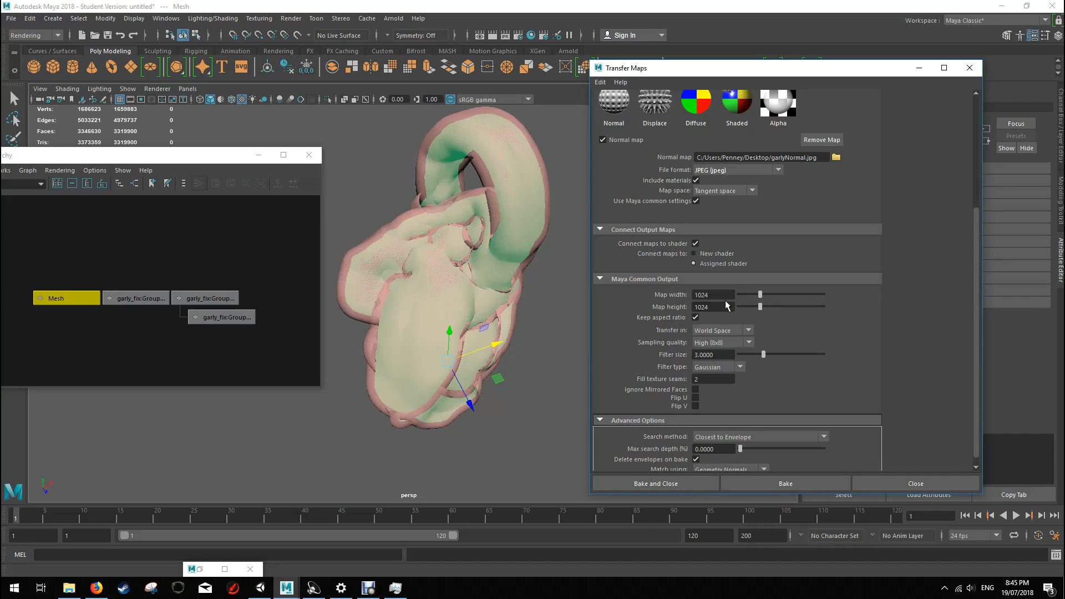
pyautogui.scroll(-1, 725, 304)
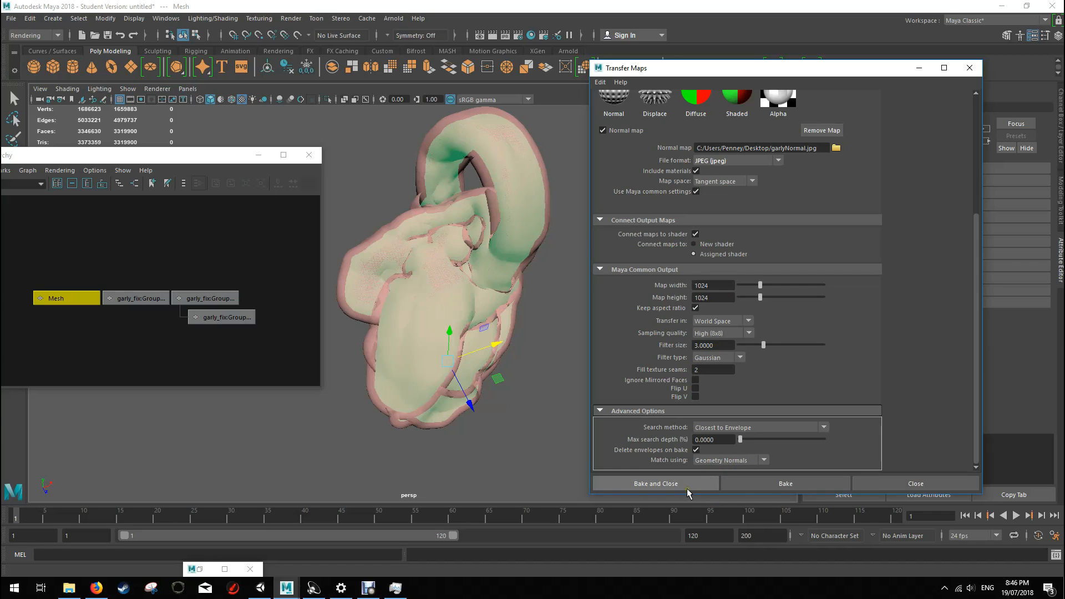
pyautogui.click(750, 481)
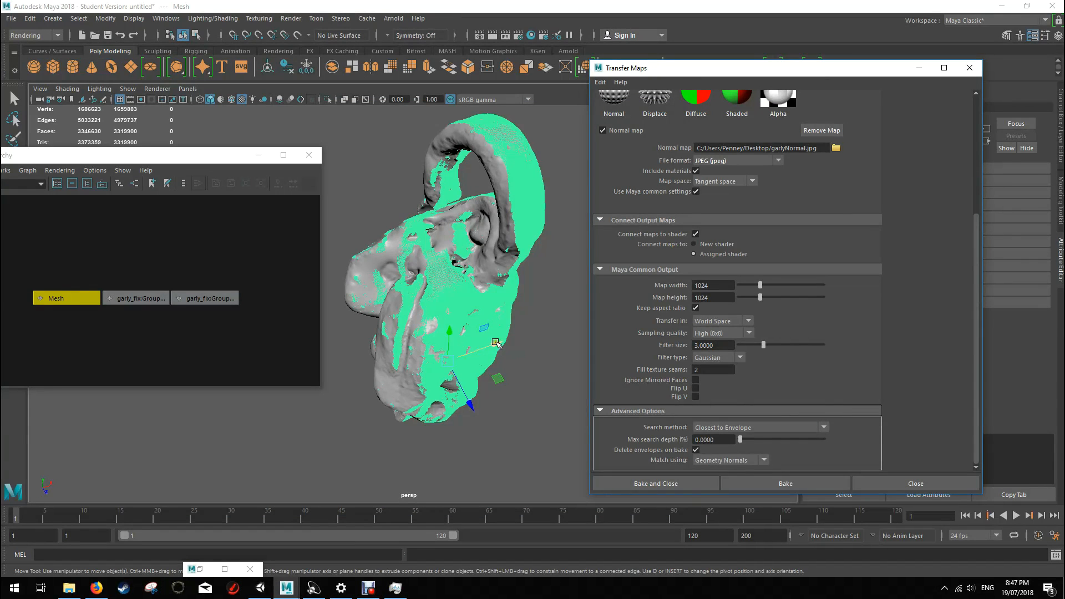
# Step: Move the high-poly sculpt along X away from the baked smoothed copy and deselect it
pyautogui.moveTo(495, 342); pyautogui.dragTo(604, 297)
pyautogui.click(524, 422)
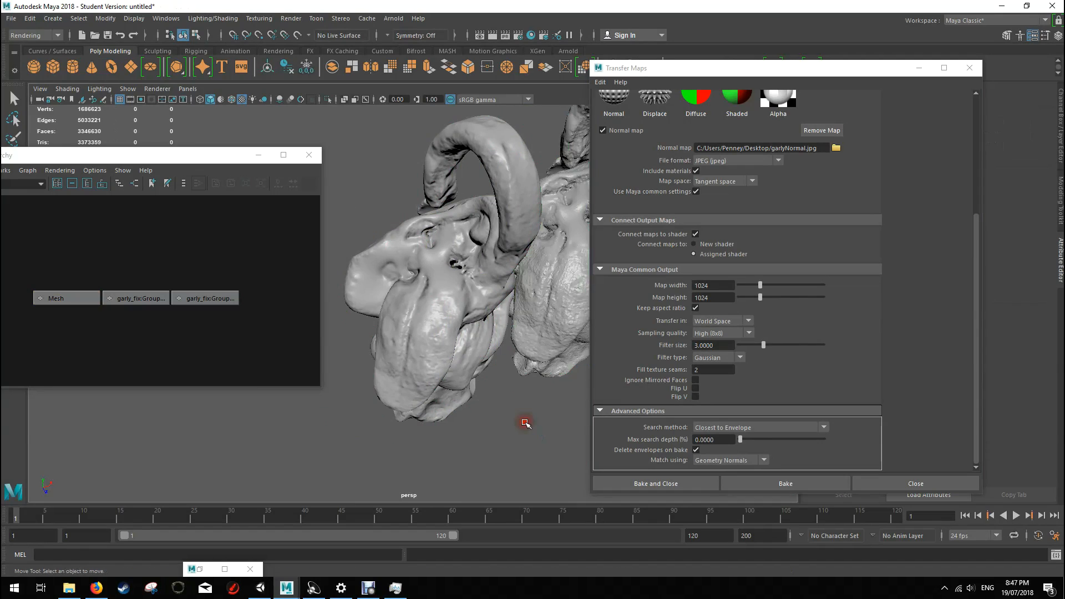
# Step: Move the Transfer Maps window aside and compare the baked smoothed copy with the high-poly sculpt by selecting each in turn
pyautogui.moveTo(691, 68); pyautogui.dragTo(808, 71)
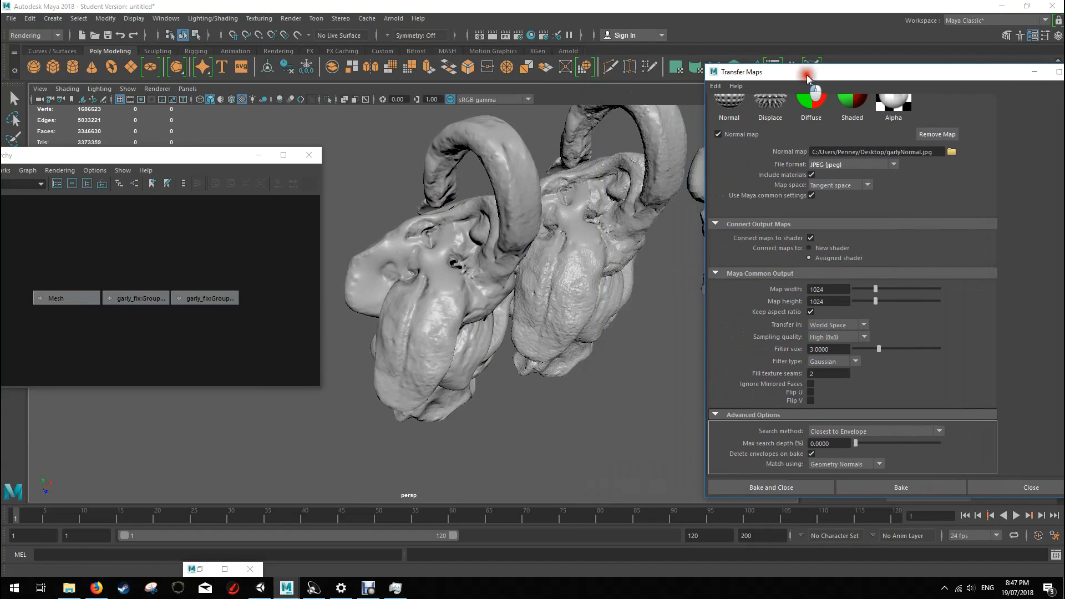
pyautogui.click(545, 269)
pyautogui.click(427, 295)
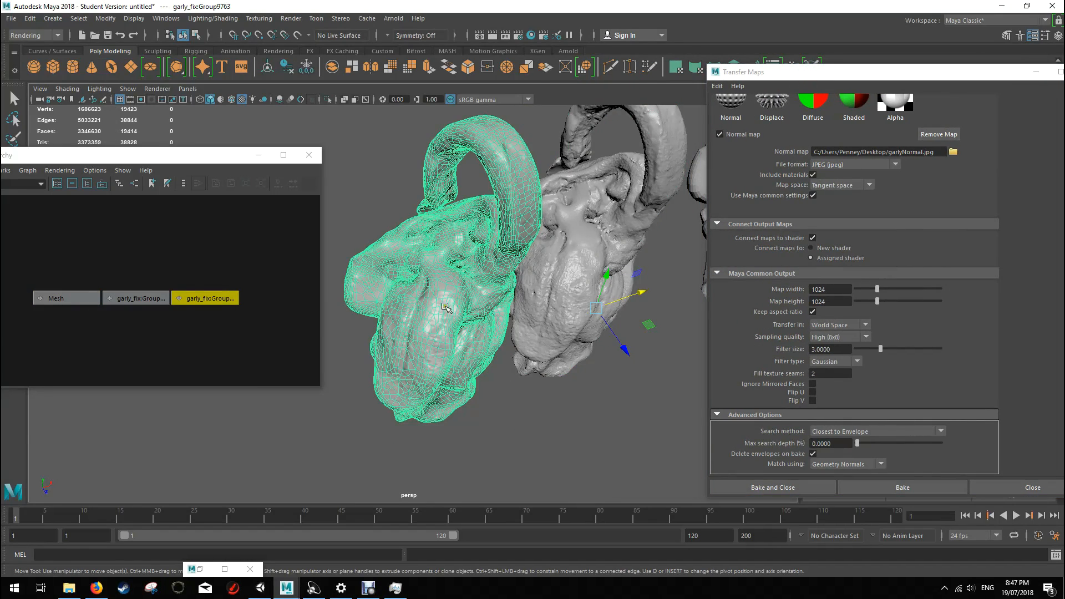
pyautogui.keyDown('alt'); pyautogui.moveTo(445, 308); pyautogui.dragTo(471, 302); pyautogui.keyUp('alt')
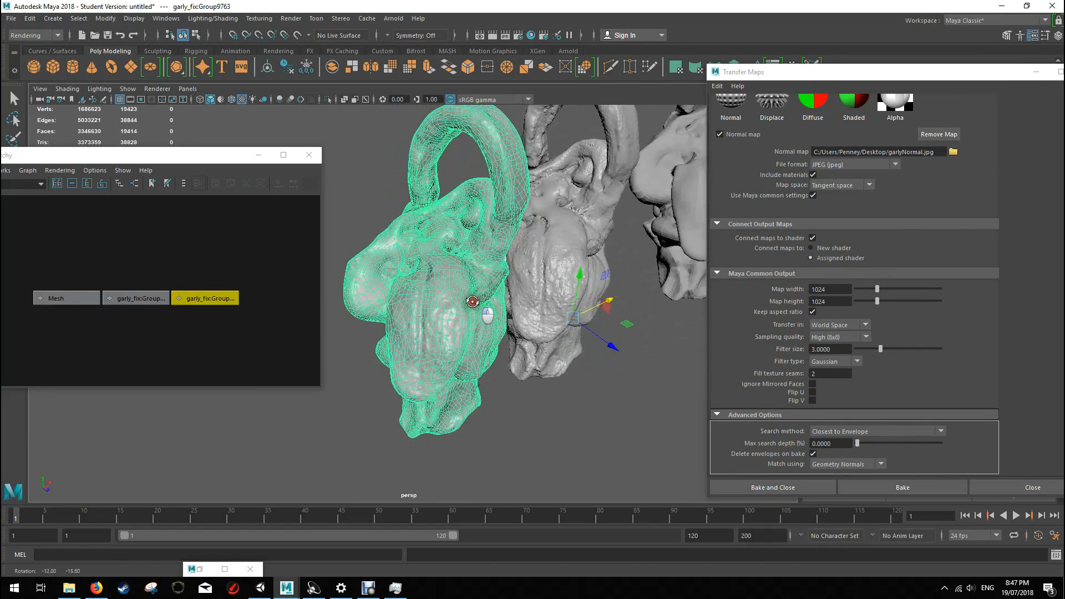
pyautogui.click(559, 177)
pyautogui.scroll(-2, 587, 208)
pyautogui.scroll(2, 589, 213)
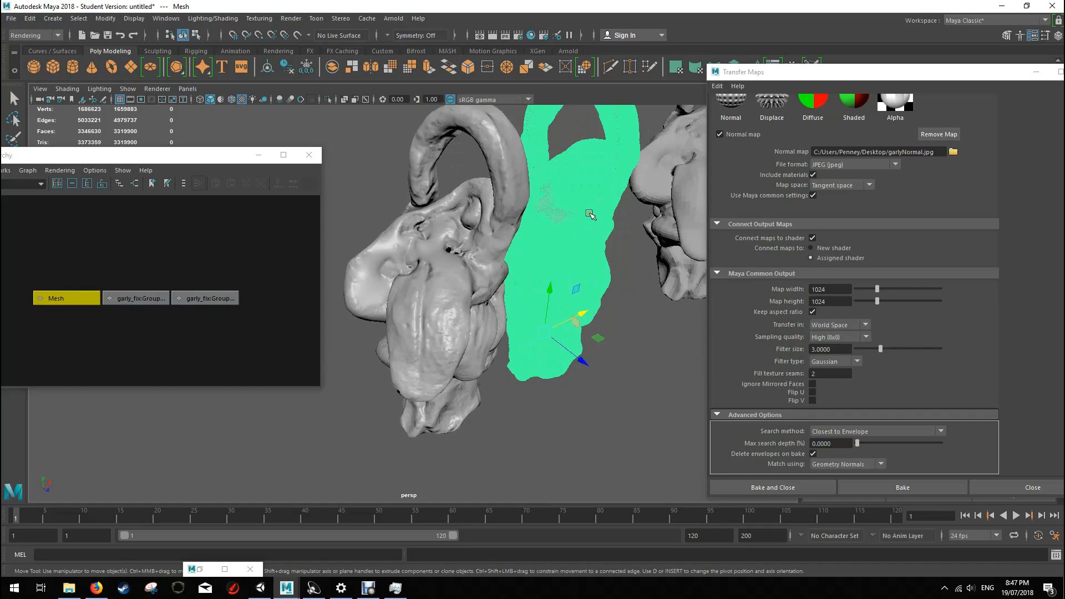
# Step: Examine the baked normal detail on the smoothed copy's surface from several angles, with the mesh selected and deselected
pyautogui.click(444, 283)
pyautogui.keyDown('alt'); pyautogui.moveTo(444, 283); pyautogui.dragTo(482, 217); pyautogui.keyUp('alt')
pyautogui.scroll(3, 456, 289)
pyautogui.scroll(-2, 456, 289)
pyautogui.keyDown('alt'); pyautogui.moveTo(464, 353); pyautogui.dragTo(425, 309); pyautogui.keyUp('alt')
pyautogui.keyDown('alt'); pyautogui.moveTo(492, 298); pyautogui.dragTo(582, 327); pyautogui.keyUp('alt')
pyautogui.click(588, 369)
pyautogui.keyDown('alt'); pyautogui.moveTo(570, 268); pyautogui.dragTo(439, 275); pyautogui.keyUp('alt')
pyautogui.keyDown('alt'); pyautogui.moveTo(390, 240); pyautogui.dragTo(563, 277); pyautogui.keyUp('alt')
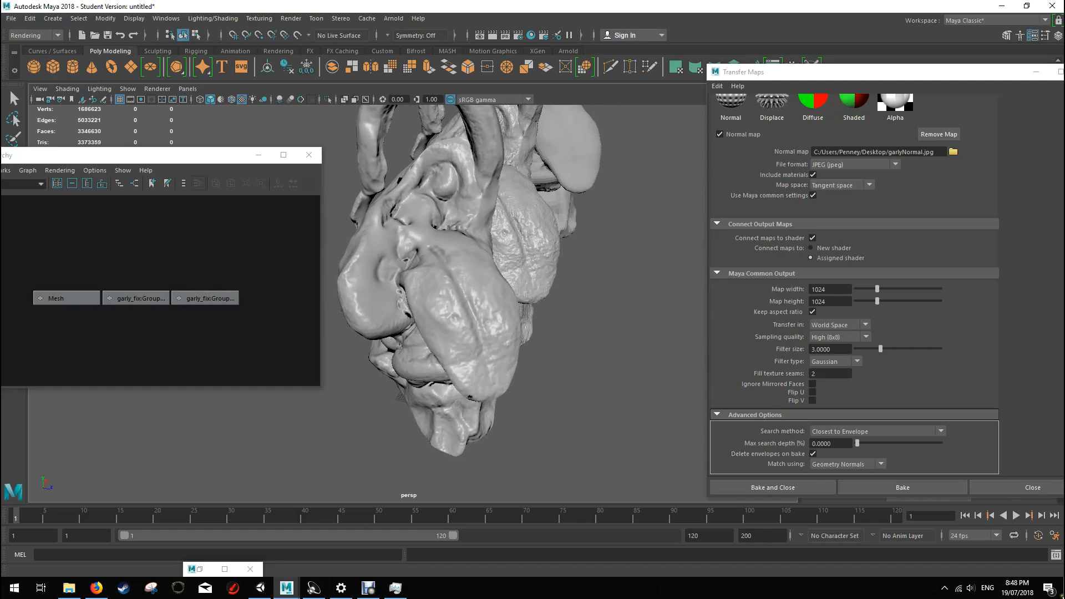
# Step: Show the desktop and place the GarlyFinal.obj and garlyNormal files side by side in an empty area
pyautogui.press('super+d')
pyautogui.moveTo(401, 410); pyautogui.dragTo(687, 292)
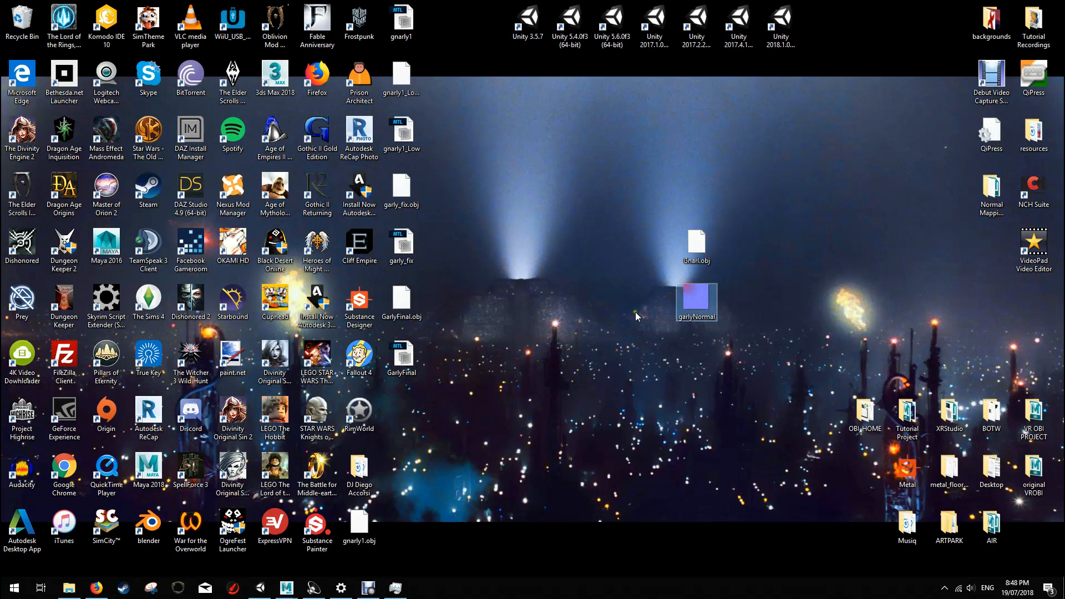
pyautogui.moveTo(403, 302); pyautogui.dragTo(646, 302)
pyautogui.moveTo(696, 300); pyautogui.dragTo(693, 410)
pyautogui.moveTo(654, 302); pyautogui.dragTo(639, 410)
pyautogui.moveTo(600, 357); pyautogui.dragTo(665, 469)
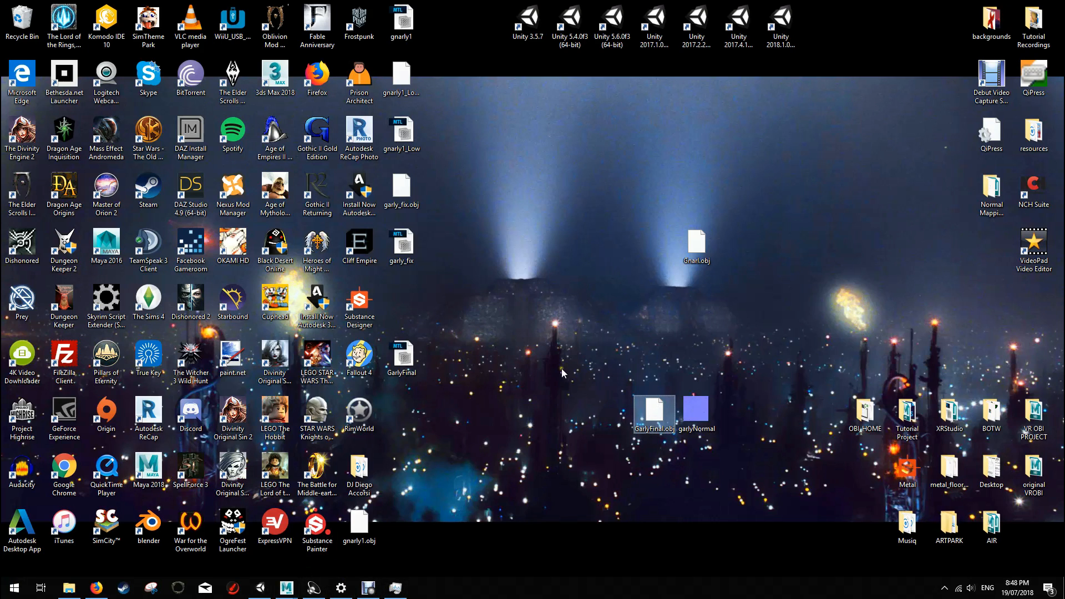
# Step: Switch back to the Maya scene containing the baked creature and close the UV Toolkit window
pyautogui.click(287, 589)
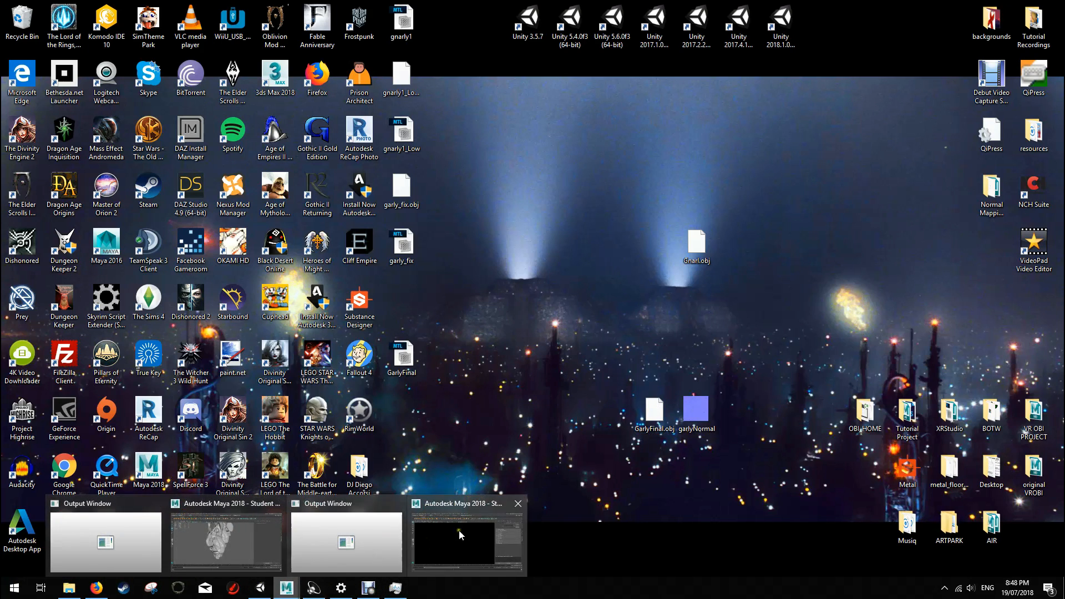
pyautogui.click(238, 540)
pyautogui.click(596, 13)
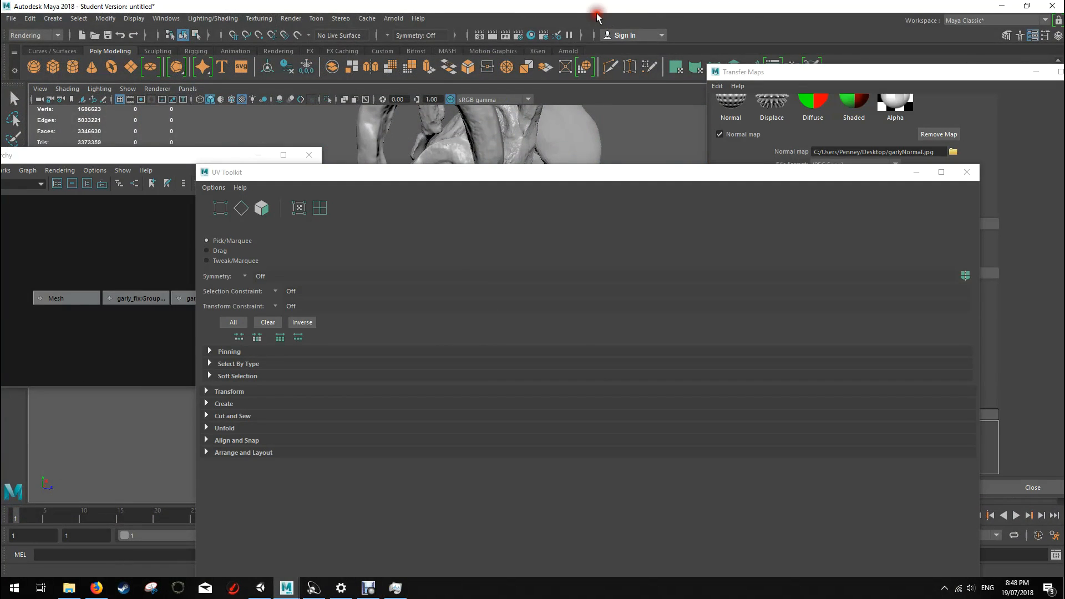
pyautogui.click(967, 172)
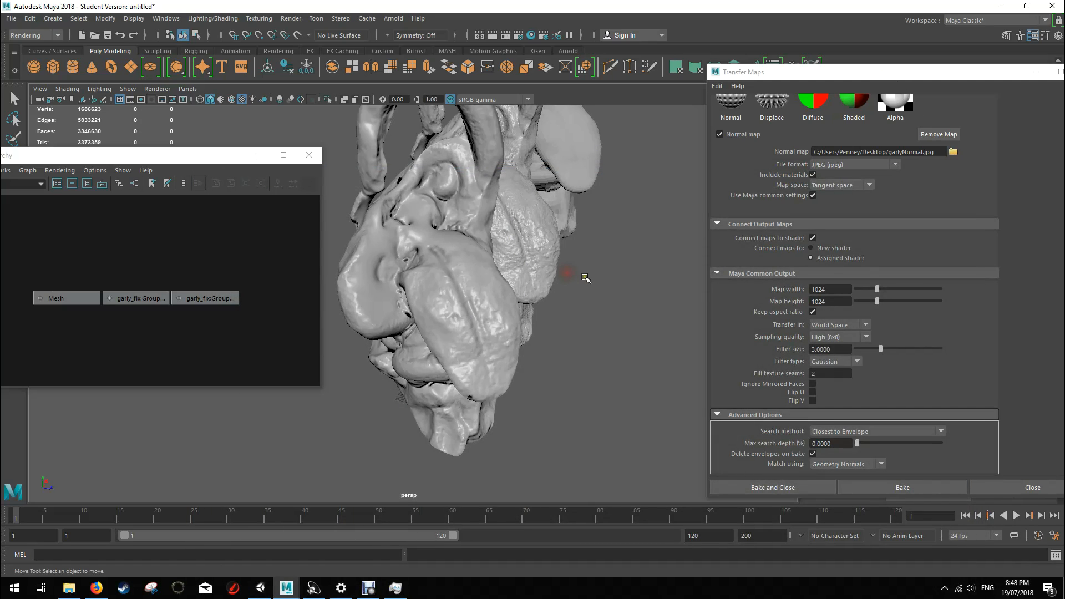
# Step: Compare the three creature meshes, then frame the baked copy and inspect its wireframe against the surface detail
pyautogui.keyDown('alt'); pyautogui.moveTo(608, 284); pyautogui.dragTo(552, 280); pyautogui.keyUp('alt')
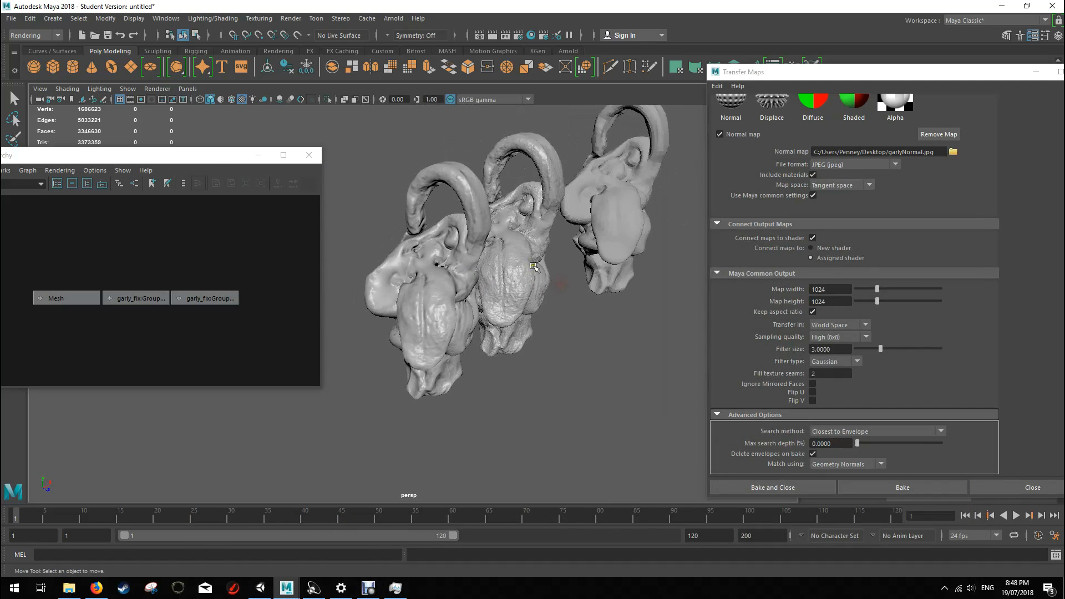
pyautogui.click(450, 264)
pyautogui.click(517, 243)
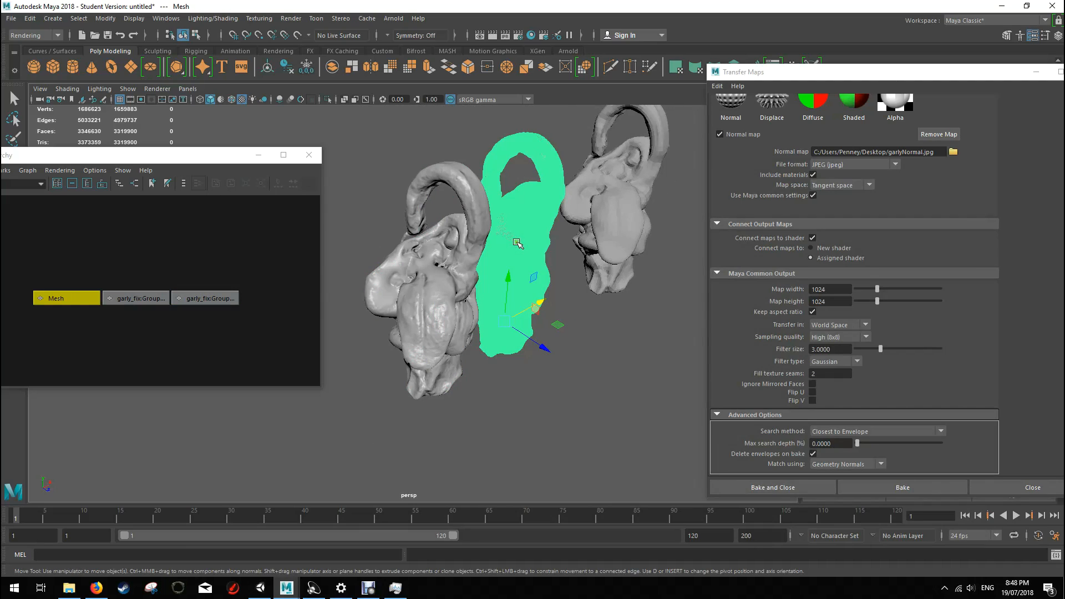
pyautogui.click(436, 299)
pyautogui.press('f')
pyautogui.keyDown('alt'); pyautogui.moveTo(488, 360); pyautogui.dragTo(449, 288); pyautogui.keyUp('alt')
pyautogui.keyDown('alt'); pyautogui.moveTo(480, 214); pyautogui.dragTo(524, 286); pyautogui.keyUp('alt')
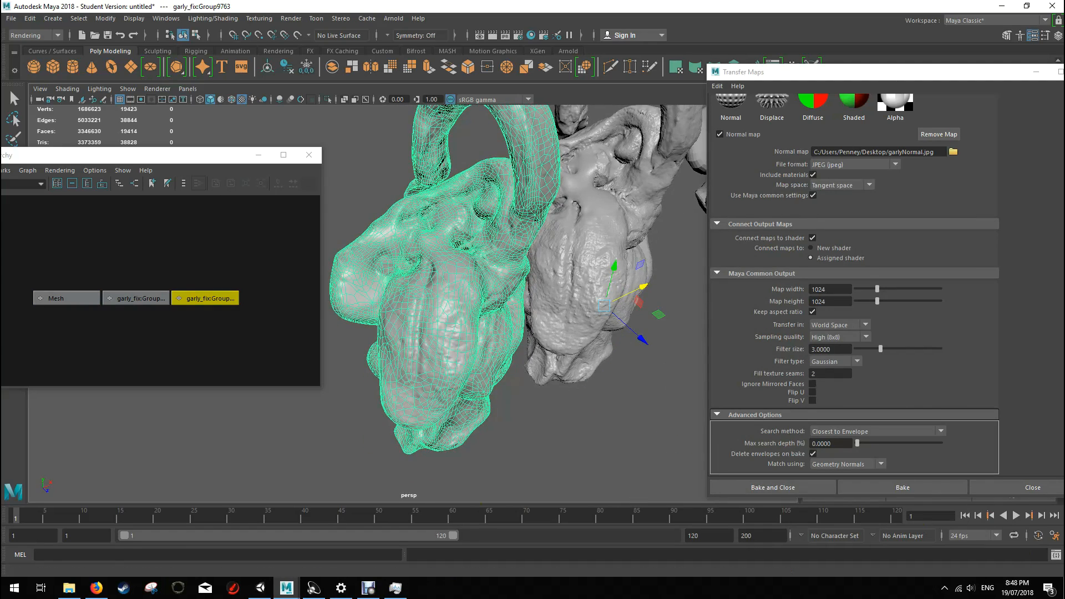
# Step: Switch to the Unity Tutorial Project and import GarlyFinal.obj and garlyNormal from the desktop into its Assets folder
pyautogui.click(1063, 589)
pyautogui.doubleClick(696, 411)
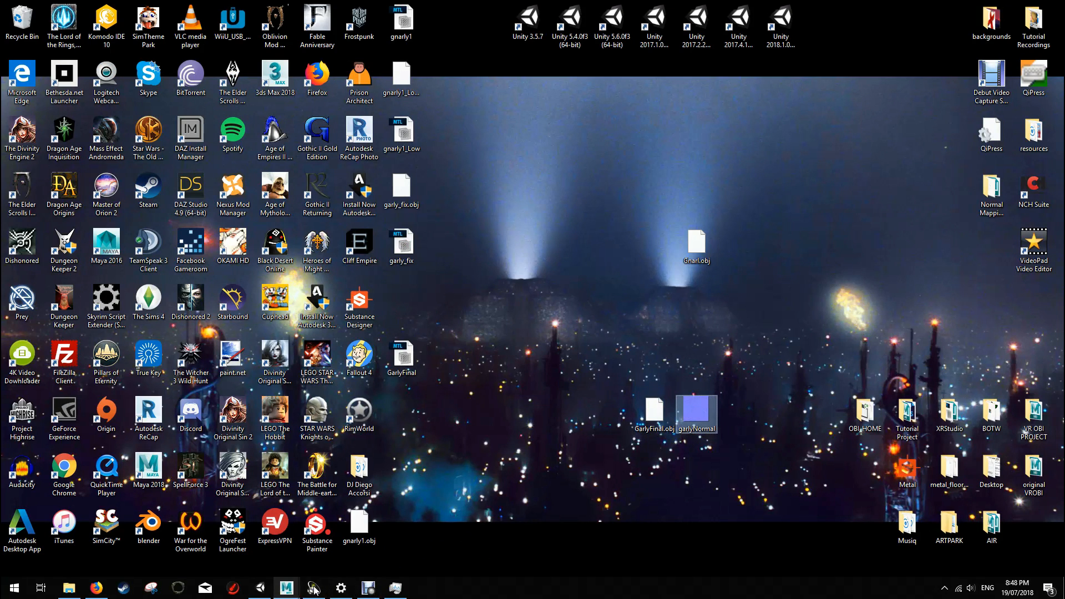
pyautogui.click(260, 587)
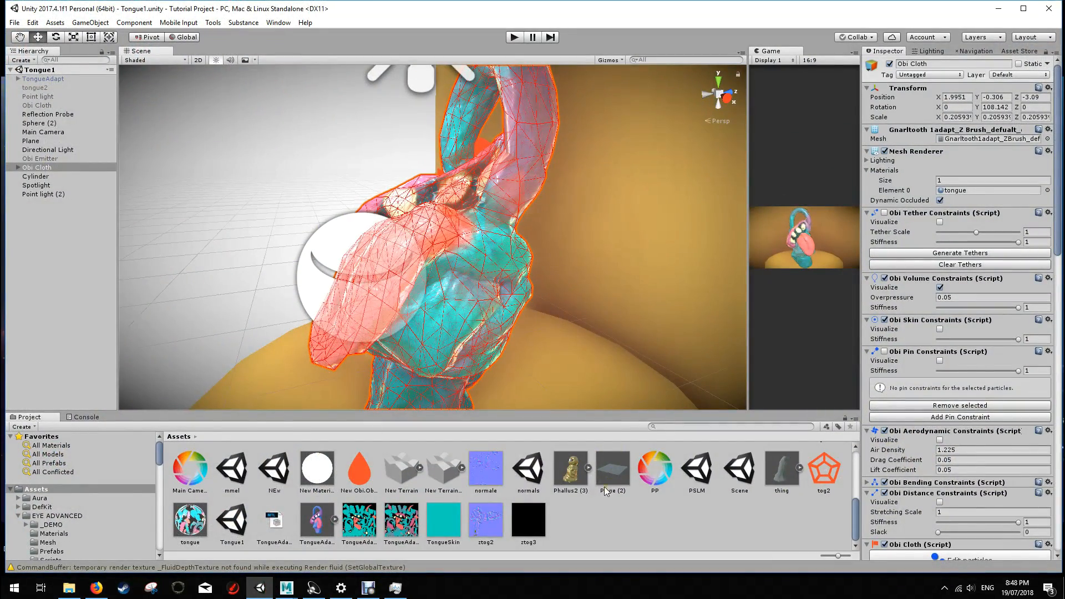
pyautogui.moveTo(998, 4); pyautogui.dragTo(527, 11)
pyautogui.moveTo(732, 441); pyautogui.dragTo(244, 524)
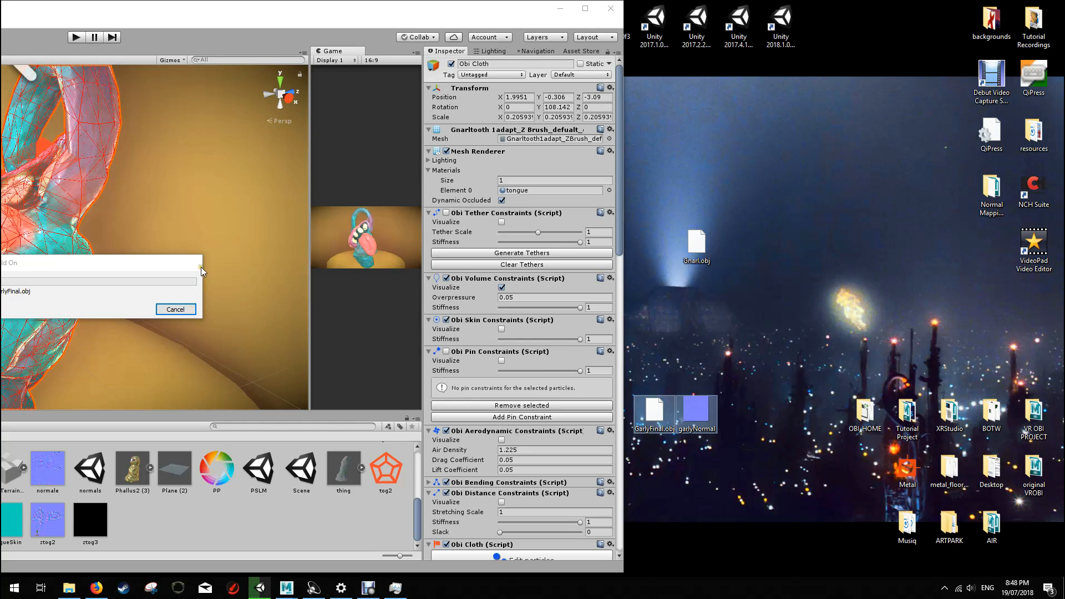
pyautogui.click(462, 16)
pyautogui.moveTo(462, 16); pyautogui.dragTo(695, 5)
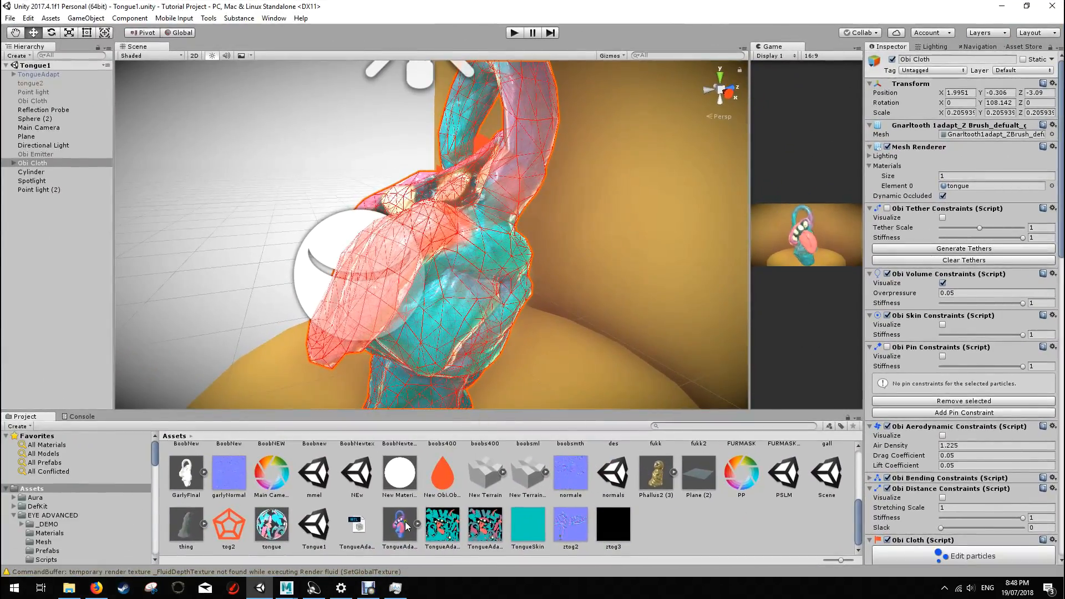
# Step: Add the GarlyFinal model to the Tongue1 scene, frame it and view it from the front
pyautogui.moveTo(174, 478); pyautogui.dragTo(213, 296)
pyautogui.press('f')
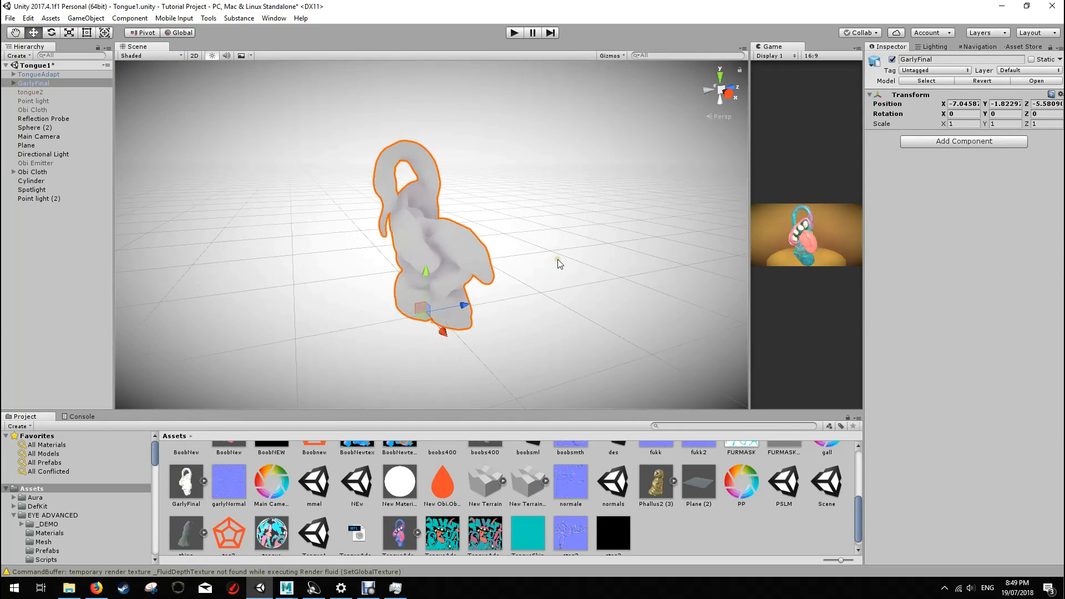
pyautogui.scroll(8, 577, 261)
pyautogui.keyDown('alt'); pyautogui.moveTo(577, 261); pyautogui.dragTo(268, 249); pyautogui.keyUp('alt')
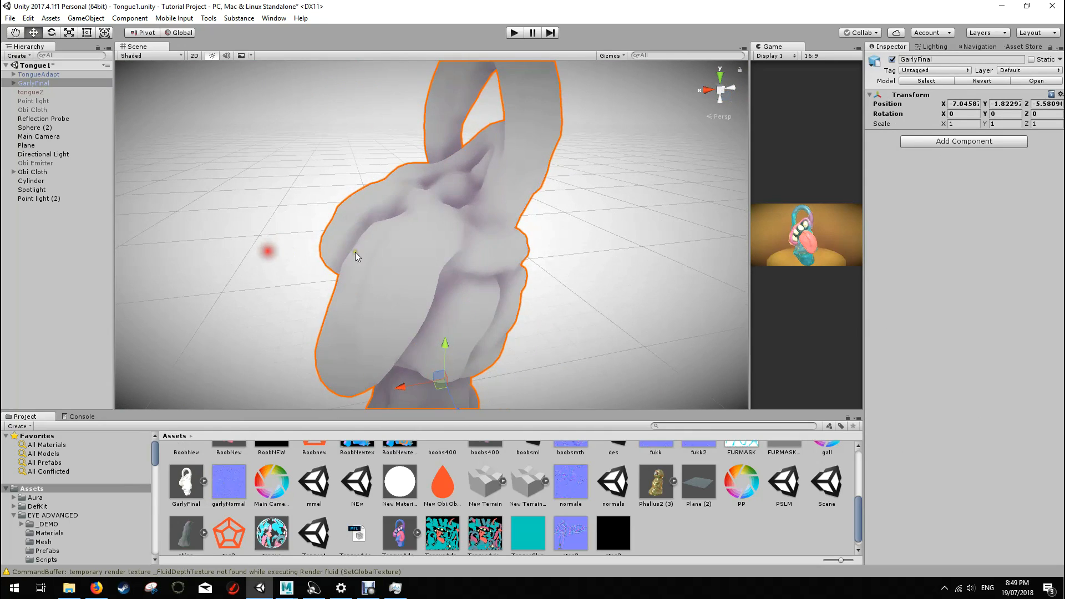
pyautogui.scroll(-4, 379, 250)
pyautogui.scroll(-2, 379, 250)
pyautogui.keyDown('alt'); pyautogui.moveTo(466, 250); pyautogui.dragTo(566, 248); pyautogui.keyUp('alt')
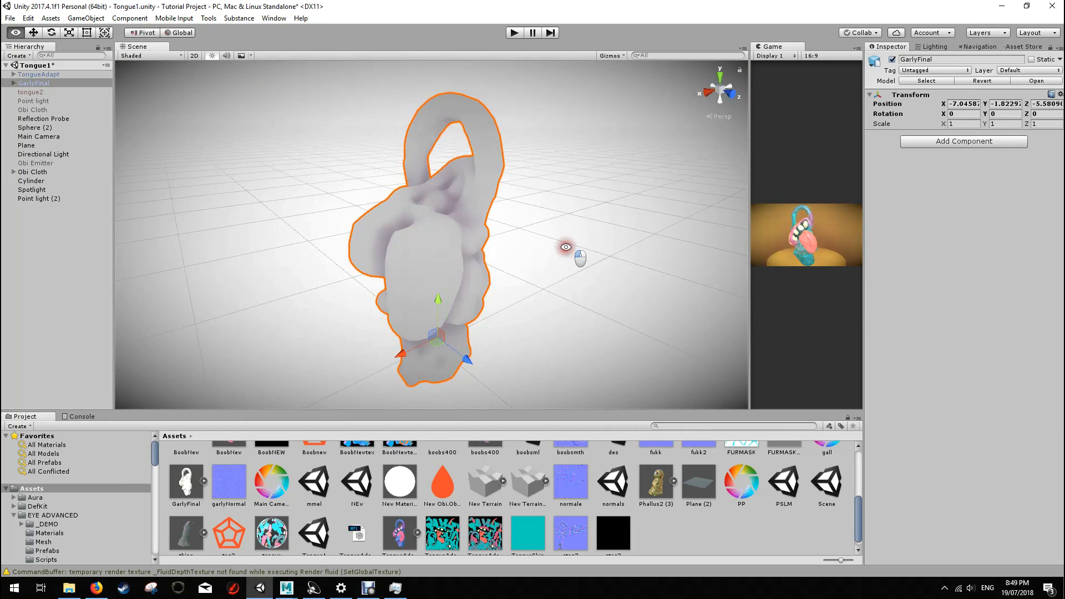
# Step: Try the Wireframe display, set the scene view to Shaded Wireframe, and inspect the GarlyFinal mesh
pyautogui.click(134, 56)
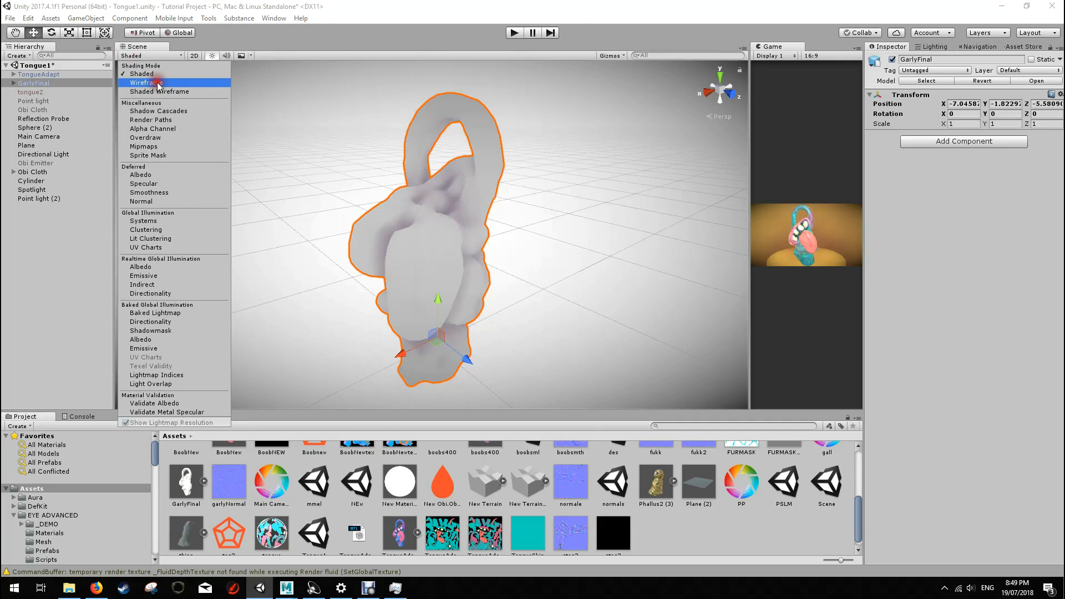
pyautogui.click(145, 82)
pyautogui.scroll(5, 535, 263)
pyautogui.keyDown('alt'); pyautogui.moveTo(555, 236); pyautogui.dragTo(530, 212); pyautogui.keyUp('alt')
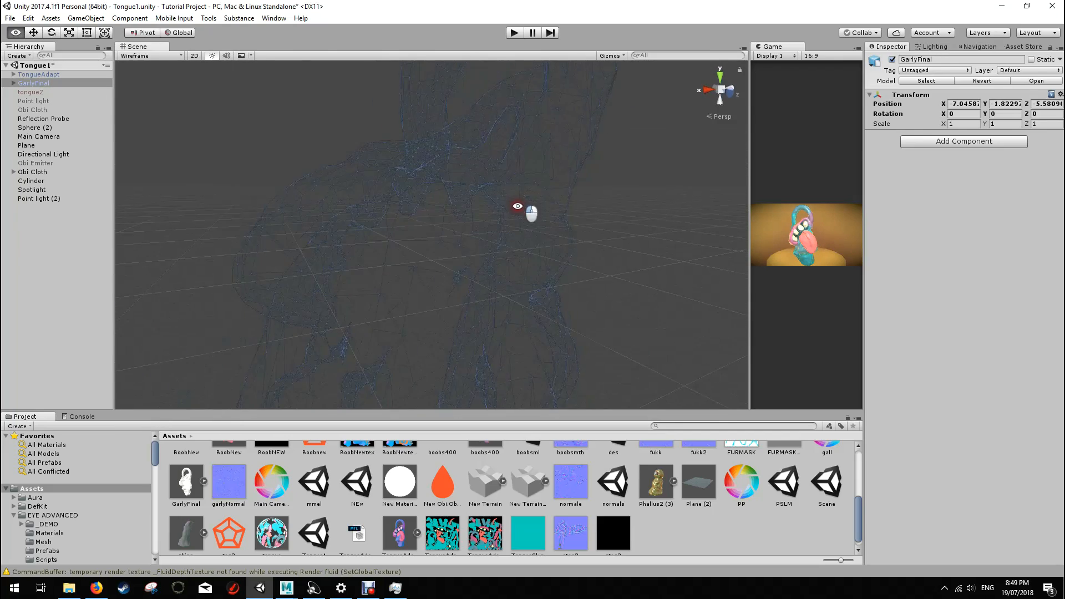
pyautogui.click(145, 56)
pyautogui.click(172, 92)
pyautogui.keyDown('alt'); pyautogui.click(595, 261); pyautogui.keyUp('alt')
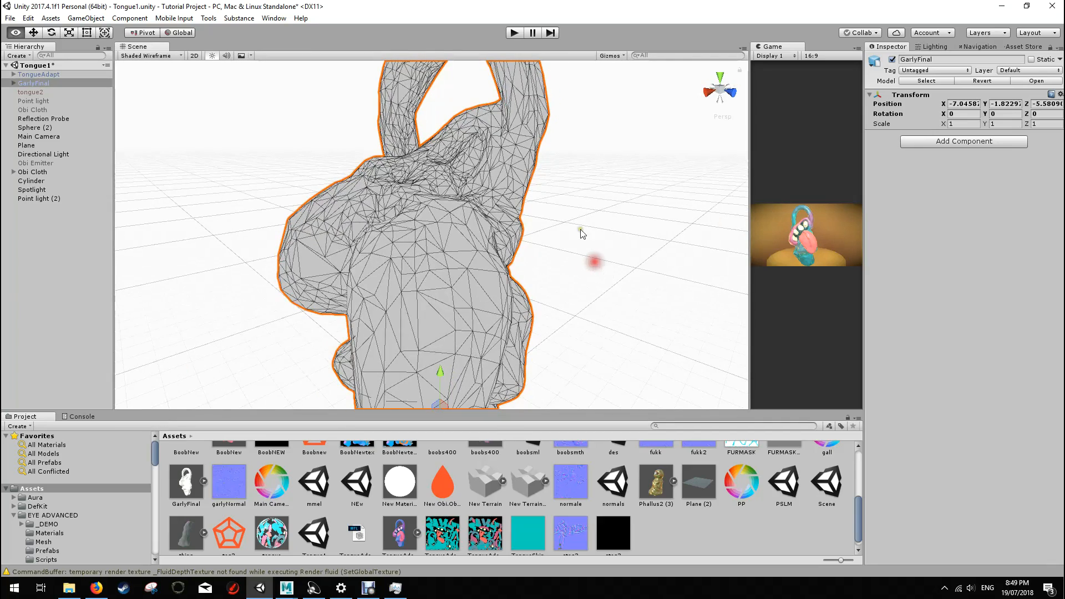
pyautogui.scroll(-8, 556, 170)
pyautogui.keyDown('alt'); pyautogui.moveTo(585, 250); pyautogui.dragTo(533, 243); pyautogui.keyUp('alt')
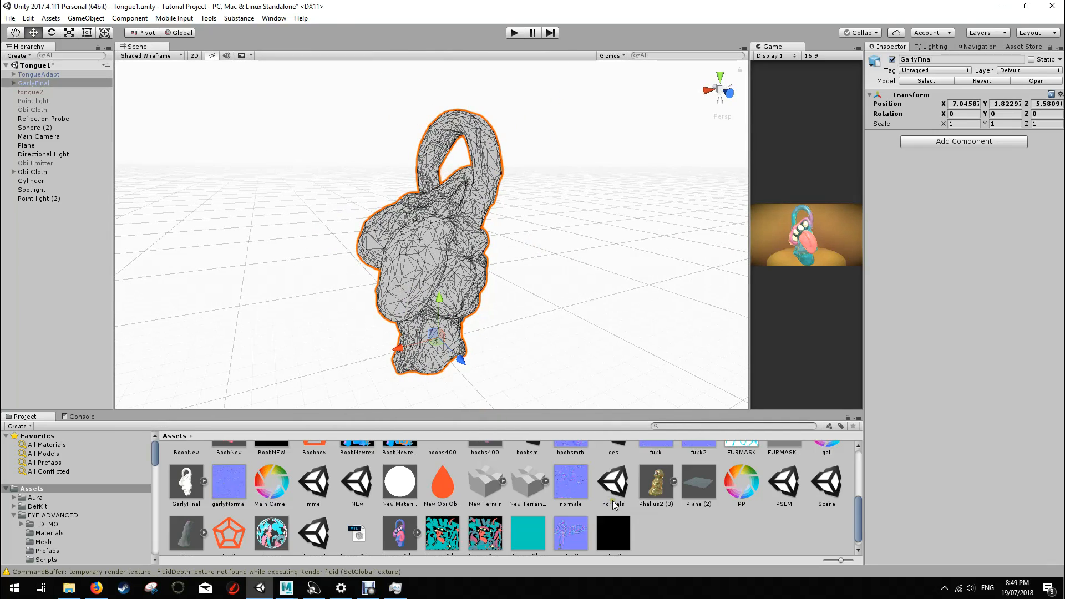
# Step: Create a material named GnarlyNew in the Assets folder and apply it to the GarlyFinal model
pyautogui.scroll(-1, 612, 500)
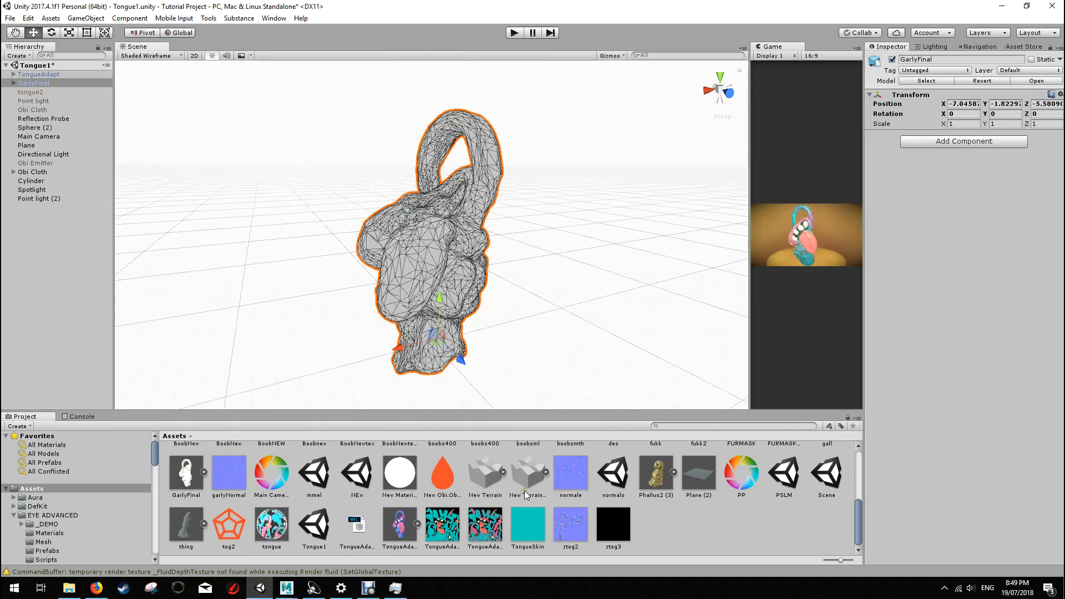
pyautogui.rightClick(663, 525)
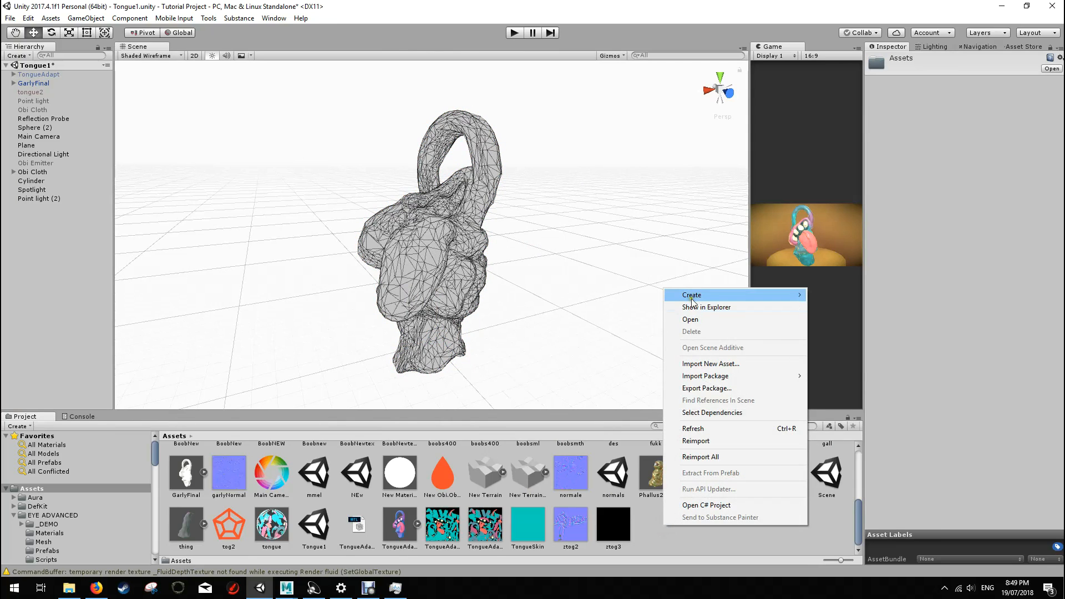
pyautogui.moveTo(700, 295)
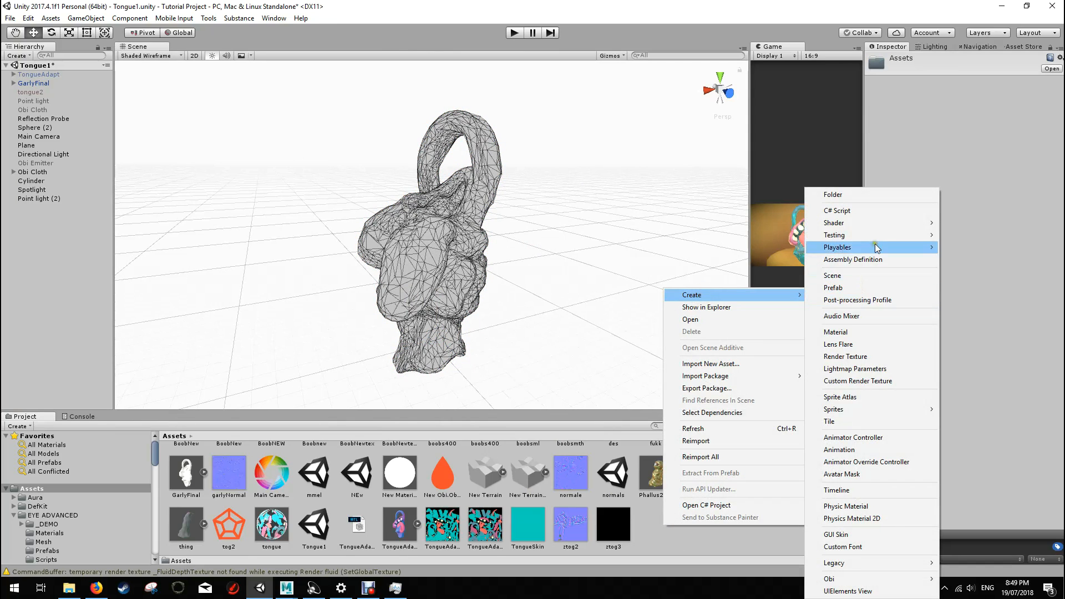
pyautogui.click(854, 332)
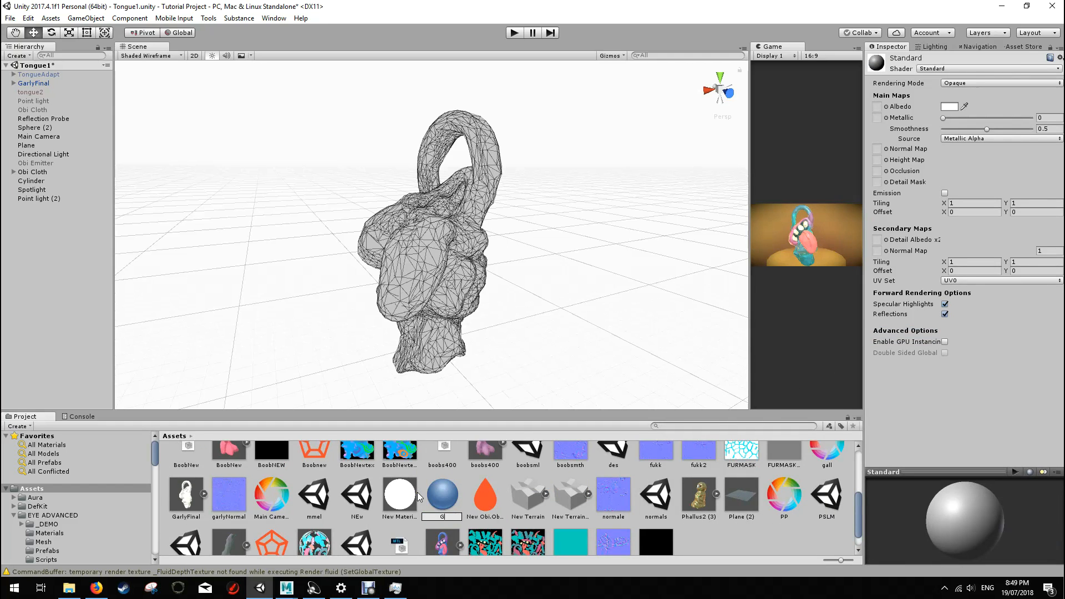
pyautogui.write('GnarlyNew')
pyautogui.press('Return')
pyautogui.moveTo(277, 495); pyautogui.dragTo(444, 260)
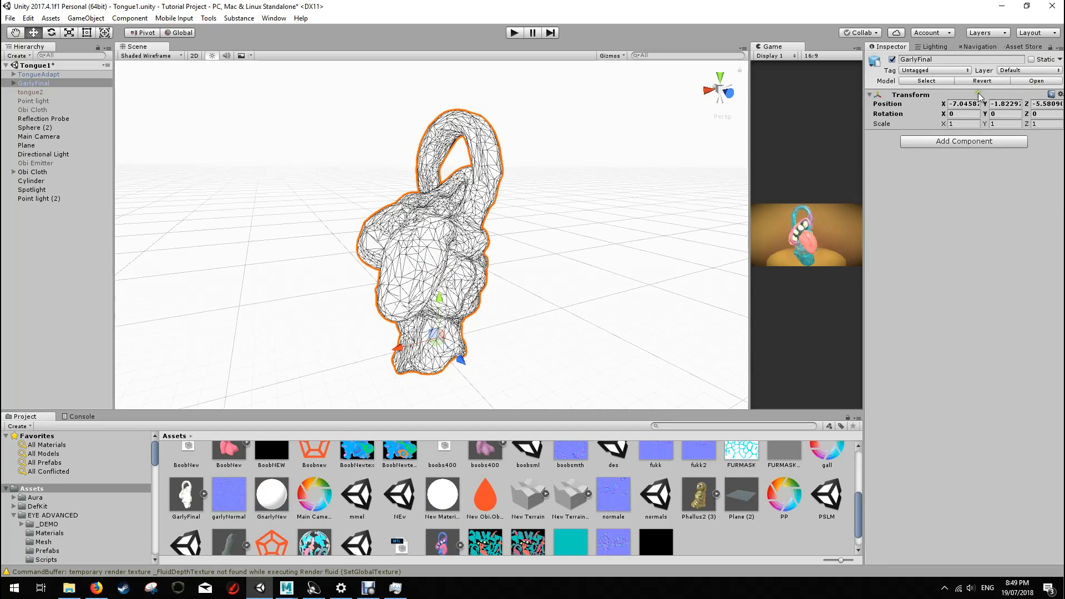
# Step: Set the GnarlyNew material's albedo colour to light green, hex 96FF97FF
pyautogui.click(281, 503)
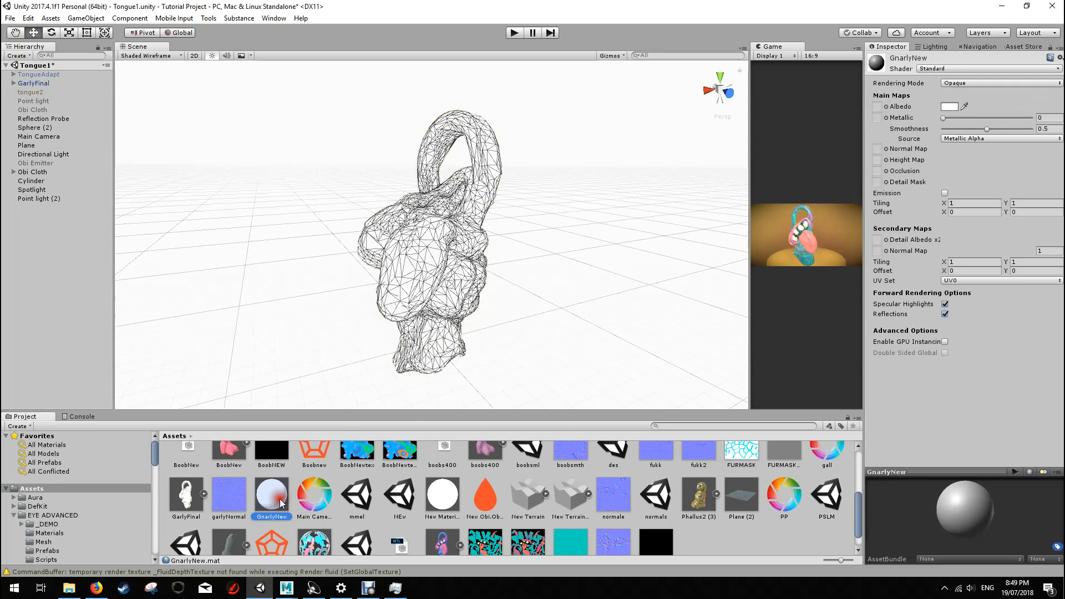
pyautogui.click(956, 106)
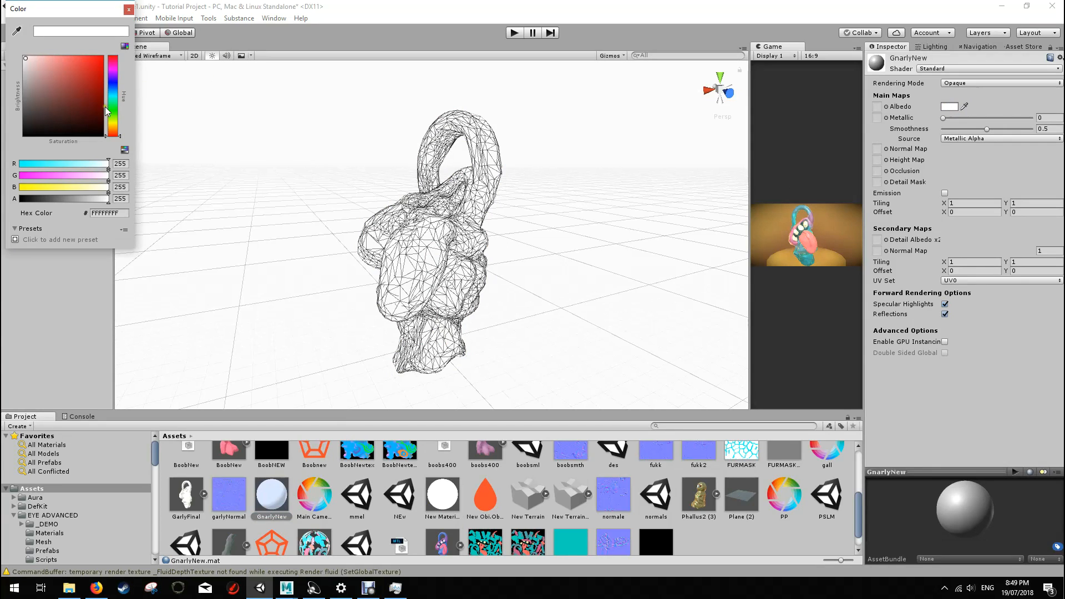
pyautogui.moveTo(111, 115); pyautogui.dragTo(111, 109)
pyautogui.click(56, 57)
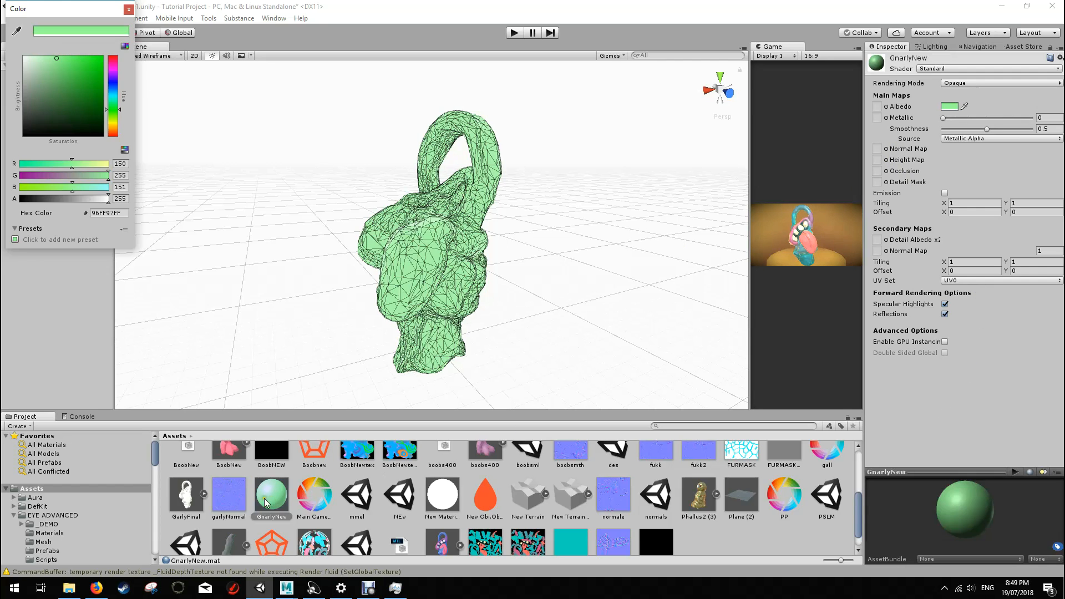
# Step: Assign the garlyNormal texture as the GnarlyNew material's normal map and fix its import type to a normal map
pyautogui.click(229, 507)
pyautogui.click(224, 494)
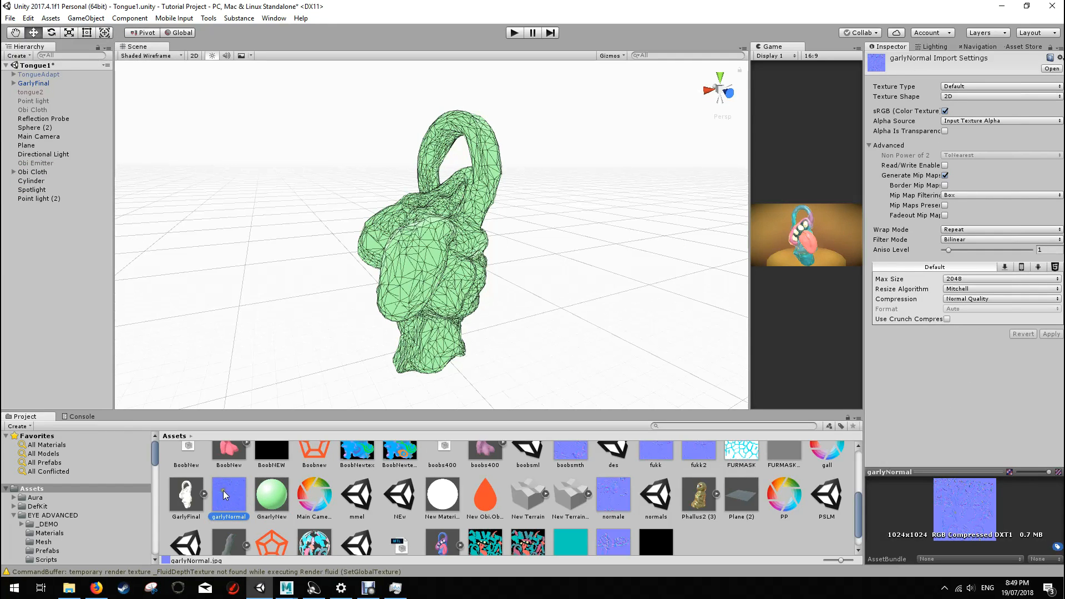
pyautogui.click(272, 493)
pyautogui.moveTo(228, 494); pyautogui.dragTo(886, 149)
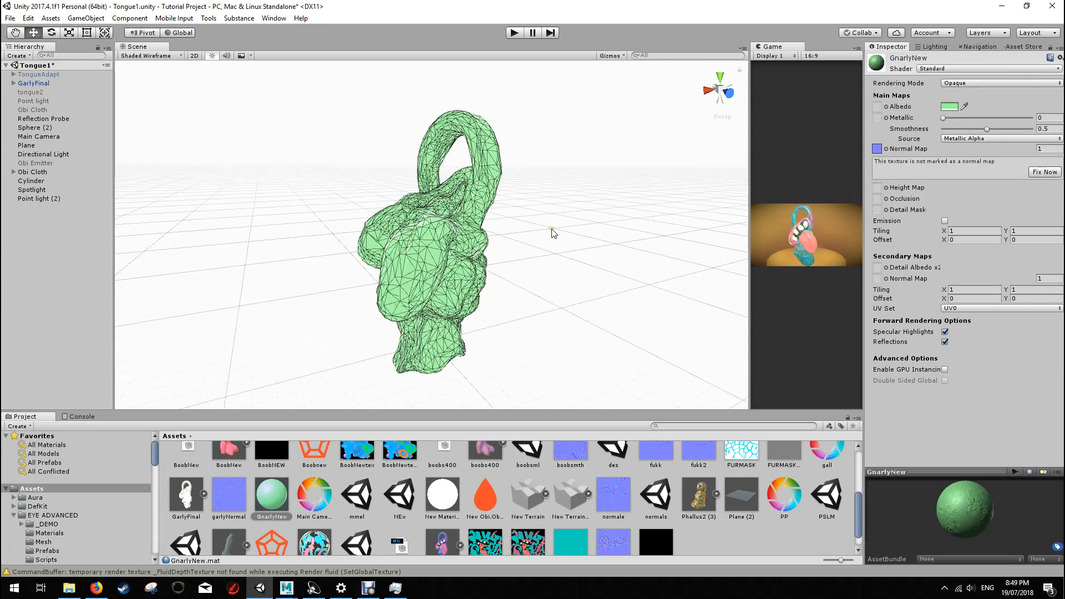
pyautogui.click(1046, 172)
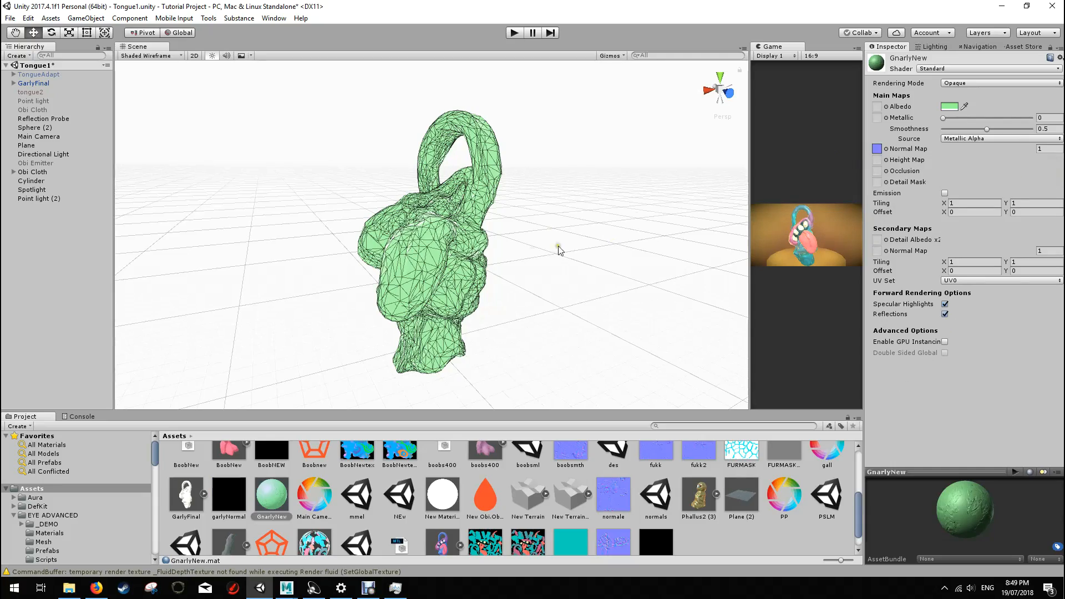
# Step: Set the scene view's shading mode to Shaded and inspect the normal-mapped surface of the GarlyFinal model
pyautogui.scroll(5, 534, 249)
pyautogui.click(585, 190)
pyautogui.keyDown('alt'); pyautogui.moveTo(537, 217); pyautogui.dragTo(715, 274); pyautogui.keyUp('alt')
pyautogui.click(150, 56)
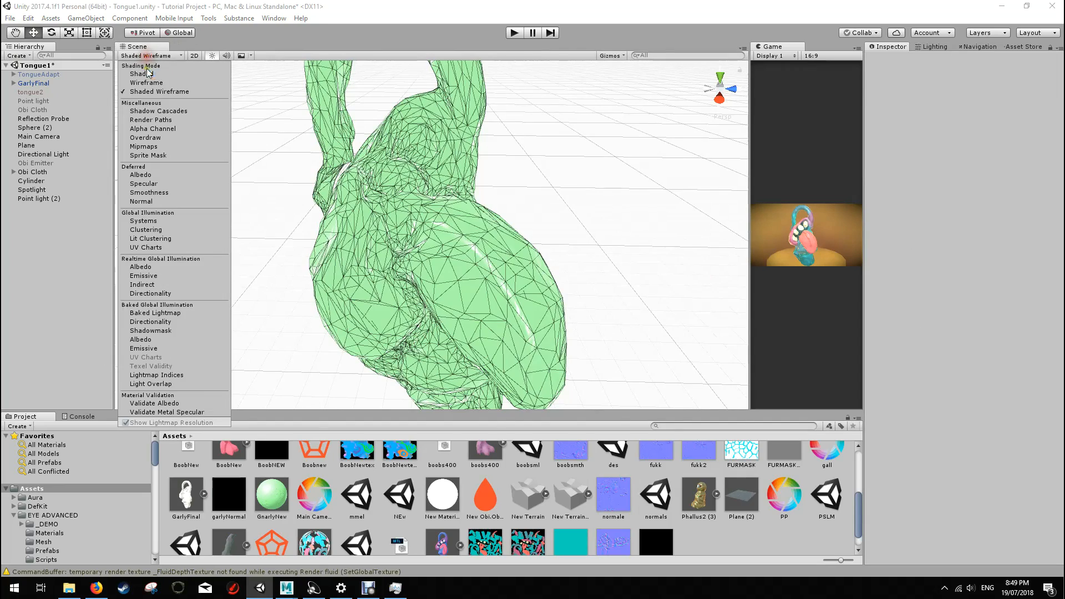
pyautogui.click(140, 70)
pyautogui.keyDown('alt'); pyautogui.moveTo(283, 173); pyautogui.dragTo(628, 248); pyautogui.keyUp('alt')
pyautogui.scroll(3, 471, 249)
pyautogui.click(468, 248)
pyautogui.scroll(-8, 608, 270)
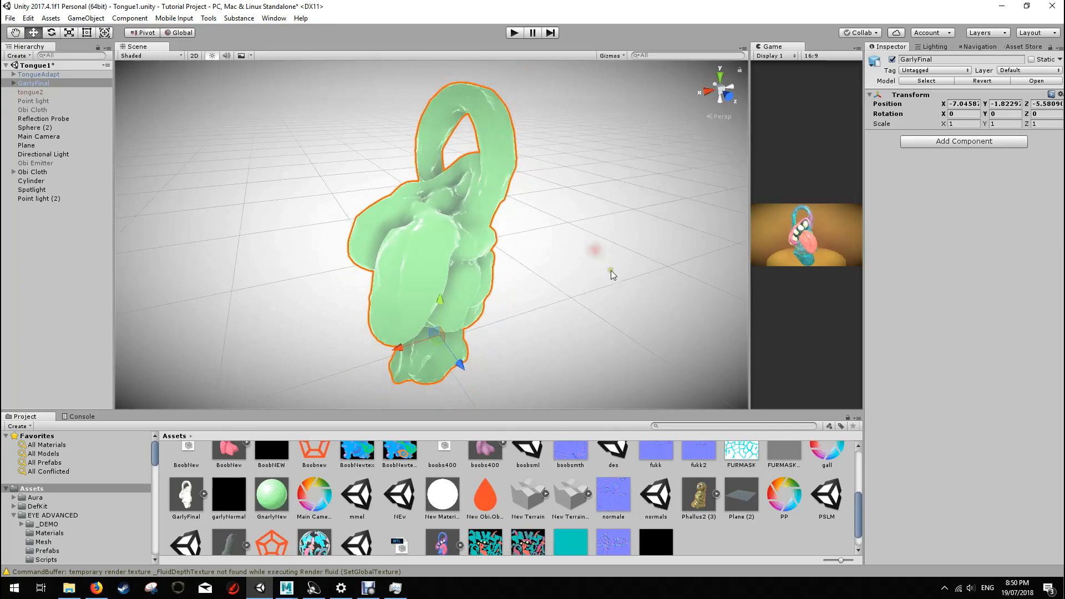
pyautogui.scroll(-5, 438, 246)
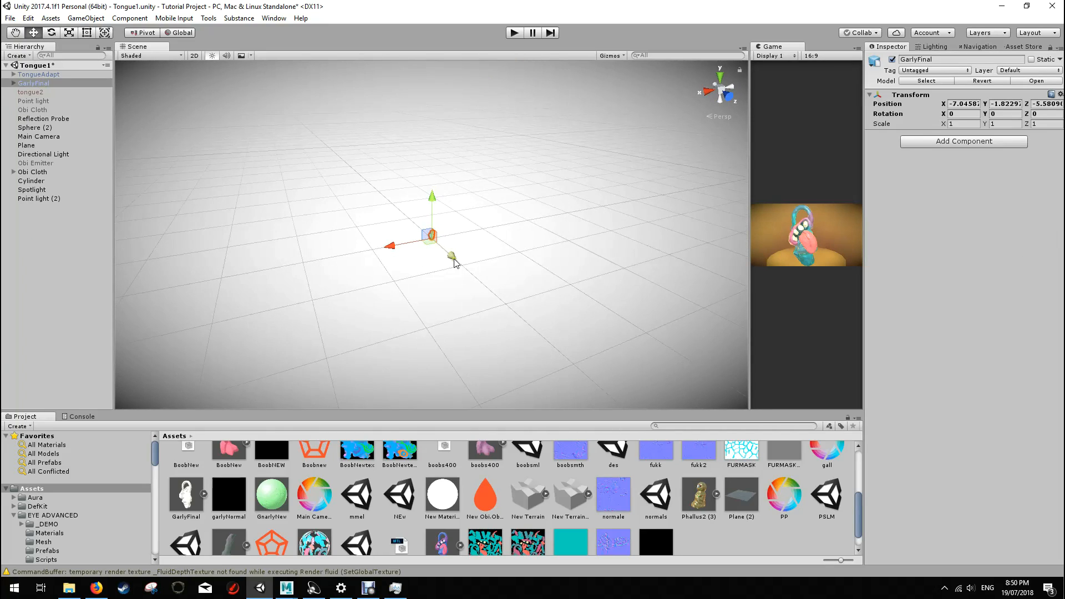
# Step: Frame Point light (2) in the scene view and examine the textured creature standing on the yellow cylinder from several angles
pyautogui.click(50, 198)
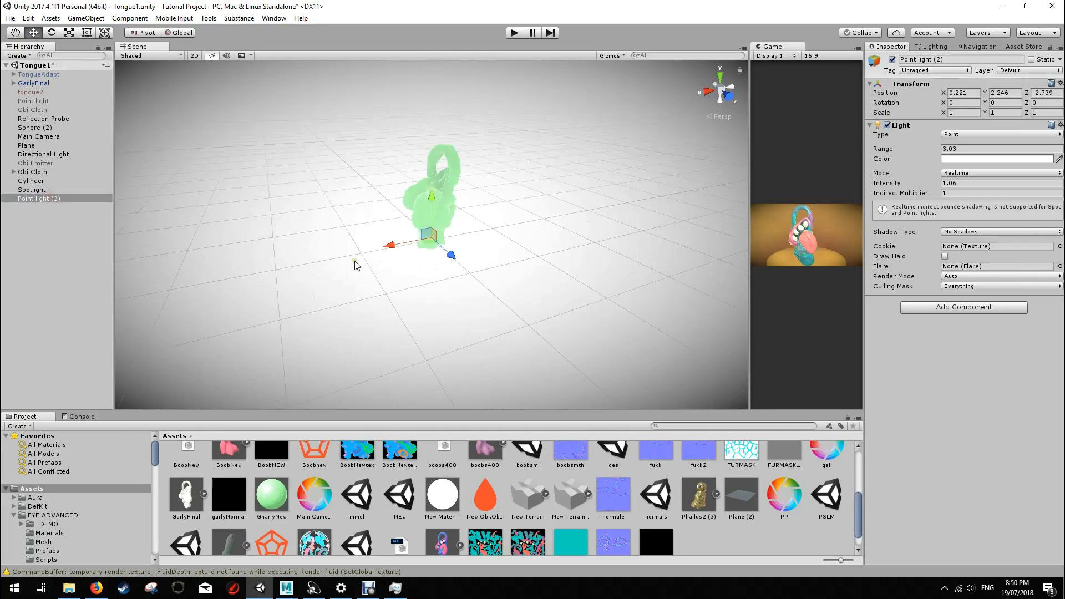
pyautogui.press('f')
pyautogui.keyDown('alt'); pyautogui.moveTo(362, 258); pyautogui.dragTo(814, 317); pyautogui.keyUp('alt')
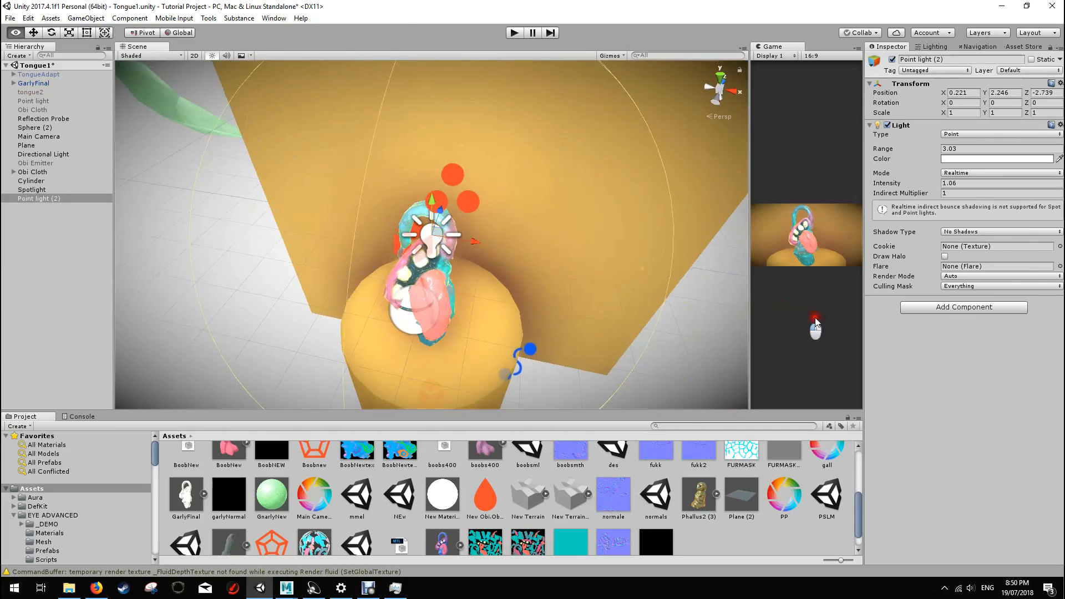
pyautogui.scroll(8, 280, 340)
pyautogui.moveTo(486, 355); pyautogui.dragTo(518, 191, button='middle')
pyautogui.scroll(-6, 518, 192)
pyautogui.keyDown('alt'); pyautogui.moveTo(503, 373); pyautogui.dragTo(478, 247); pyautogui.keyUp('alt')
pyautogui.moveTo(488, 311); pyautogui.dragTo(446, 185, button='middle')
pyautogui.scroll(5, 446, 186)
pyautogui.moveTo(595, 274)
pyautogui.mouseDown(button='middle')
pyautogui.moveTo(477, 225)
pyautogui.moveTo(585, 274)
pyautogui.mouseUp(button='middle')
pyautogui.keyDown('alt'); pyautogui.moveTo(585, 274); pyautogui.dragTo(395, 192); pyautogui.keyUp('alt')
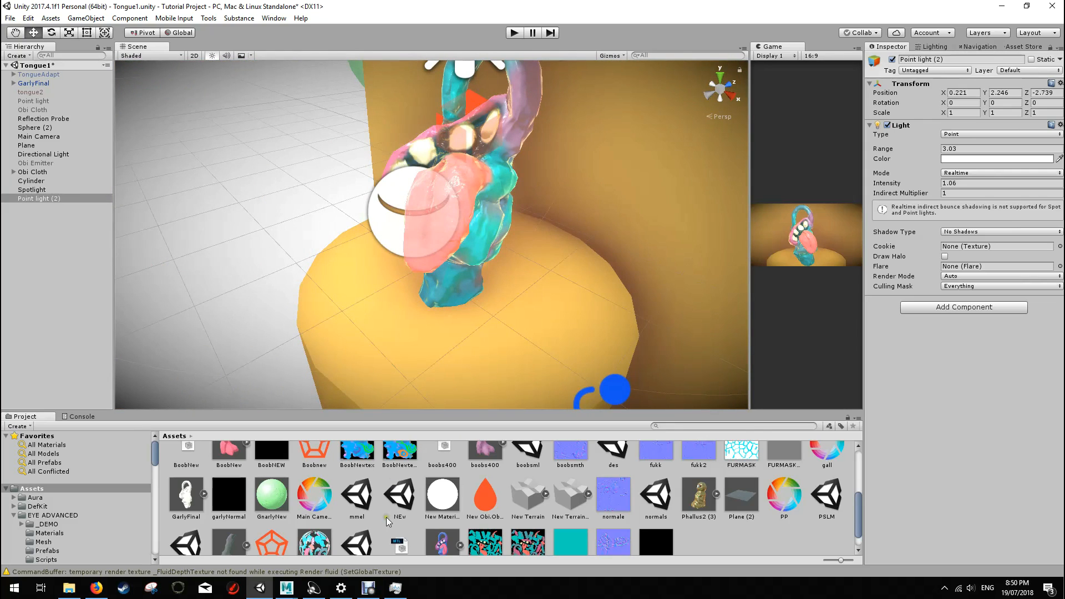
# Step: Switch to the ZTongue scene in Maya and examine the smooth low-poly mesh alongside the sculpted creatures
pyautogui.moveTo(286, 588)
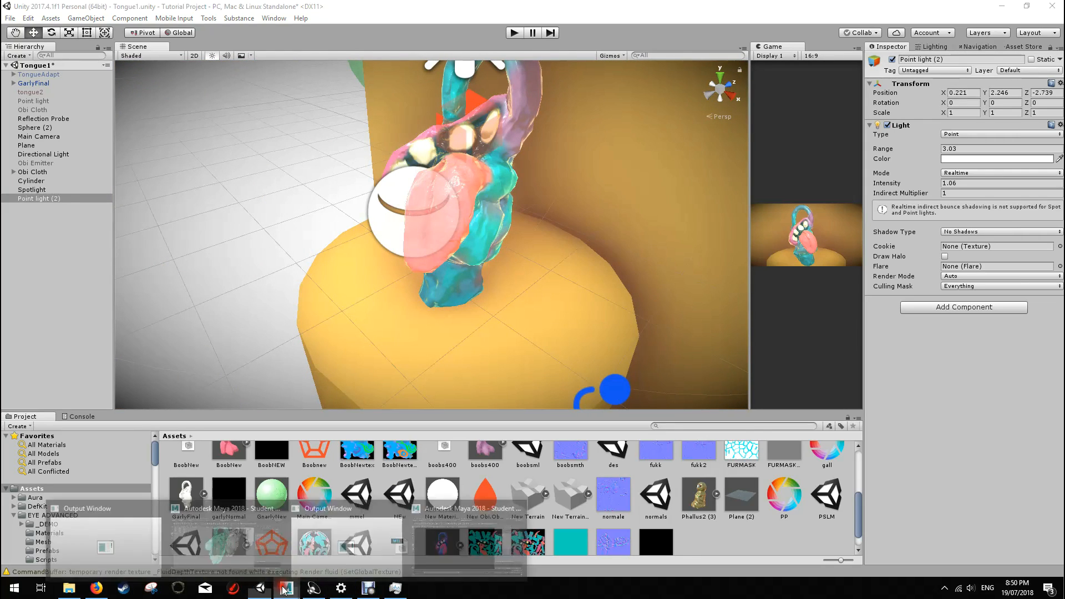
pyautogui.moveTo(261, 555)
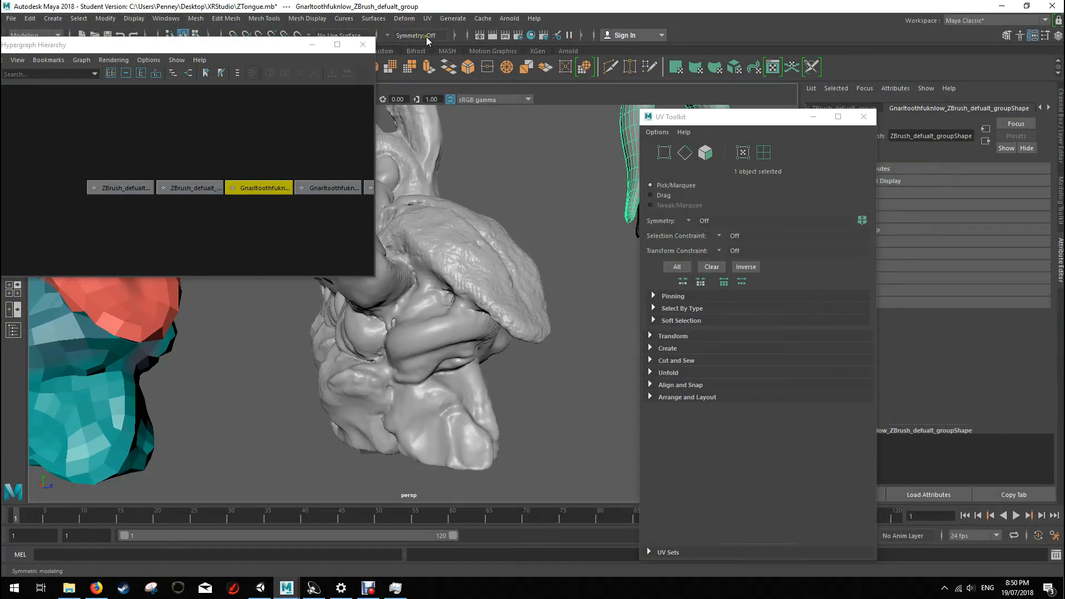
pyautogui.click(363, 44)
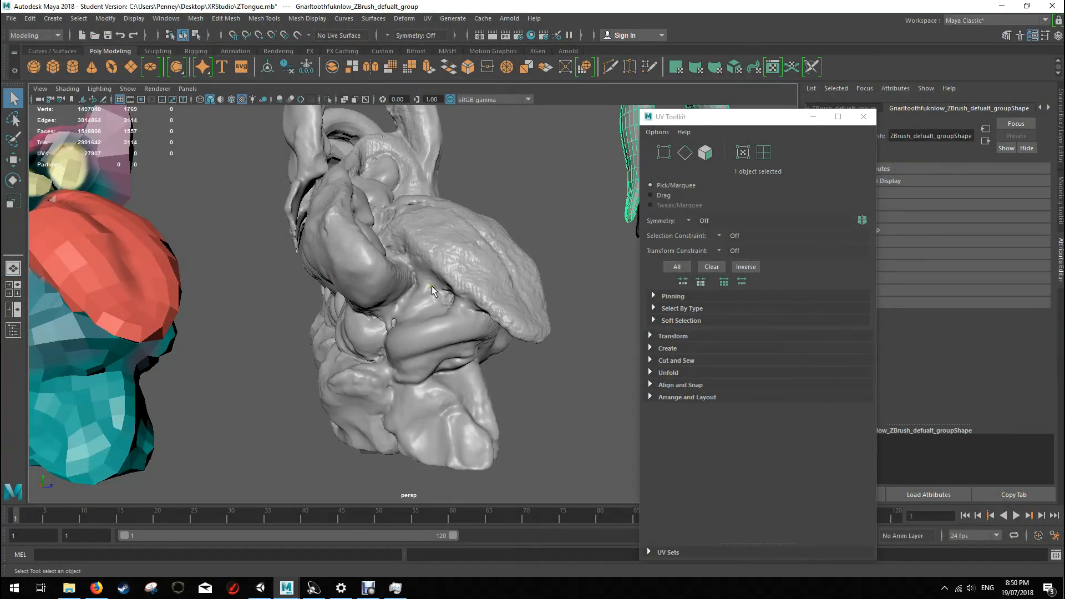
pyautogui.press('a')
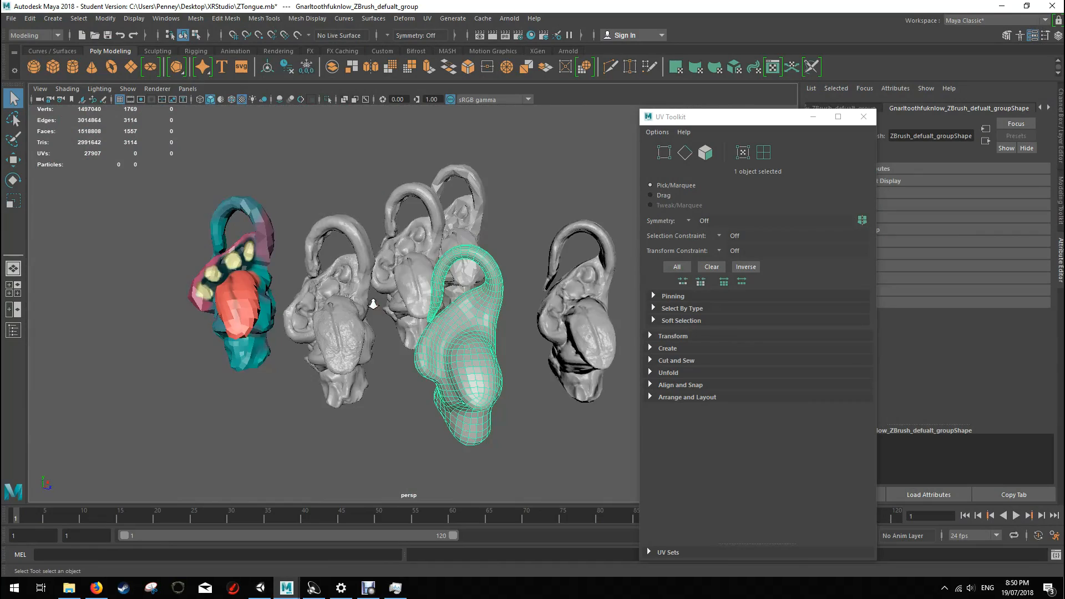
pyautogui.scroll(5, 391, 312)
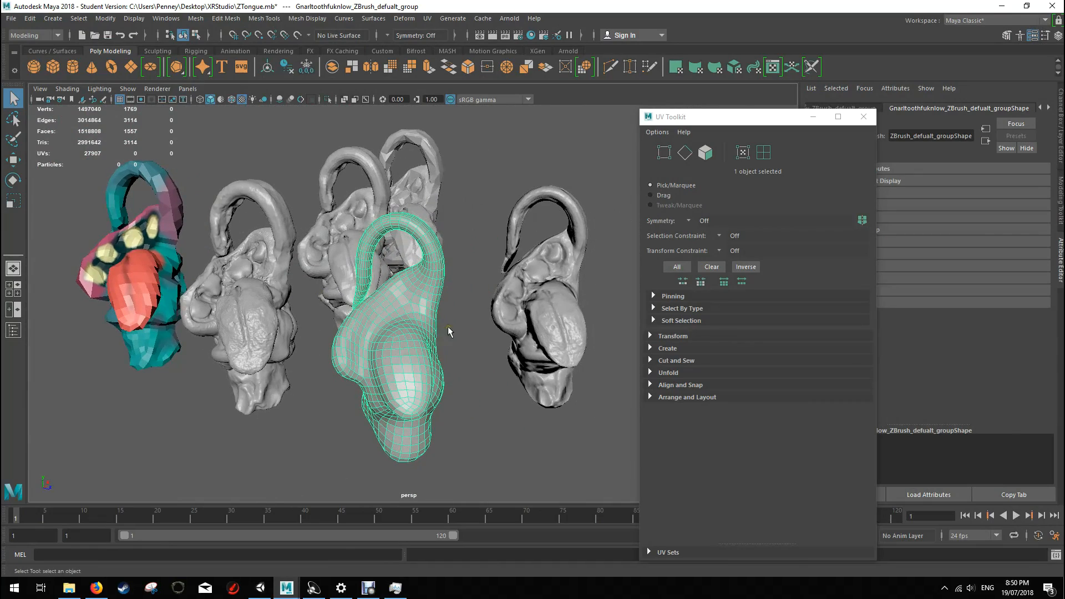
pyautogui.click(467, 334)
pyautogui.moveTo(468, 335)
pyautogui.keyDown('alt'); pyautogui.mouseDown()
pyautogui.moveTo(456, 309)
pyautogui.moveTo(470, 314)
pyautogui.mouseUp(); pyautogui.keyUp('alt')
pyautogui.keyDown('alt'); pyautogui.moveTo(471, 315); pyautogui.dragTo(399, 293, button='middle'); pyautogui.keyUp('alt')
pyautogui.click(340, 301)
pyautogui.keyDown('alt'); pyautogui.moveTo(375, 317); pyautogui.dragTo(422, 306); pyautogui.keyUp('alt')
pyautogui.keyDown('alt'); pyautogui.moveTo(423, 305); pyautogui.dragTo(459, 309, button='middle'); pyautogui.keyUp('alt')
pyautogui.scroll(6, 497, 307)
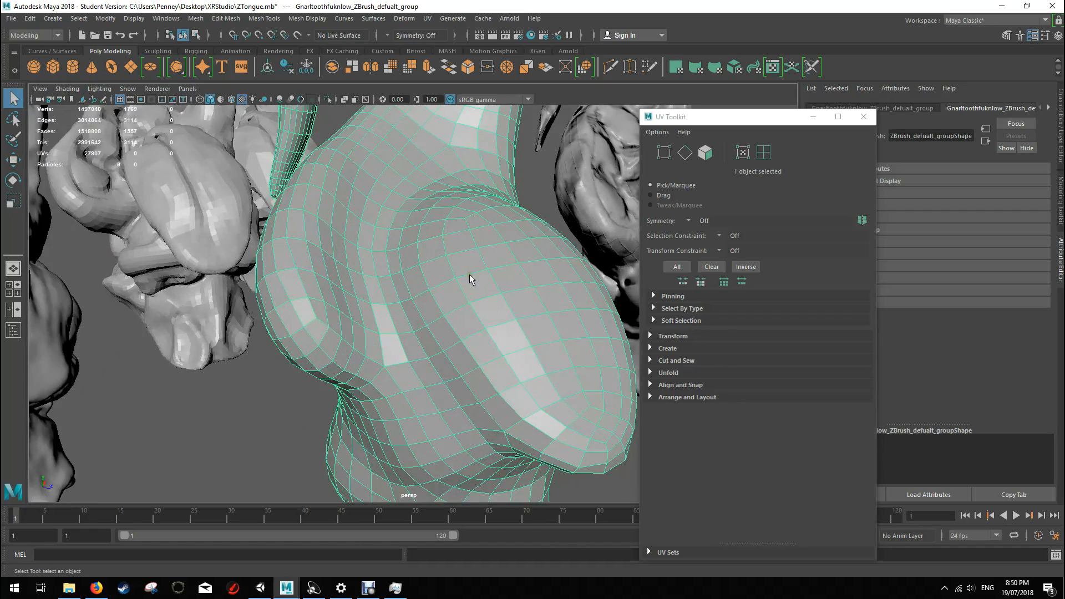
pyautogui.scroll(-5, 470, 279)
pyautogui.keyDown('alt'); pyautogui.moveTo(483, 273); pyautogui.dragTo(396, 201); pyautogui.keyUp('alt')
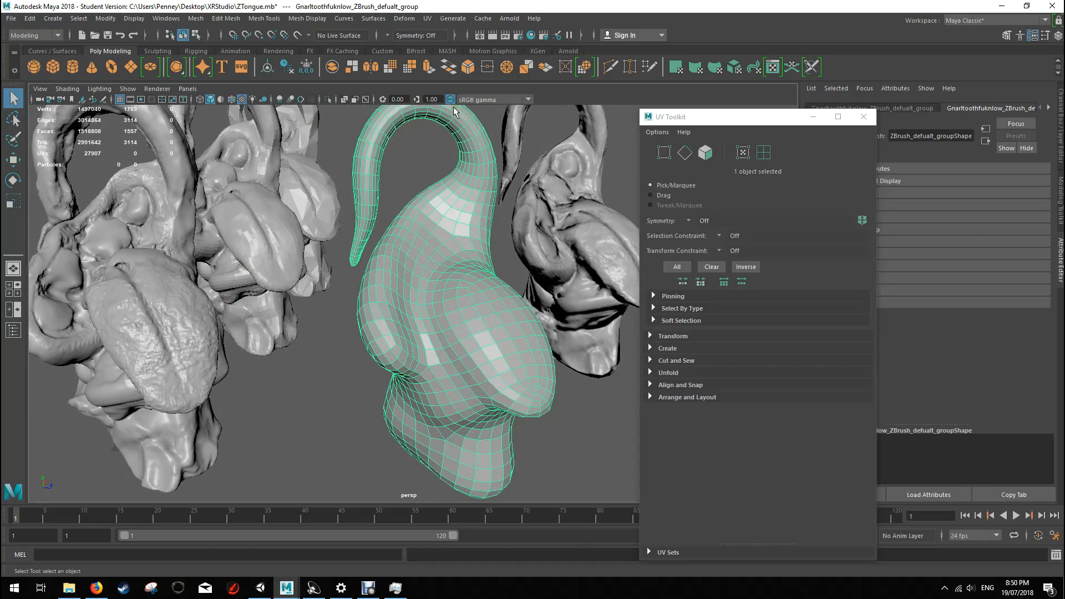
pyautogui.keyDown('alt'); pyautogui.moveTo(536, 329); pyautogui.dragTo(517, 320); pyautogui.keyUp('alt')
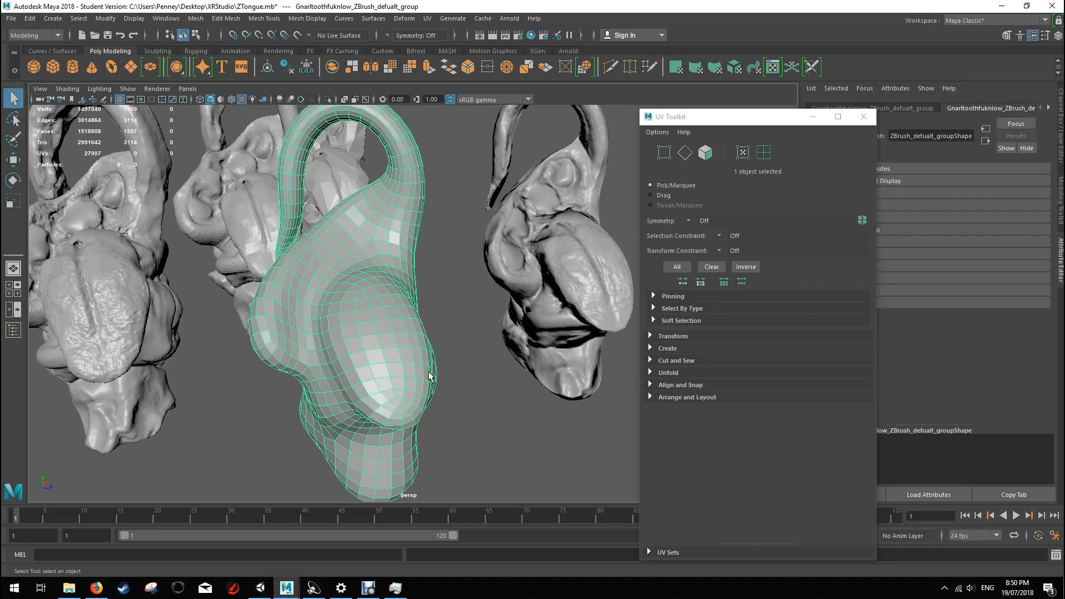
pyautogui.keyDown('alt'); pyautogui.moveTo(487, 268); pyautogui.dragTo(444, 264); pyautogui.keyUp('alt')
pyautogui.keyDown('alt'); pyautogui.moveTo(444, 264); pyautogui.dragTo(387, 323, button='middle'); pyautogui.keyUp('alt')
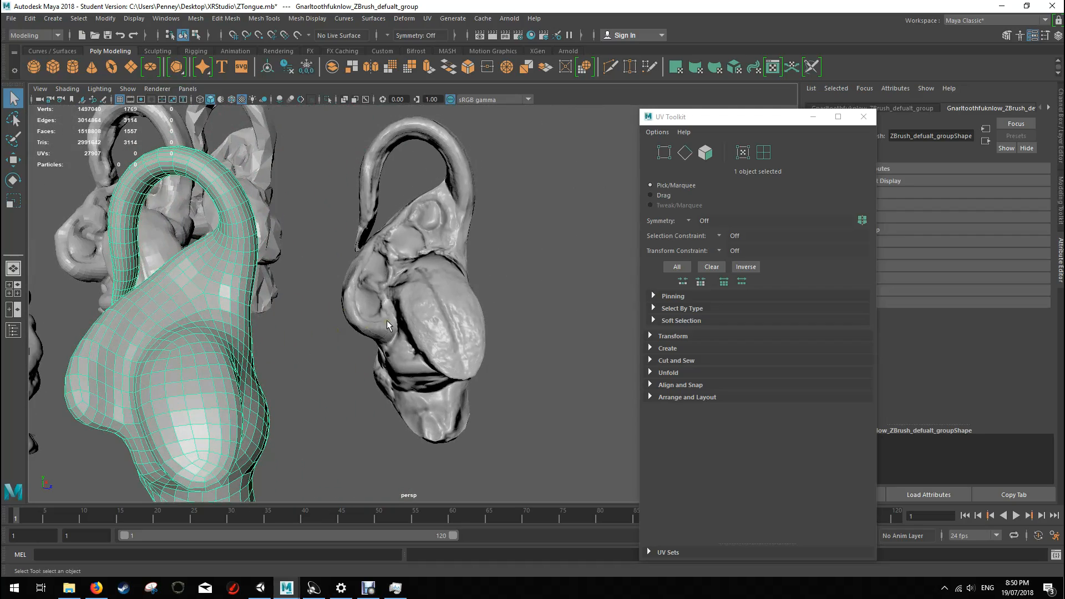
# Step: Select the low-poly creature carrying the baked normal map, inspect its wireframe and surface detail, and compare it with the high-poly sculpts
pyautogui.click(428, 290)
pyautogui.moveTo(515, 242)
pyautogui.keyDown('alt'); pyautogui.mouseDown()
pyautogui.moveTo(451, 239)
pyautogui.moveTo(519, 239)
pyautogui.mouseUp(); pyautogui.keyUp('alt')
pyautogui.scroll(5, 520, 244)
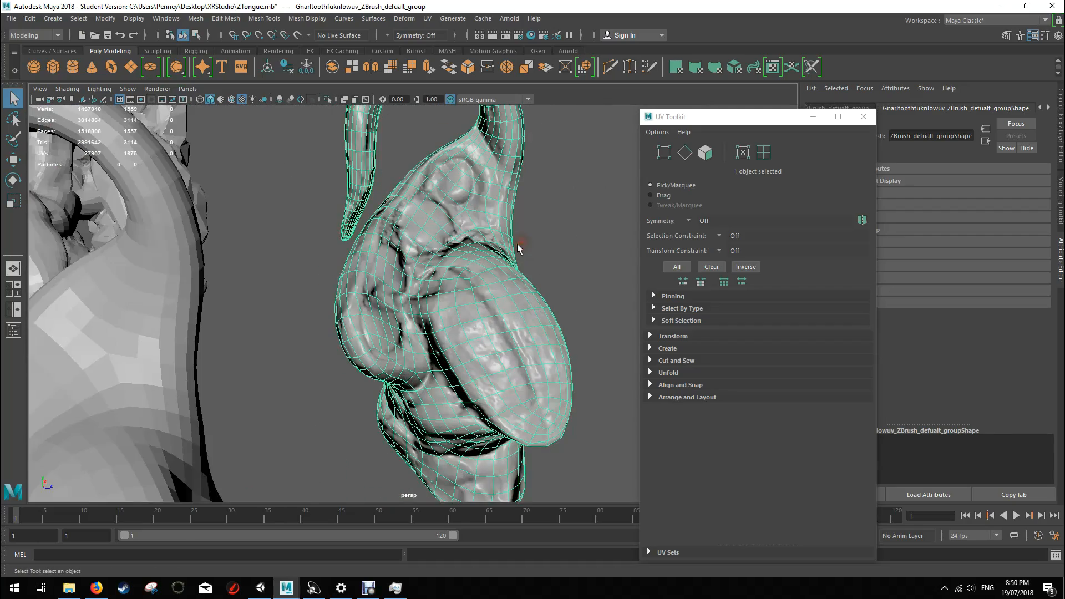
pyautogui.click(546, 244)
pyautogui.keyDown('alt'); pyautogui.moveTo(516, 239); pyautogui.dragTo(361, 321); pyautogui.keyUp('alt')
pyautogui.keyDown('alt'); pyautogui.moveTo(600, 290); pyautogui.dragTo(510, 264); pyautogui.keyUp('alt')
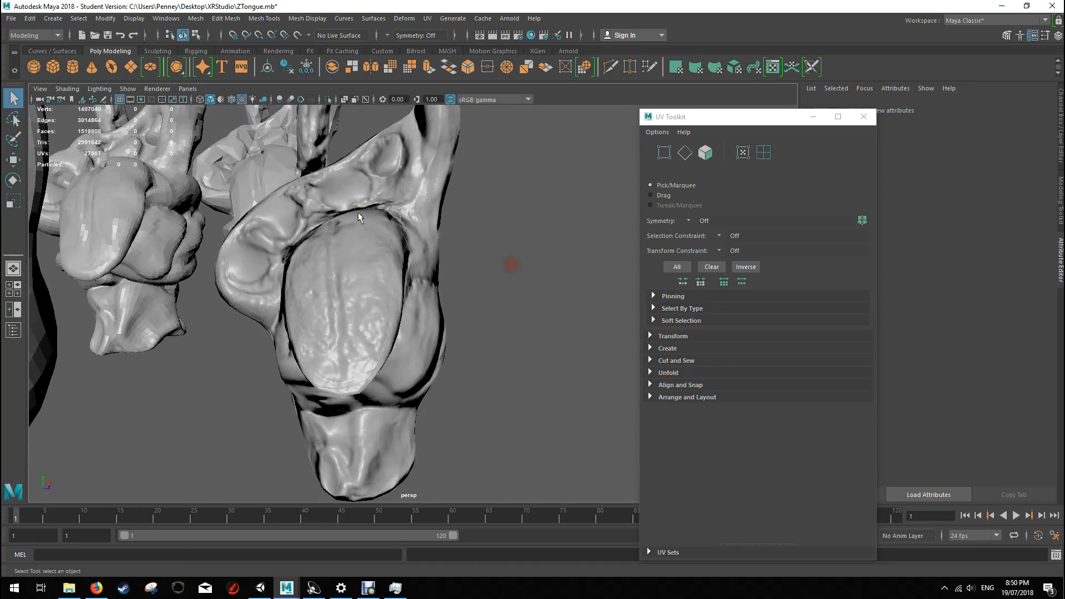
pyautogui.keyDown('alt'); pyautogui.moveTo(510, 263); pyautogui.dragTo(165, 275, button='right'); pyautogui.keyUp('alt')
pyautogui.keyDown('alt'); pyautogui.moveTo(369, 285); pyautogui.dragTo(431, 360); pyautogui.keyUp('alt')
pyautogui.keyDown('alt'); pyautogui.moveTo(281, 315); pyautogui.dragTo(355, 305, button='middle'); pyautogui.keyUp('alt')
pyautogui.moveTo(289, 335)
pyautogui.keyDown('alt'); pyautogui.mouseDown(button='right')
pyautogui.moveTo(332, 349)
pyautogui.moveTo(399, 338)
pyautogui.mouseUp(button='right'); pyautogui.keyUp('alt')
pyautogui.moveTo(327, 317)
pyautogui.keyDown('alt'); pyautogui.mouseDown()
pyautogui.moveTo(392, 310)
pyautogui.moveTo(357, 291)
pyautogui.mouseUp(); pyautogui.keyUp('alt')
pyautogui.scroll(-6, 393, 310)
pyautogui.scroll(2, 360, 283)
pyautogui.keyDown('alt'); pyautogui.moveTo(376, 239); pyautogui.dragTo(461, 246, button='middle'); pyautogui.keyUp('alt')
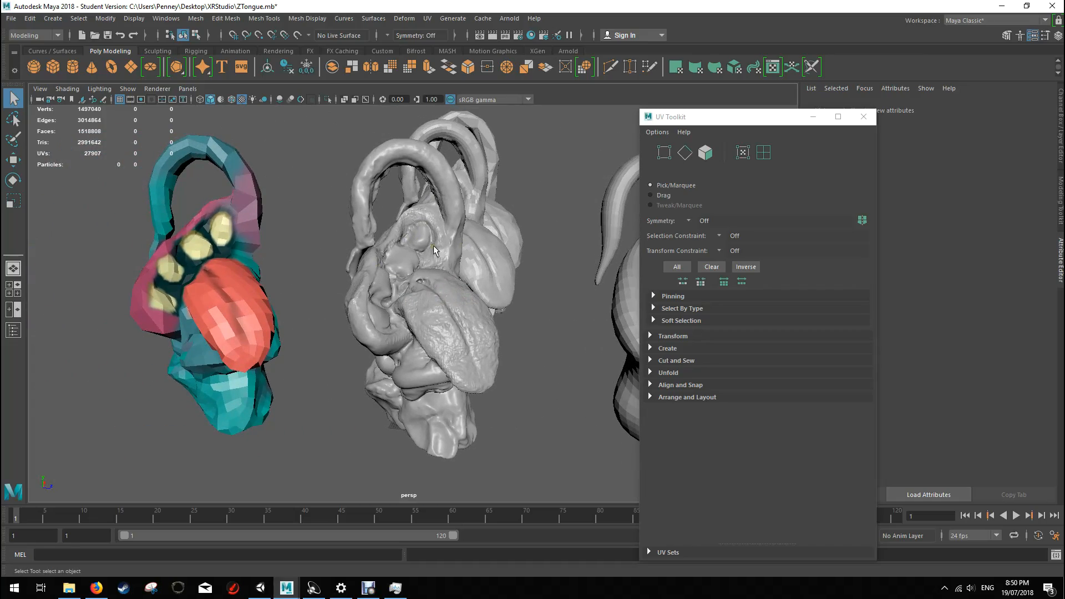
# Step: Select the coloured low-poly creature and inspect its wireframe from the side and front
pyautogui.click(220, 248)
pyautogui.click(264, 254)
pyautogui.keyDown('alt'); pyautogui.moveTo(264, 256); pyautogui.dragTo(321, 250); pyautogui.keyUp('alt')
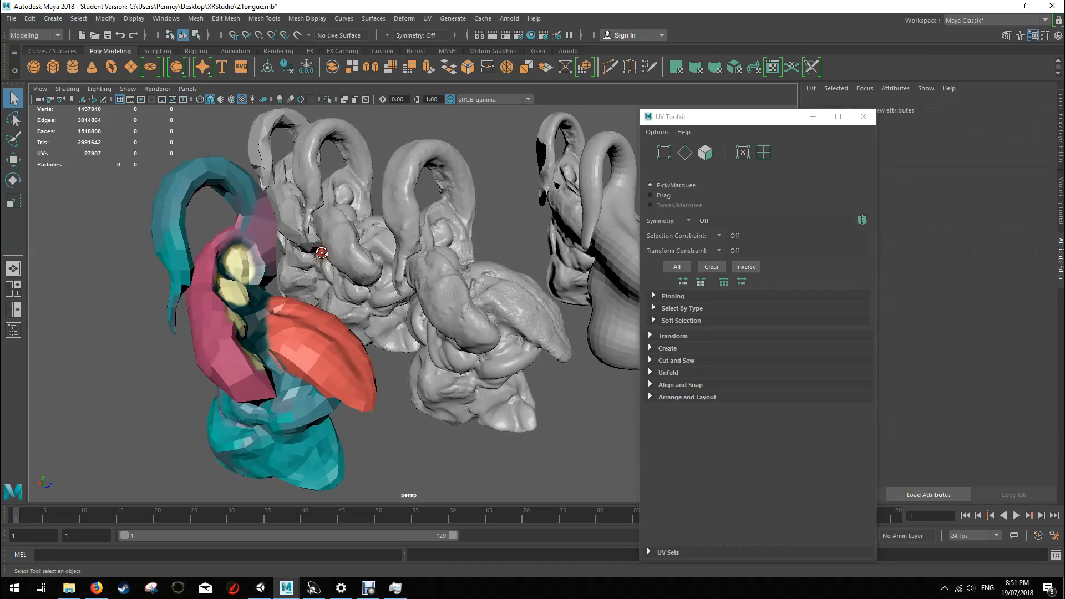
pyautogui.click(303, 313)
pyautogui.keyDown('alt'); pyautogui.moveTo(304, 313); pyautogui.dragTo(240, 310); pyautogui.keyUp('alt')
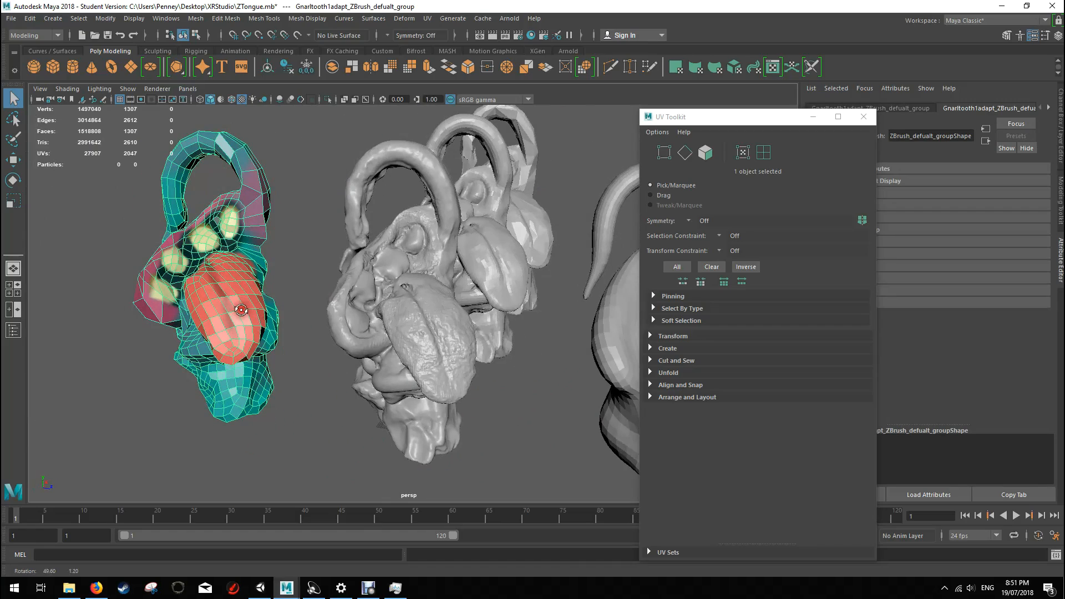
pyautogui.click(303, 349)
pyautogui.keyDown('alt'); pyautogui.moveTo(500, 277); pyautogui.dragTo(374, 348); pyautogui.keyUp('alt')
pyautogui.scroll(-5, 434, 355)
pyautogui.scroll(5, 435, 355)
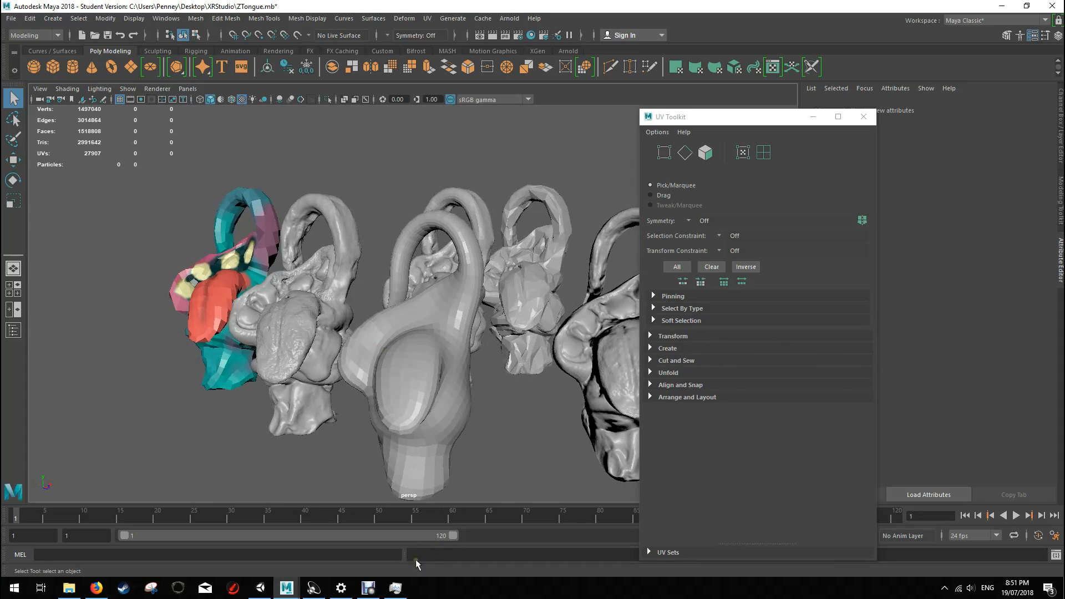
pyautogui.keyDown('alt'); pyautogui.moveTo(486, 307); pyautogui.dragTo(391, 308); pyautogui.keyUp('alt')
pyautogui.scroll(-2, 392, 308)
pyautogui.scroll(4, 391, 308)
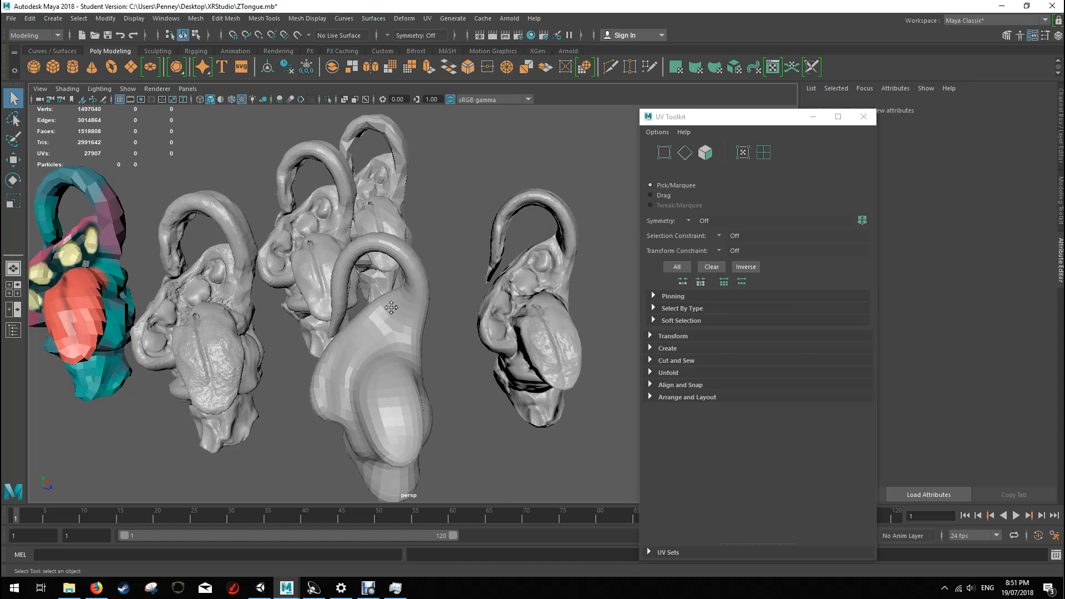
pyautogui.scroll(-2, 376, 308)
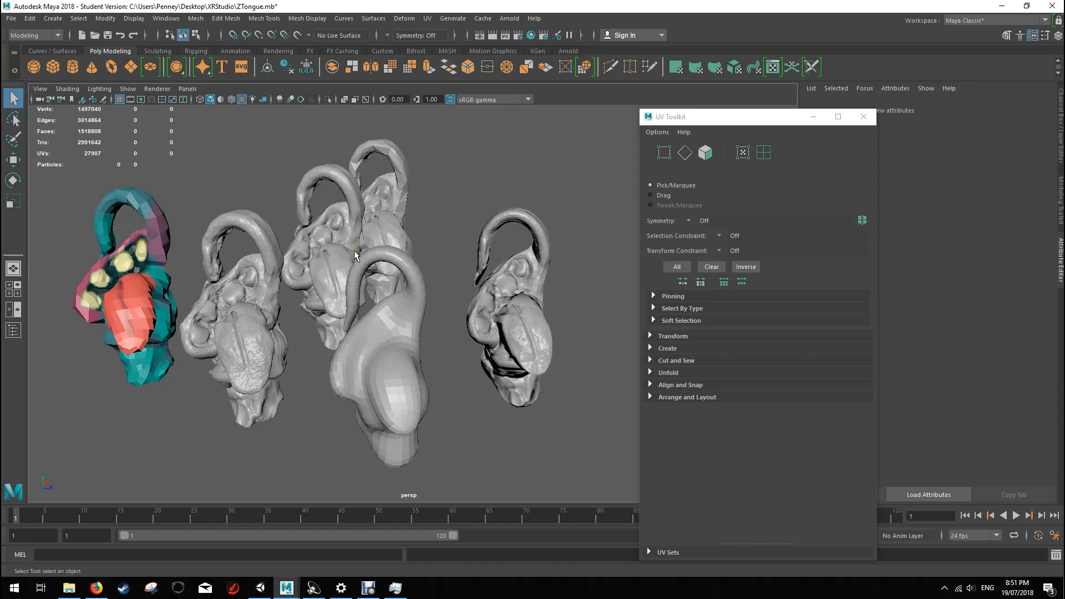
pyautogui.scroll(-3, 355, 255)
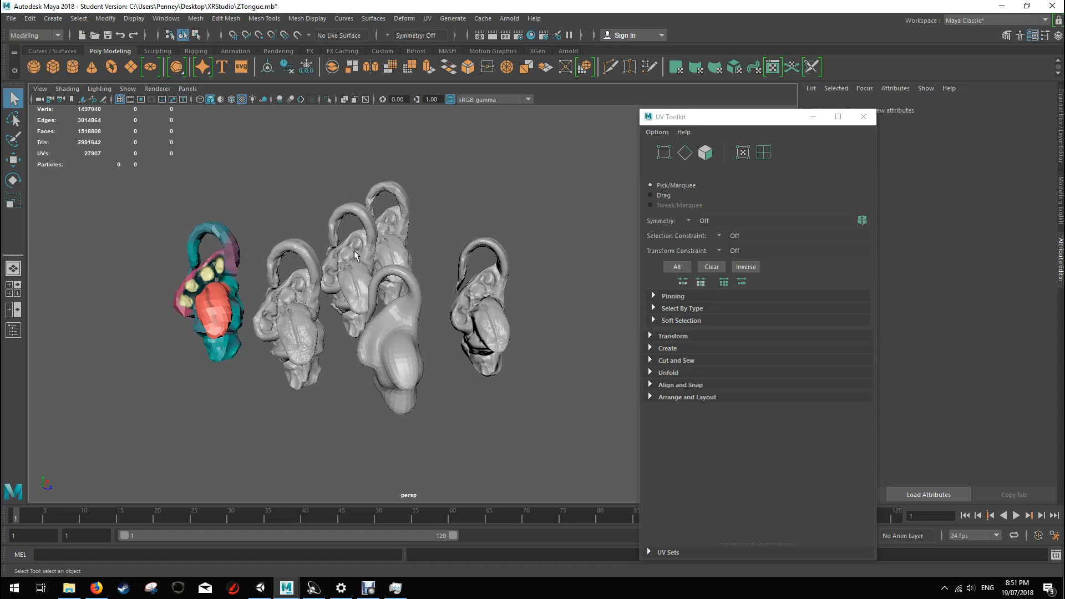
pyautogui.scroll(3, 355, 255)
pyautogui.scroll(-1, 354, 255)
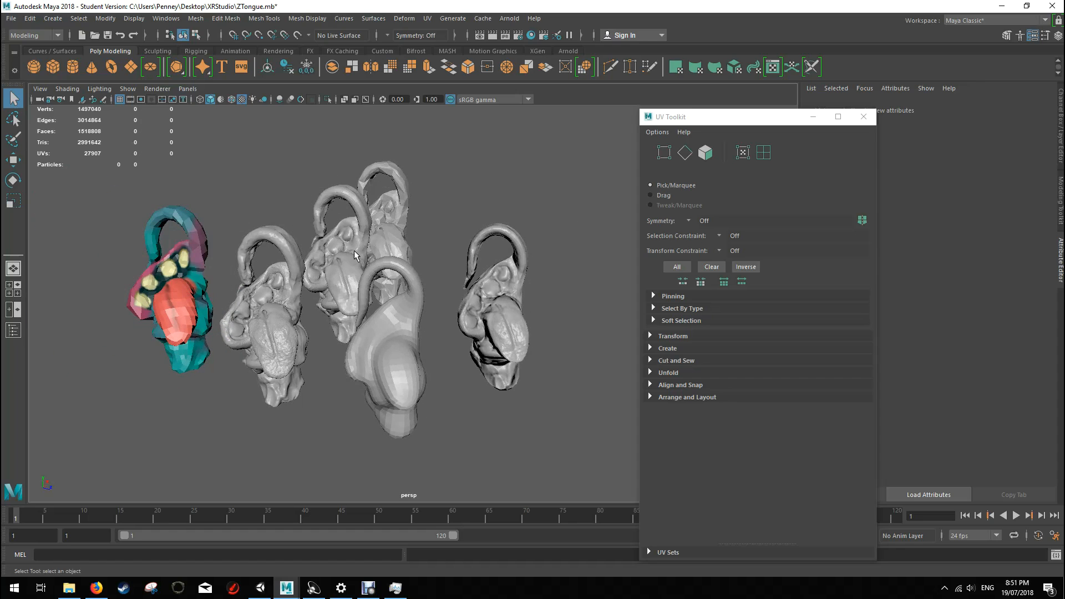
pyautogui.keyDown('alt'); pyautogui.moveTo(341, 225); pyautogui.dragTo(371, 230, button='middle'); pyautogui.keyUp('alt')
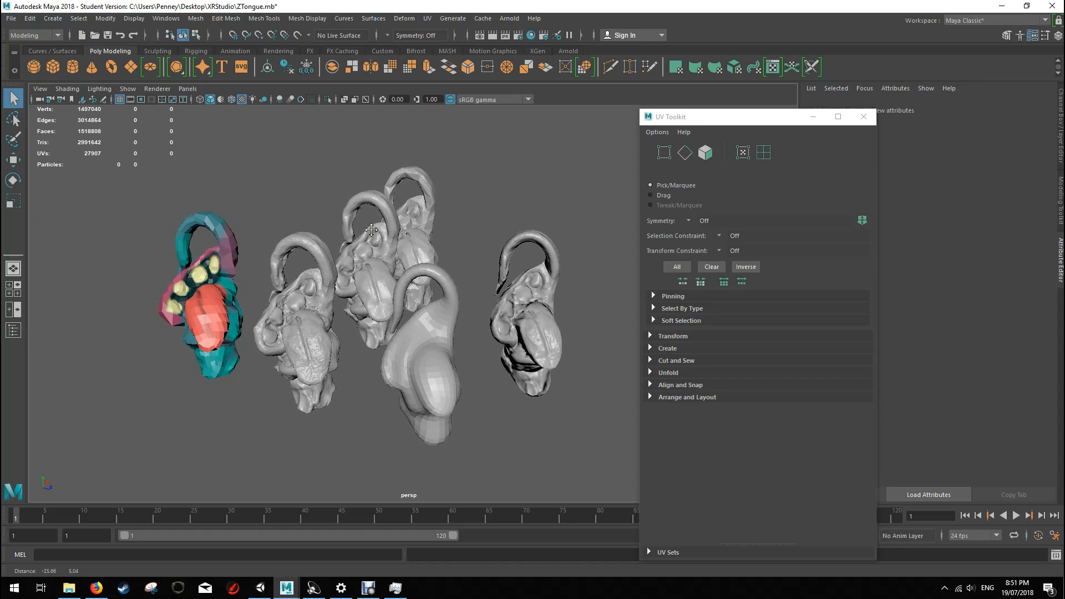
pyautogui.scroll(3, 411, 288)
pyautogui.scroll(-1, 410, 288)
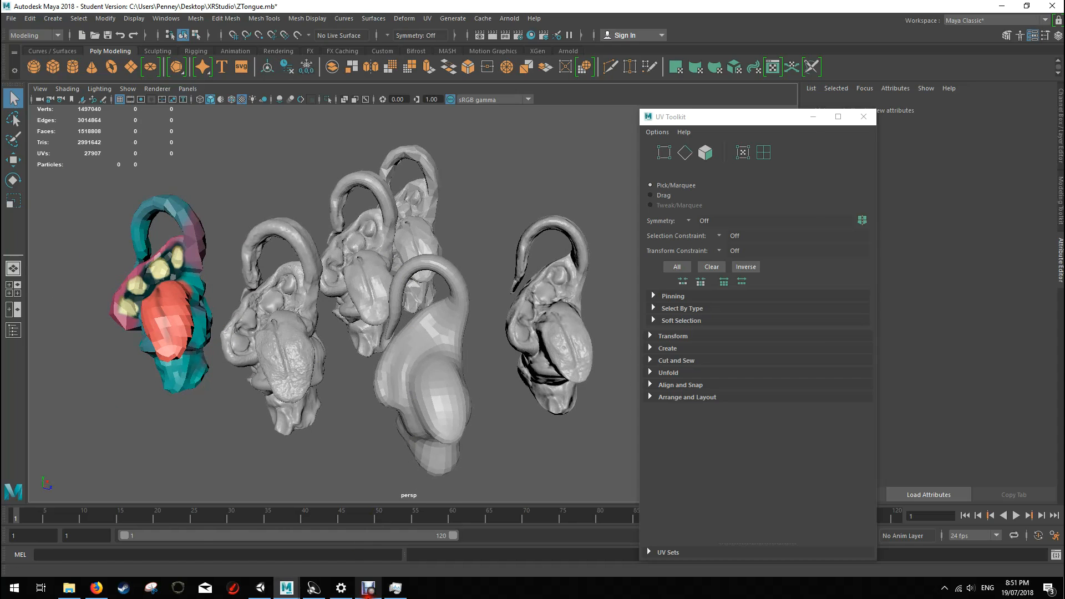
pyautogui.click(368, 588)
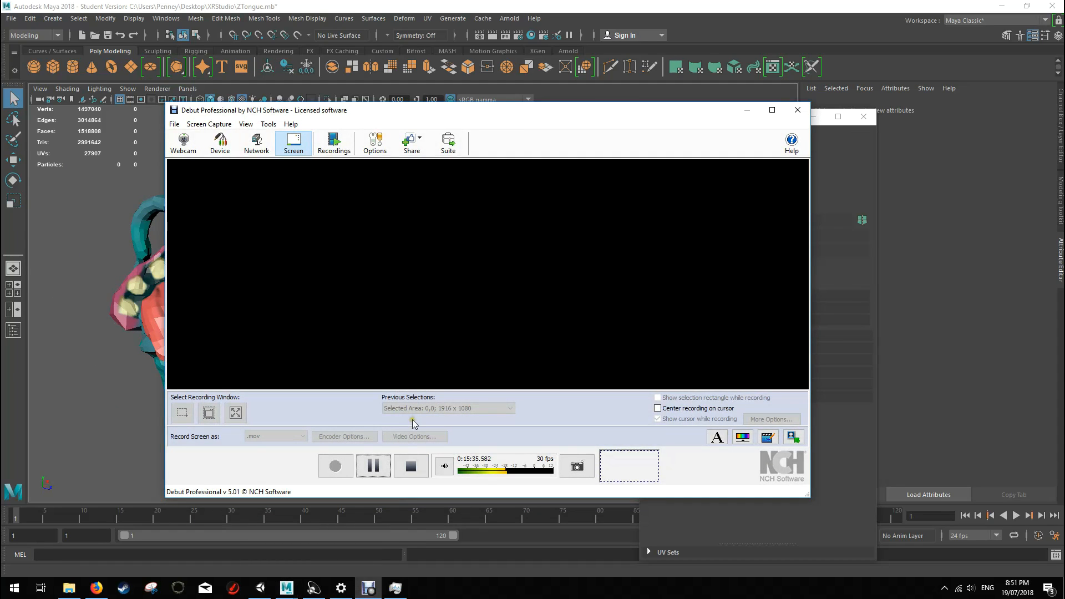